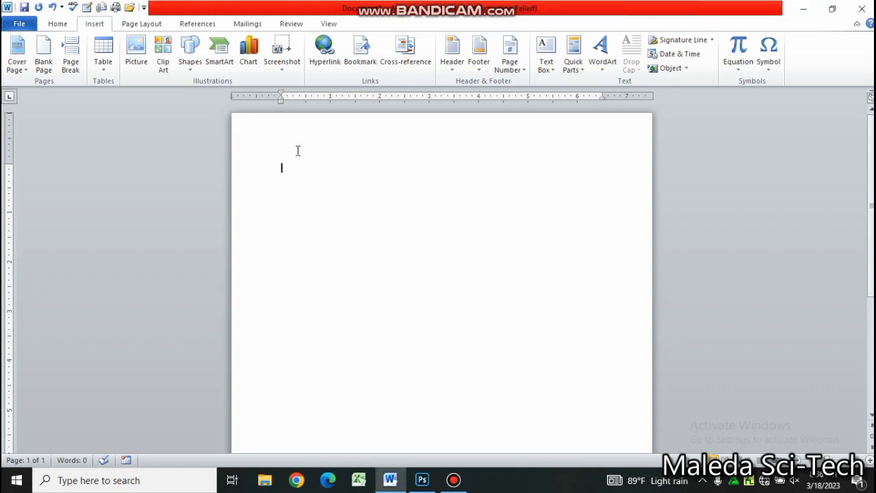
# Open the Built-In cover page gallery from the Insert tab
pyautogui.click(58, 24)
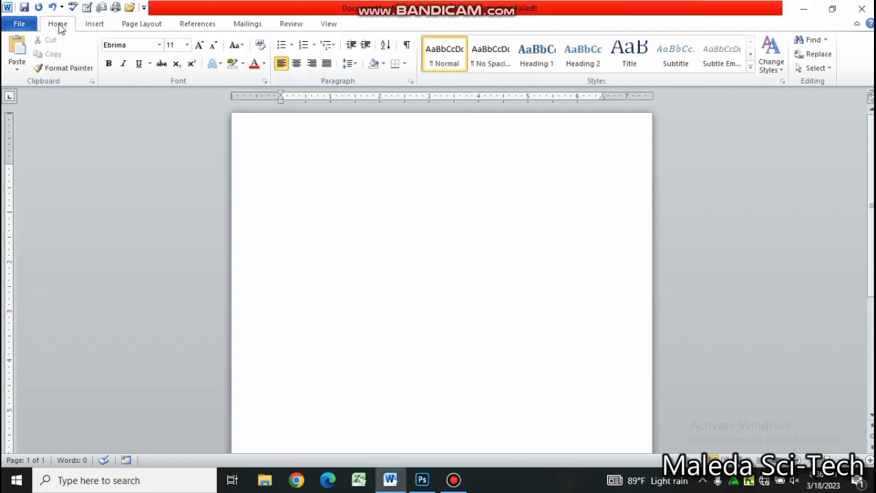
pyautogui.click(93, 26)
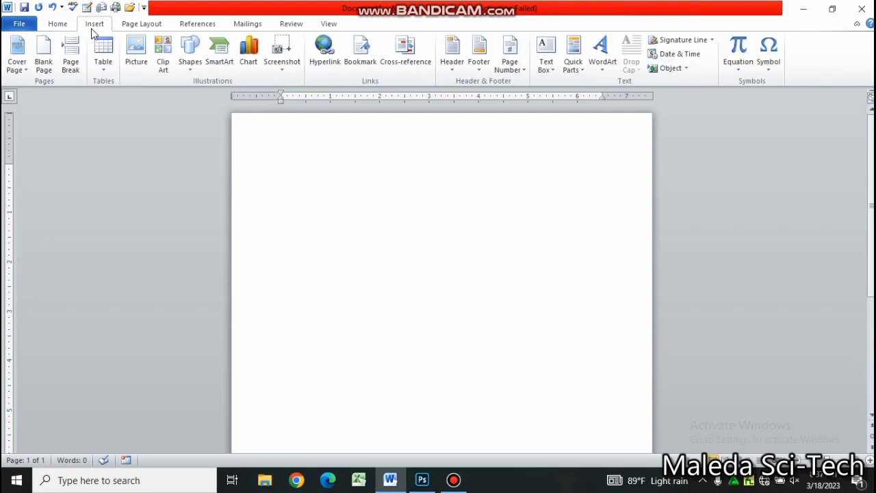
pyautogui.click(20, 61)
pyautogui.click(18, 65)
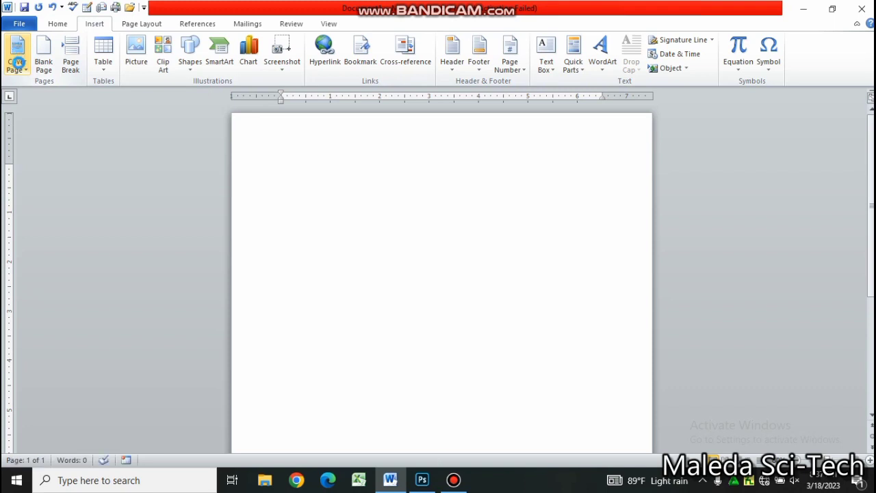
pyautogui.click(19, 63)
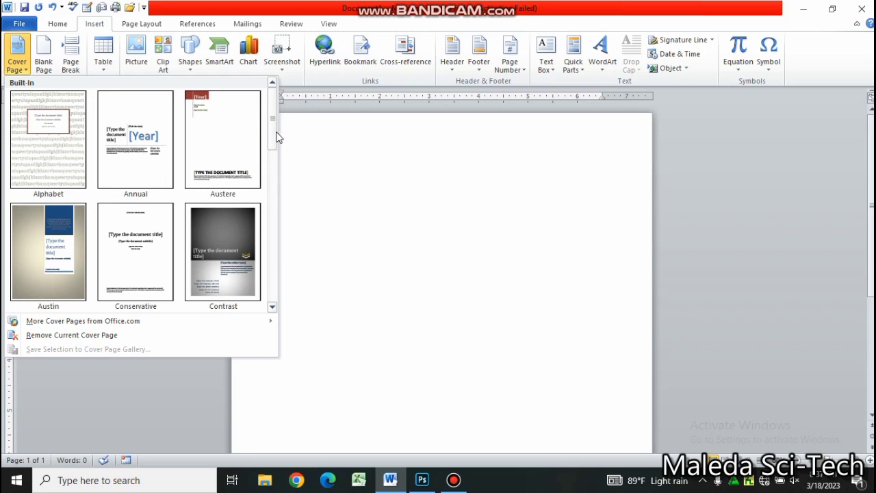
# Scroll through the cover page designs such as Alphabet, Annual and Conservative
pyautogui.scroll(-1, 277, 137)
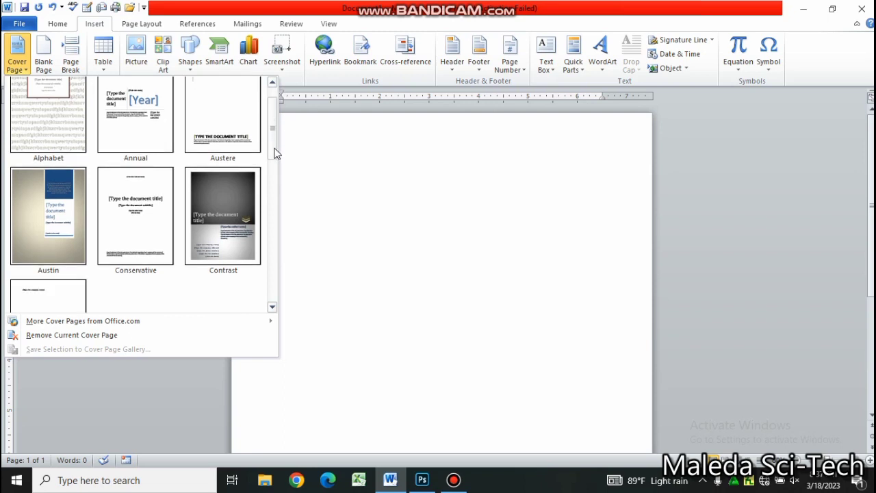
pyautogui.scroll(-1, 274, 152)
pyautogui.scroll(-1, 275, 157)
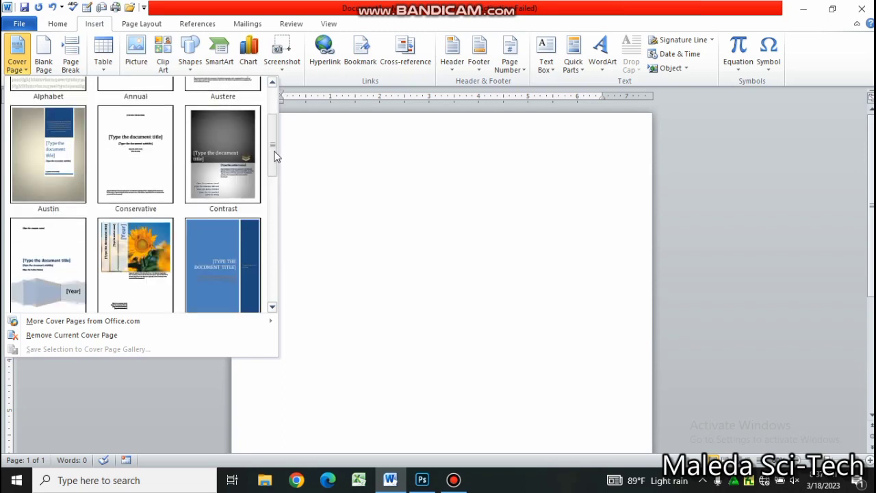
pyautogui.moveTo(273, 150); pyautogui.dragTo(273, 162)
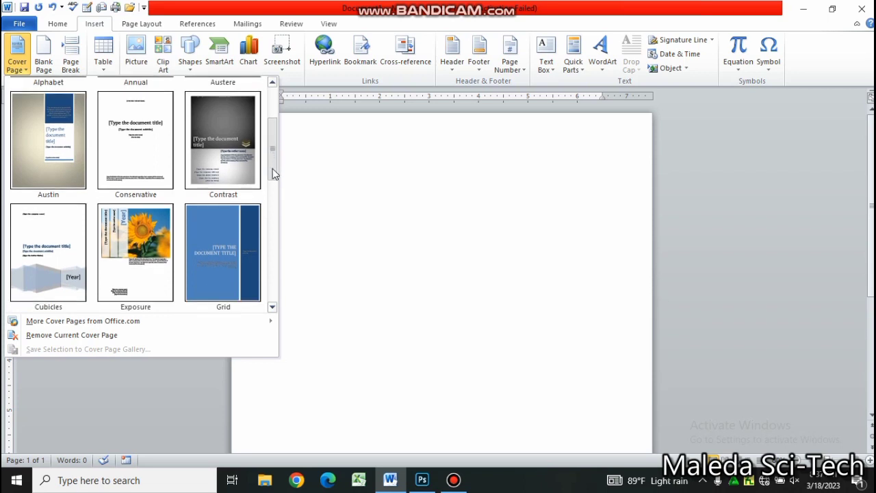
pyautogui.scroll(-2, 273, 177)
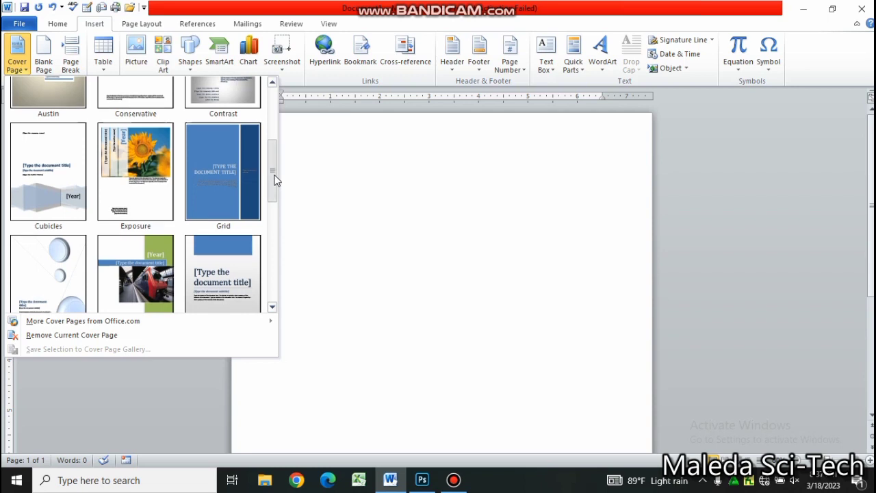
pyautogui.scroll(-2, 273, 181)
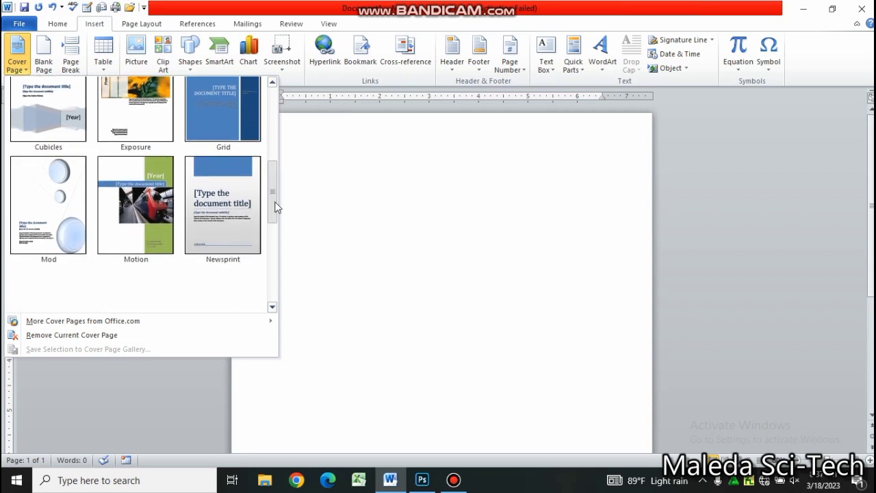
pyautogui.scroll(-1, 277, 208)
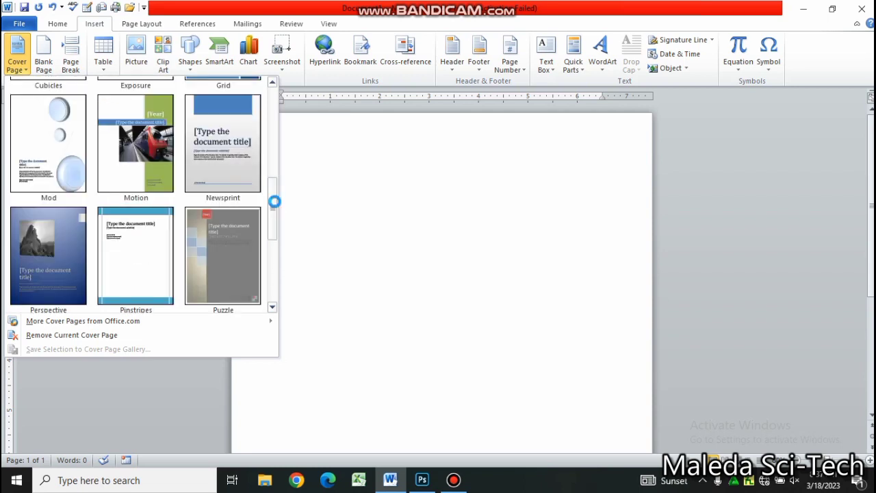
pyautogui.moveTo(277, 208); pyautogui.dragTo(276, 300)
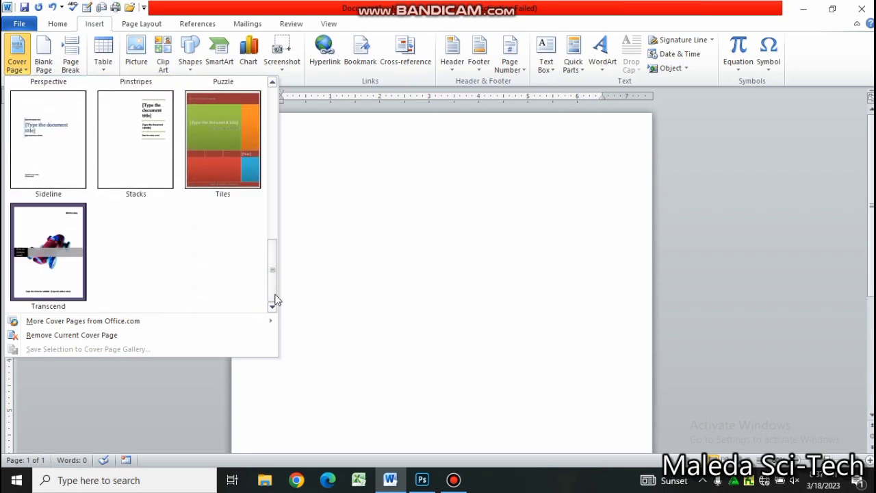
pyautogui.moveTo(277, 300)
pyautogui.mouseDown()
pyautogui.moveTo(282, 225)
pyautogui.moveTo(274, 136)
pyautogui.mouseUp()
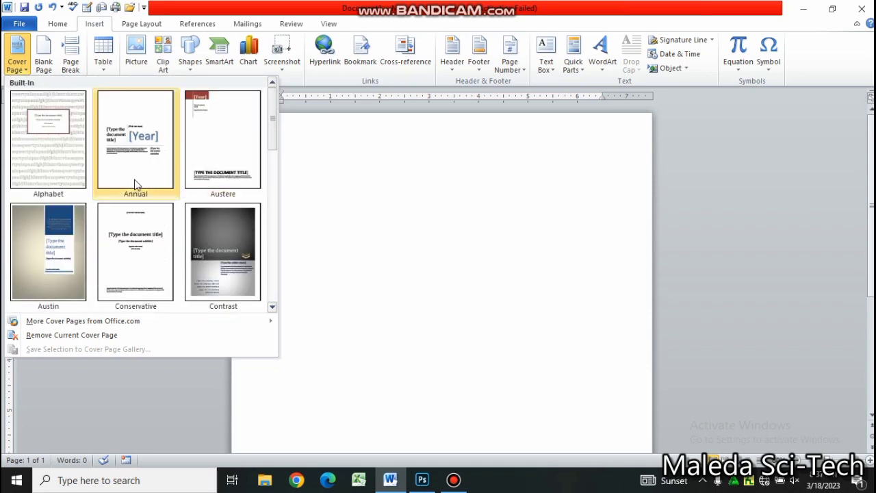
# Insert the Conservative cover page and type the title BASIC COMPUTER SKILL, fixing a typo
pyautogui.click(136, 258)
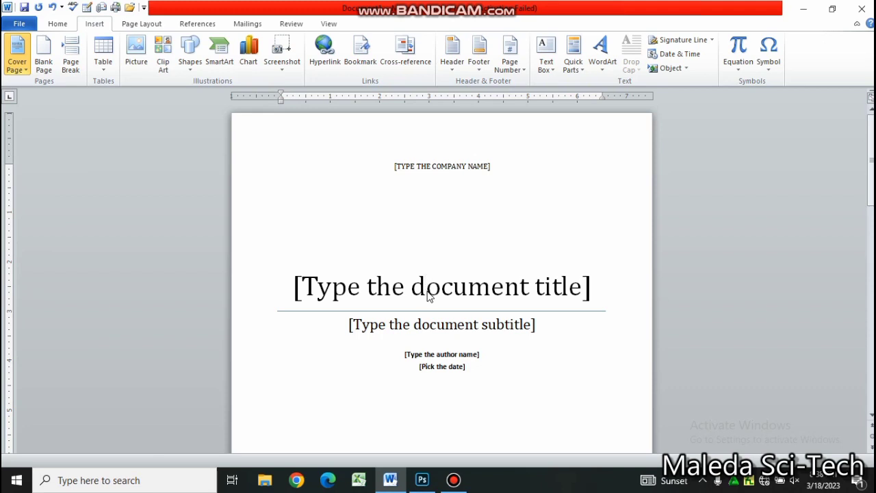
pyautogui.click(424, 291)
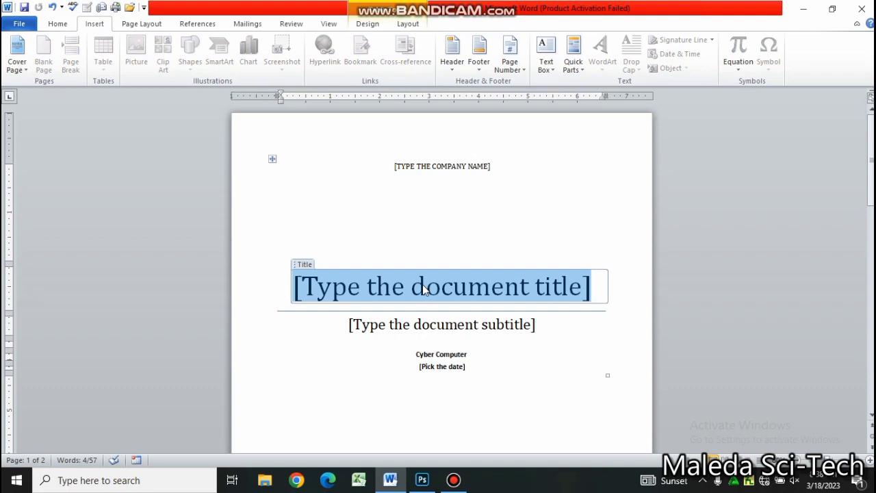
pyautogui.write('BASCI')
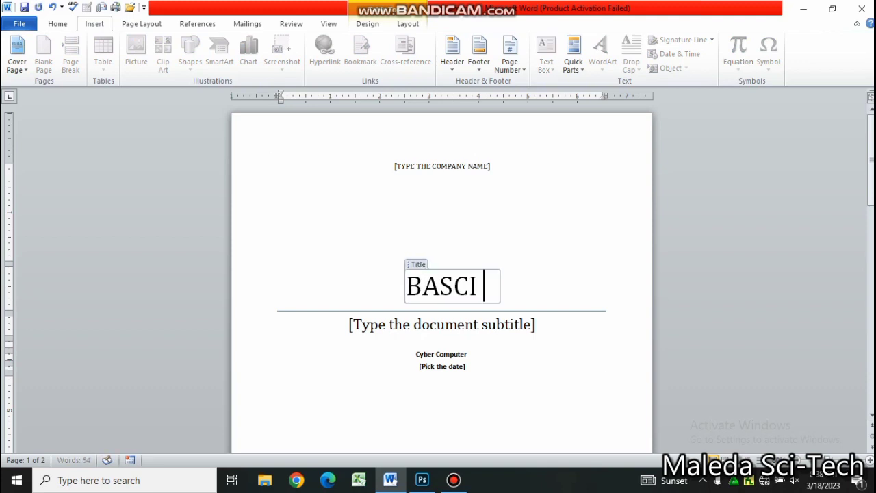
pyautogui.press('BackSpace')
pyautogui.press('BackSpace')
pyautogui.press('BackSpace')
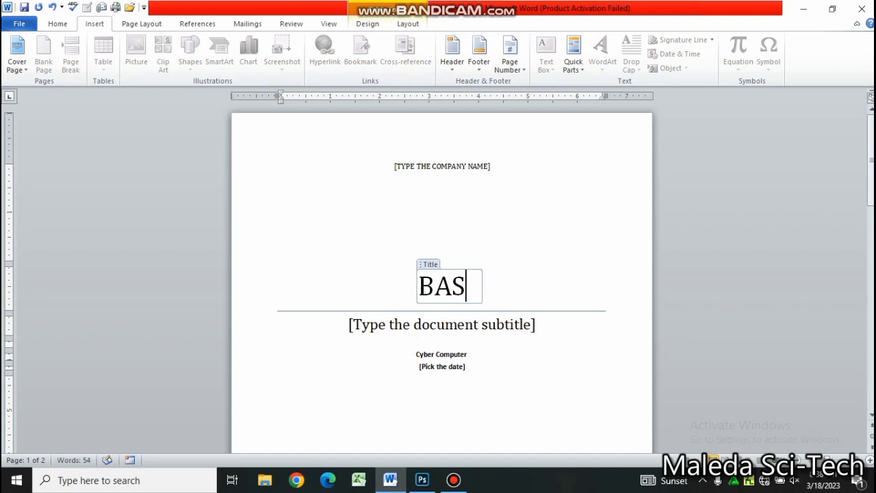
pyautogui.write('IC COM')
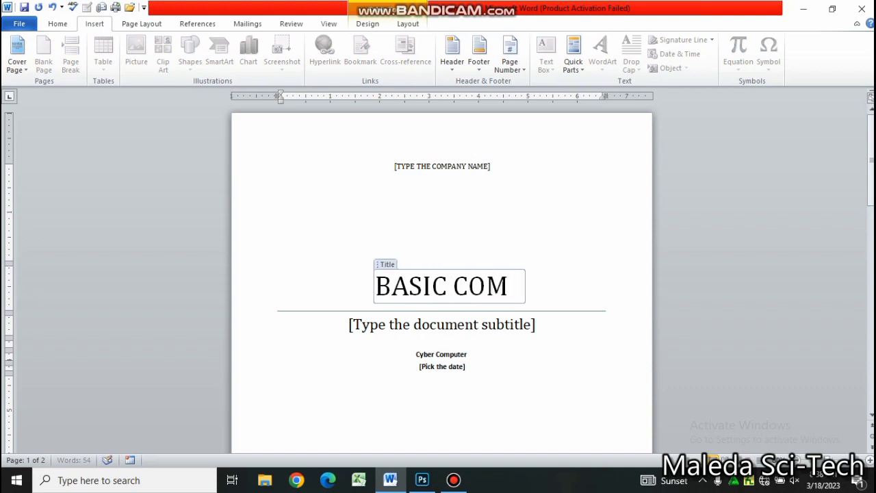
pyautogui.write('PUTER ')
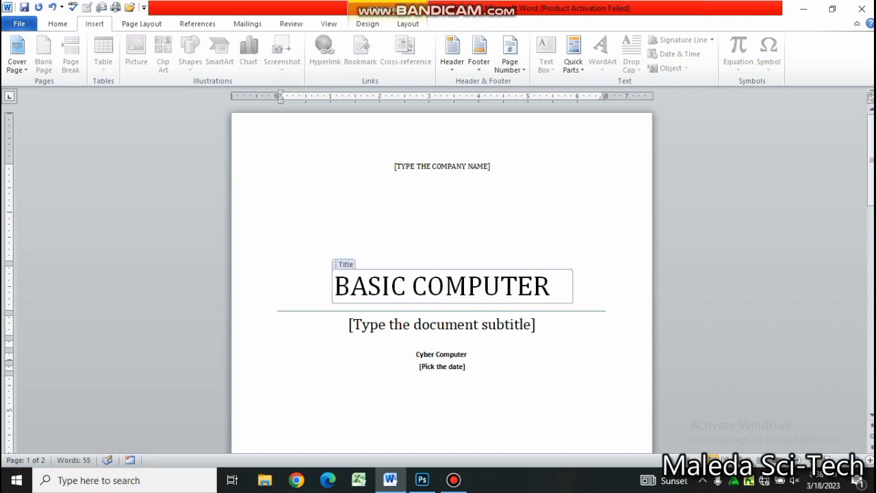
pyautogui.write('SKILL')
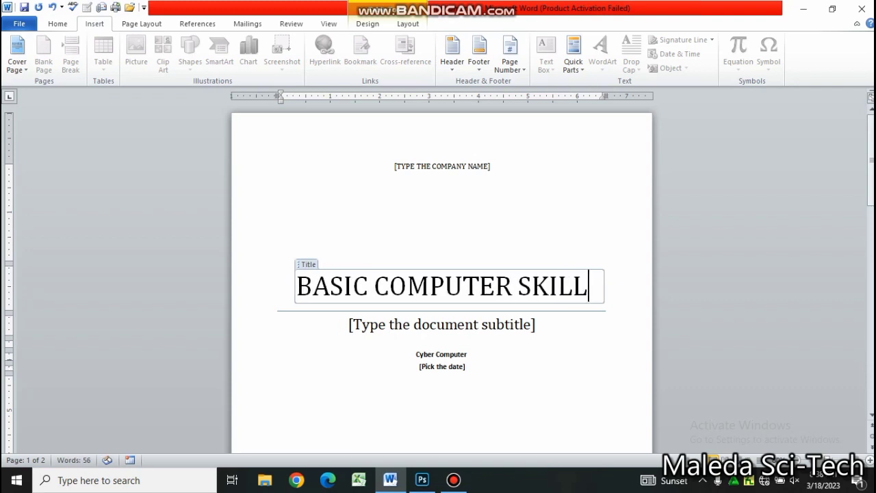
# Enter TRAINING MANUAL as the subtitle and set the date to today, 3/18/2023
pyautogui.click(468, 324)
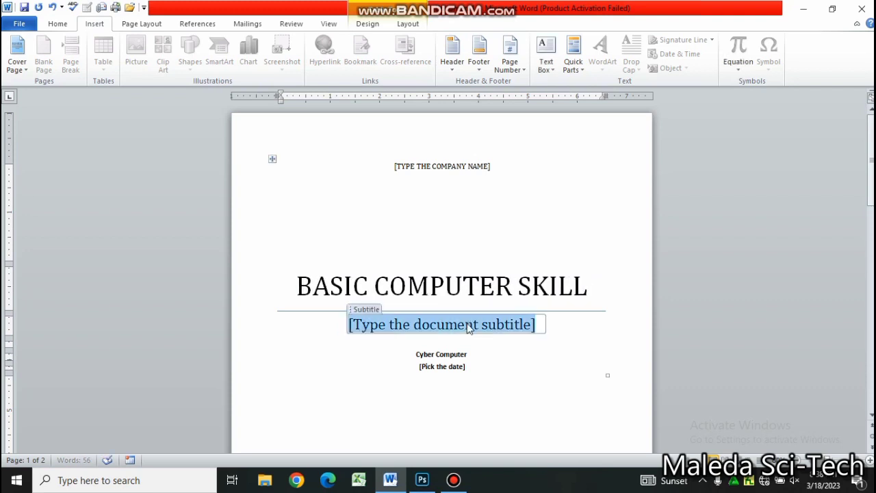
pyautogui.write('TR')
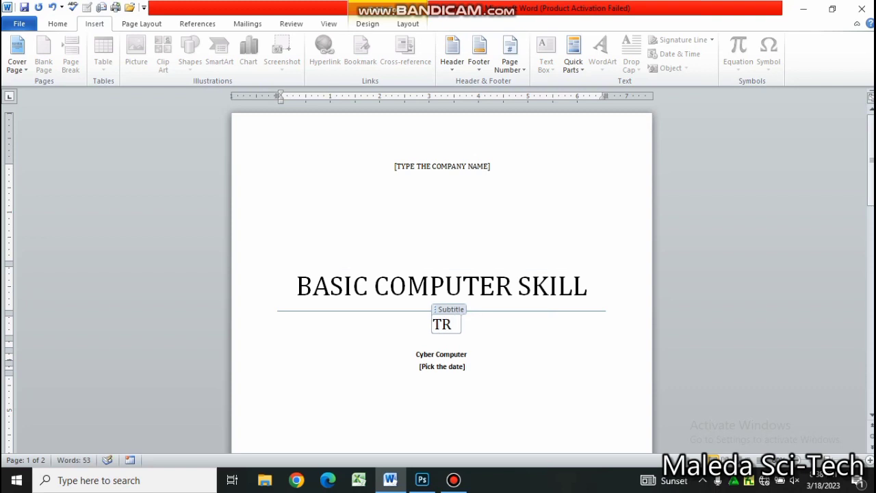
pyautogui.write('AINING ')
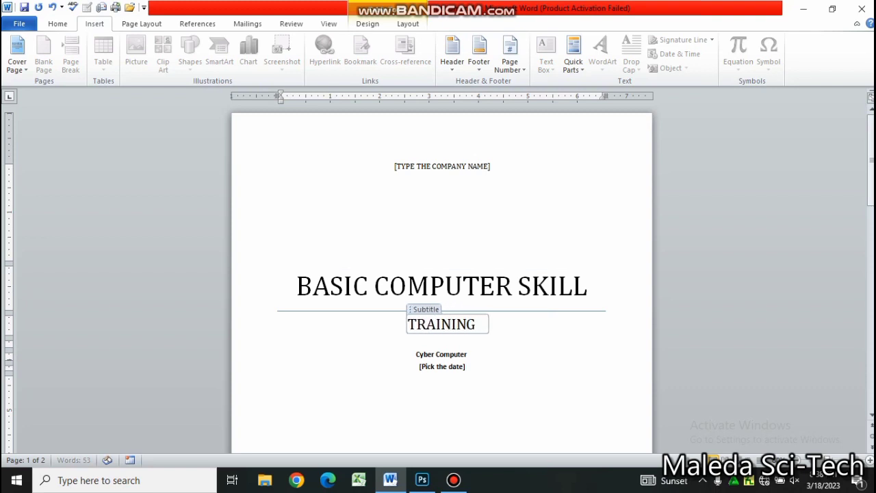
pyautogui.write('MANUAL')
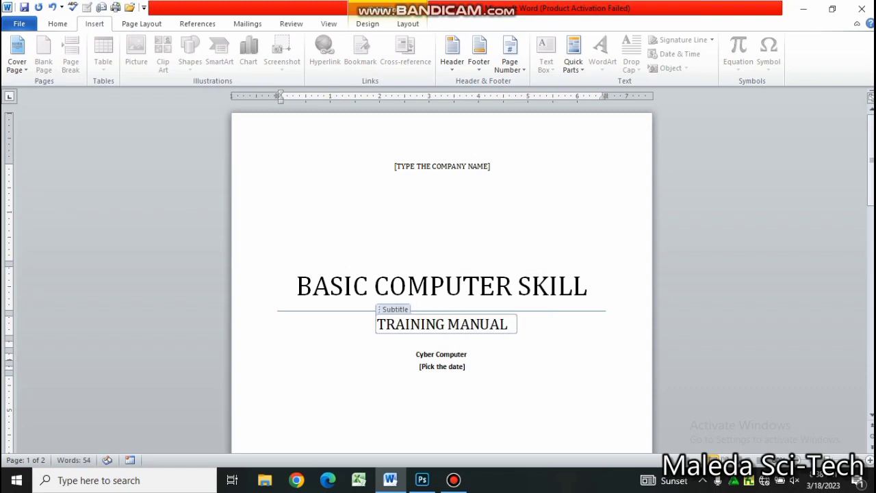
pyautogui.click(447, 368)
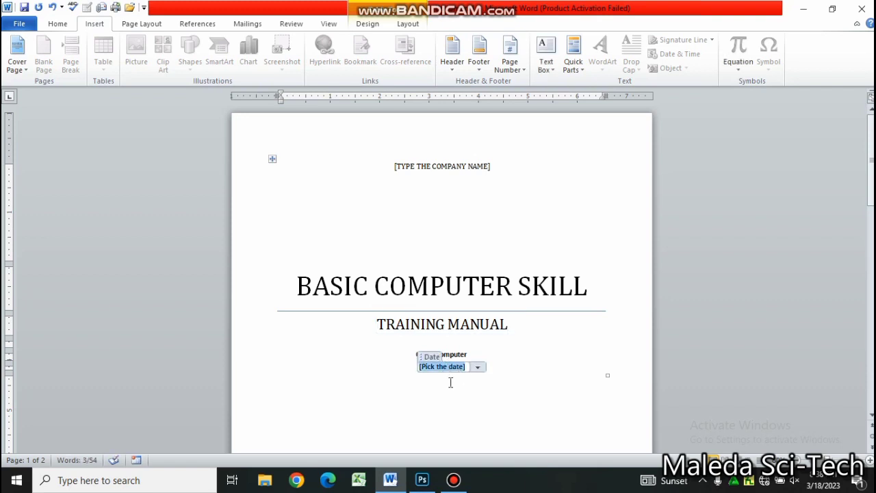
pyautogui.click(478, 370)
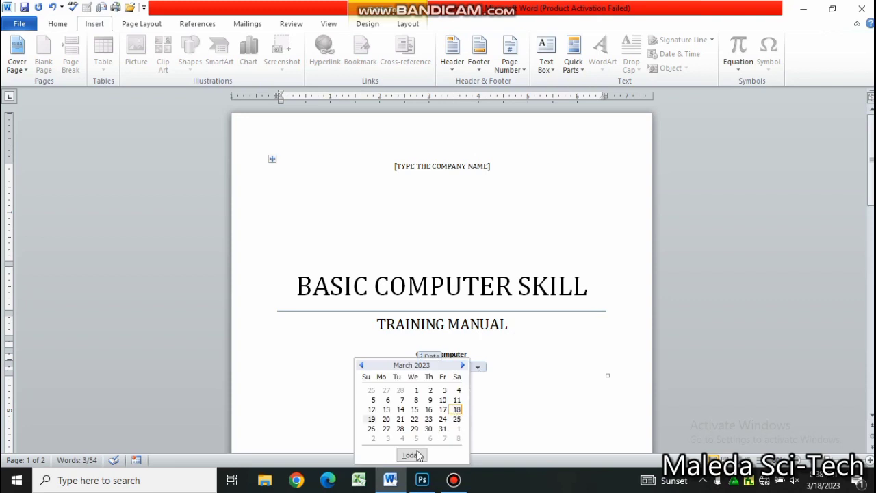
pyautogui.click(416, 455)
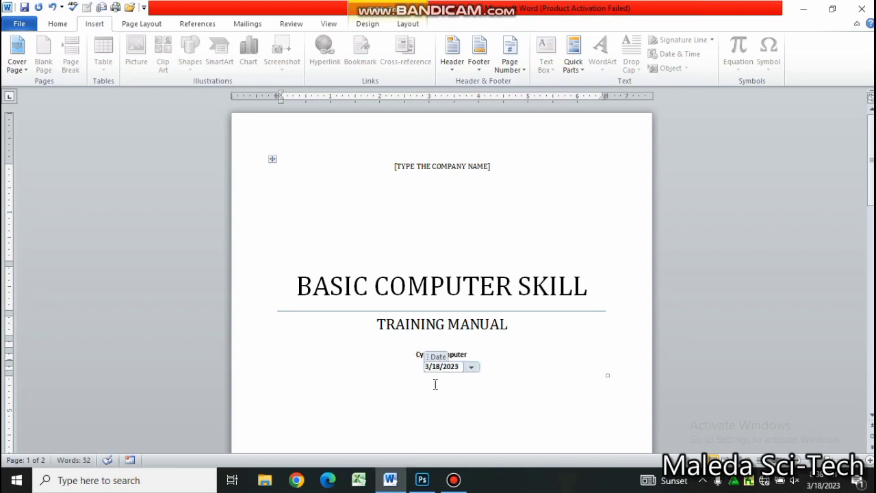
pyautogui.click(475, 349)
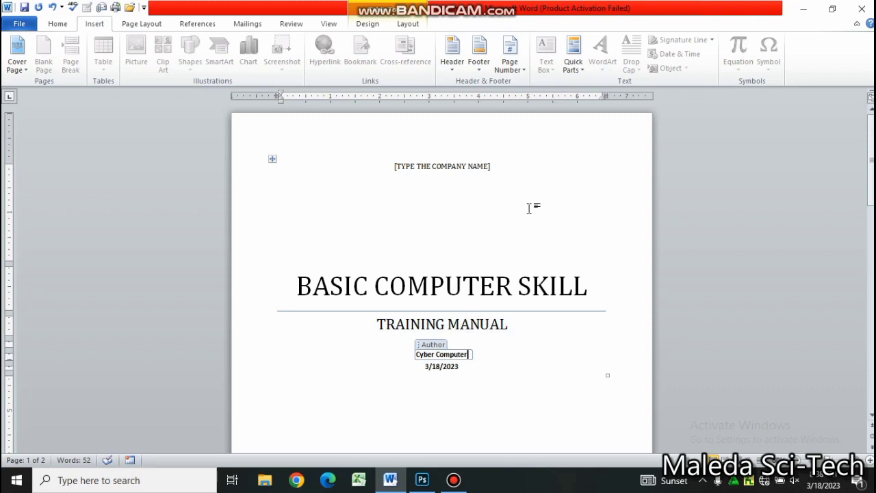
# Replace the top Company placeholder with MALEDA SCI-TECH, correcting a mistyped entry
pyautogui.click(453, 167)
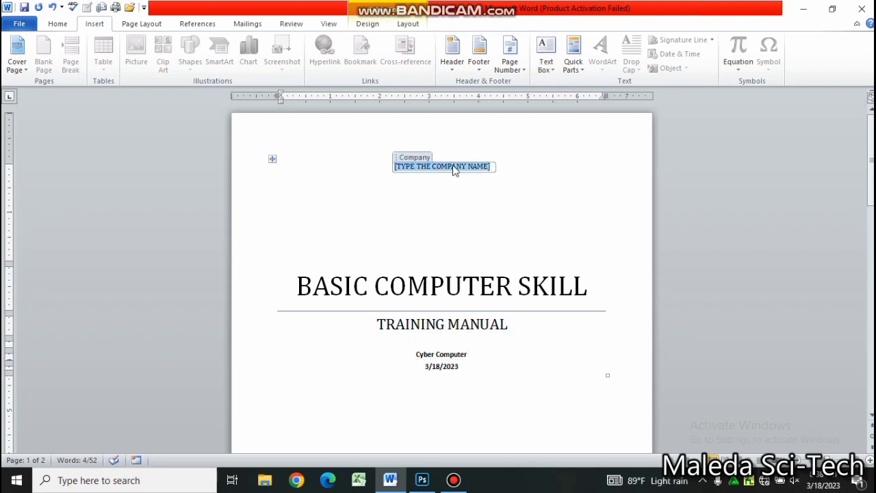
pyautogui.press('Delete')
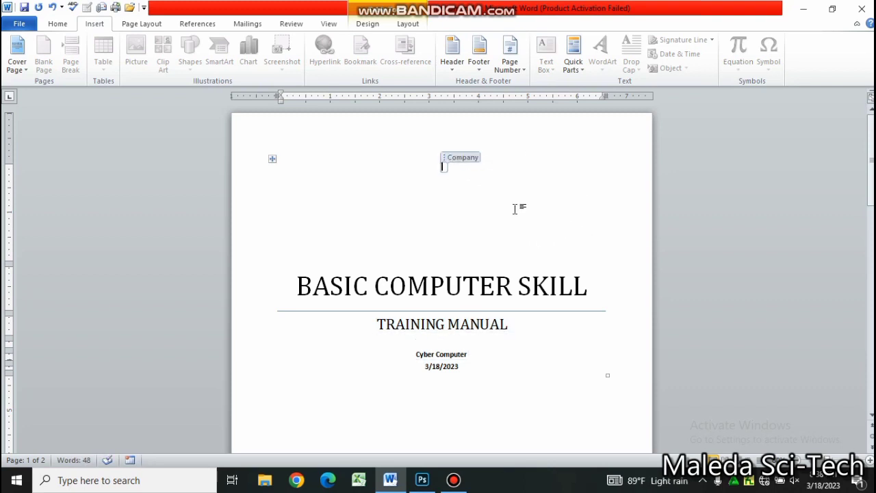
pyautogui.click(514, 208)
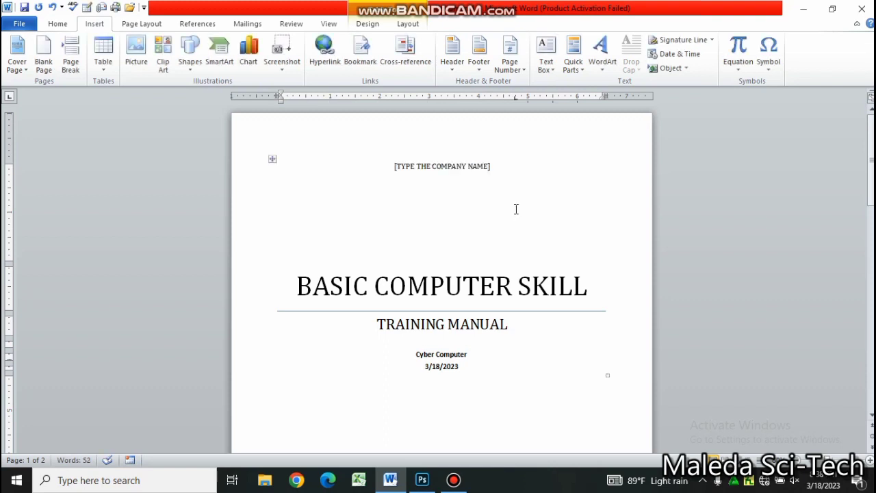
pyautogui.click(447, 167)
pyautogui.press('Delete')
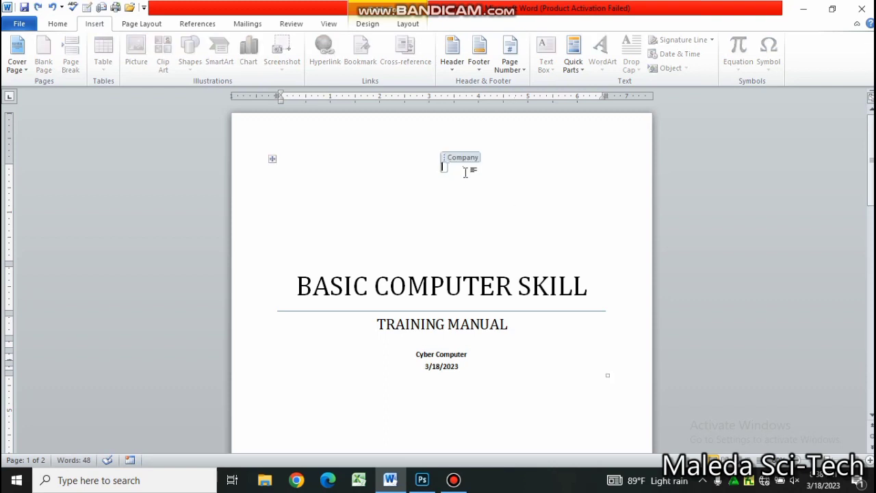
pyautogui.write('TA')
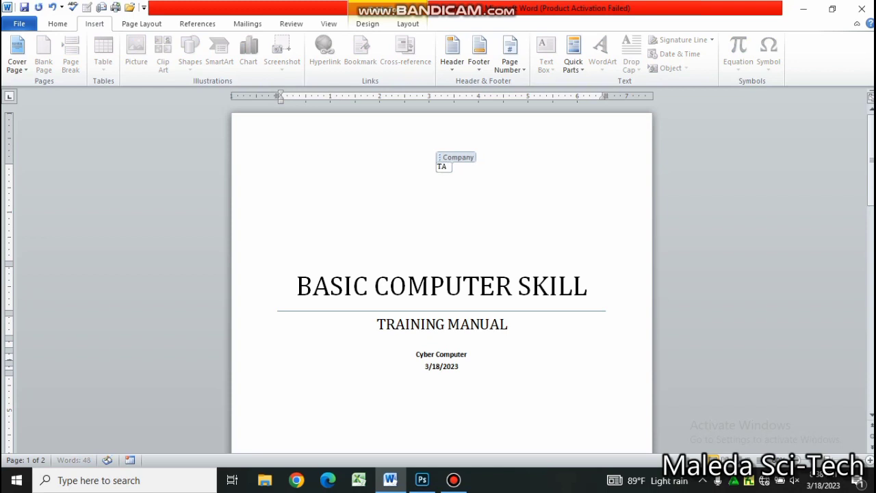
pyautogui.write('RINING')
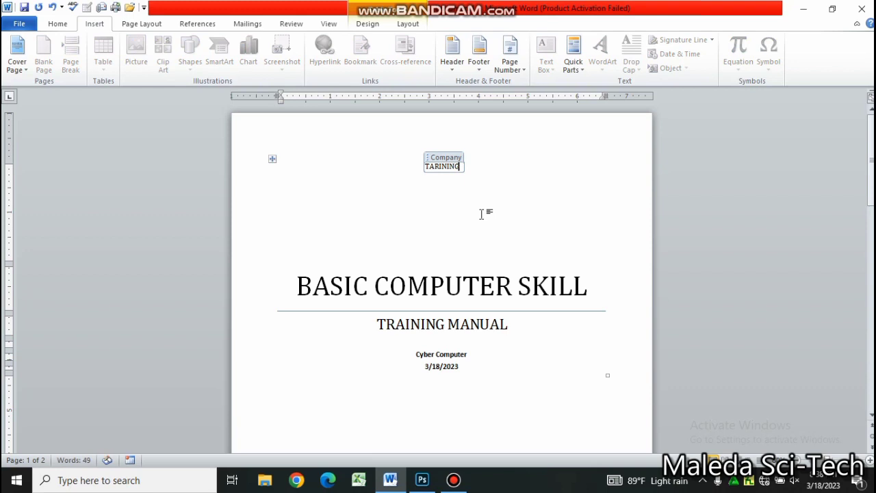
pyautogui.moveTo(459, 167); pyautogui.dragTo(409, 168)
pyautogui.write('MALED')
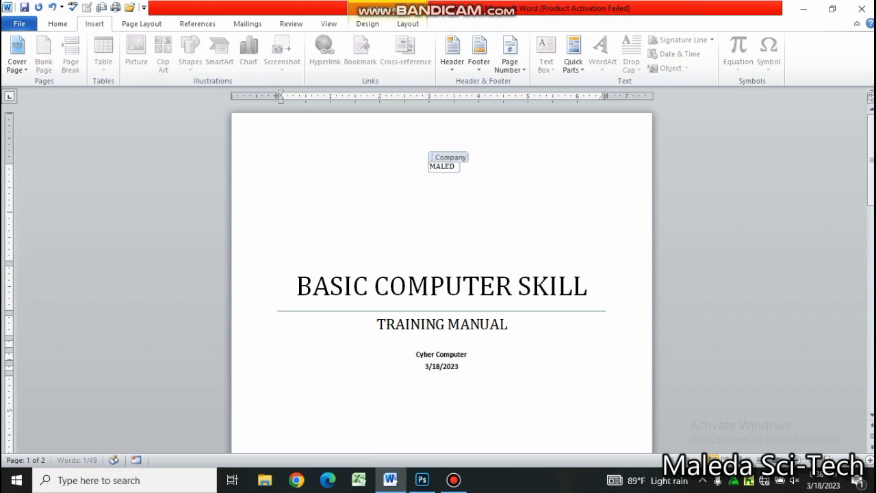
pyautogui.write('A SCI')
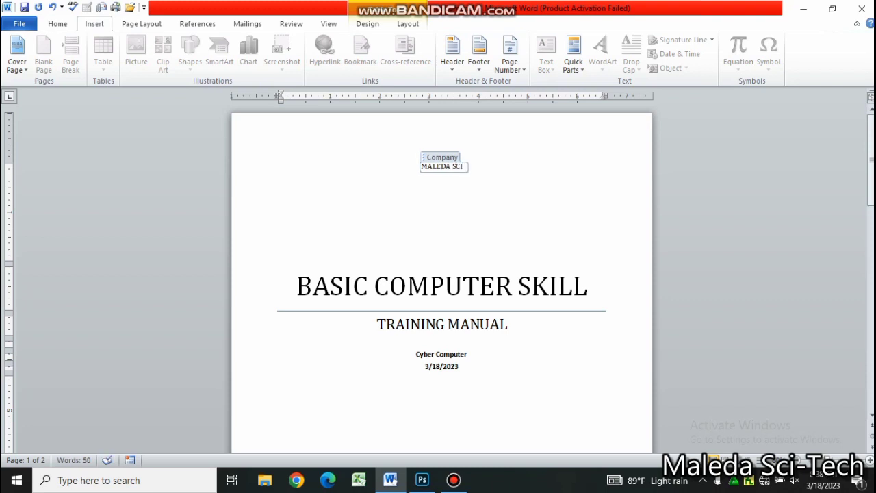
pyautogui.write('-TE')
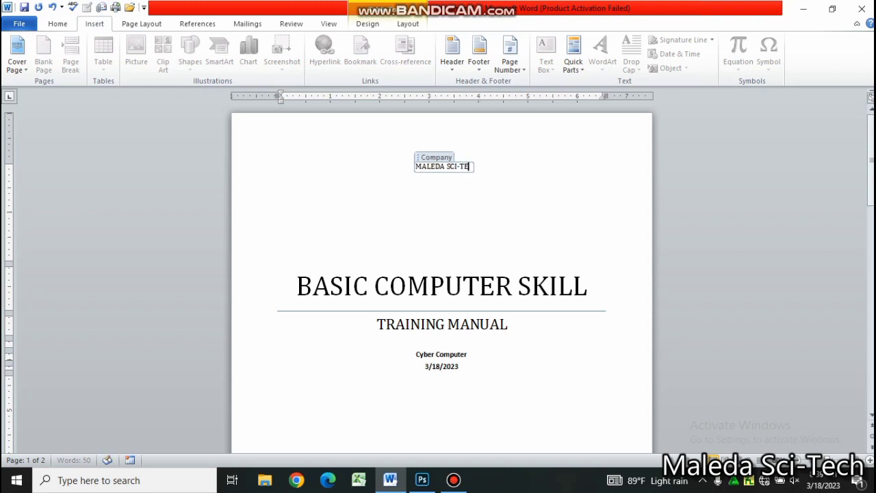
pyautogui.write('CH')
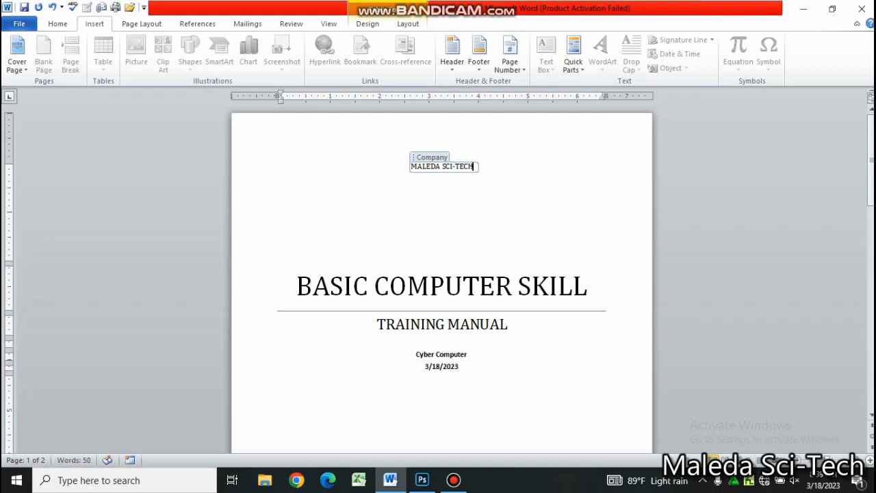
pyautogui.click(411, 223)
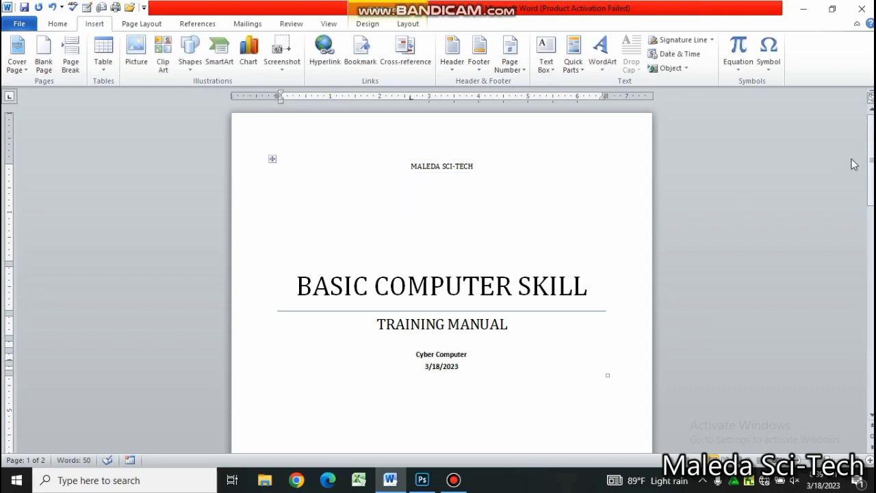
# Scroll down and begin typing 'Training pf Basic Computer skill' over the Abstract placeholder
pyautogui.moveTo(871, 163); pyautogui.dragTo(872, 218)
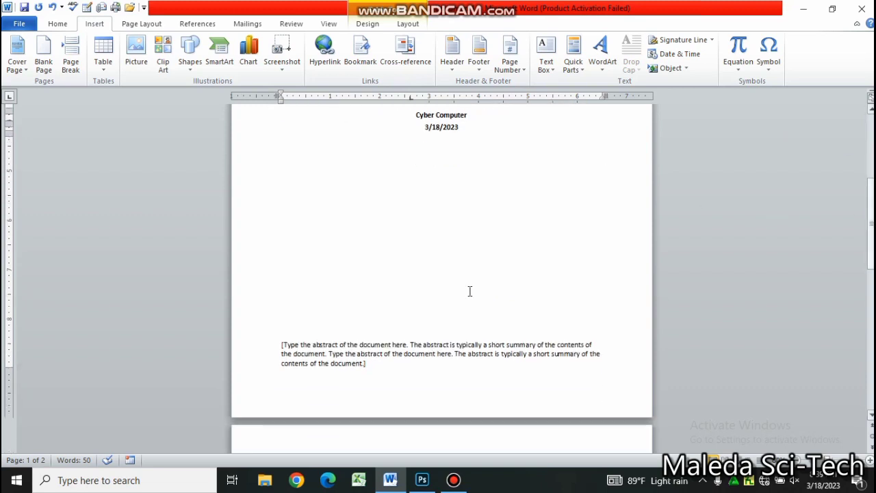
pyautogui.click(336, 364)
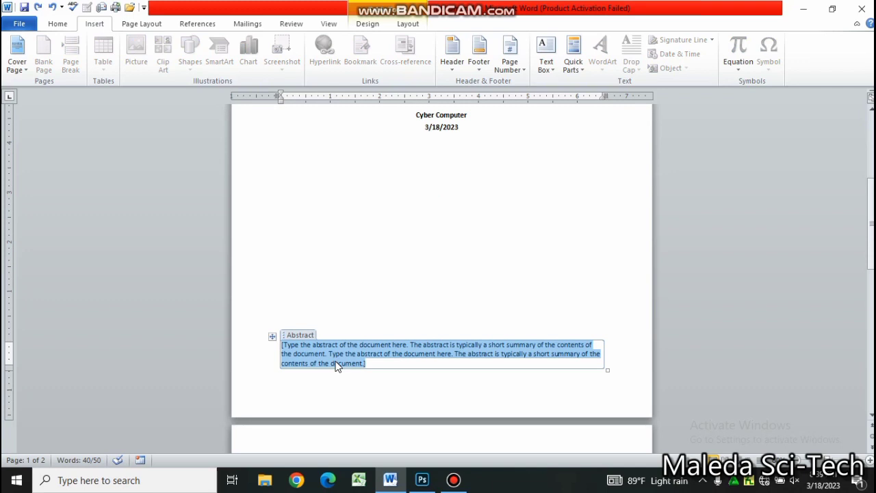
pyautogui.write('Tra')
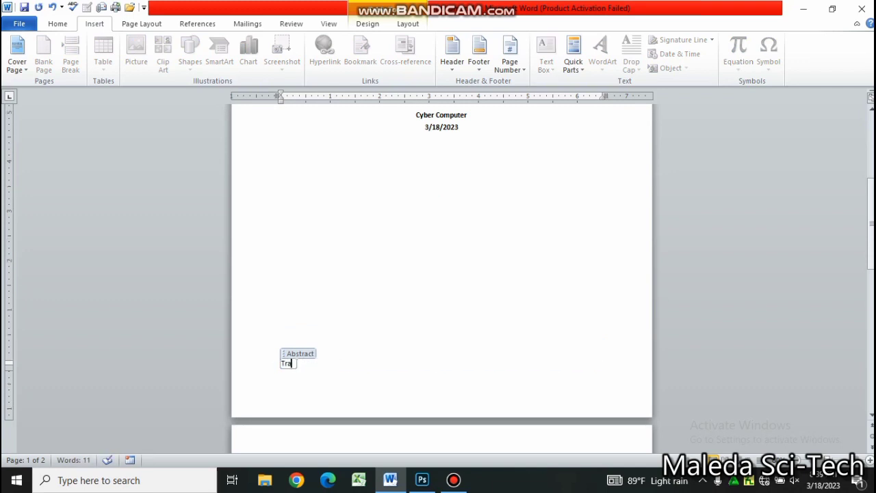
pyautogui.write('ining')
pyautogui.write(' pf Basd')
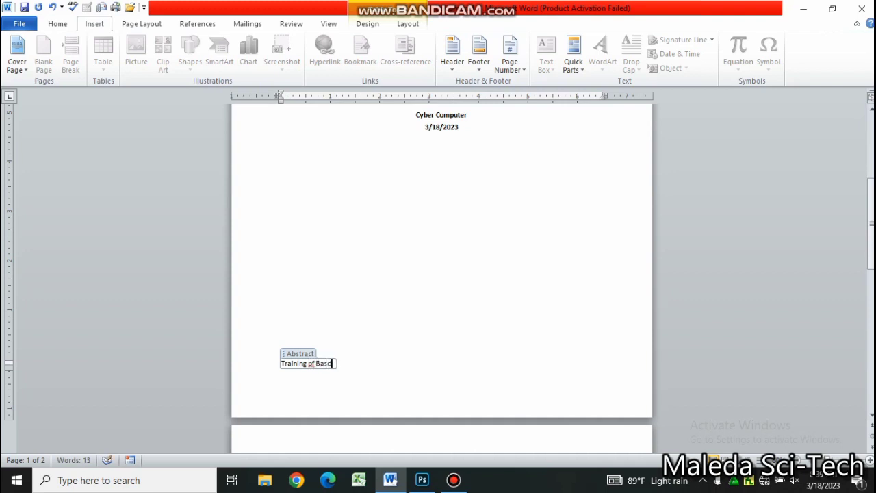
pyautogui.press('BackSpace')
pyautogui.write('i')
pyautogui.write('c Comp')
pyautogui.write('uter')
pyautogui.write(' skill')
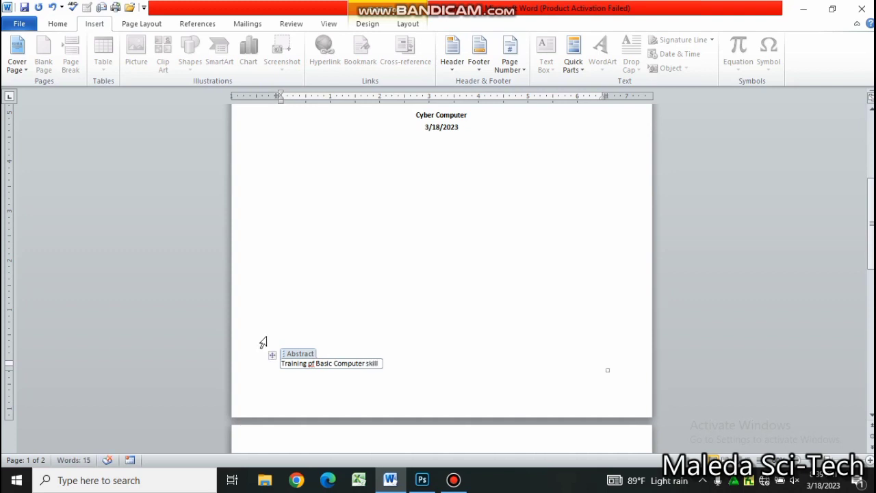
# Complete the abstract text and return to the BASIC COMPUTER SKILL title on page 1
pyautogui.click(350, 239)
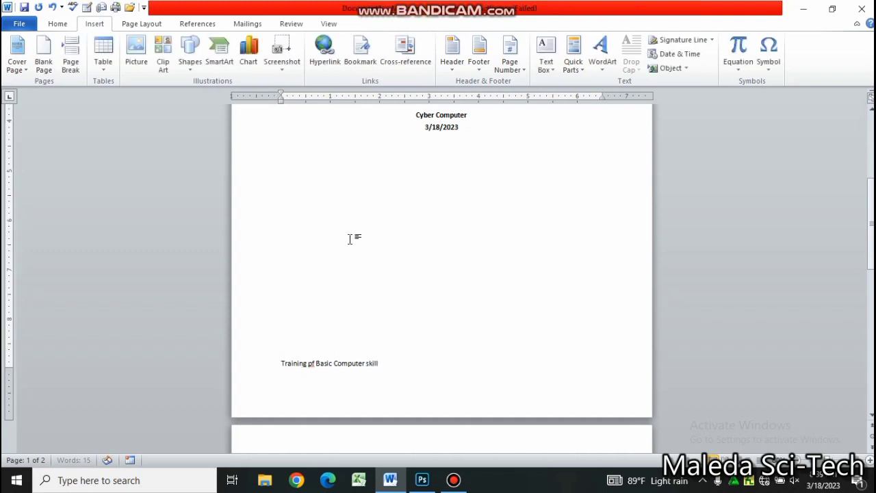
pyautogui.scroll(5, 380, 191)
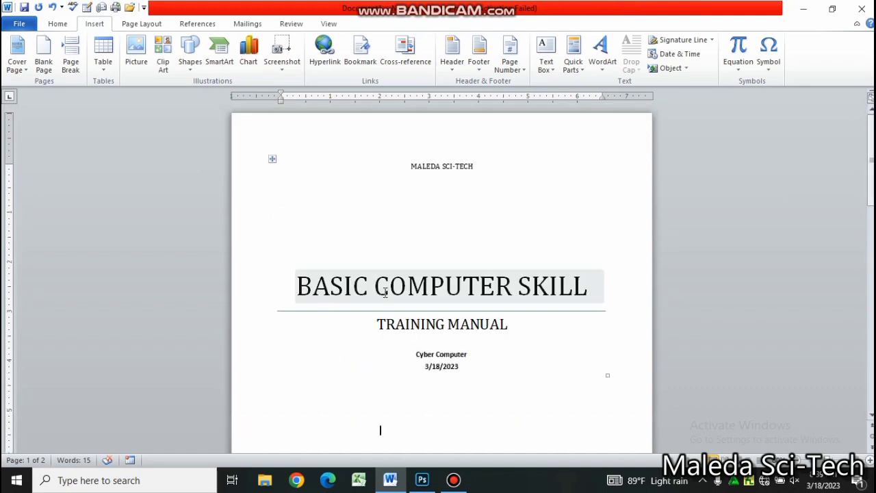
pyautogui.click(386, 292)
# Format the BASIC COMPUTER SKILL title as 48 pt Impact in dark blue
pyautogui.moveTo(296, 286); pyautogui.dragTo(588, 286)
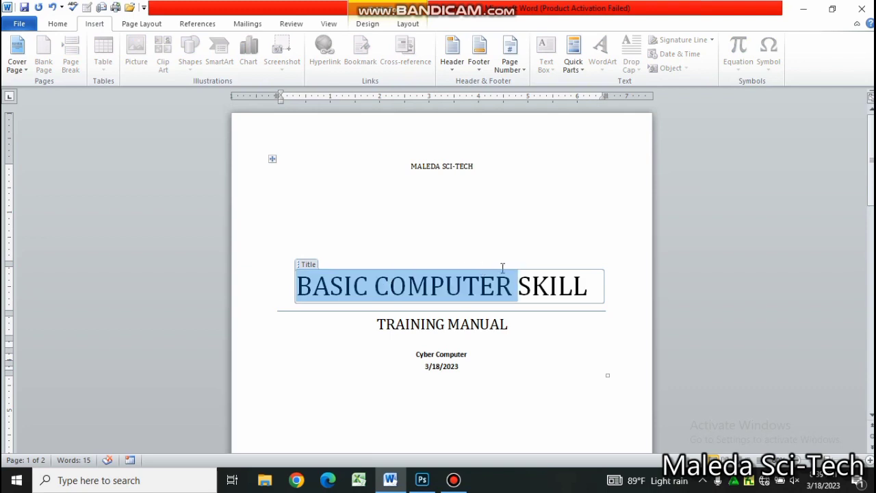
pyautogui.click(54, 25)
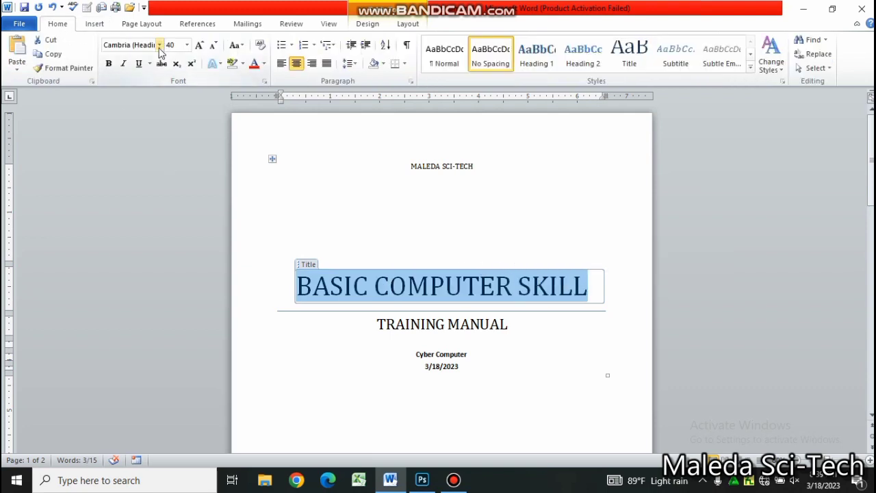
pyautogui.click(160, 46)
pyautogui.click(160, 46)
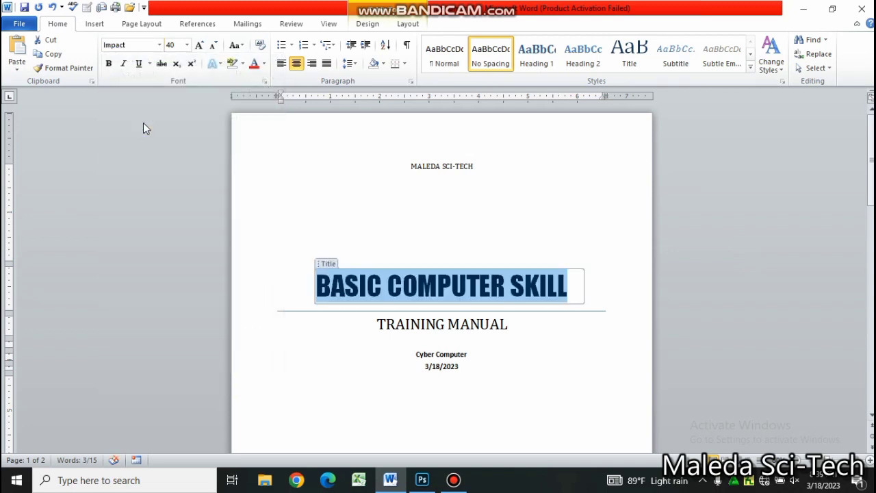
pyautogui.click(199, 46)
pyautogui.click(201, 46)
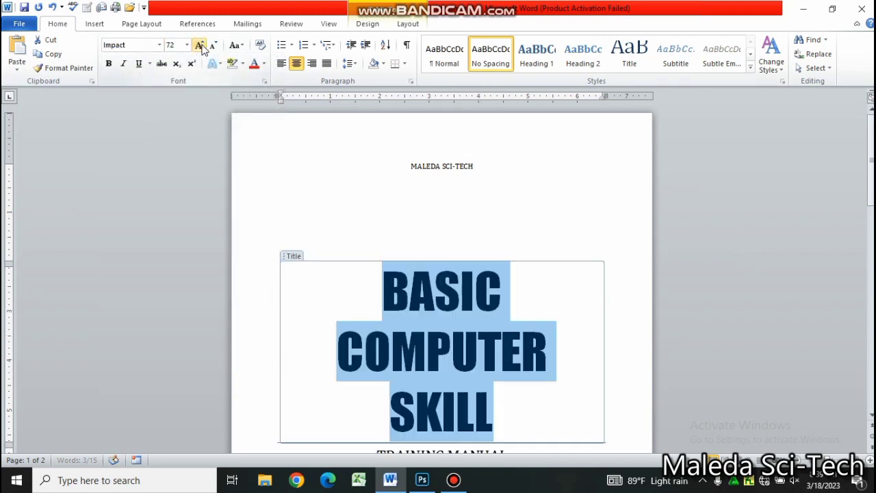
pyautogui.click(217, 47)
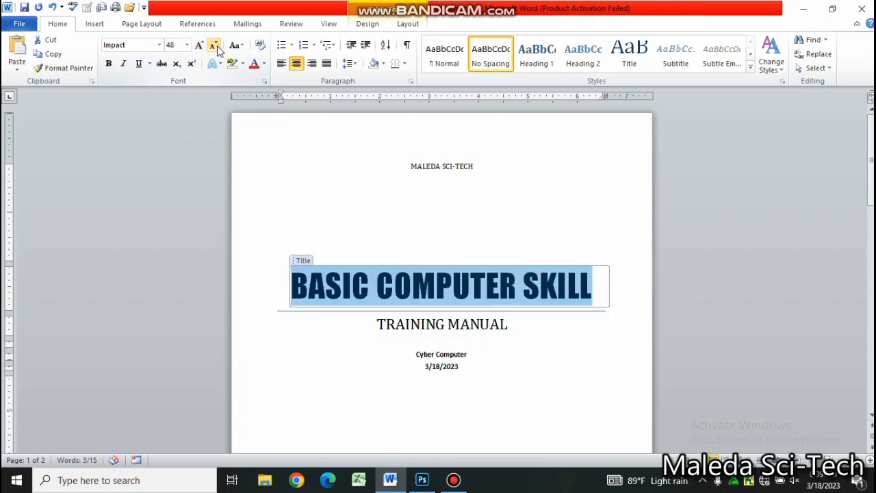
pyautogui.click(264, 64)
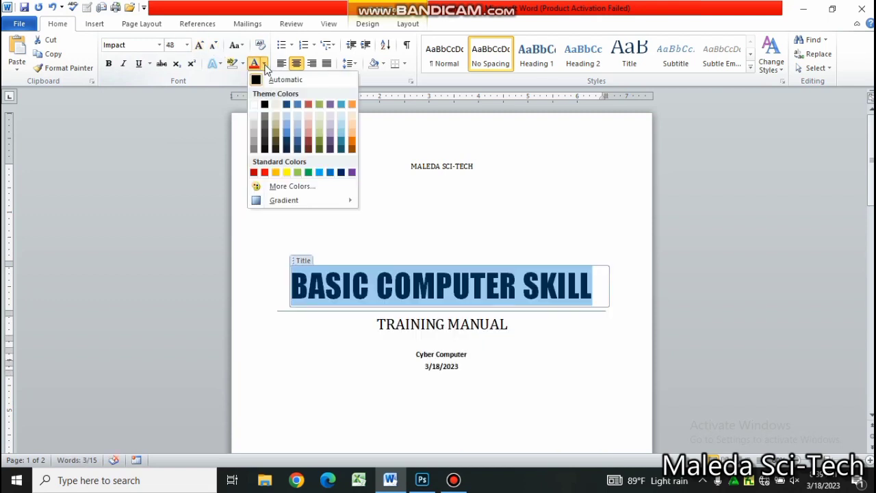
pyautogui.click(340, 173)
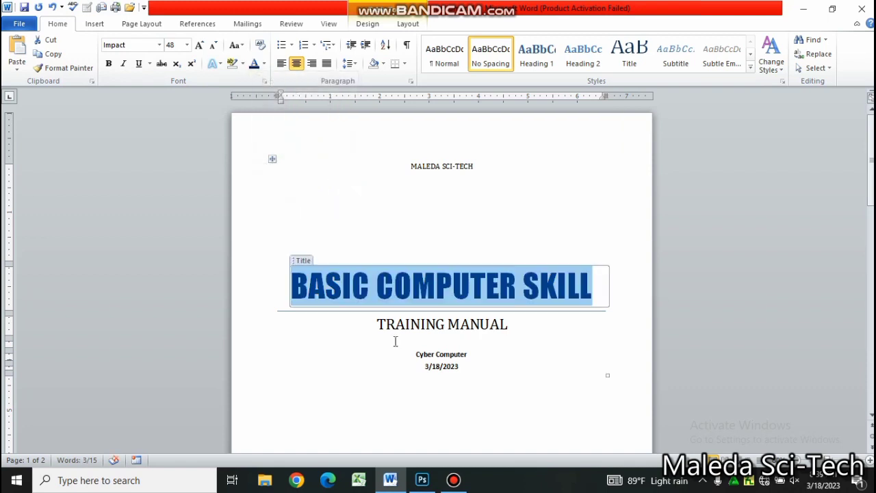
pyautogui.click(380, 324)
# Set the TRAINING MANUAL subtitle to Impact font in dark blue
pyautogui.moveTo(380, 325); pyautogui.dragTo(529, 331)
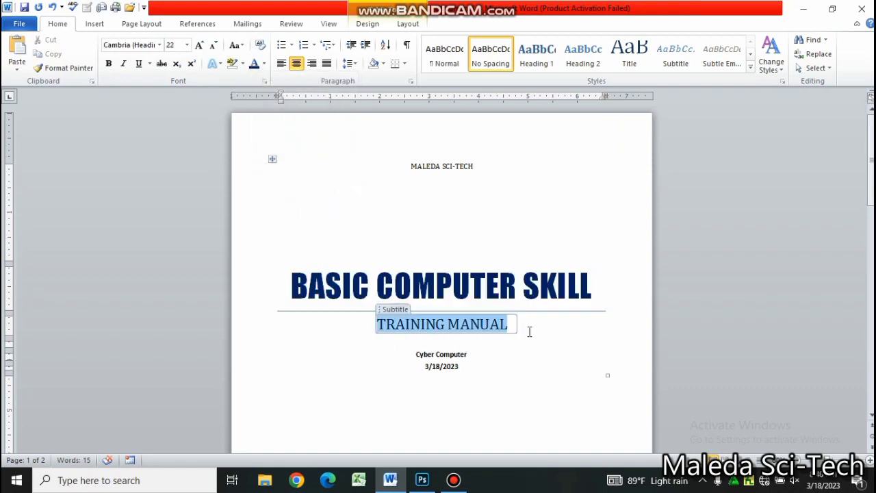
pyautogui.click(160, 45)
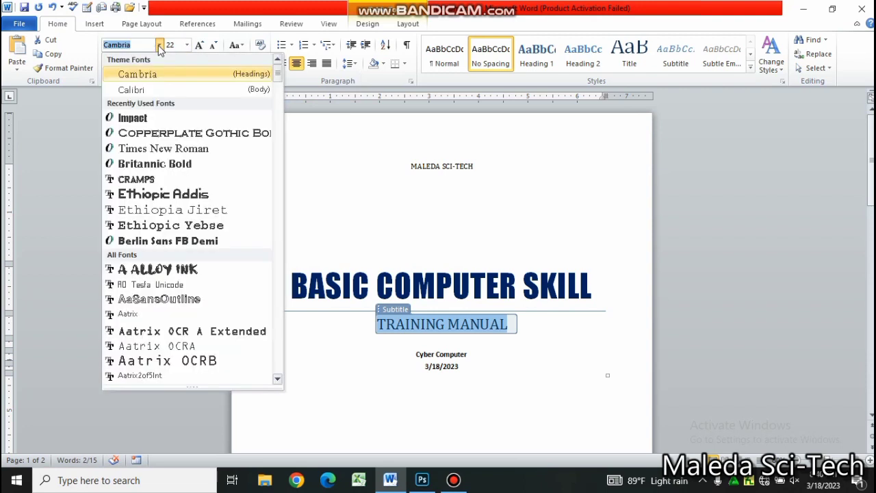
pyautogui.click(153, 120)
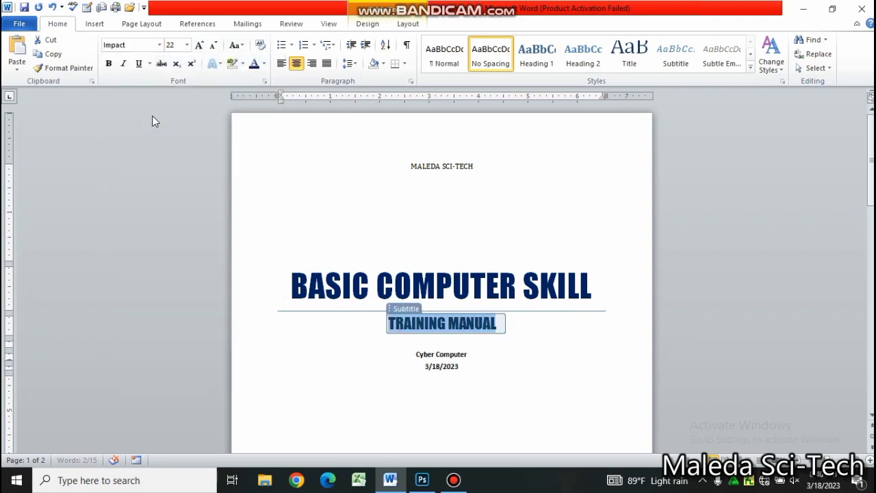
pyautogui.click(264, 64)
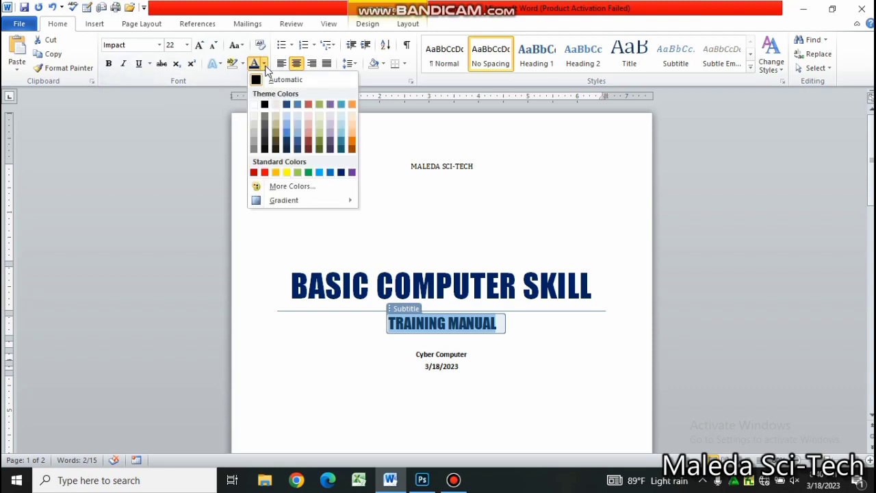
pyautogui.click(339, 172)
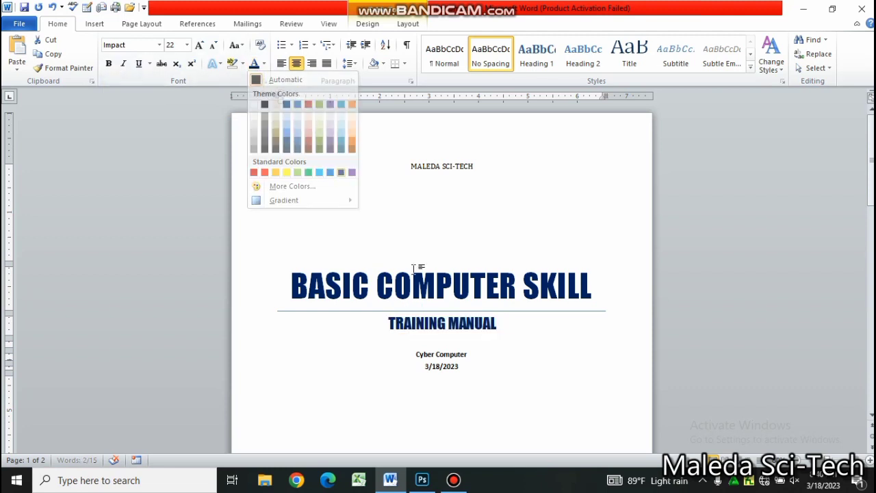
pyautogui.click(440, 358)
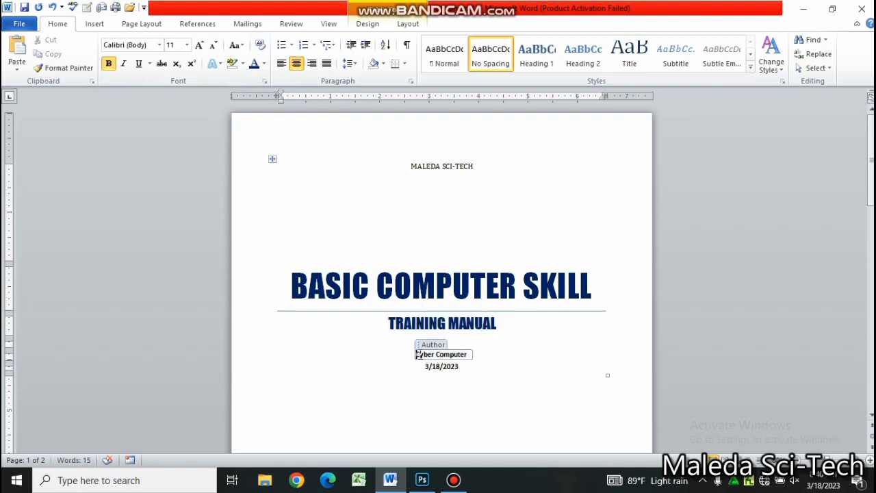
# Set the Cyber Computer and 3/18/2023 lines to Impact, enlarged to 22 pt
pyautogui.moveTo(418, 354); pyautogui.dragTo(497, 368)
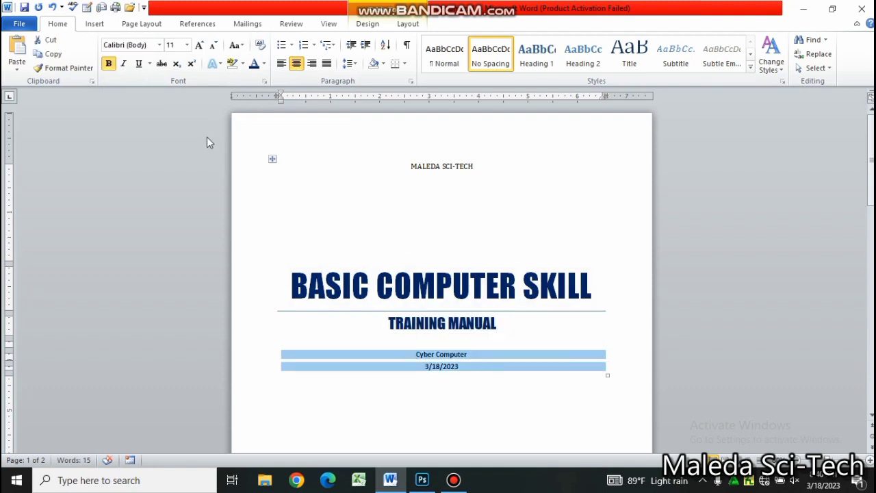
pyautogui.click(160, 45)
pyautogui.click(163, 119)
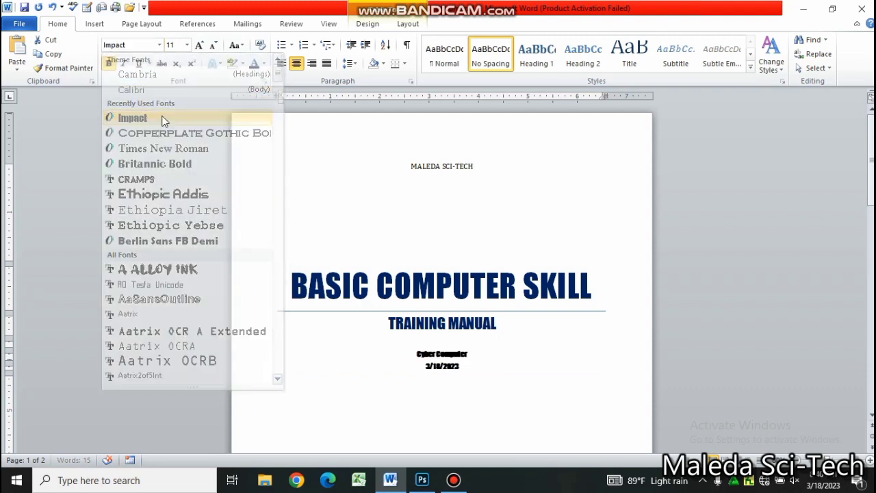
pyautogui.click(197, 46)
pyautogui.click(197, 45)
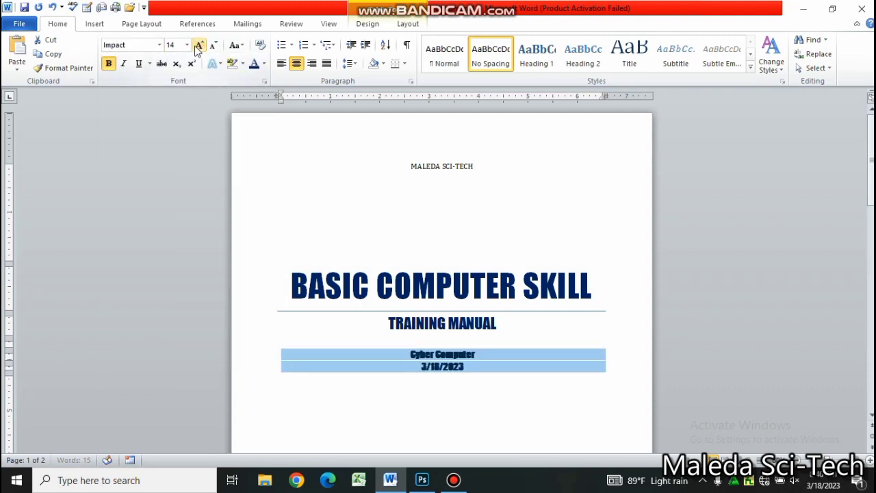
pyautogui.click(197, 45)
pyautogui.click(197, 45)
pyautogui.click(197, 45)
pyautogui.click(197, 45)
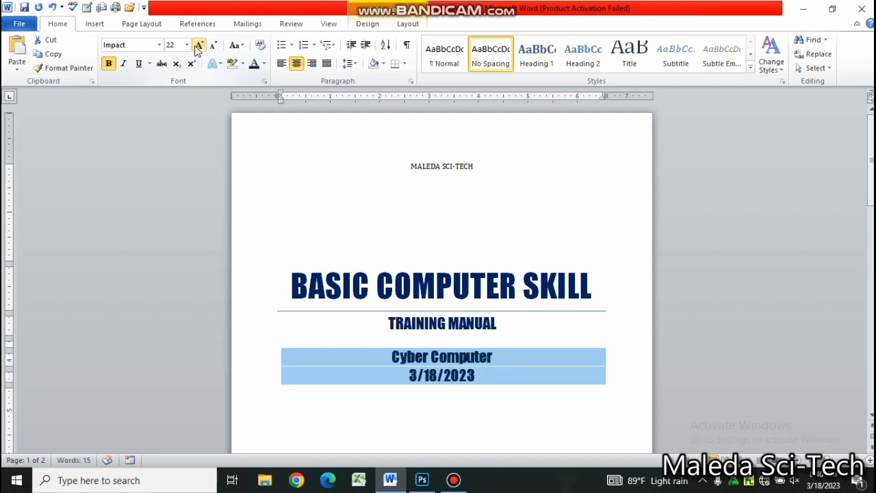
pyautogui.click(422, 166)
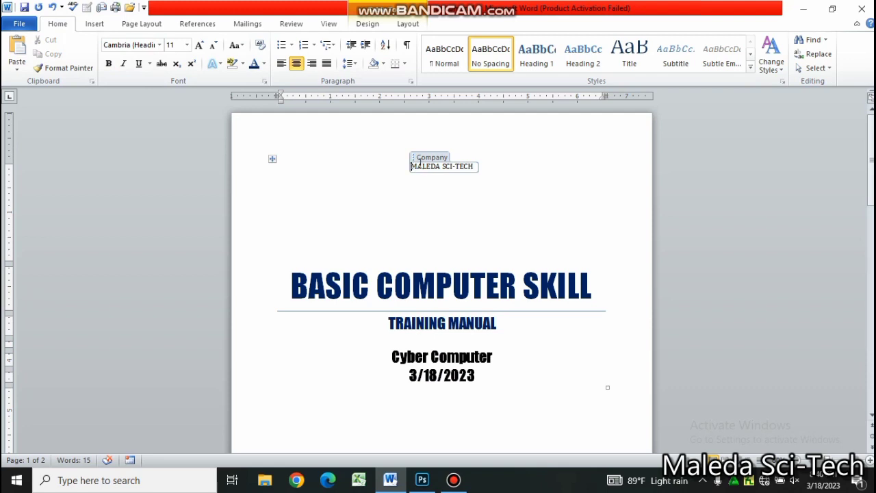
# Set MALEDA SCI-TECH in Impact and grow it to 26 pt
pyautogui.moveTo(420, 164); pyautogui.dragTo(475, 167)
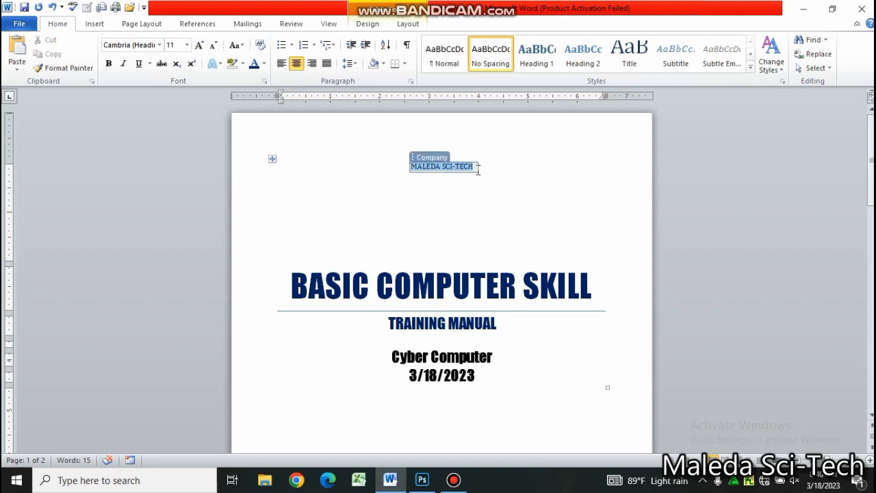
pyautogui.click(160, 46)
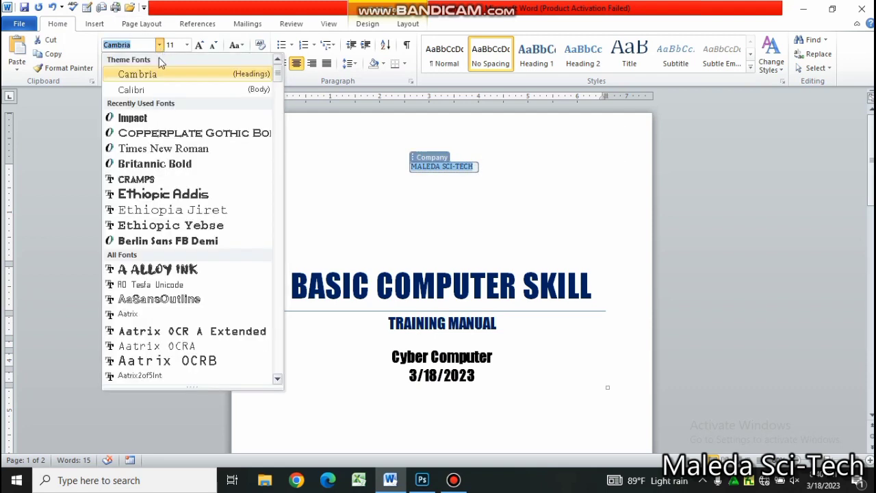
pyautogui.click(158, 121)
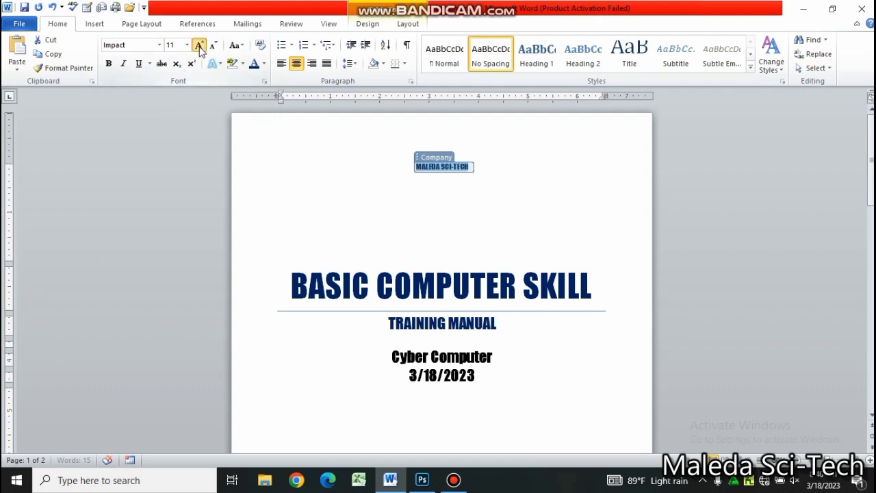
pyautogui.click(199, 46)
pyautogui.click(200, 46)
pyautogui.click(200, 45)
pyautogui.click(199, 46)
pyautogui.click(200, 46)
pyautogui.click(199, 46)
pyautogui.click(199, 46)
pyautogui.click(199, 46)
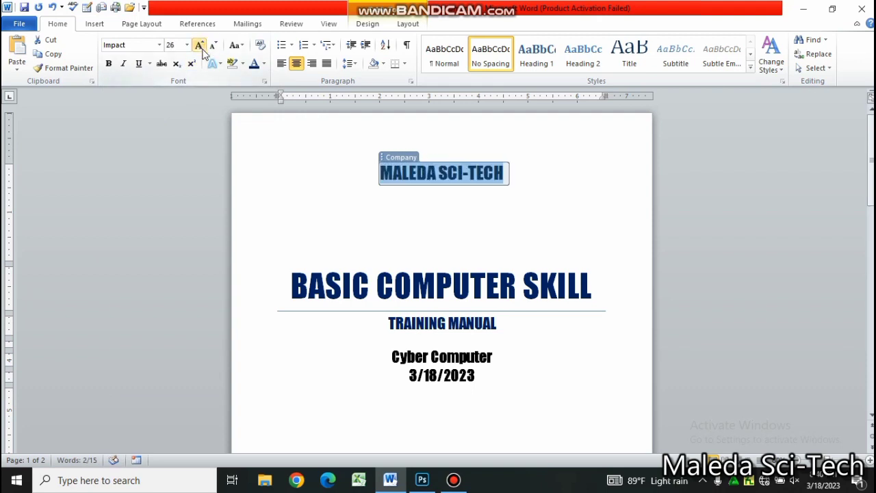
pyautogui.click(427, 359)
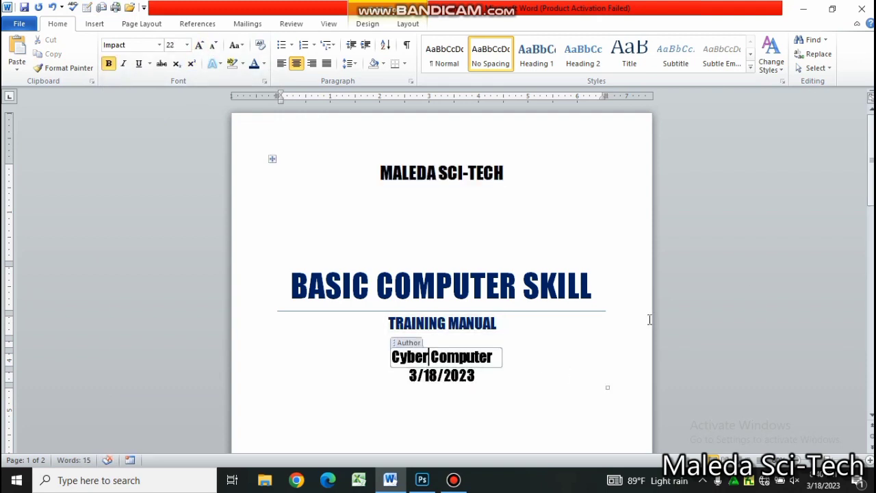
# Select the 'Training pf Basic Computer skill' line and set it to Impact
pyautogui.moveTo(870, 140); pyautogui.dragTo(870, 190)
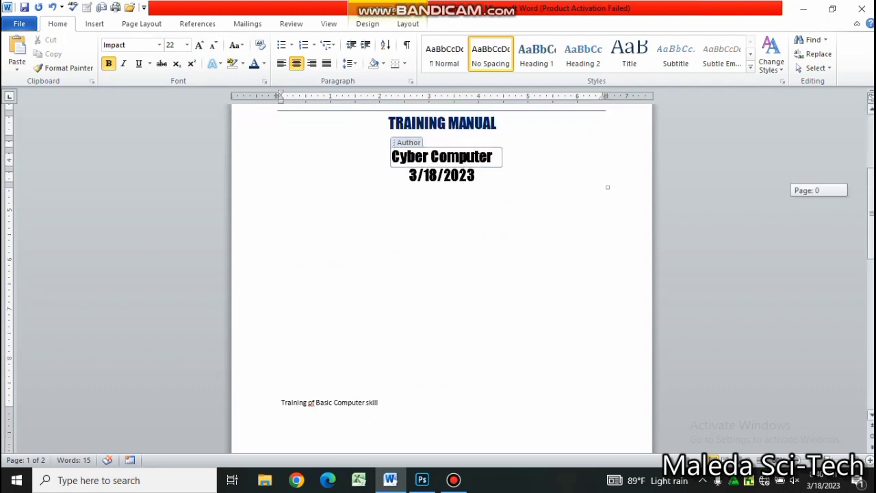
pyautogui.moveTo(308, 399)
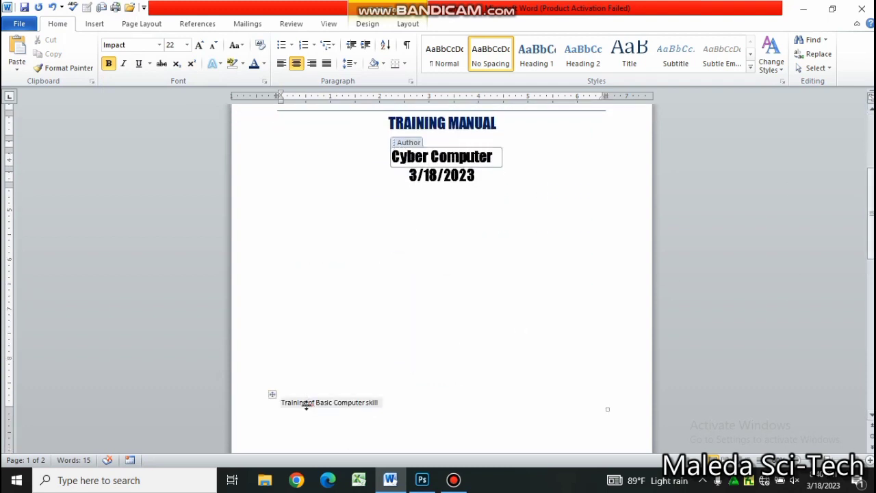
pyautogui.click(303, 402)
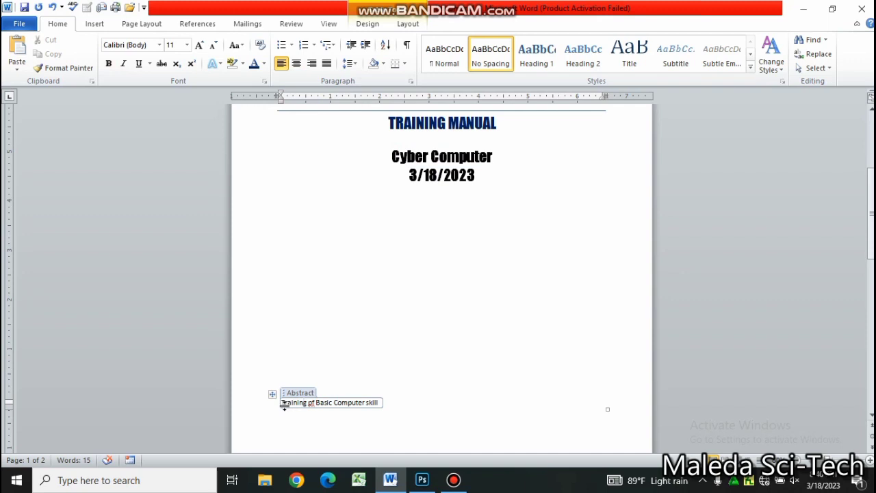
pyautogui.moveTo(282, 403); pyautogui.dragTo(405, 399)
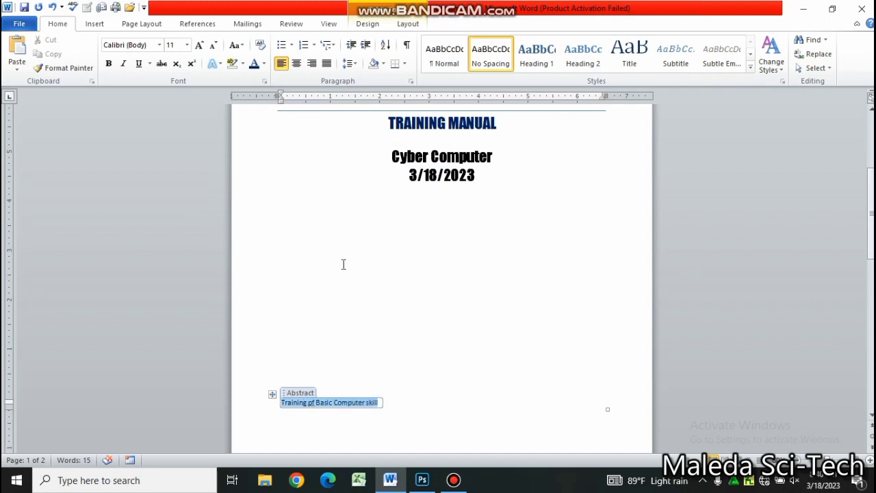
pyautogui.click(160, 45)
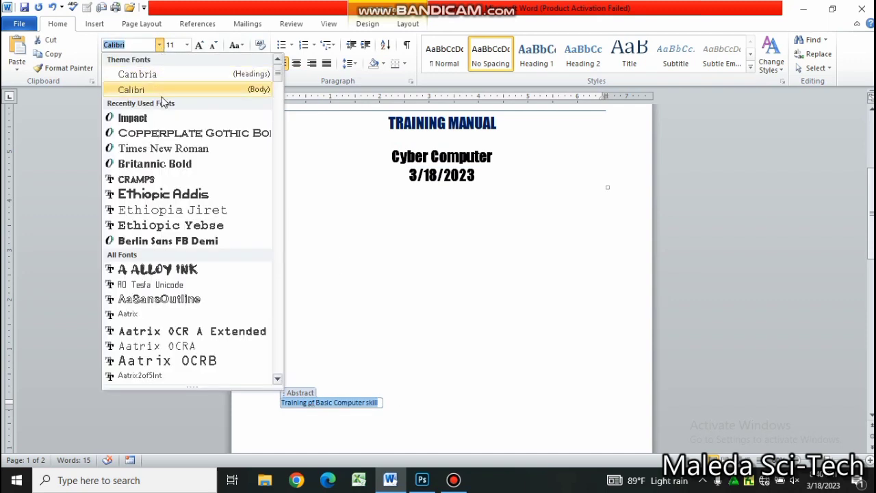
pyautogui.click(163, 116)
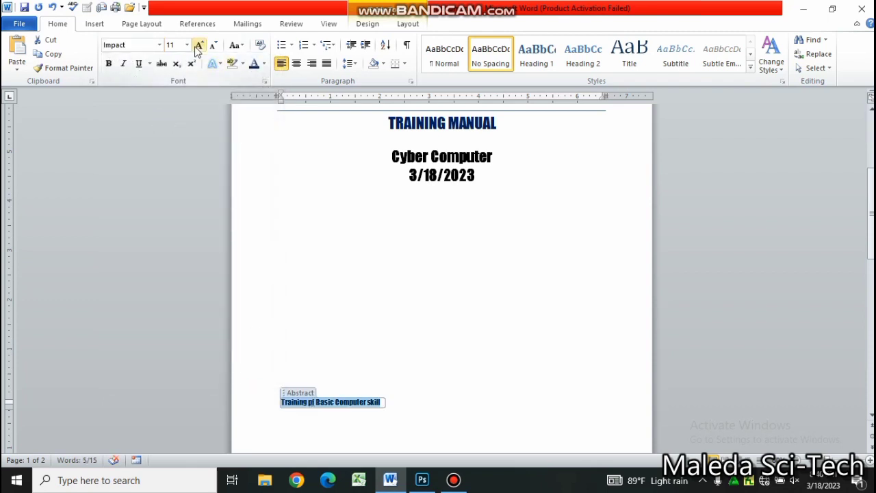
# Enlarge the line to 22 pt, center it and color it dark blue
pyautogui.click(199, 45)
pyautogui.click(198, 45)
pyautogui.click(198, 45)
pyautogui.click(199, 45)
pyautogui.click(199, 45)
pyautogui.click(198, 45)
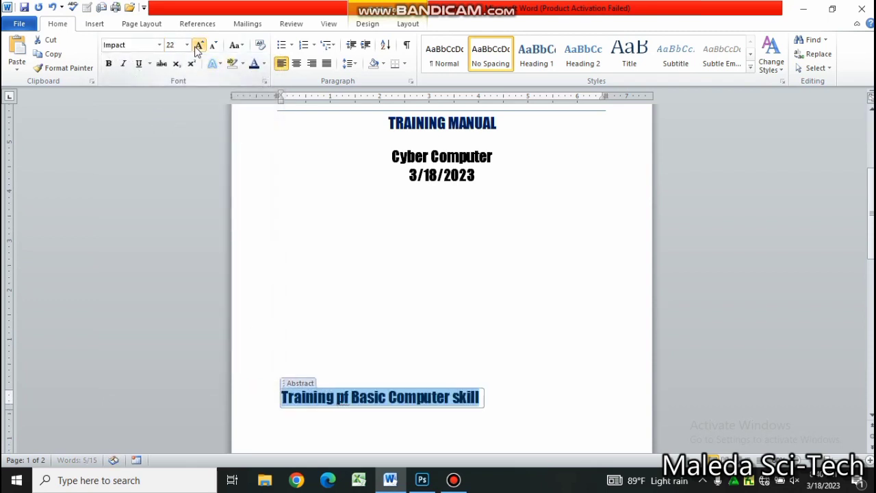
pyautogui.click(296, 63)
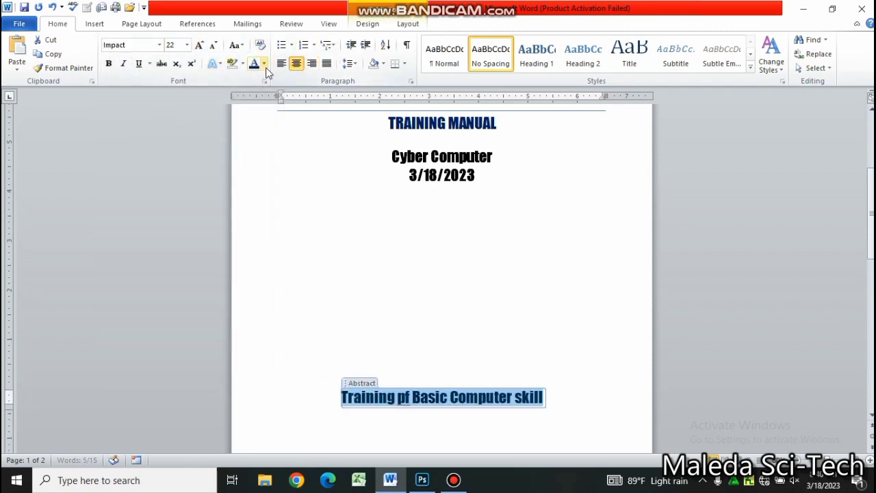
pyautogui.click(264, 63)
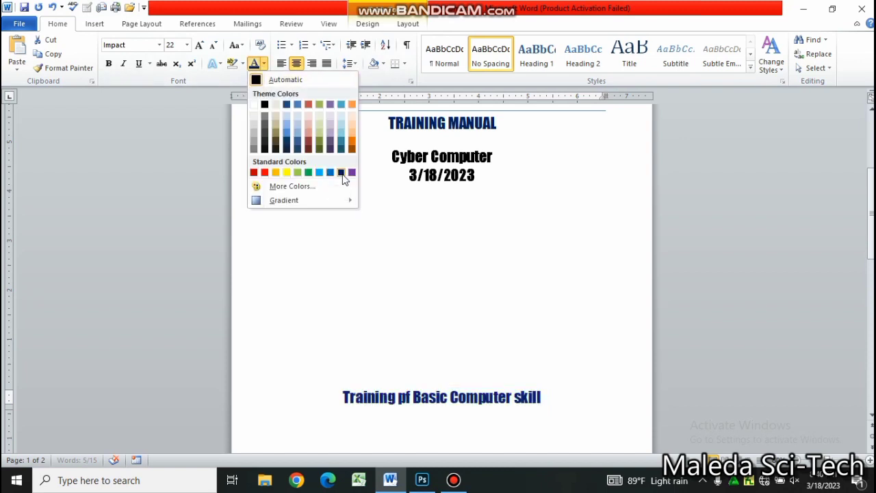
pyautogui.click(342, 172)
pyautogui.click(457, 283)
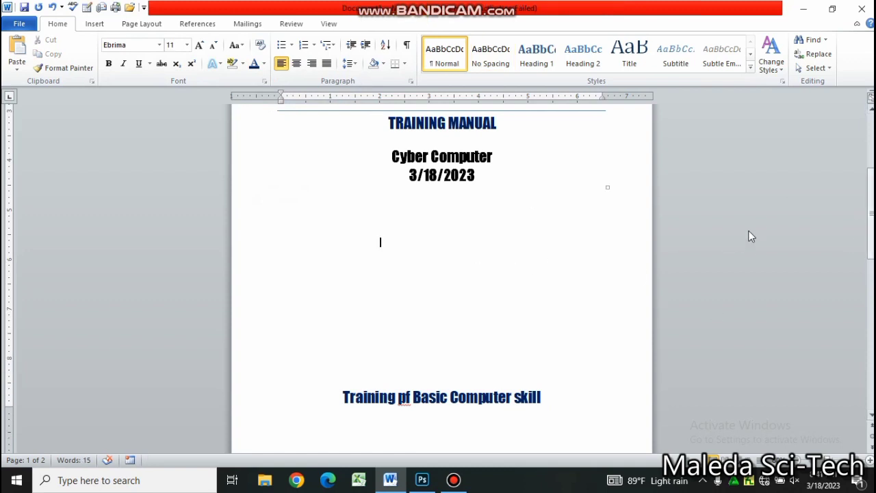
# Scroll past the cover page and place the caret at the top of page 2
pyautogui.moveTo(872, 213); pyautogui.dragTo(871, 173)
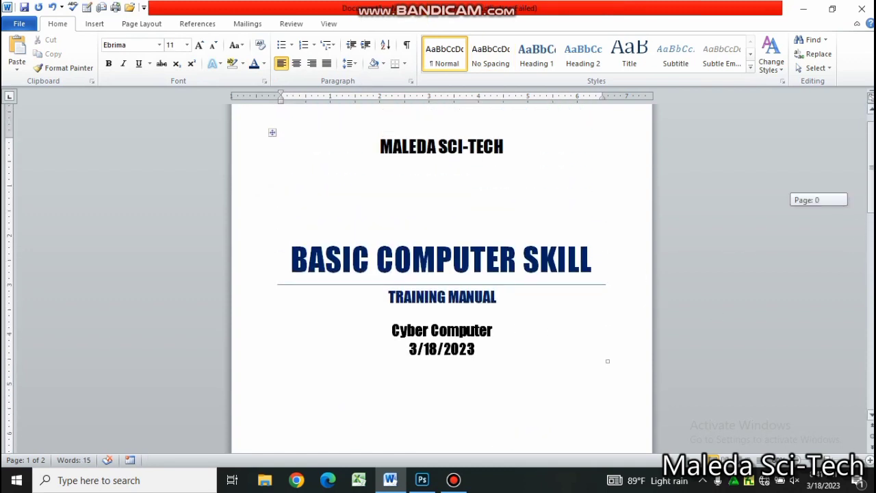
pyautogui.scroll(-4, 442, 274)
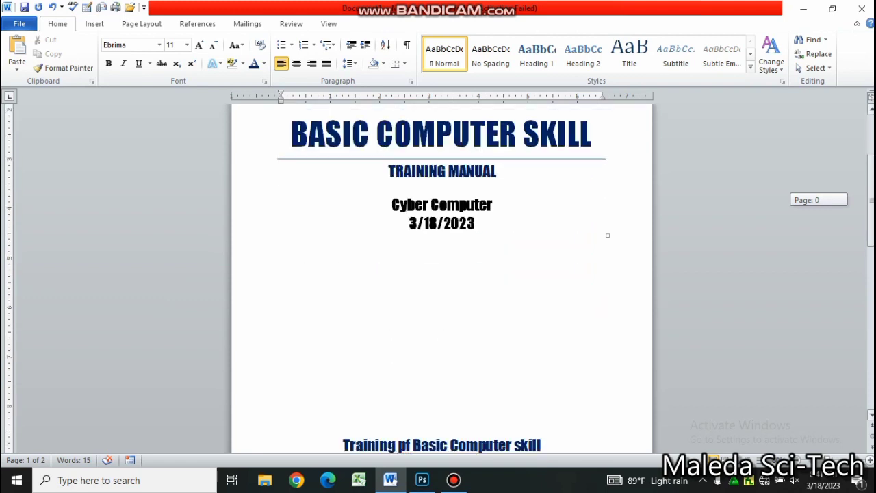
pyautogui.scroll(-3, 441, 273)
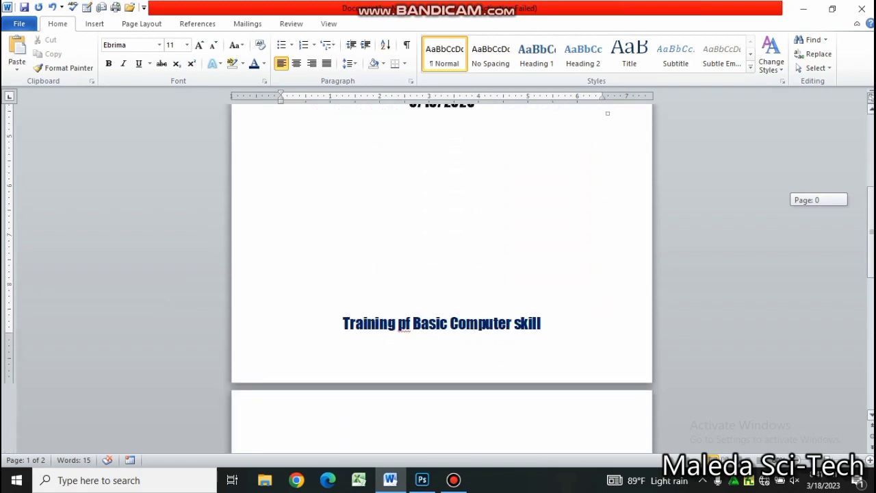
pyautogui.scroll(-6, 484, 361)
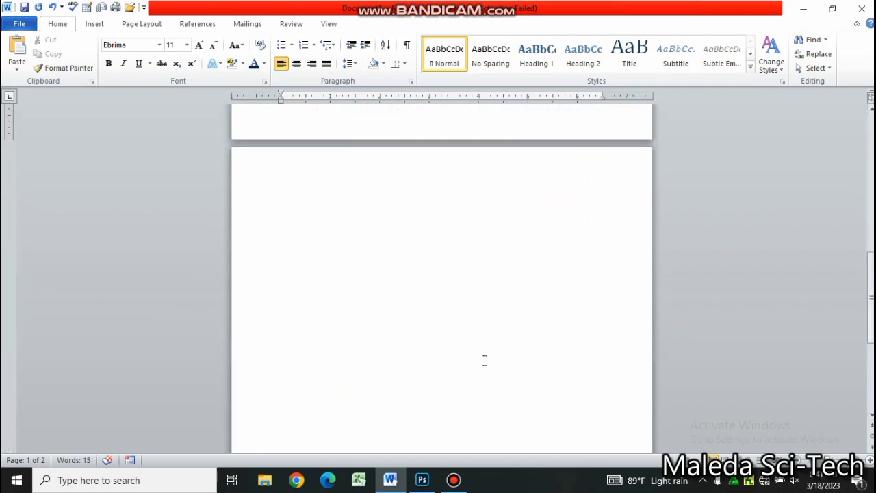
pyautogui.click(285, 188)
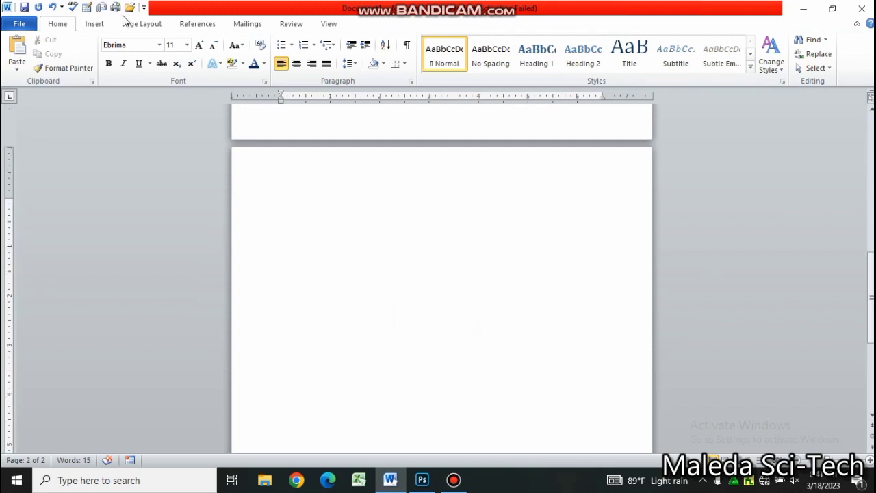
# Open the Insert Table dialog from the Insert tab's Table menu
pyautogui.click(92, 25)
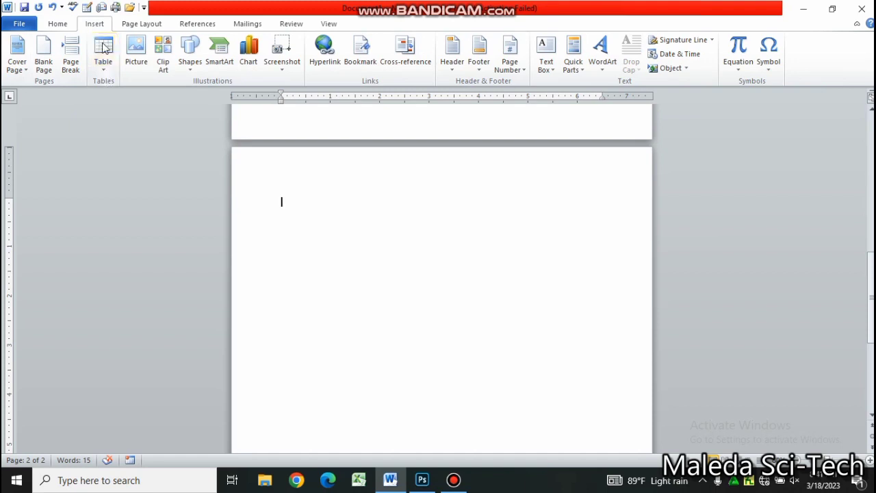
pyautogui.click(104, 66)
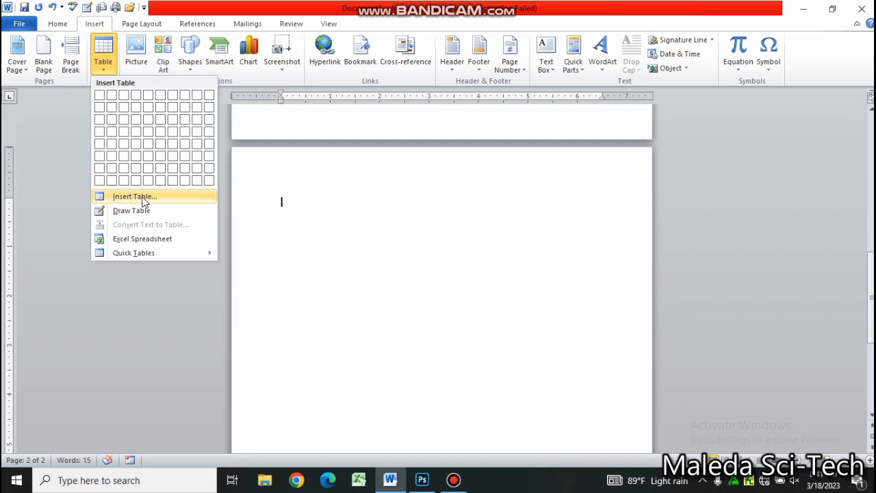
pyautogui.click(143, 198)
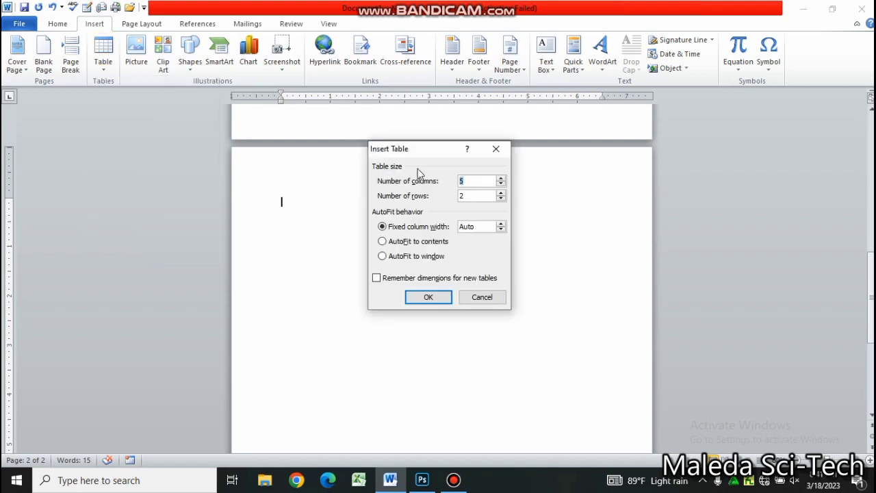
pyautogui.moveTo(416, 151); pyautogui.dragTo(276, 231)
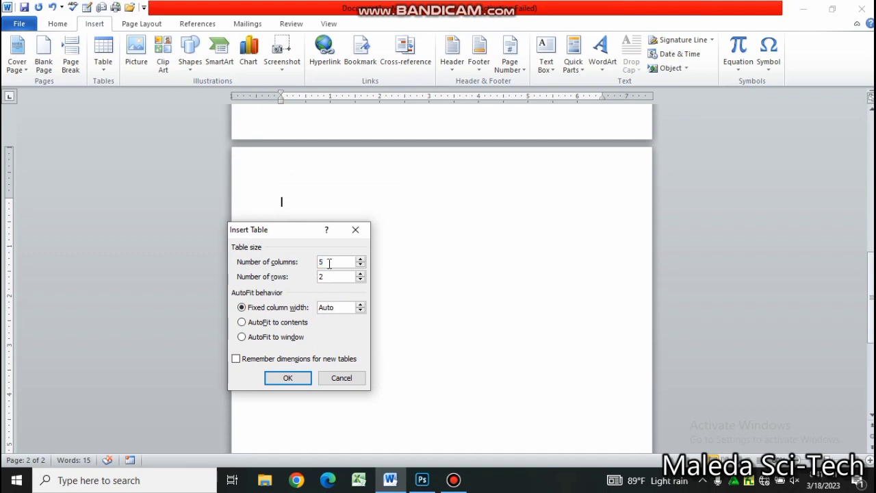
# Set the table size to 4 columns and 11 rows and create it
pyautogui.press('BackSpace')
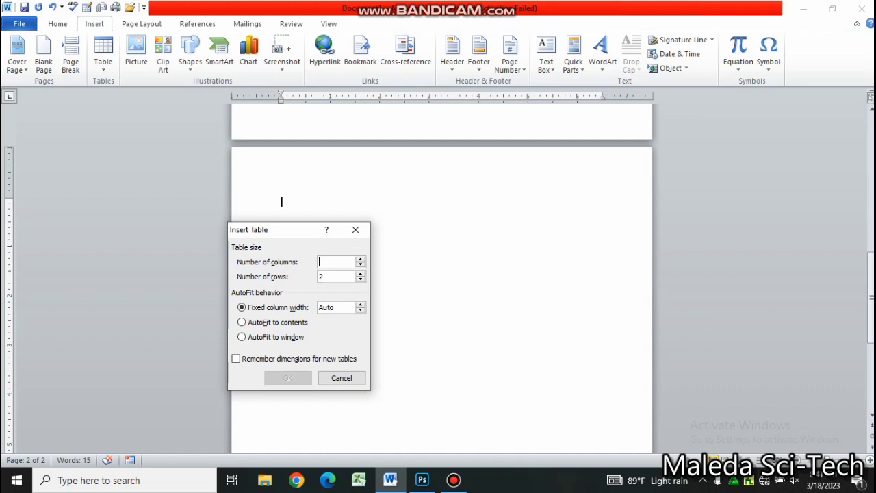
pyautogui.write('6')
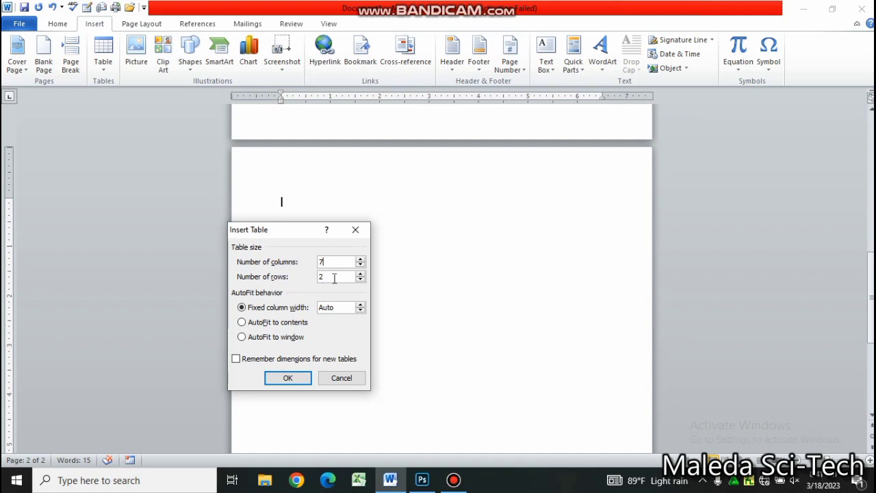
pyautogui.click(335, 278)
pyautogui.press('BackSpace')
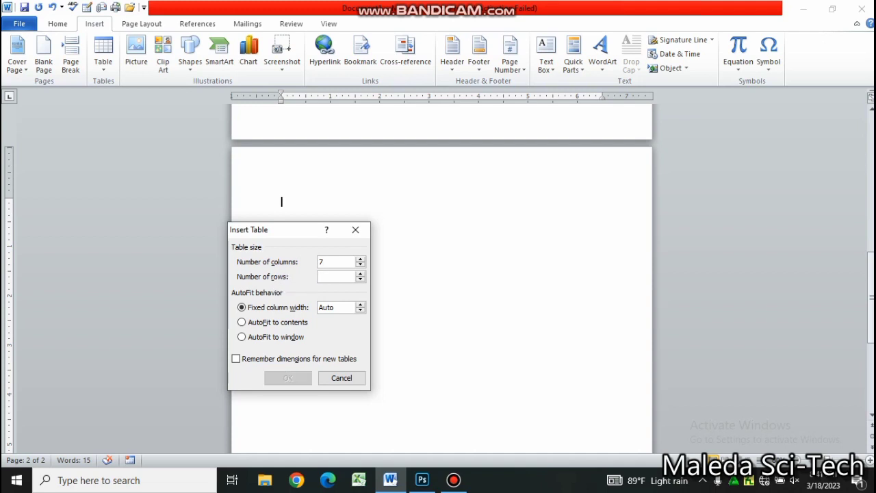
pyautogui.write('5')
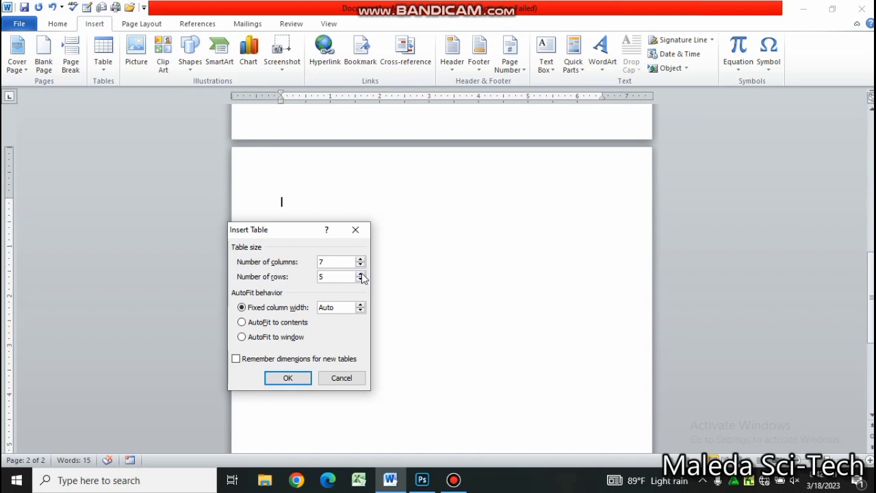
pyautogui.click(362, 274)
pyautogui.click(361, 274)
pyautogui.click(361, 274)
pyautogui.click(361, 274)
pyautogui.click(359, 266)
pyautogui.click(288, 380)
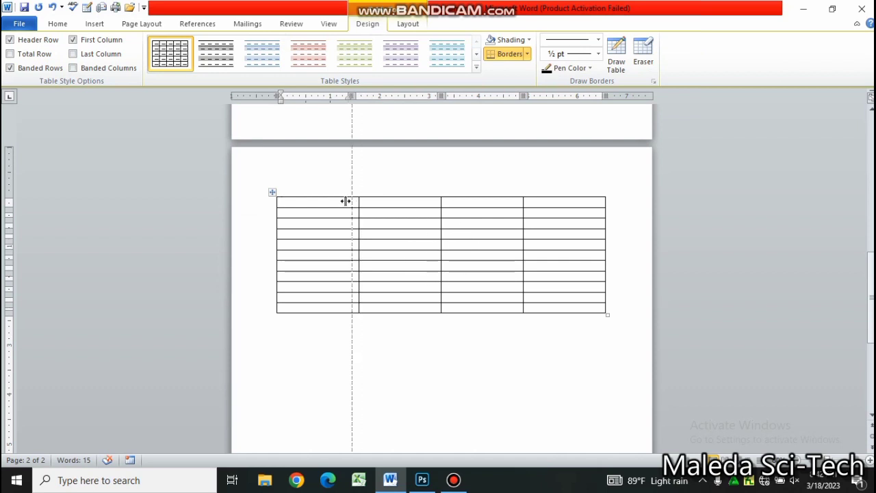
# Narrow the first column and adjust the widths of columns 2 and 3
pyautogui.moveTo(358, 201); pyautogui.dragTo(303, 205)
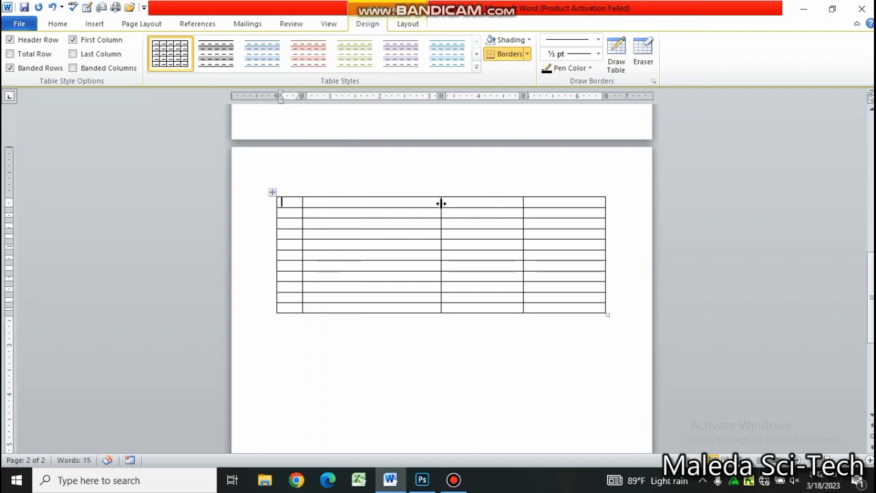
pyautogui.moveTo(441, 204); pyautogui.dragTo(401, 206)
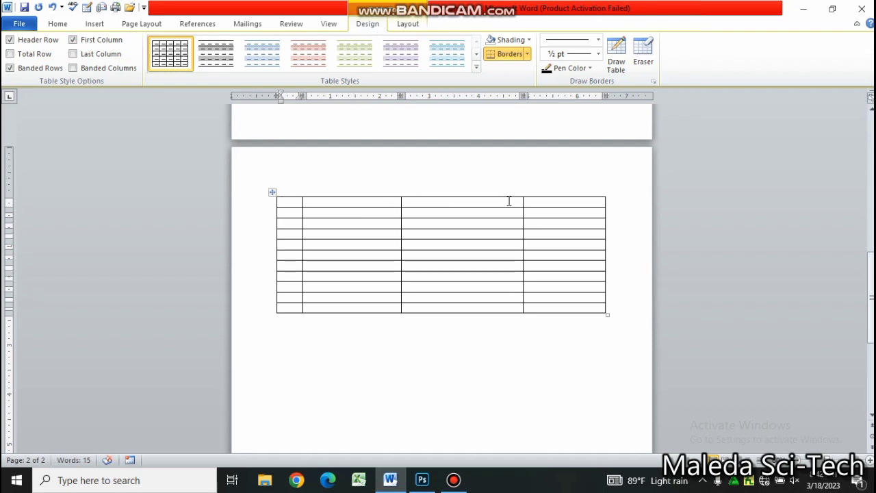
pyautogui.moveTo(400, 204); pyautogui.dragTo(414, 204)
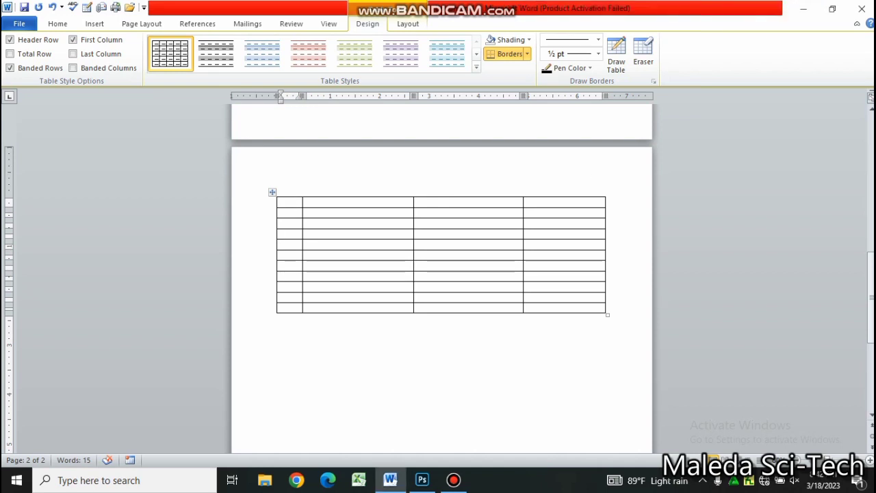
# Type the headers S.N, FIRST NAME, LAST NAME and SEX
pyautogui.write('S.N')
pyautogui.click(308, 204)
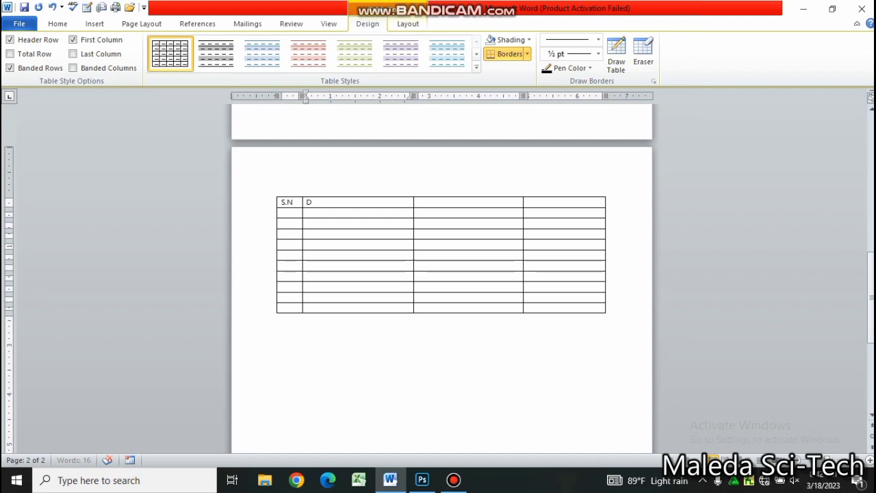
pyautogui.write('FIR')
pyautogui.write('ST NAM')
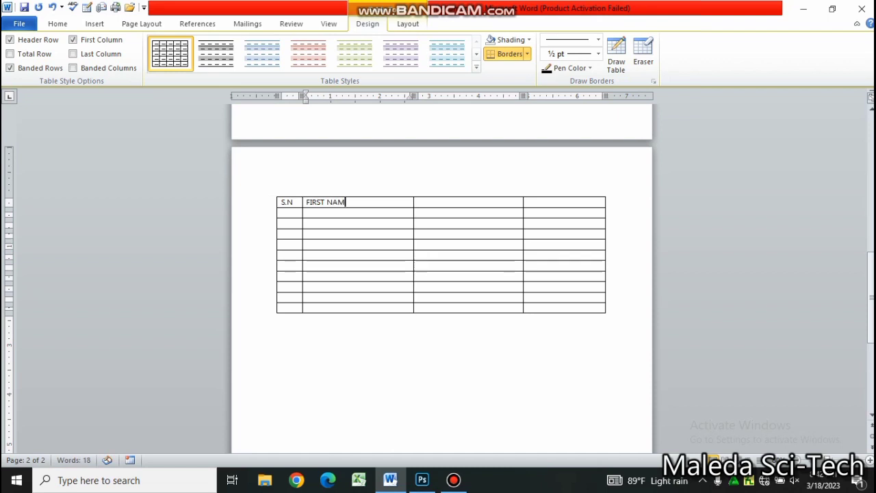
pyautogui.write('E')
pyautogui.press('Tab')
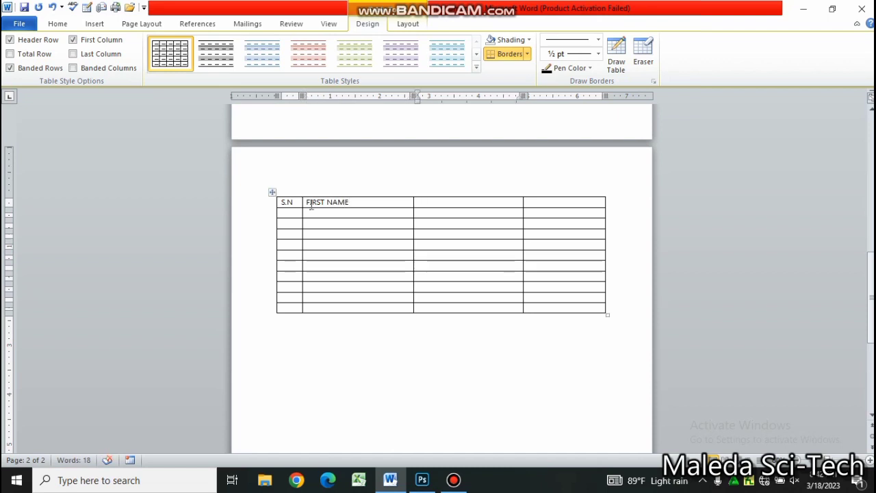
pyautogui.write('LAST')
pyautogui.write(' NAME')
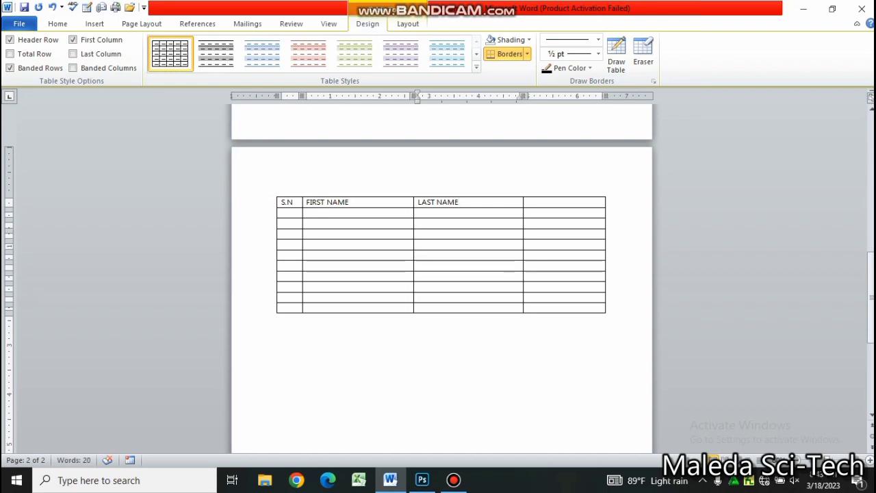
pyautogui.click(527, 202)
pyautogui.write('SEX')
# Enter serial numbers 1 to 10 down the S.N column
pyautogui.click(290, 214)
pyautogui.write('1')
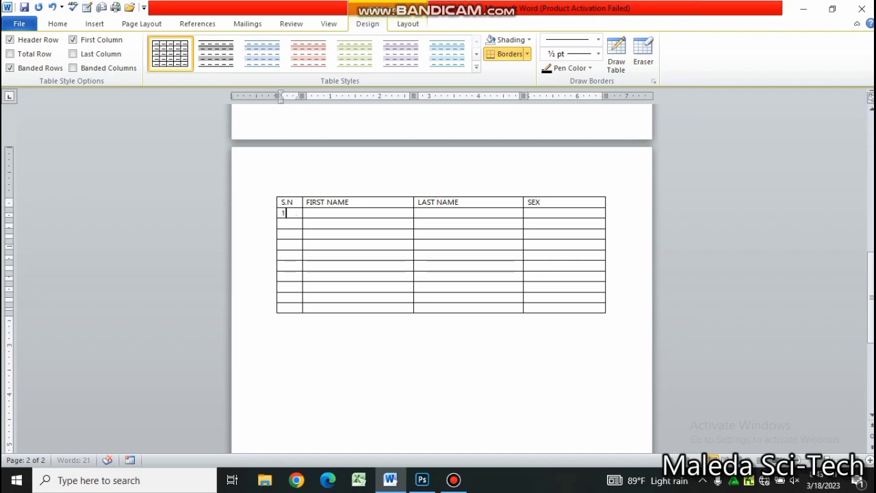
pyautogui.press('Down')
pyautogui.write('2')
pyautogui.press('Down')
pyautogui.write('4')
pyautogui.press('Down')
pyautogui.write('5')
pyautogui.press('Down')
pyautogui.write('6')
pyautogui.press('Down')
pyautogui.write('7')
pyautogui.press('Down')
pyautogui.write('8')
pyautogui.press('Down')
pyautogui.write('9')
pyautogui.press('Down')
pyautogui.write('10')
# Enter the first person's first and last name in row 1, with sex M
pyautogui.click(324, 212)
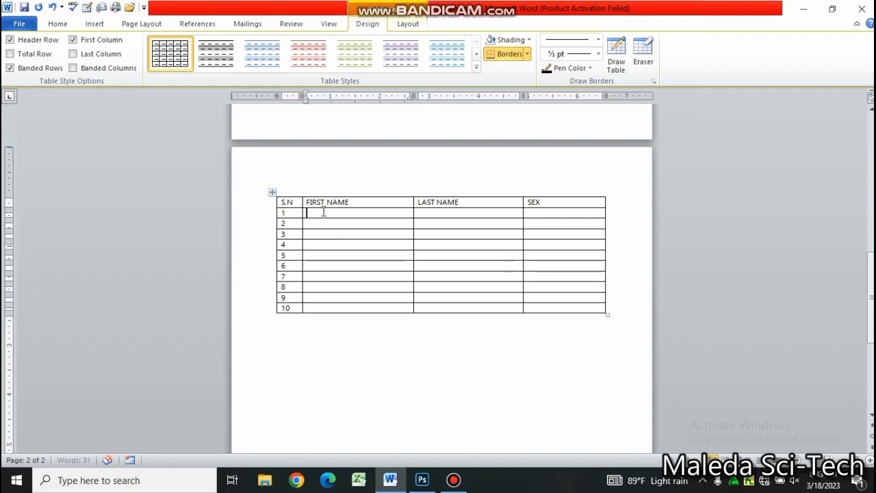
pyautogui.write('TEMES')
pyautogui.write('GEN BUSUSU')
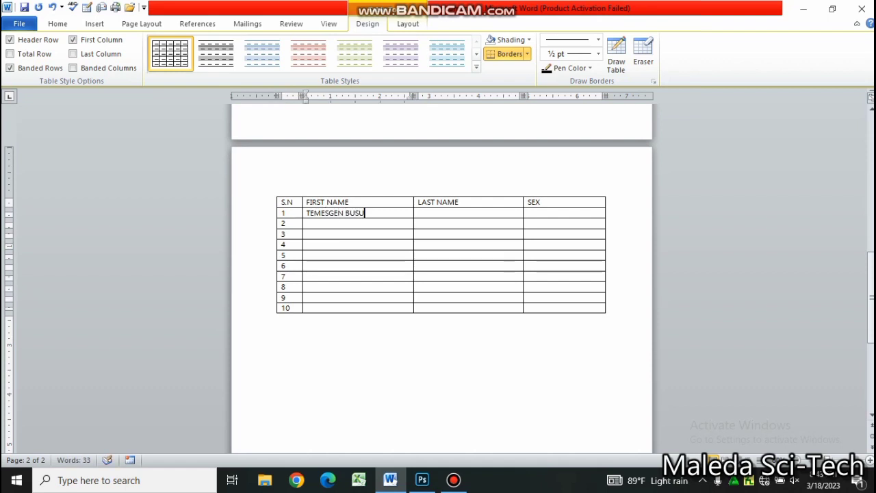
pyautogui.write('RA')
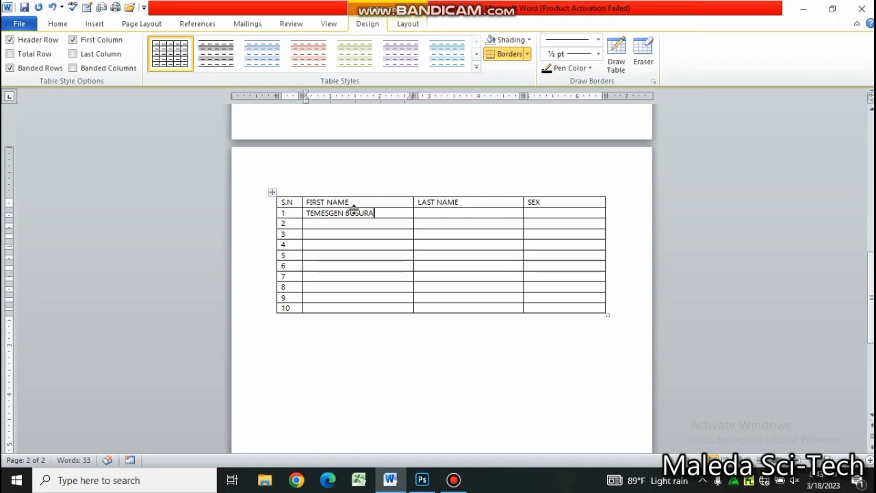
pyautogui.click(361, 213)
pyautogui.write('H')
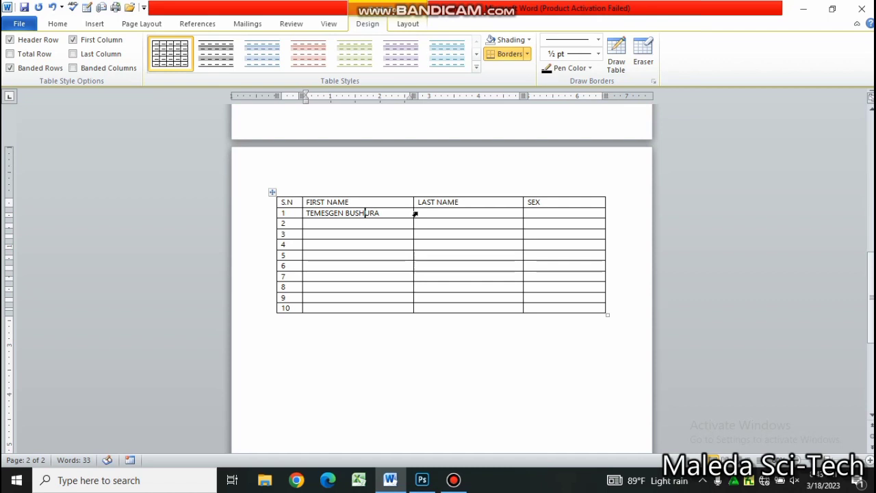
pyautogui.moveTo(384, 212); pyautogui.dragTo(354, 212)
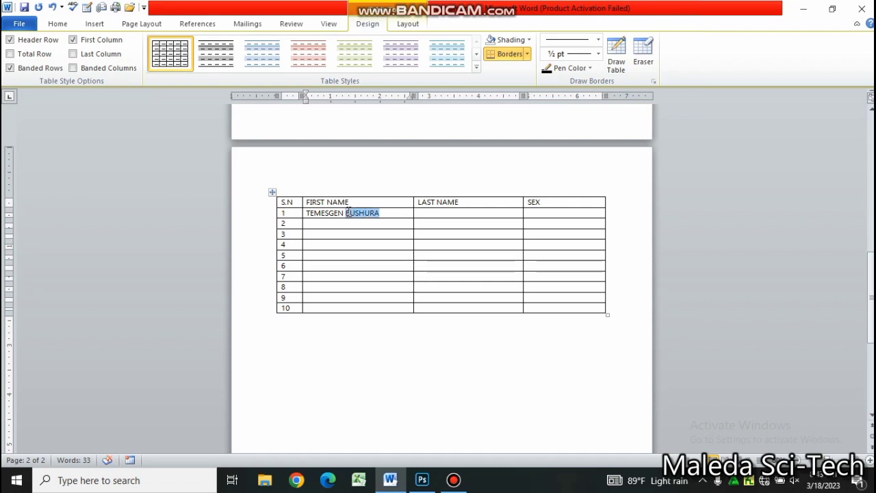
pyautogui.press('BackSpace')
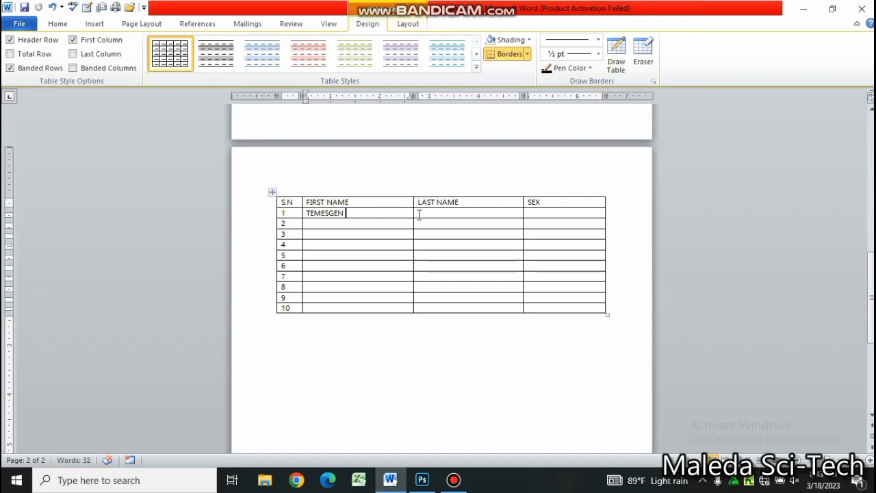
pyautogui.click(424, 214)
pyautogui.write('BUSHU')
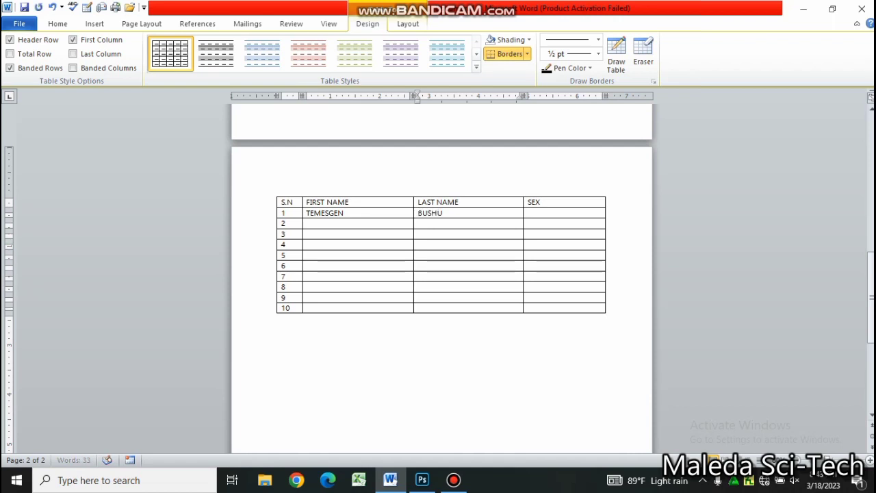
pyautogui.write('RA')
pyautogui.press('Tab')
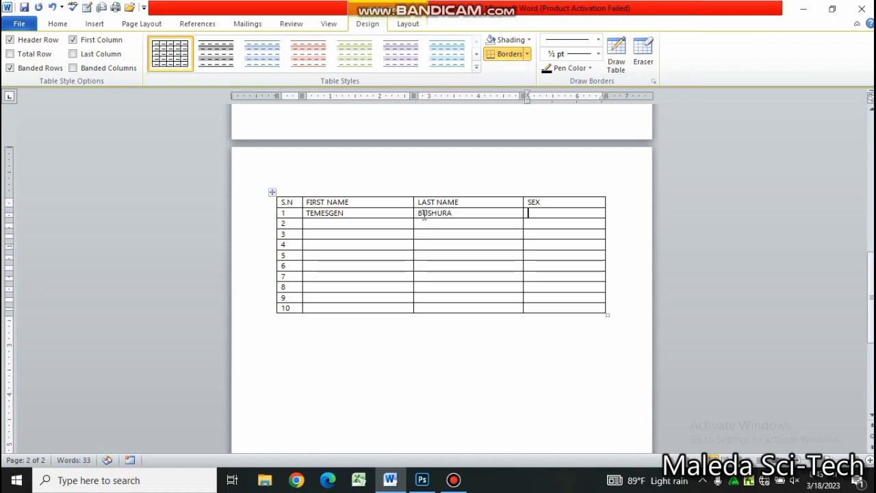
pyautogui.write('M')
# Enter the second person's first and last name in row 2, with sex F
pyautogui.click(354, 226)
pyautogui.write('BEZ')
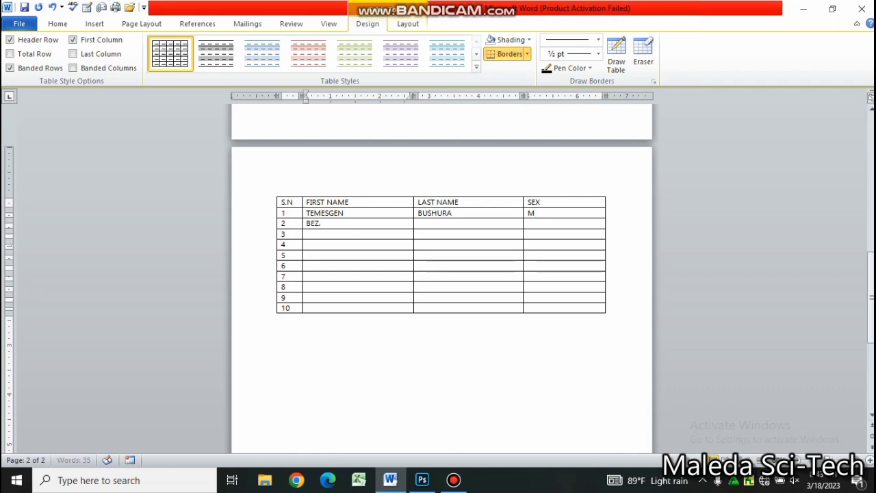
pyautogui.write('ANET')
pyautogui.press('Tab')
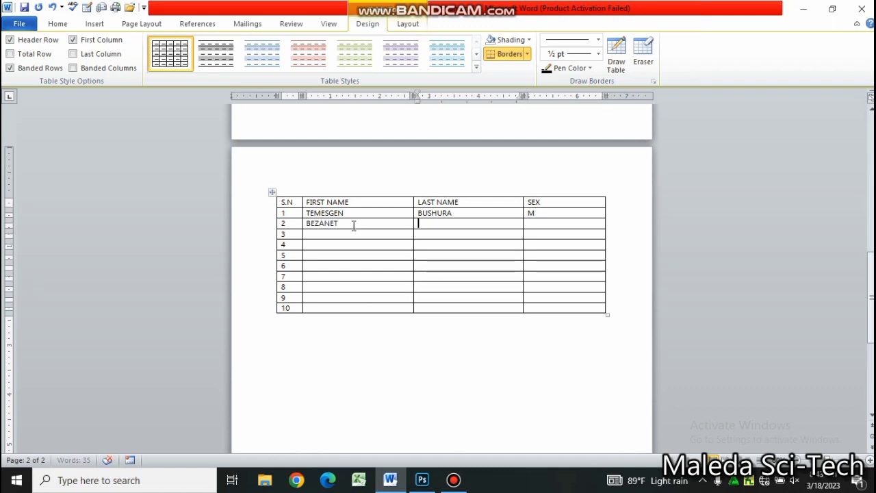
pyautogui.write('TILAHUN')
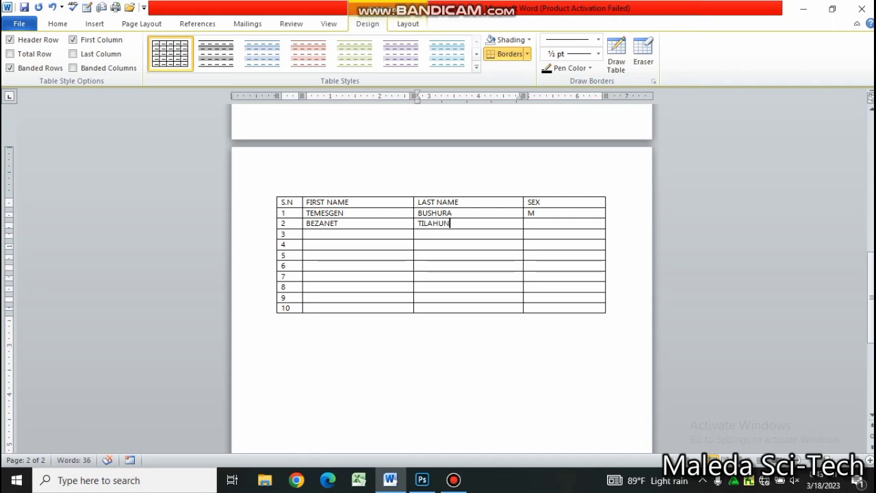
pyautogui.press('Tab')
pyautogui.write('F')
# Put a dot in each of the remaining FIRST NAME cells
pyautogui.press('Tab')
pyautogui.press('Tab')
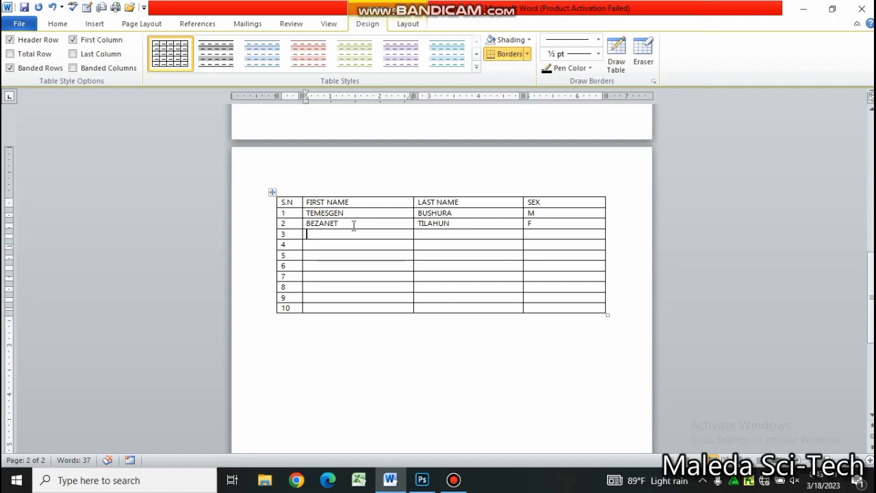
pyautogui.write('.')
pyautogui.press('Down')
pyautogui.write('.')
pyautogui.press('Down')
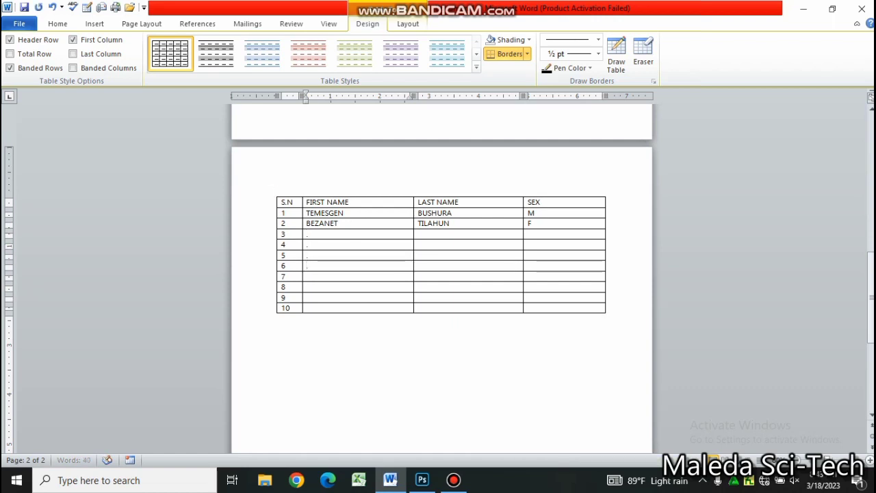
pyautogui.write('.')
pyautogui.press('Down')
pyautogui.write('.')
pyautogui.press('Down')
pyautogui.write('.')
pyautogui.press('Down')
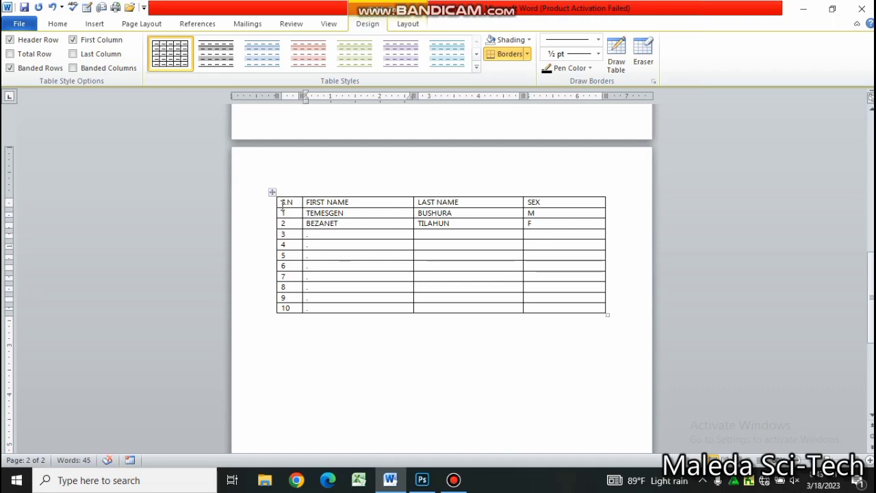
# Set the table text to Times New Roman, size 12
pyautogui.moveTo(283, 202); pyautogui.dragTo(601, 304)
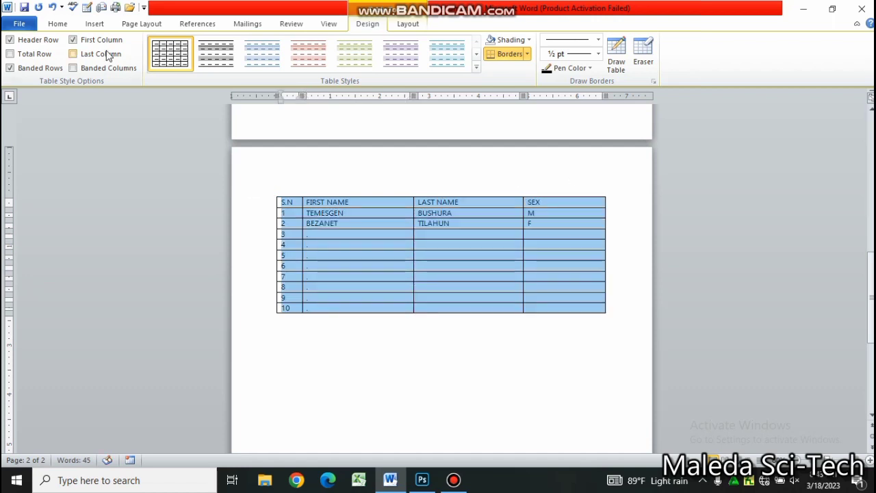
pyautogui.click(67, 27)
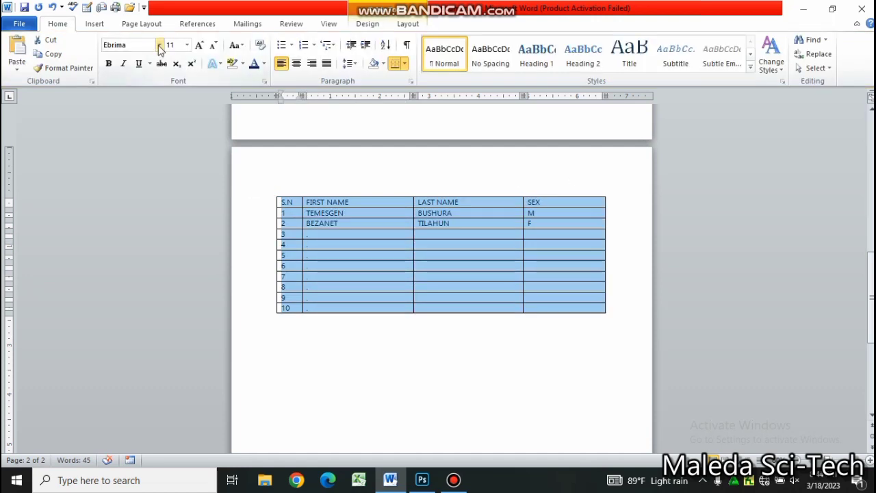
pyautogui.click(159, 46)
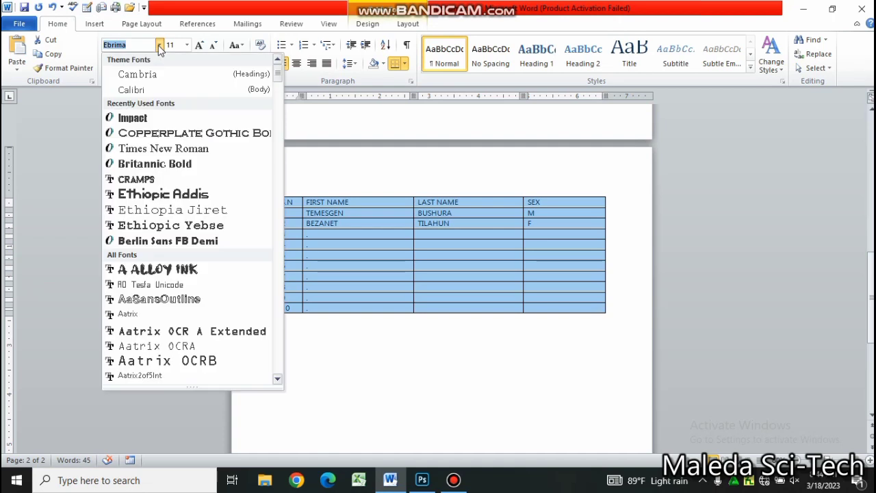
pyautogui.click(161, 149)
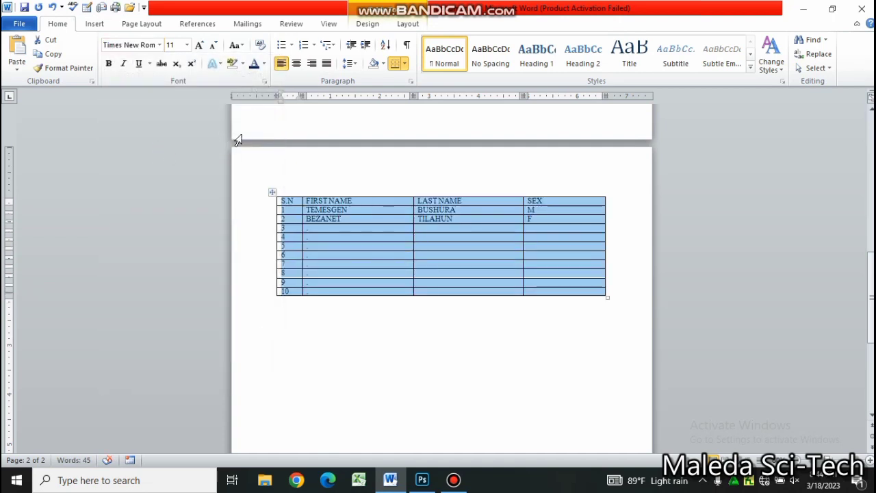
pyautogui.click(200, 46)
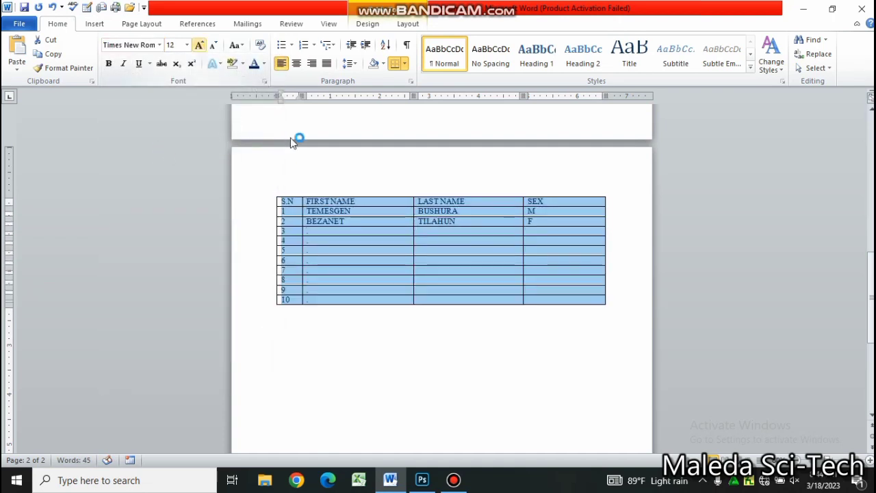
pyautogui.click(362, 223)
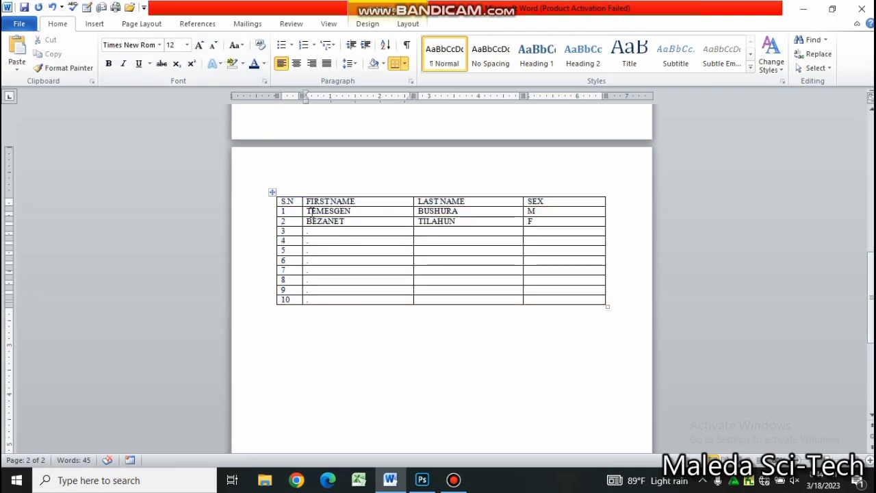
# Make the header row and the S.N numbers 1–10 bold and centered
pyautogui.moveTo(284, 202); pyautogui.dragTo(552, 201)
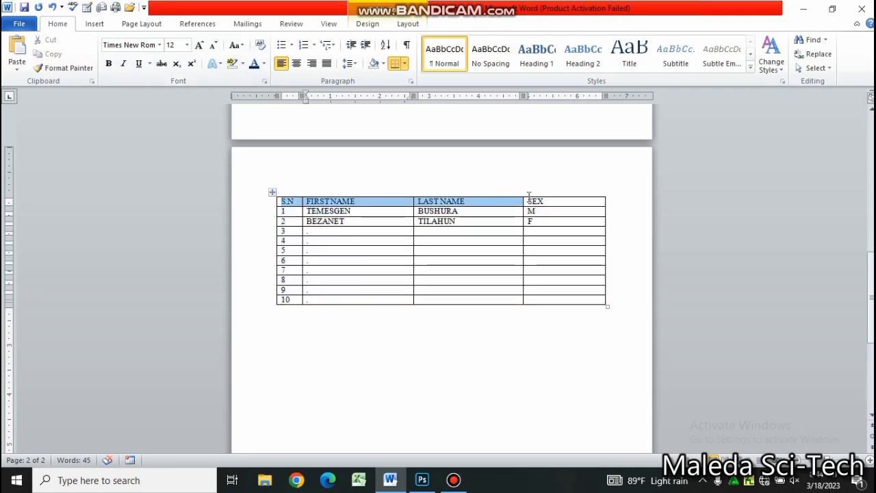
pyautogui.click(296, 63)
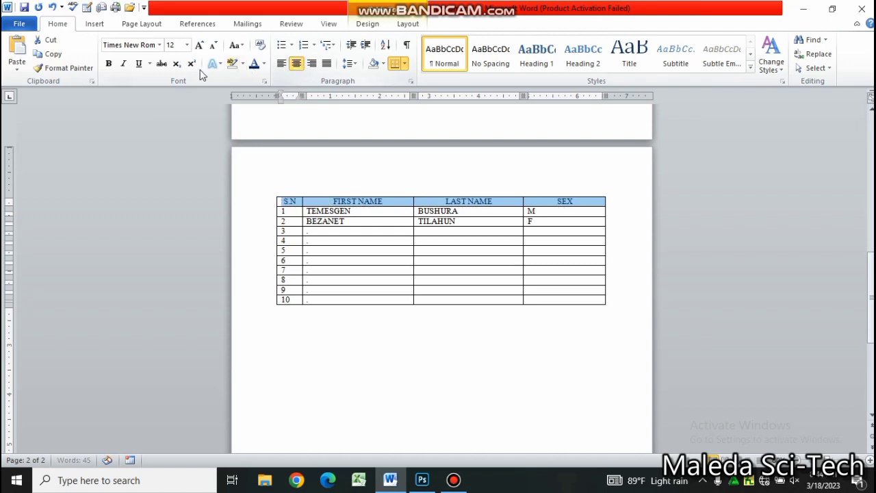
pyautogui.click(109, 63)
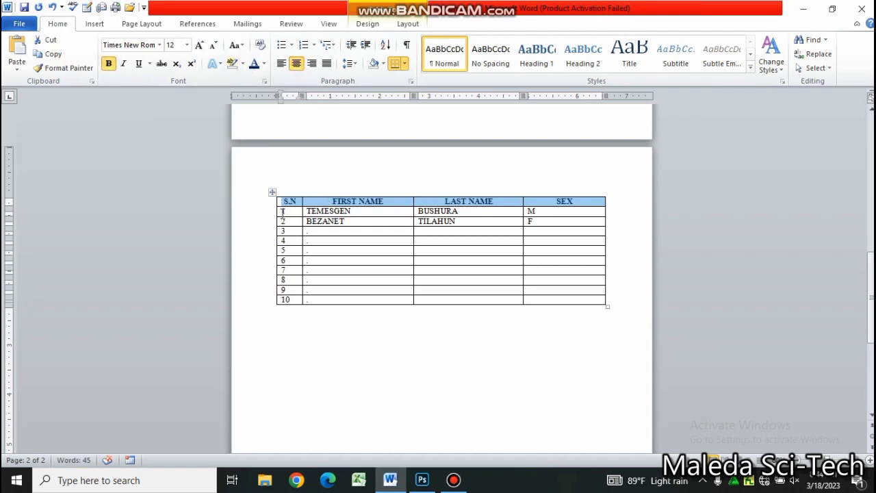
pyautogui.moveTo(283, 211); pyautogui.dragTo(290, 302)
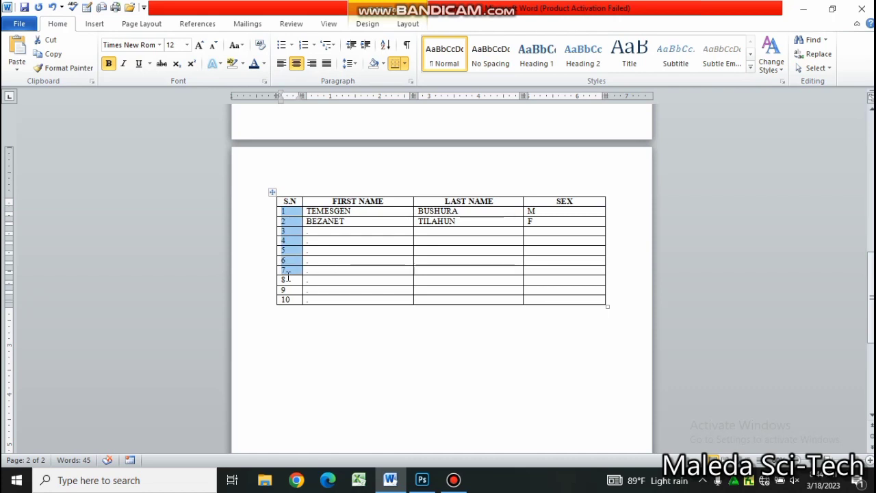
pyautogui.click(107, 64)
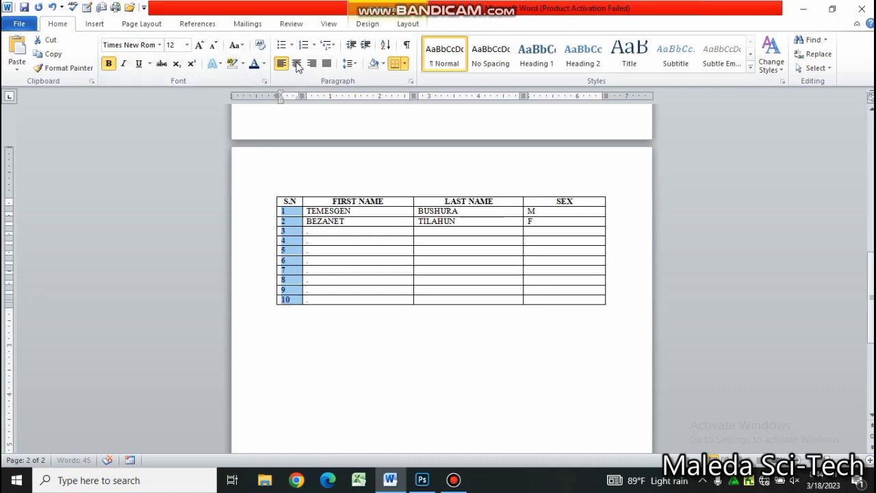
pyautogui.click(297, 63)
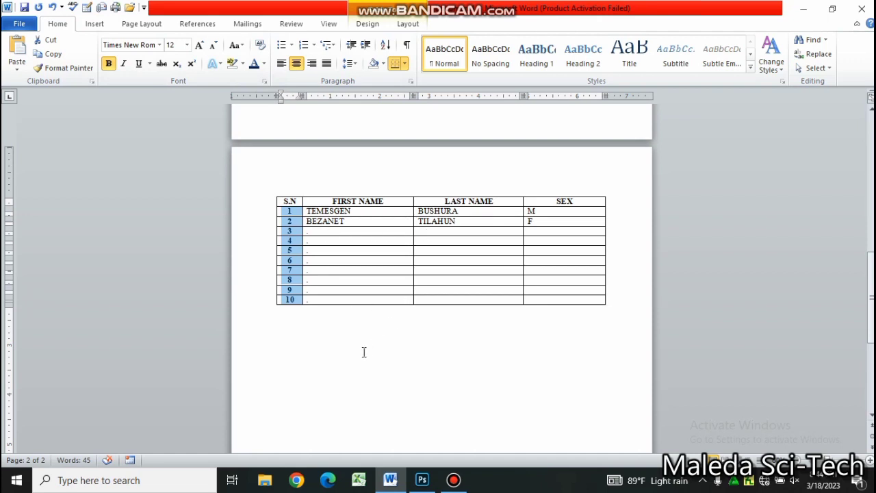
pyautogui.click(349, 328)
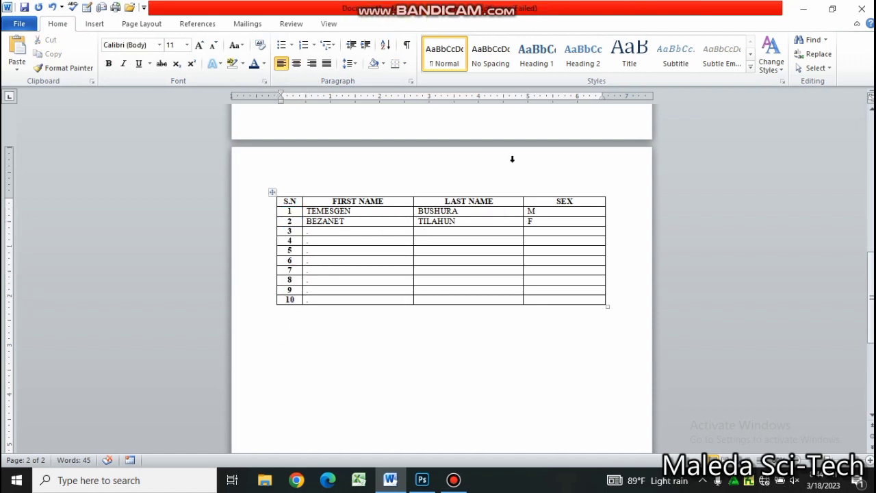
pyautogui.moveTo(723, 5)
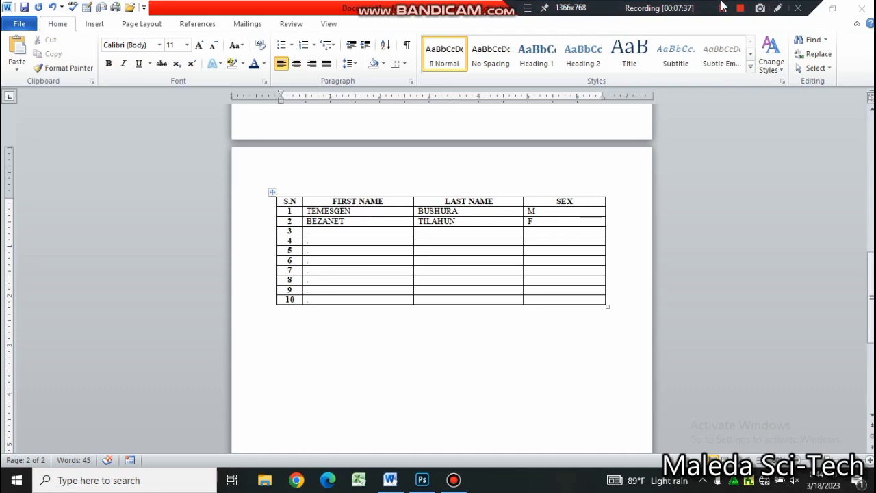
# Insert a second table of 4 columns and 5 rows below the first one
pyautogui.click(94, 24)
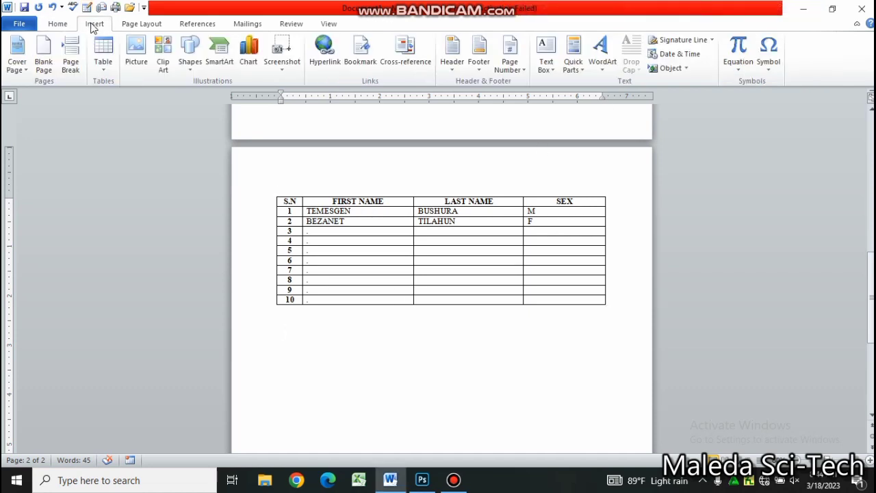
pyautogui.click(111, 54)
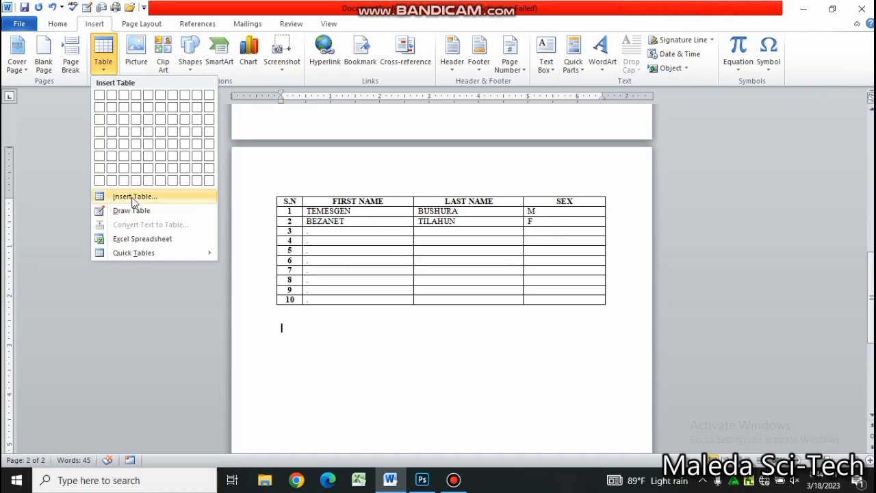
pyautogui.click(133, 198)
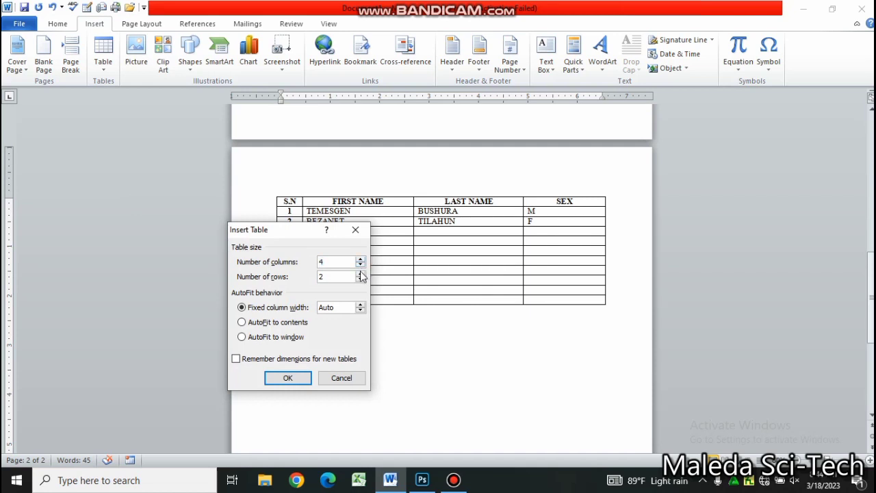
pyautogui.click(360, 273)
pyautogui.click(286, 380)
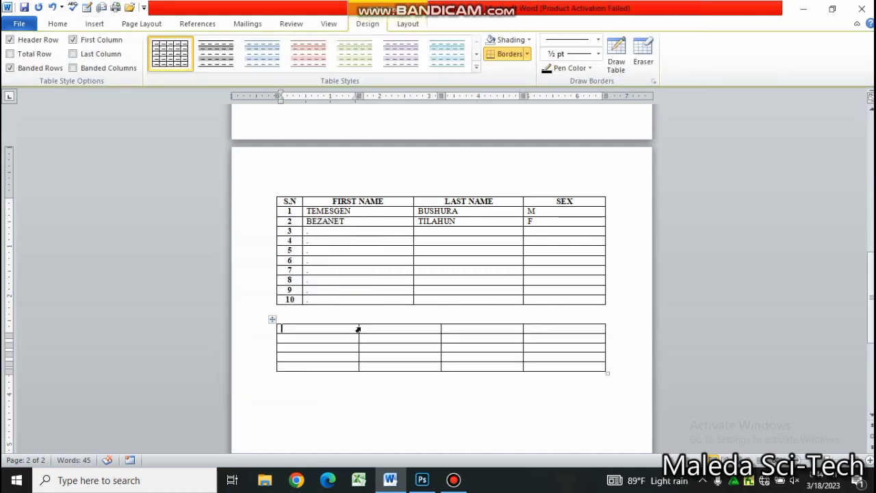
# Narrow the second table's first column and make its top row taller
pyautogui.moveTo(358, 327); pyautogui.dragTo(308, 328)
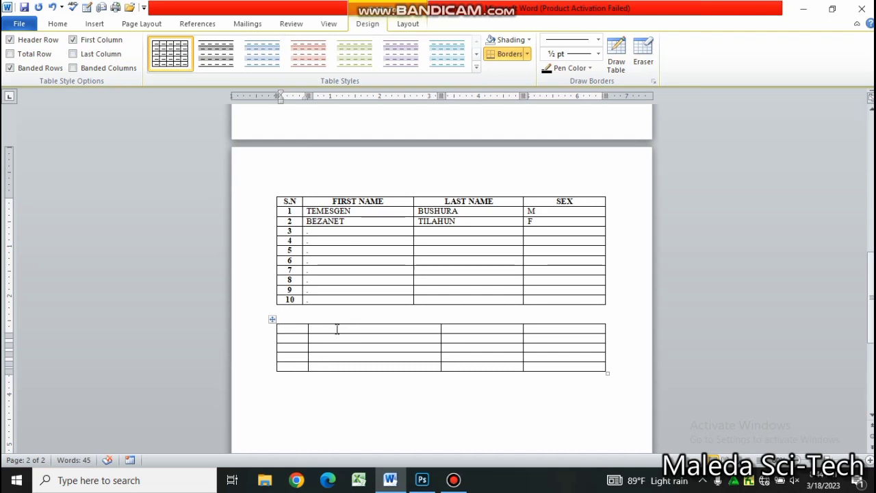
pyautogui.click(337, 330)
pyautogui.press('Return')
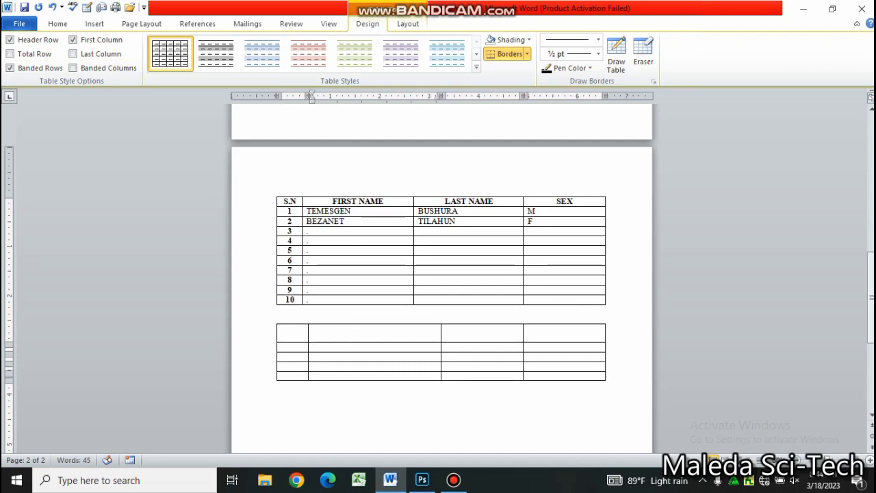
pyautogui.click(95, 24)
pyautogui.click(102, 51)
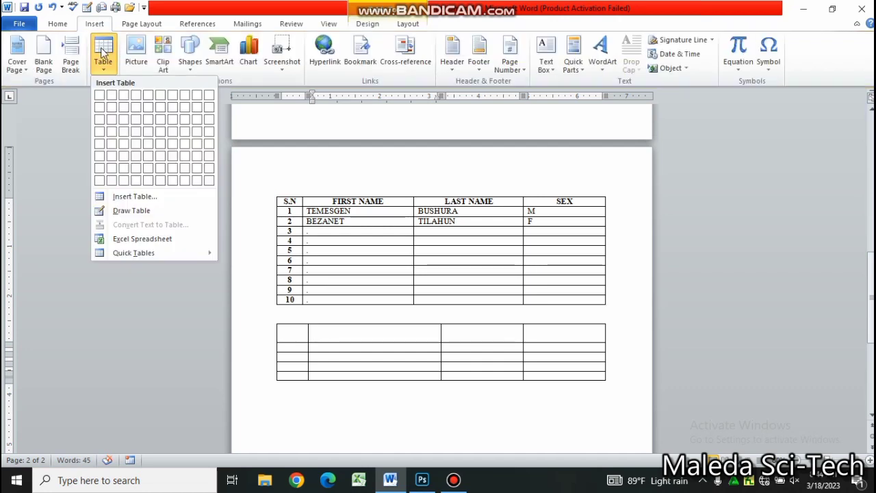
# Draw borders splitting the second and last columns into a top cell over two sub-columns
pyautogui.click(137, 213)
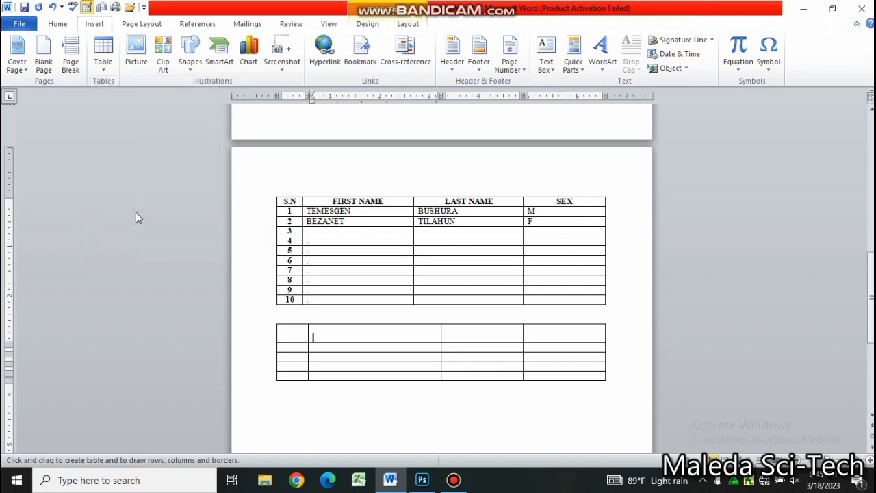
pyautogui.moveTo(309, 330); pyautogui.dragTo(358, 334)
pyautogui.moveTo(443, 335); pyautogui.dragTo(442, 335)
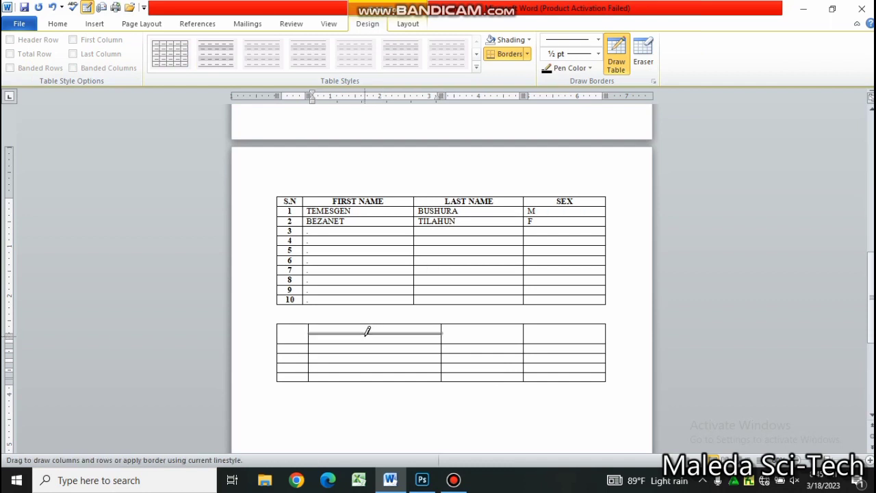
pyautogui.moveTo(367, 330); pyautogui.dragTo(370, 384)
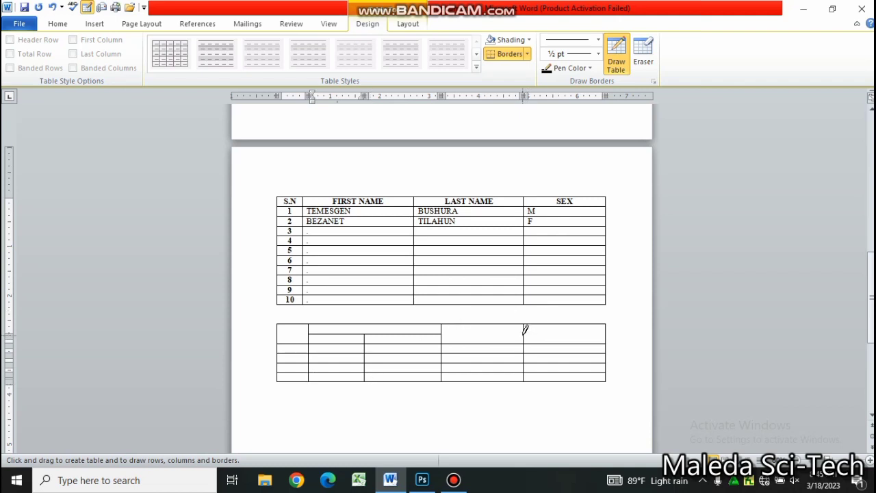
pyautogui.moveTo(525, 334)
pyautogui.mouseDown()
pyautogui.moveTo(593, 334)
pyautogui.moveTo(569, 381)
pyautogui.mouseUp()
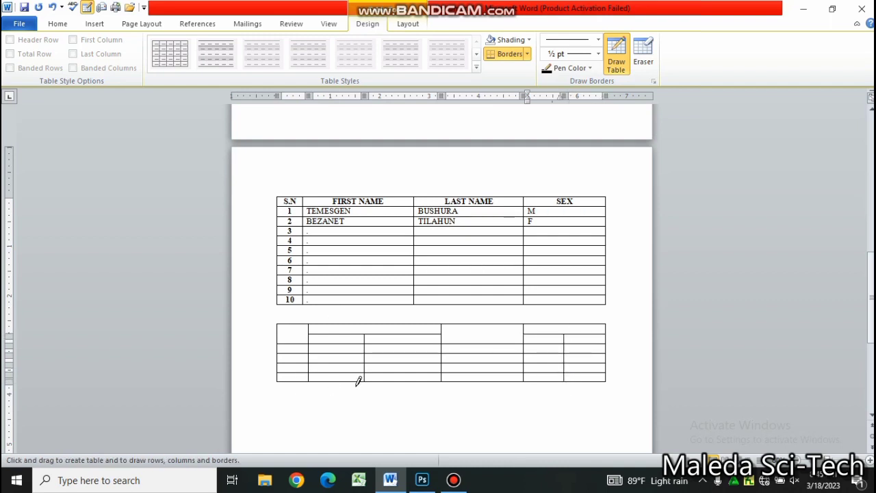
# Label the first column S.N. and number its rows 1 to 4
pyautogui.click(295, 329)
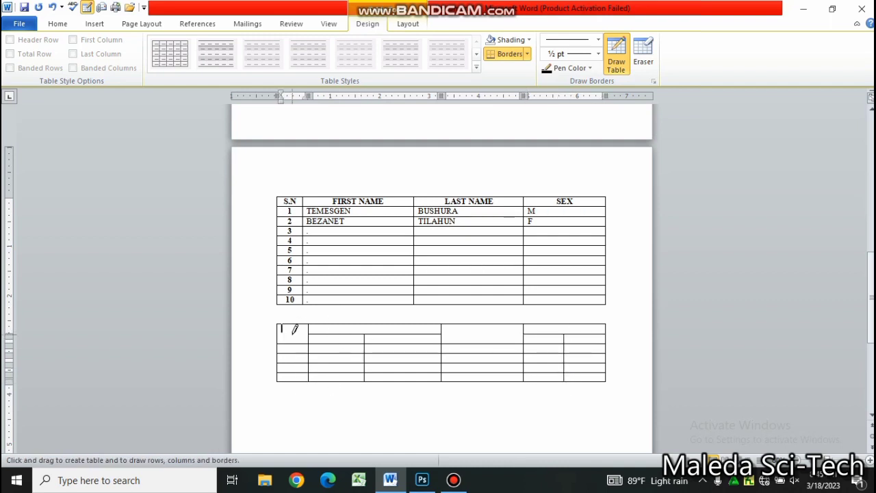
pyautogui.write('S.N')
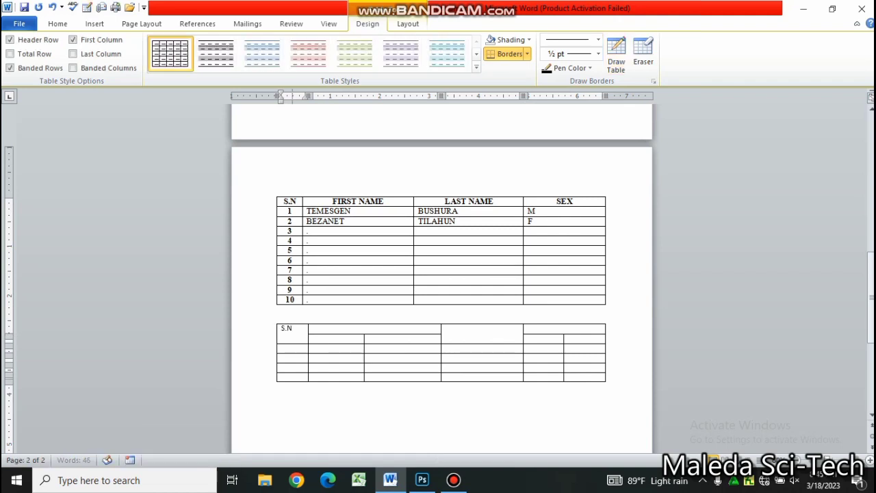
pyautogui.write('.')
pyautogui.press('Down')
pyautogui.write('1')
pyautogui.press('Down')
pyautogui.write('2')
pyautogui.press('Down')
pyautogui.write('3')
pyautogui.press('Down')
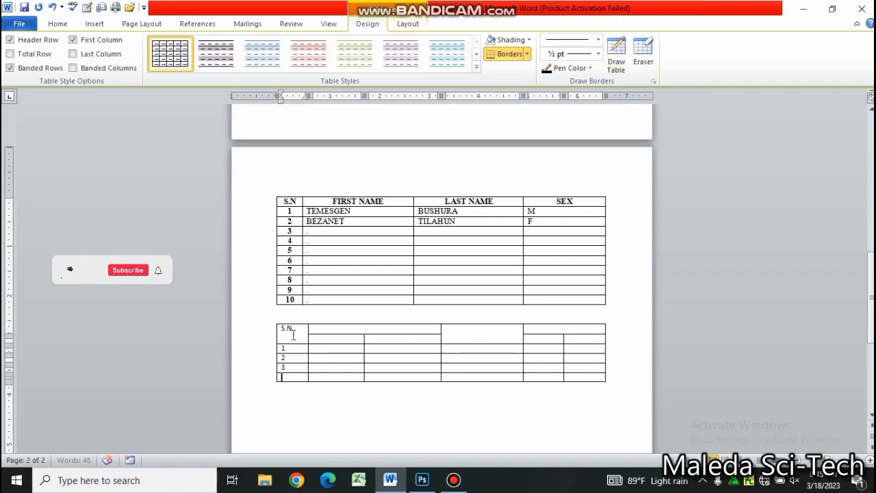
pyautogui.write('4')
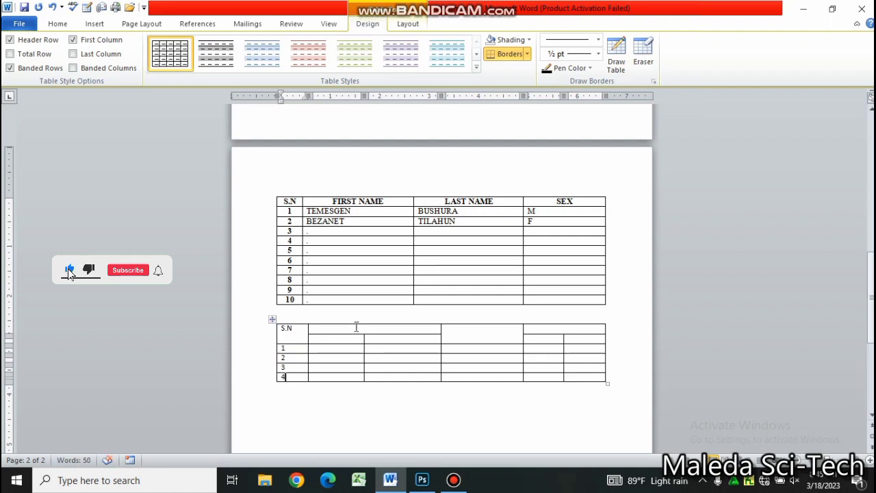
# Type the headers NAME, FIRST NAME and LAST NAME beneath it, and SEX
pyautogui.click(355, 327)
pyautogui.write('NAME')
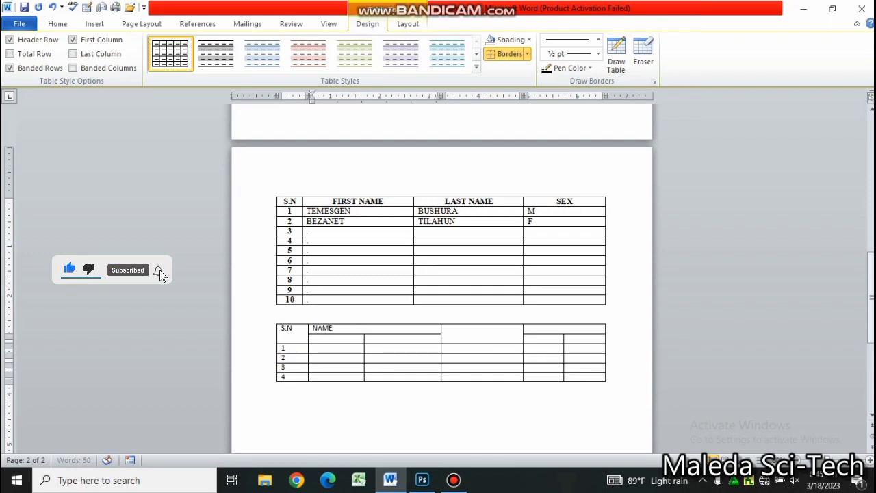
pyautogui.press('Down')
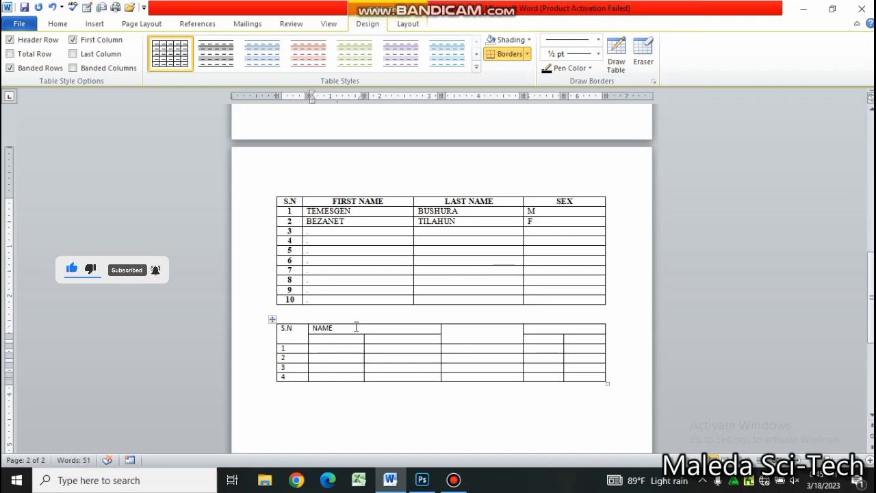
pyautogui.write('FIRS')
pyautogui.write('T')
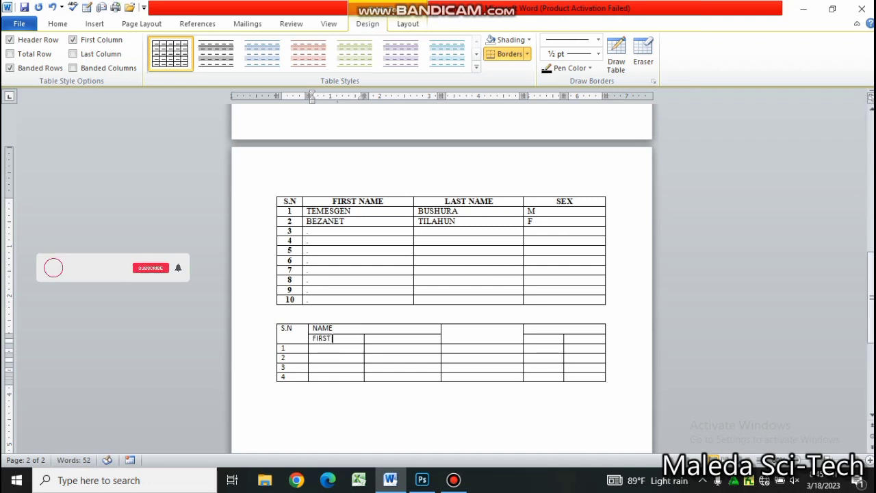
pyautogui.write(' NAME')
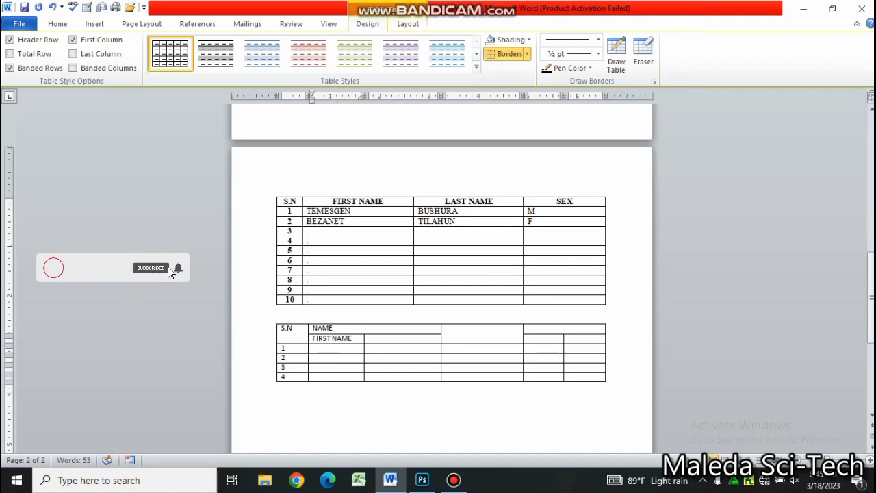
pyautogui.press('Tab')
pyautogui.write('LAST')
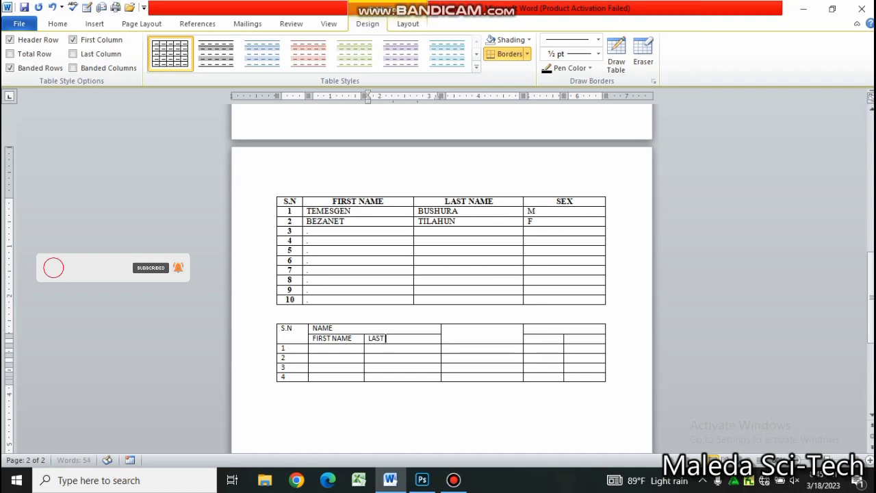
pyautogui.write(' NAME')
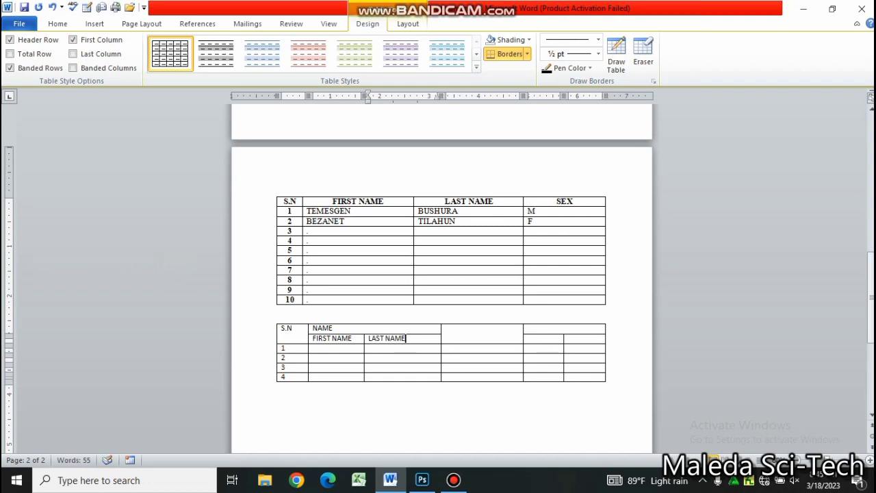
pyautogui.press('Tab')
pyautogui.write('S')
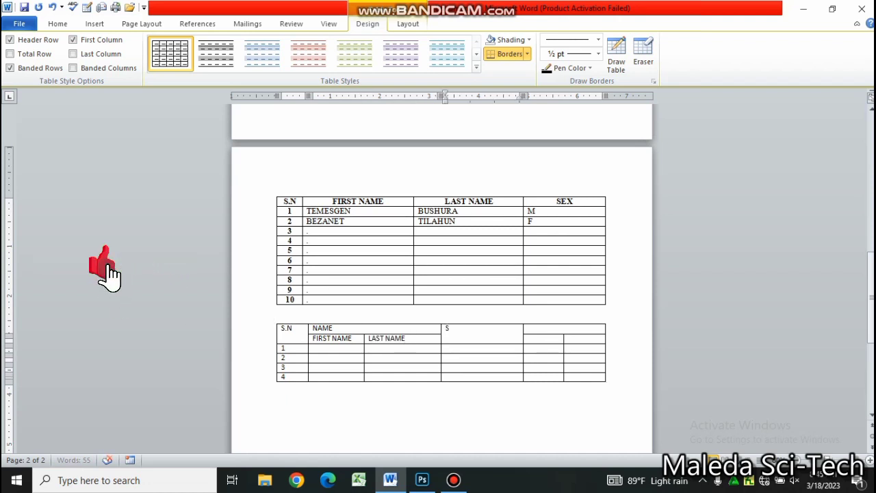
pyautogui.write('EX')
# Label the last header ADDRESS and begin typing 'COUNTRY CI' in the cell below
pyautogui.press('Tab')
pyautogui.press('Down')
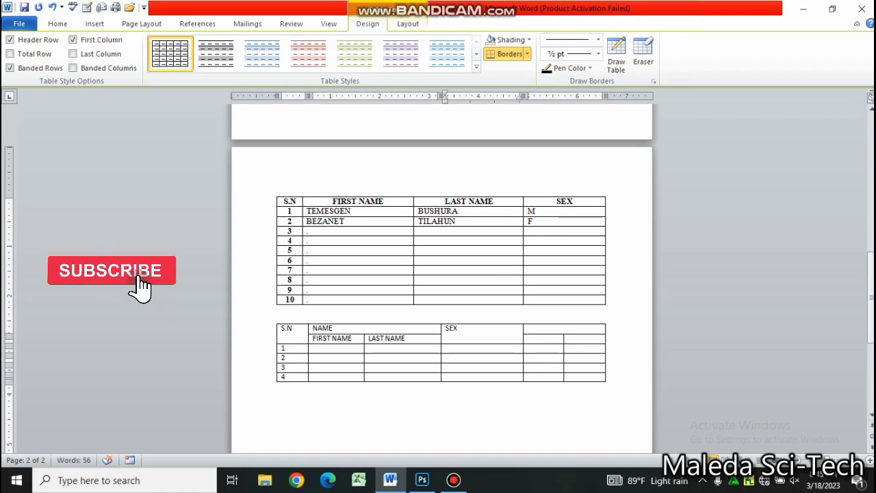
pyautogui.press('Up')
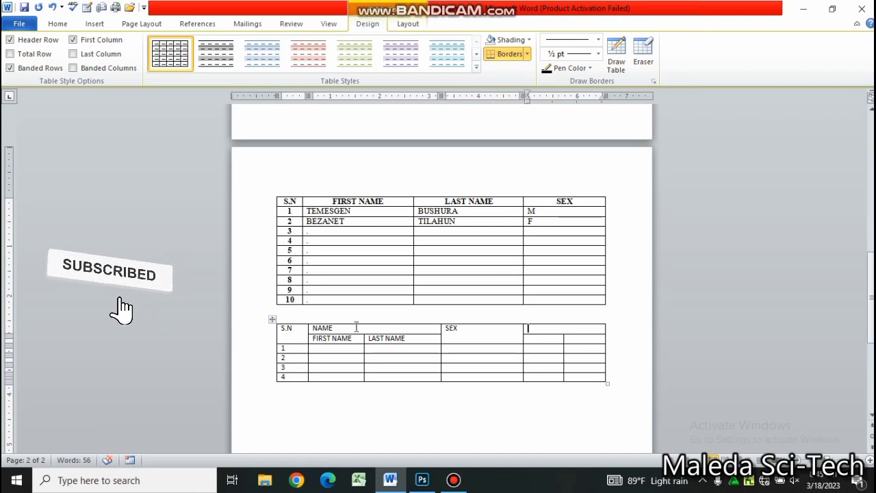
pyautogui.write('AD')
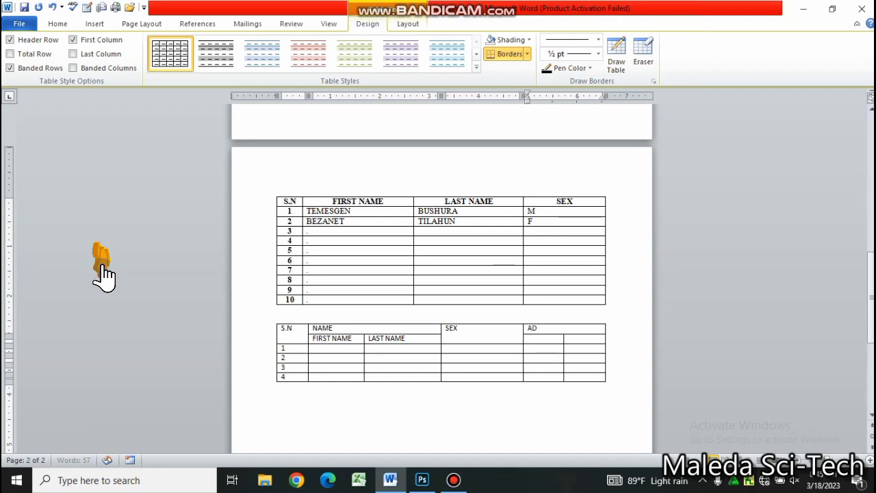
pyautogui.write('DRESS')
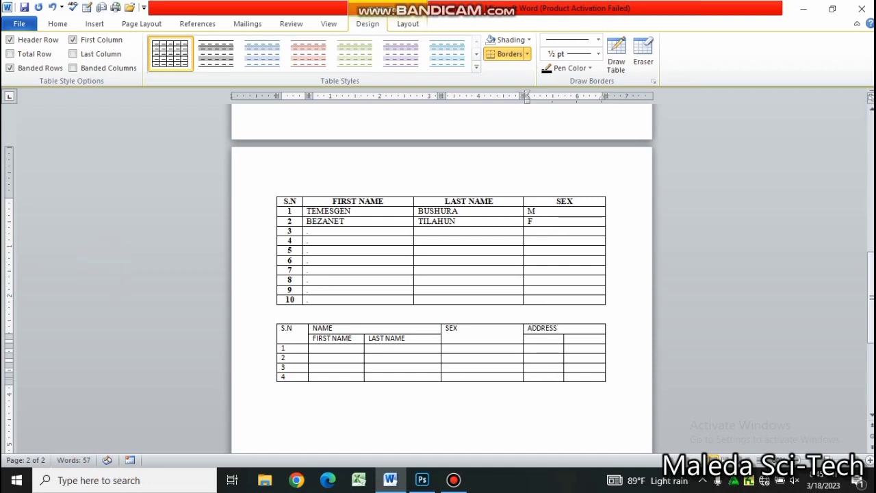
pyautogui.press('Down')
pyautogui.write('COU')
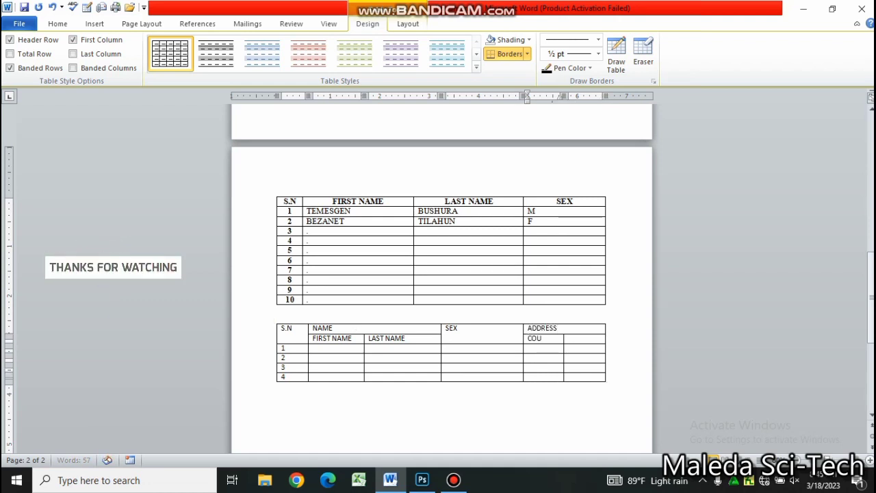
pyautogui.write('NTRY')
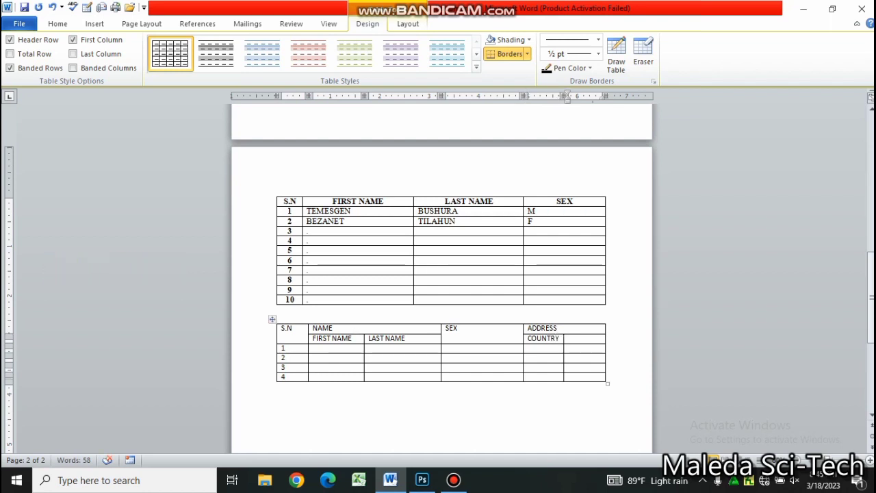
pyautogui.write(' CI')
# Fill row 1 of the second table with a sample first and last name, M, Ethiopia and Hawassa
pyautogui.click(319, 348)
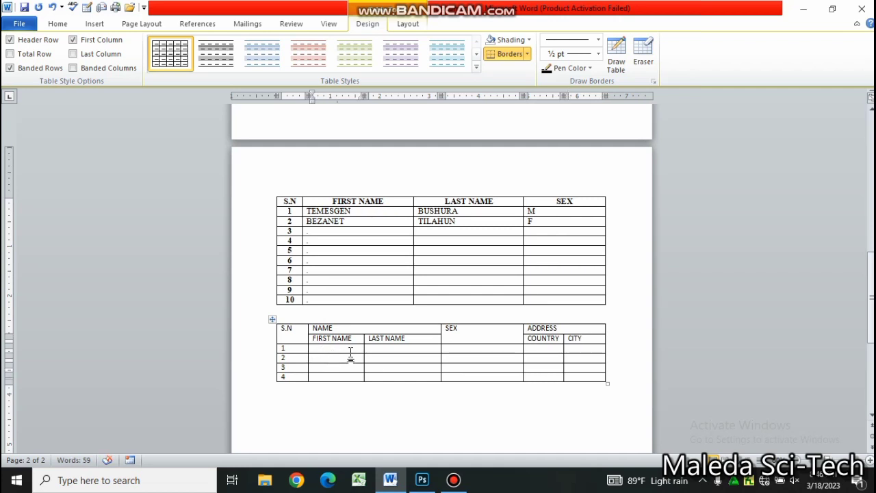
pyautogui.write('Temesge')
pyautogui.write('n')
pyautogui.press('Tab')
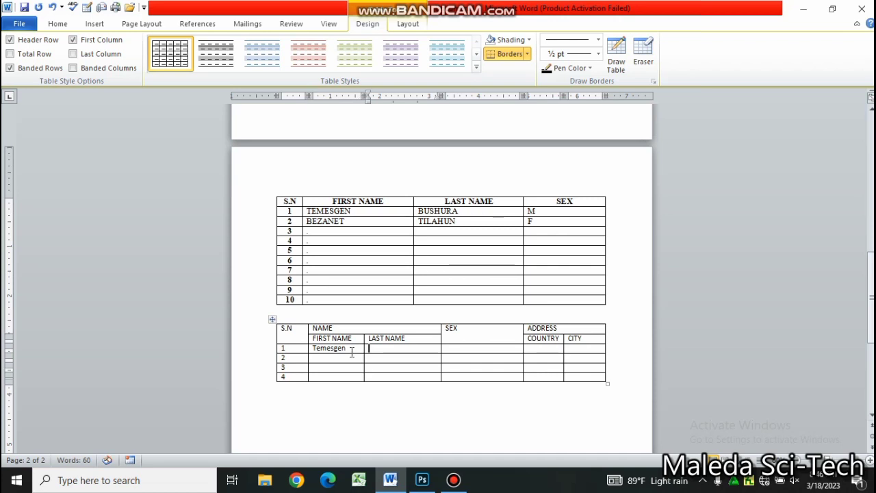
pyautogui.write('Bushura')
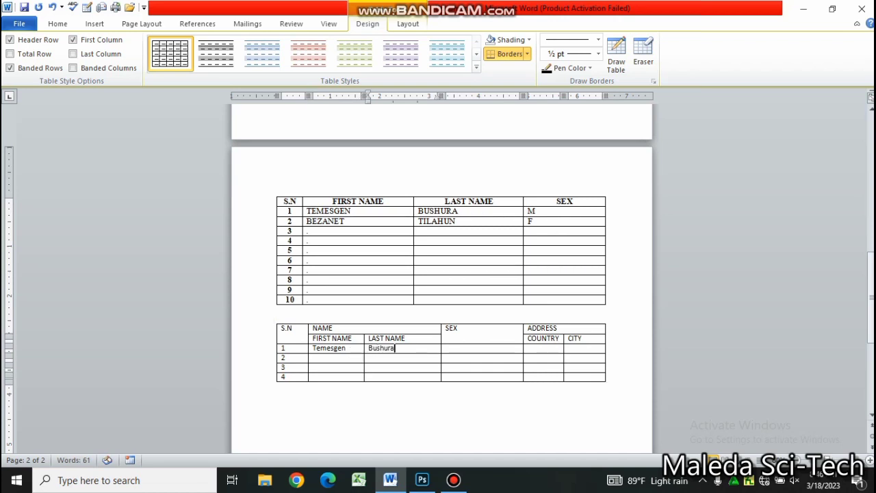
pyautogui.press('Tab')
pyautogui.write('M')
pyautogui.press('Tab')
pyautogui.write('E')
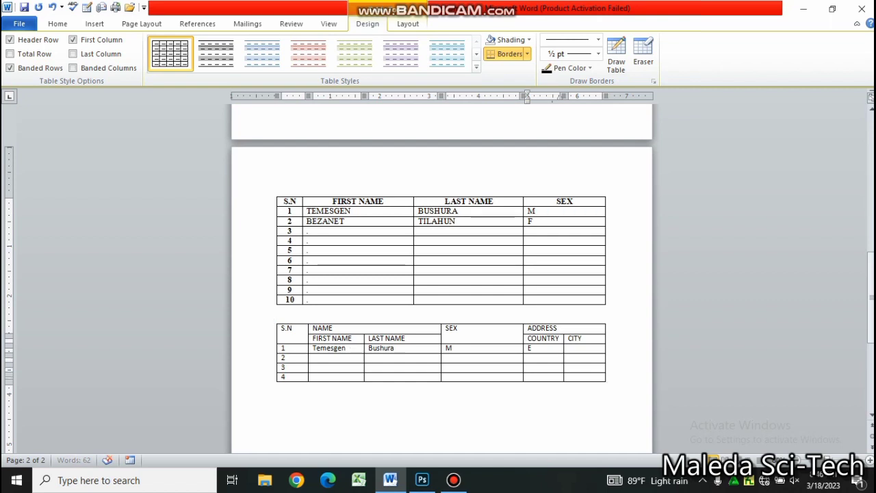
pyautogui.write('thiopia')
pyautogui.press('Tab')
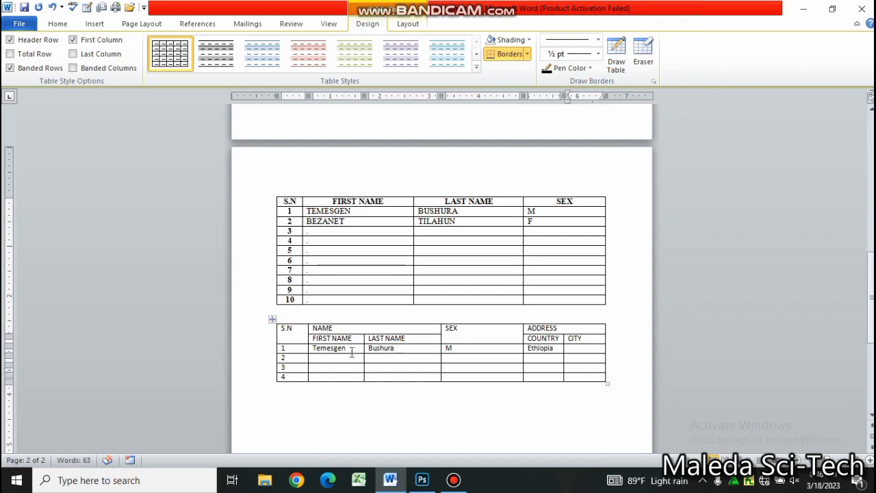
pyautogui.write('Hawassa')
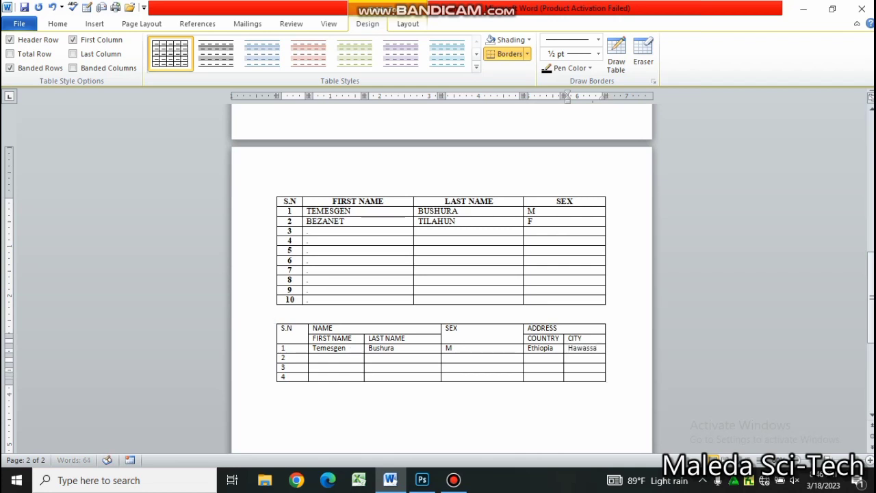
# Clear the stray 2s from rows 2–3 and put a dot in the FIRST NAME cells
pyautogui.click(528, 358)
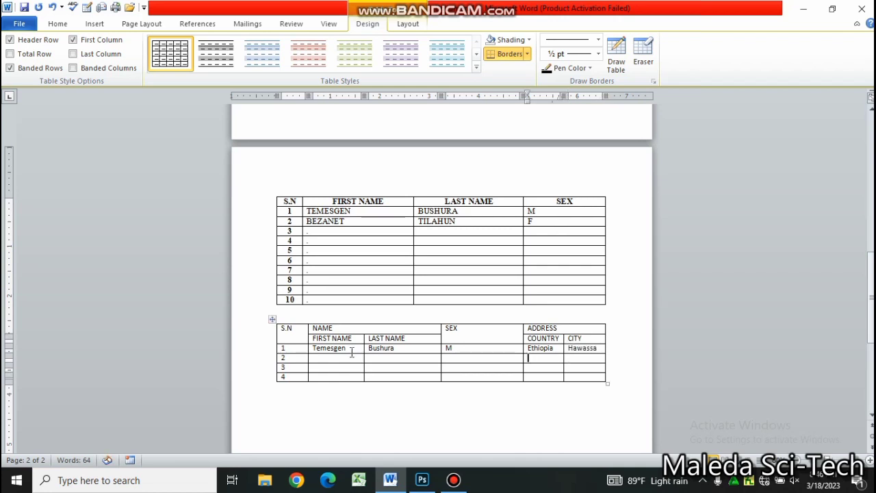
pyautogui.press('Left')
pyautogui.press('Left')
pyautogui.press('Left')
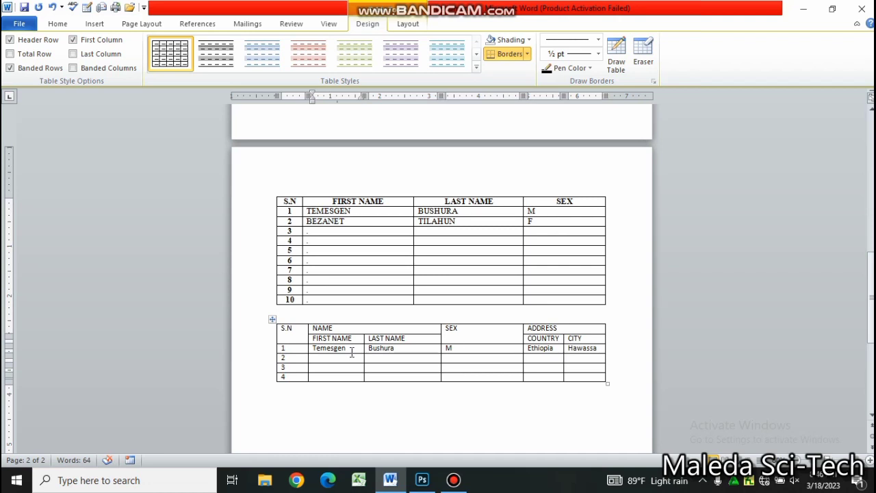
pyautogui.write('2')
pyautogui.press('Down')
pyautogui.write('2')
pyautogui.press('BackSpace')
pyautogui.press('Down')
pyautogui.press('BackSpace')
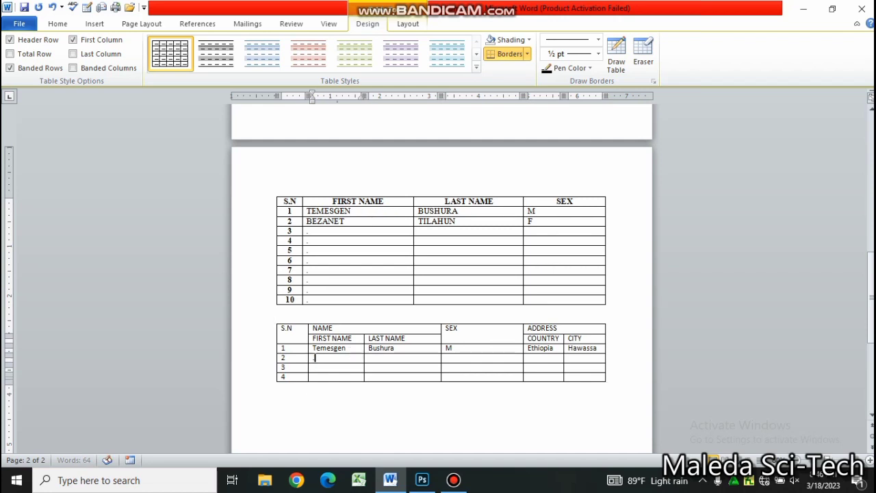
pyautogui.write('.')
pyautogui.press('Tab')
# Put dots in the LAST NAME, SEX, COUNTRY and CITY cells of rows 2–4
pyautogui.press('Up')
pyautogui.press('Up')
pyautogui.write('.')
pyautogui.press('Down')
pyautogui.write('.')
pyautogui.press('Down')
pyautogui.write('.')
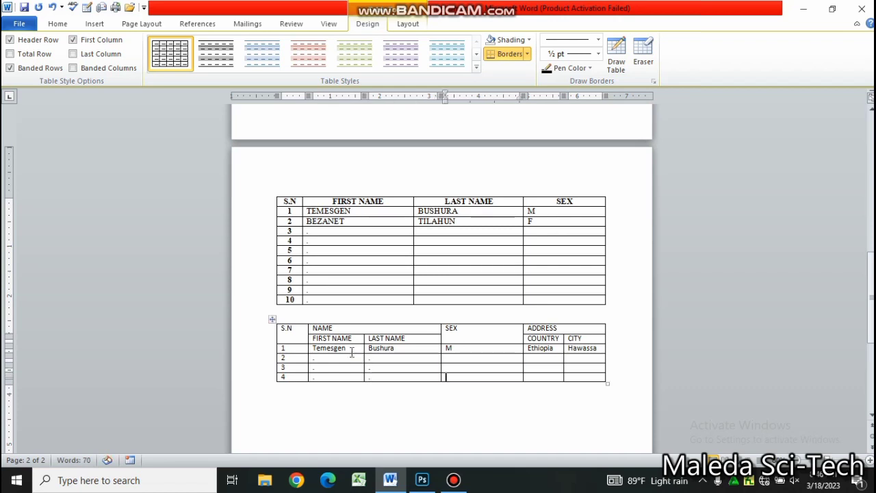
pyautogui.press('Tab')
pyautogui.press('Up')
pyautogui.press('Up')
pyautogui.write('.')
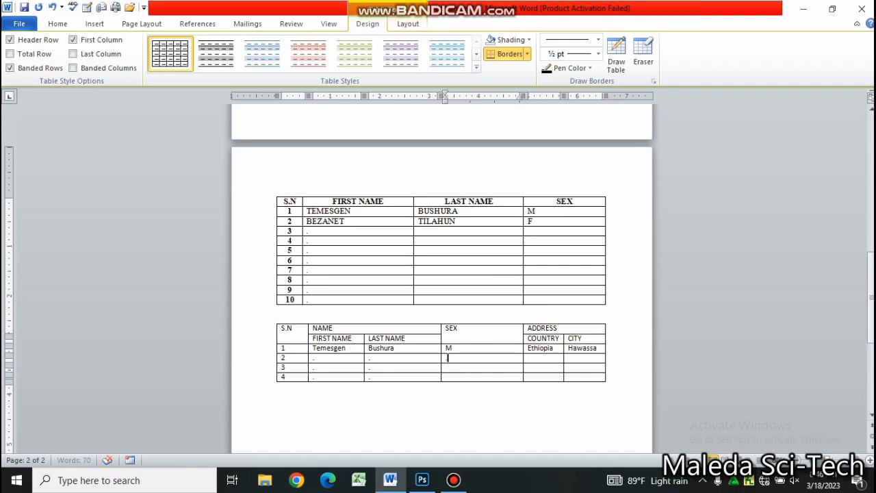
pyautogui.press('Tab')
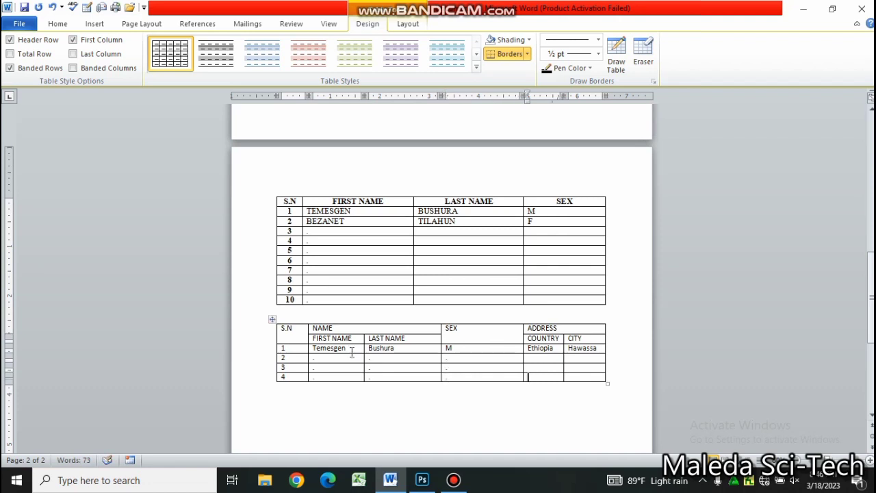
pyautogui.write('.')
pyautogui.press('Tab')
pyautogui.write('.')
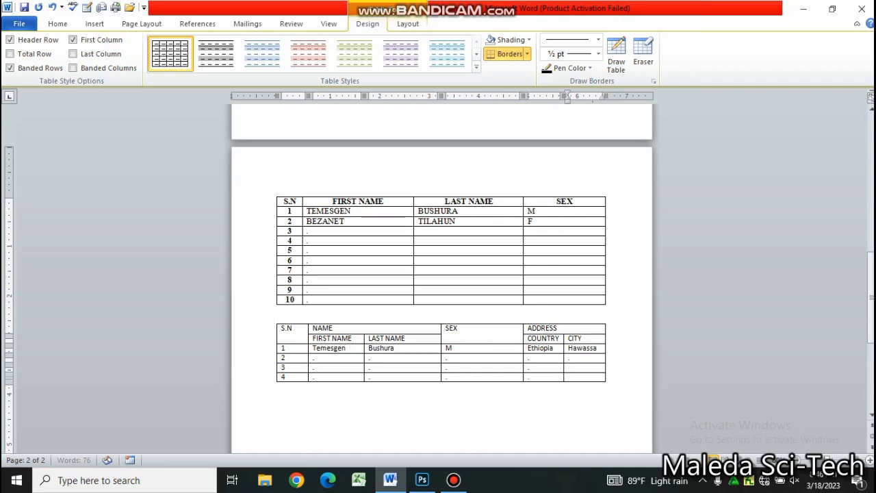
pyautogui.write('.')
# In a new blank document, type 'MALEDA SCI-TECH YOUTUBE CHANNEL' with 'SUBSCRIBE NOW' on the next line
pyautogui.moveTo(287, 330); pyautogui.dragTo(572, 374)
pyautogui.hotkey('ctrl', 'n')
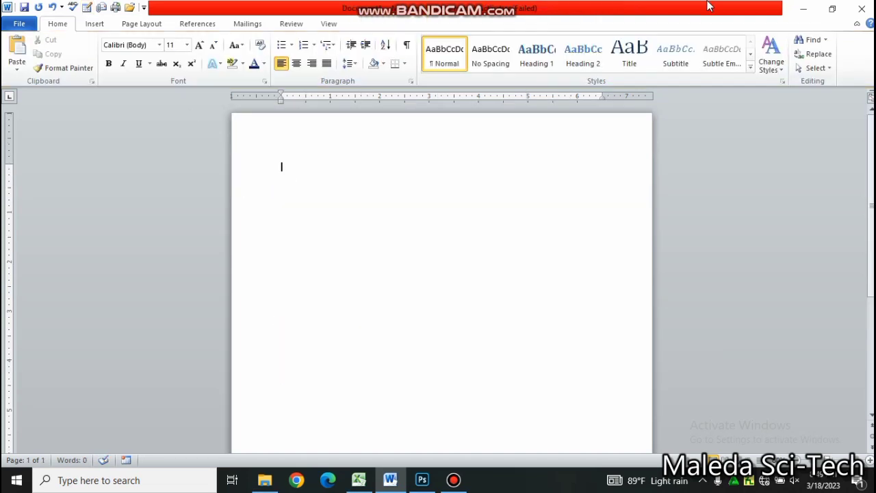
pyautogui.moveTo(708, 6)
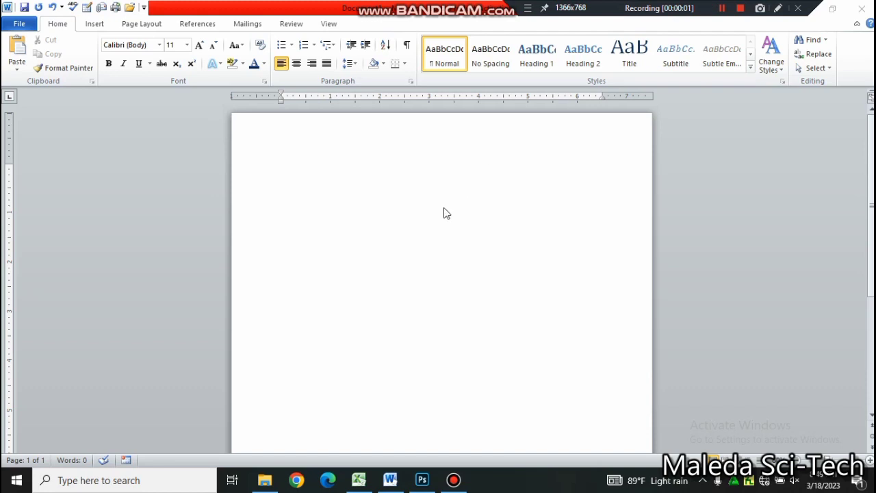
pyautogui.click(96, 26)
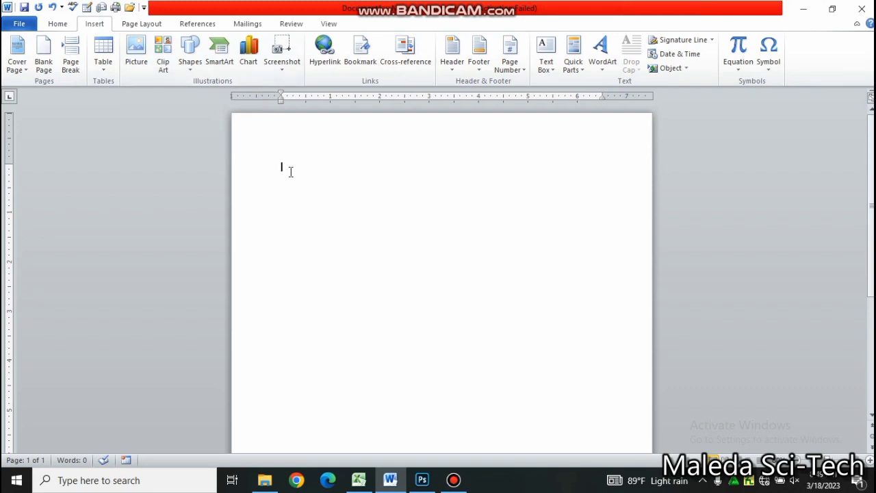
pyautogui.write('MALEDA')
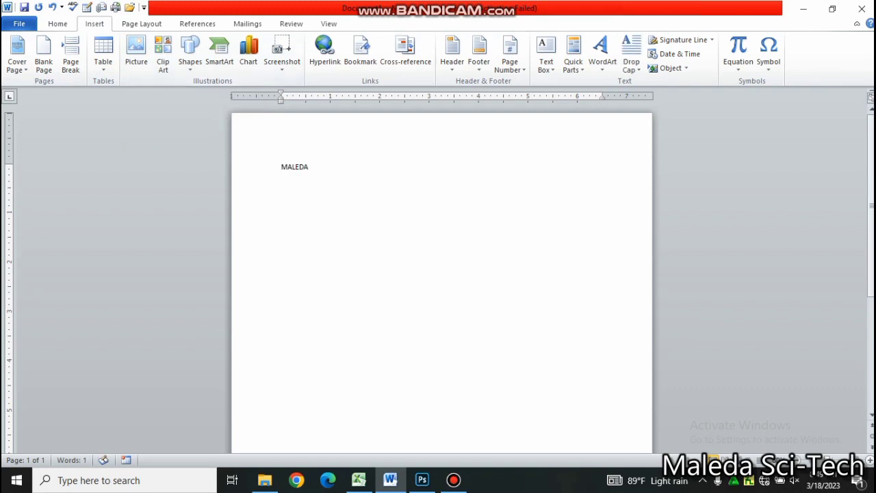
pyautogui.write(' SCI')
pyautogui.write('-TECH YOU')
pyautogui.write('TU')
pyautogui.write('BE CHANNEL')
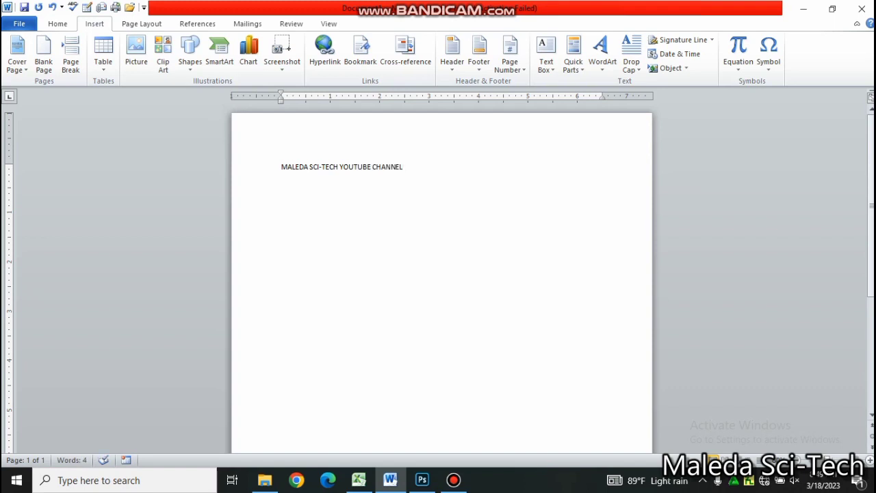
pyautogui.press('Return')
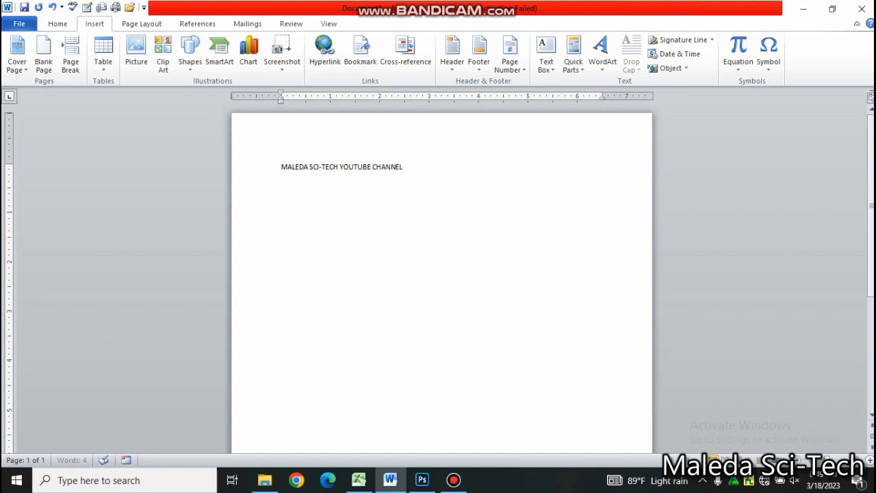
pyautogui.write('SUBSC')
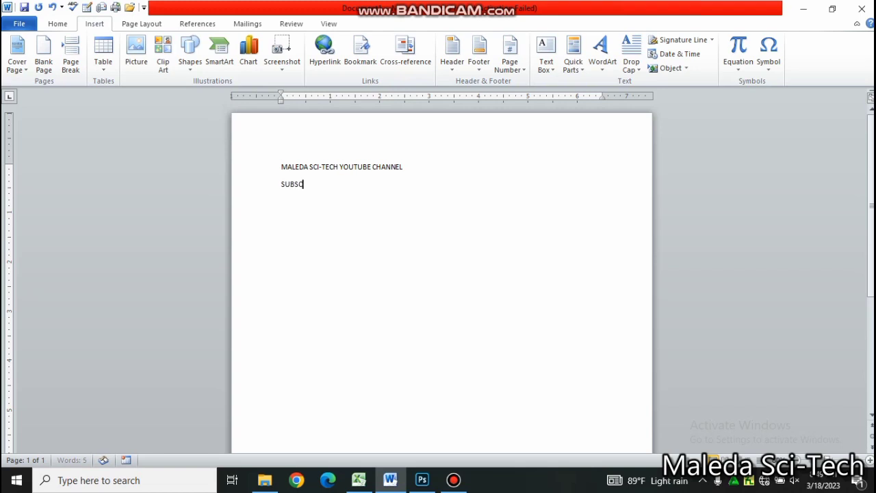
pyautogui.write('RIBE N')
pyautogui.write('OW')
# Format the heading as centred, blue, 28 pt Impact
pyautogui.moveTo(281, 166); pyautogui.dragTo(436, 164)
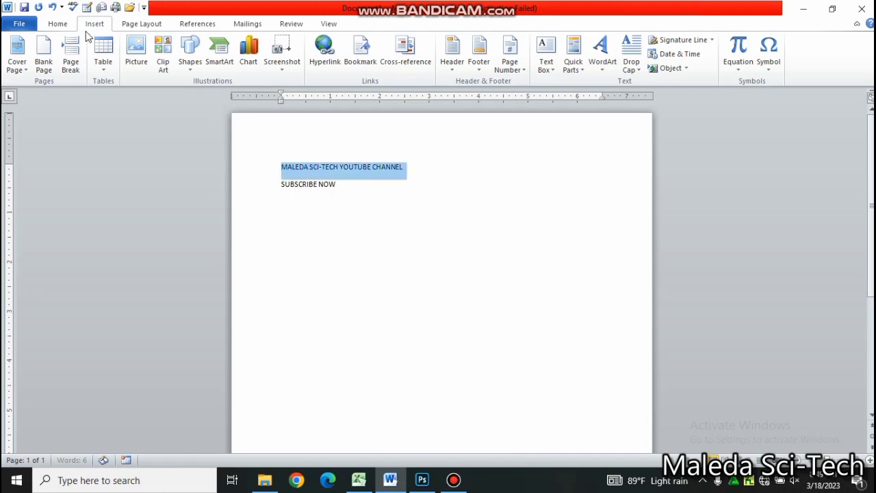
pyautogui.click(61, 24)
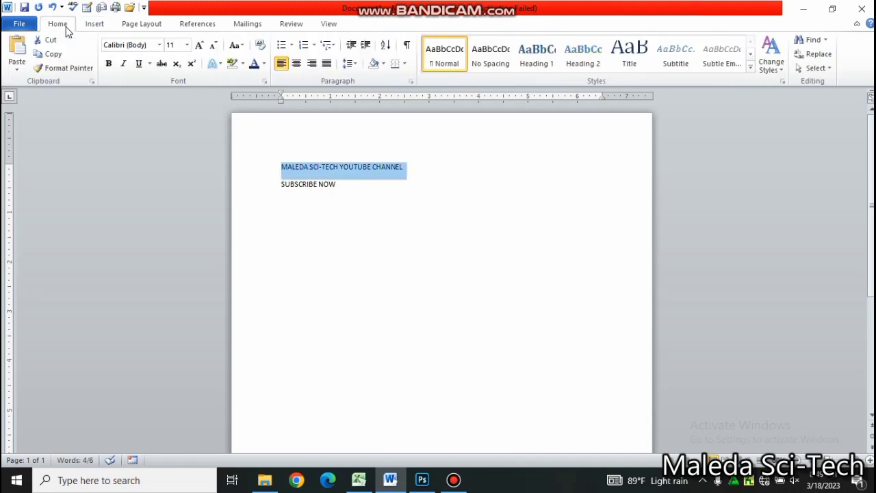
pyautogui.click(158, 45)
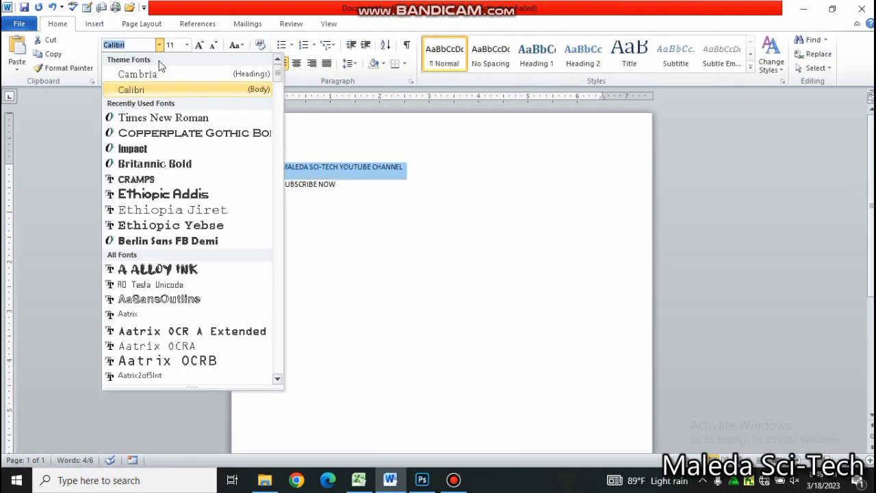
pyautogui.click(165, 150)
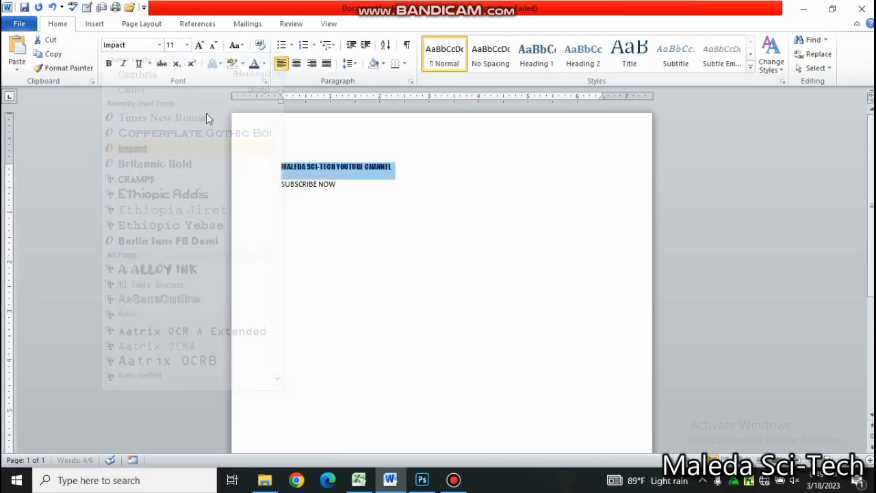
pyautogui.click(199, 46)
pyautogui.click(199, 45)
pyautogui.click(200, 45)
pyautogui.click(199, 45)
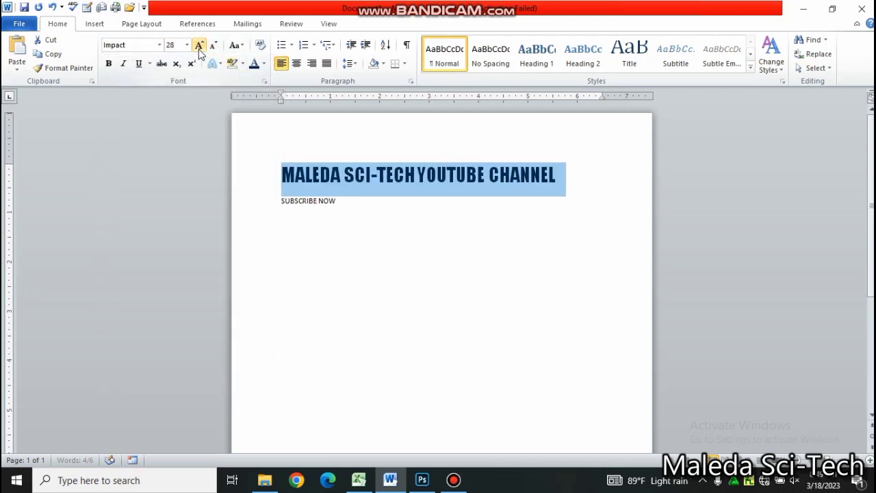
pyautogui.click(199, 45)
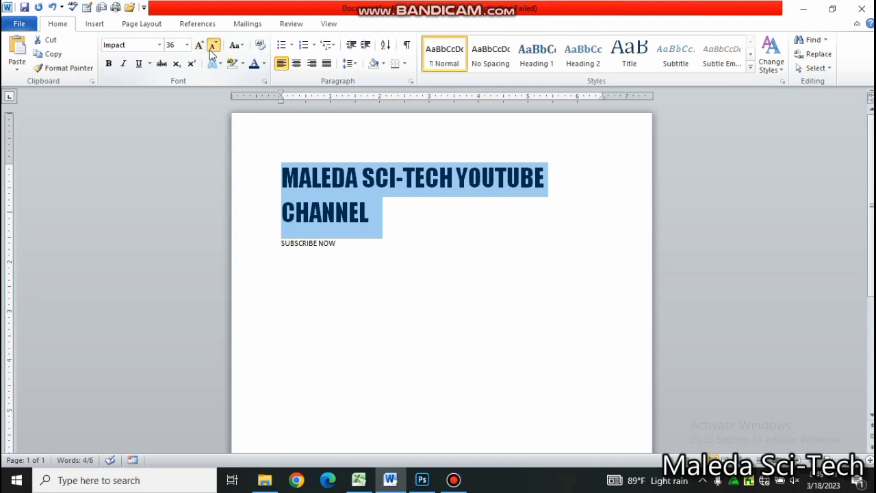
pyautogui.click(211, 52)
pyautogui.click(298, 69)
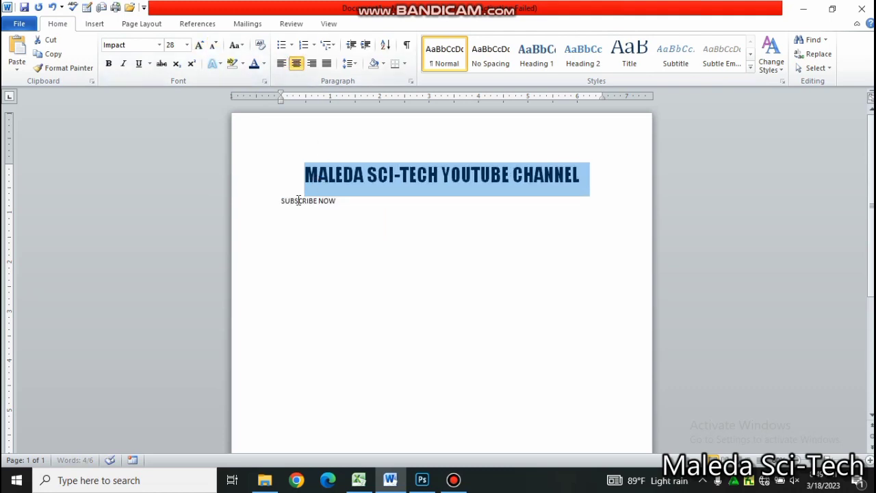
pyautogui.click(263, 64)
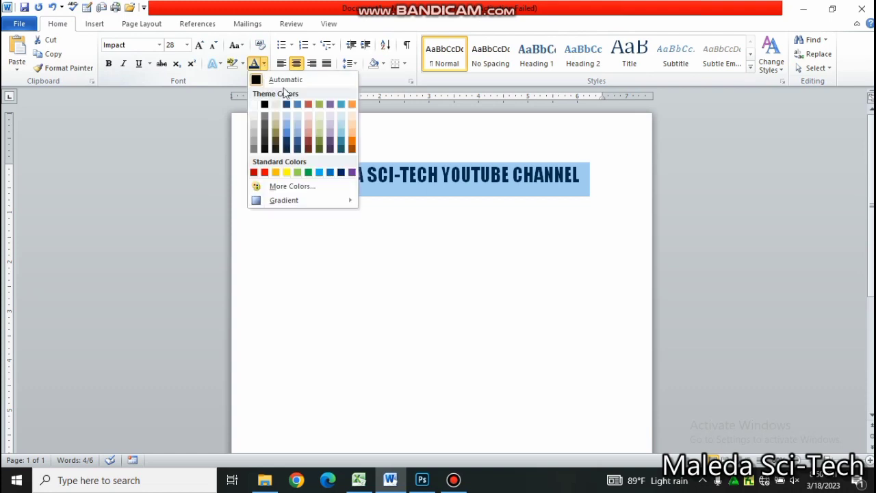
pyautogui.click(329, 173)
# Make SUBSCRIBE NOW centred, red, 36 pt Impact
pyautogui.moveTo(278, 204); pyautogui.dragTo(343, 204)
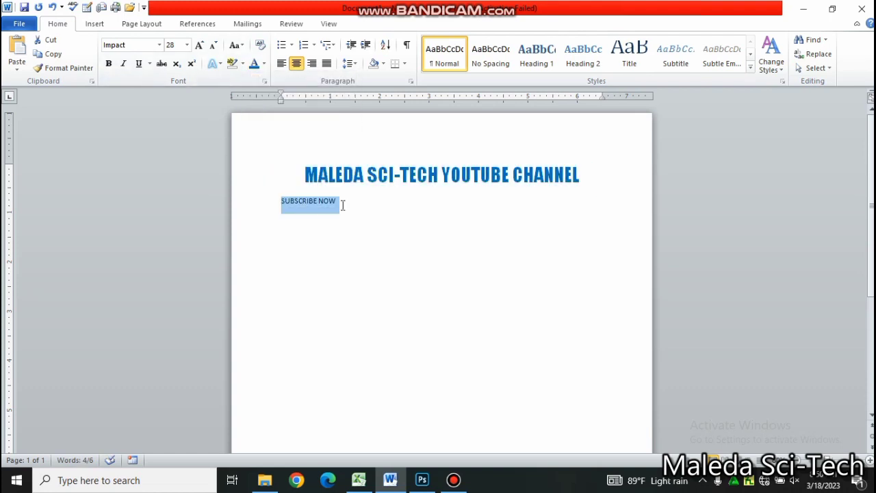
pyautogui.click(297, 63)
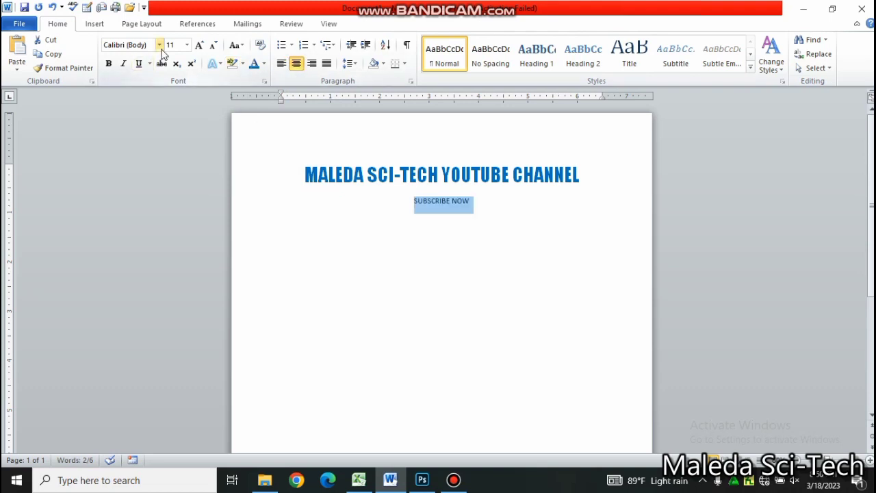
pyautogui.click(159, 44)
pyautogui.click(162, 119)
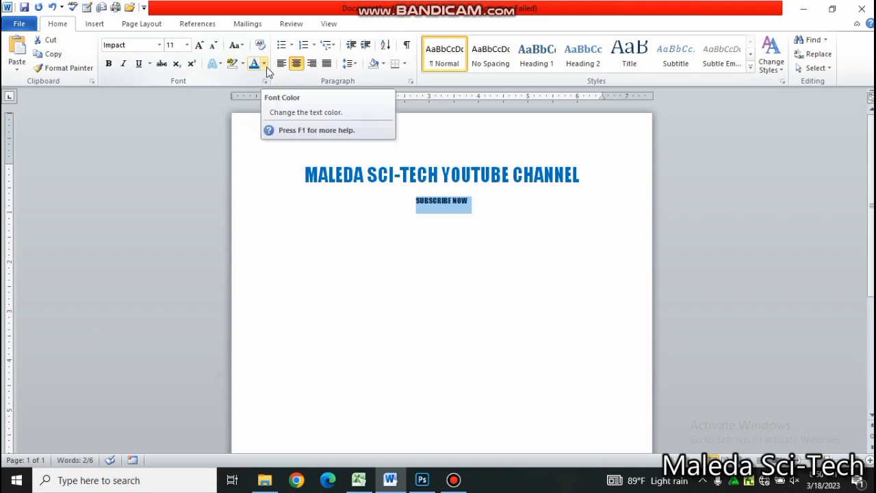
pyautogui.click(265, 64)
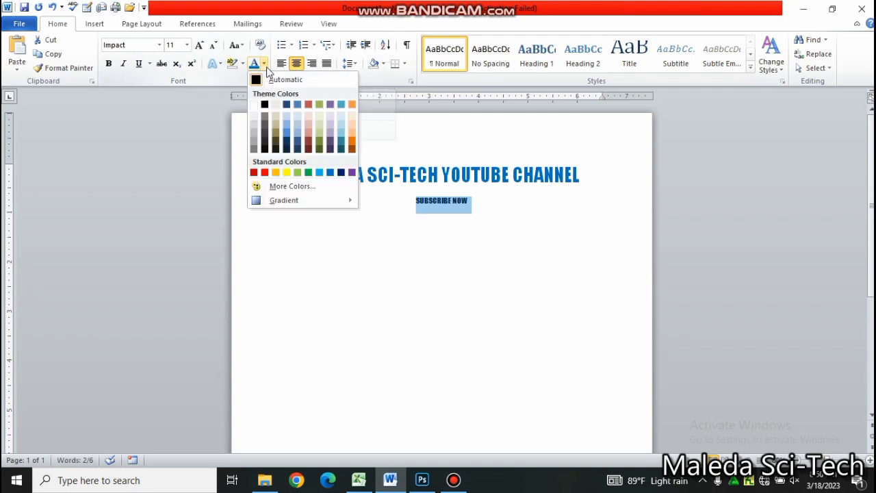
pyautogui.click(264, 172)
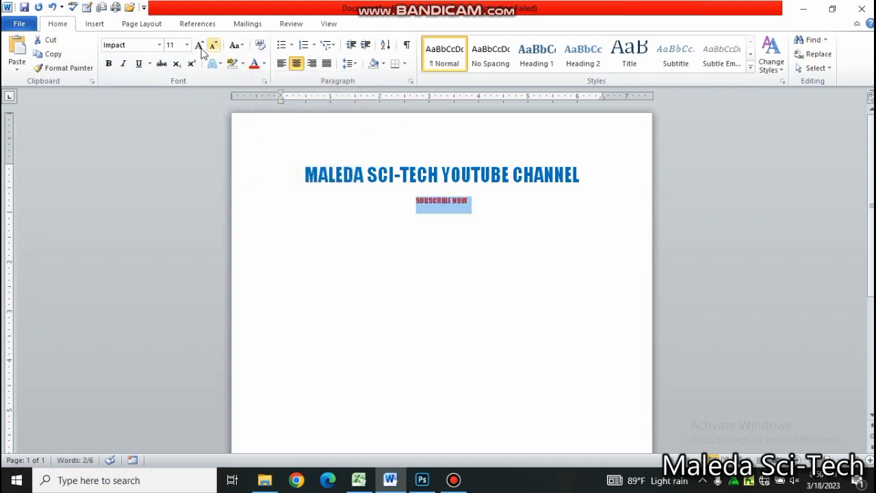
pyautogui.click(199, 45)
pyautogui.click(199, 45)
pyautogui.click(200, 45)
pyautogui.click(199, 45)
pyautogui.click(199, 46)
pyautogui.click(199, 45)
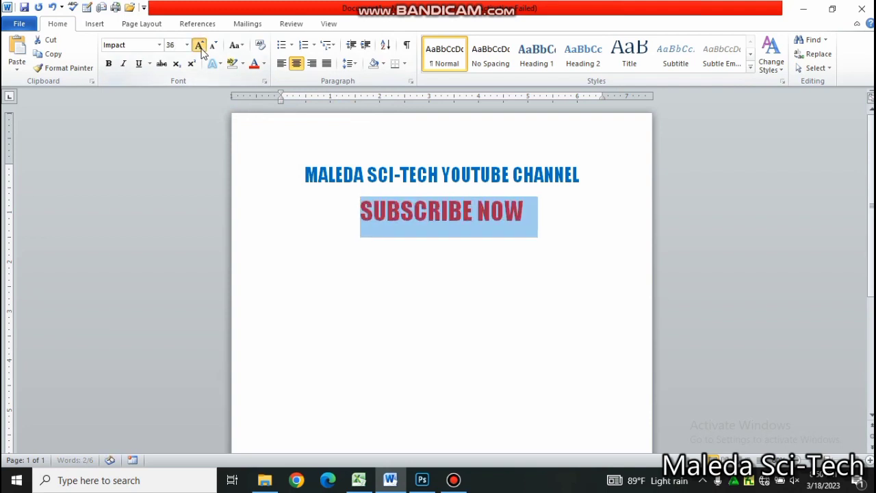
pyautogui.click(199, 46)
pyautogui.click(199, 45)
pyautogui.click(214, 46)
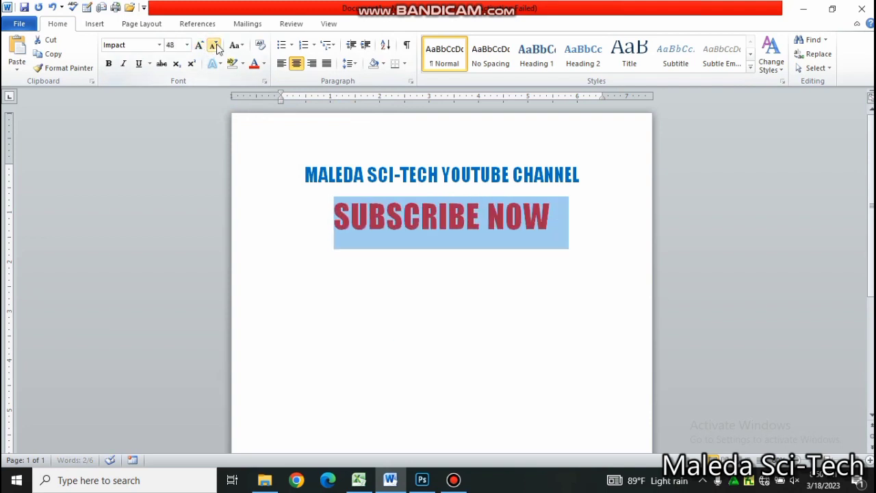
pyautogui.click(214, 46)
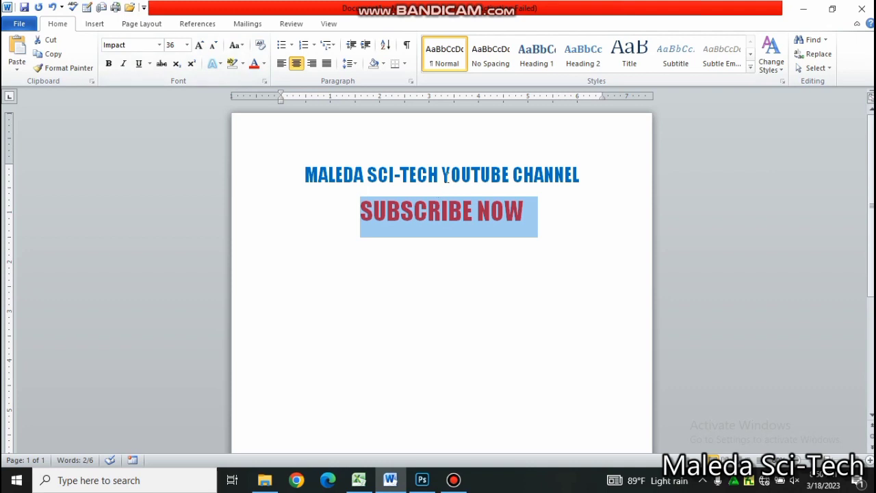
# Turn the word YOUTUBE in the heading red
pyautogui.moveTo(443, 176); pyautogui.dragTo(510, 176)
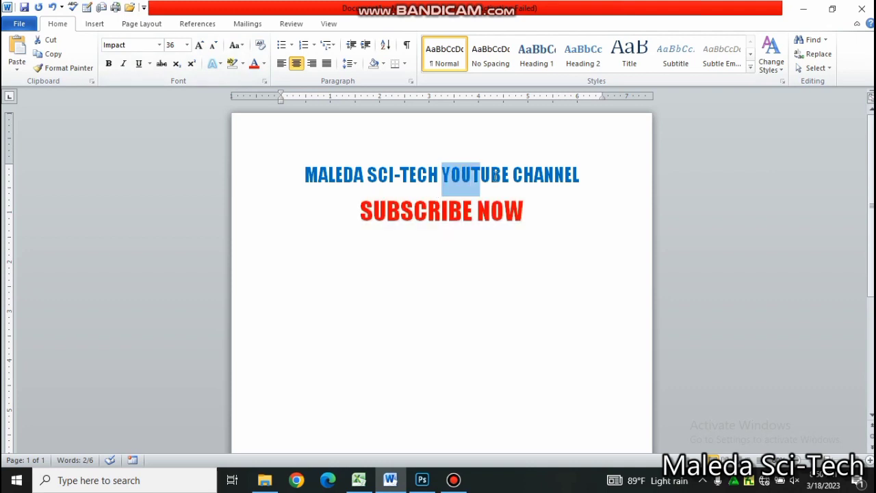
pyautogui.click(254, 64)
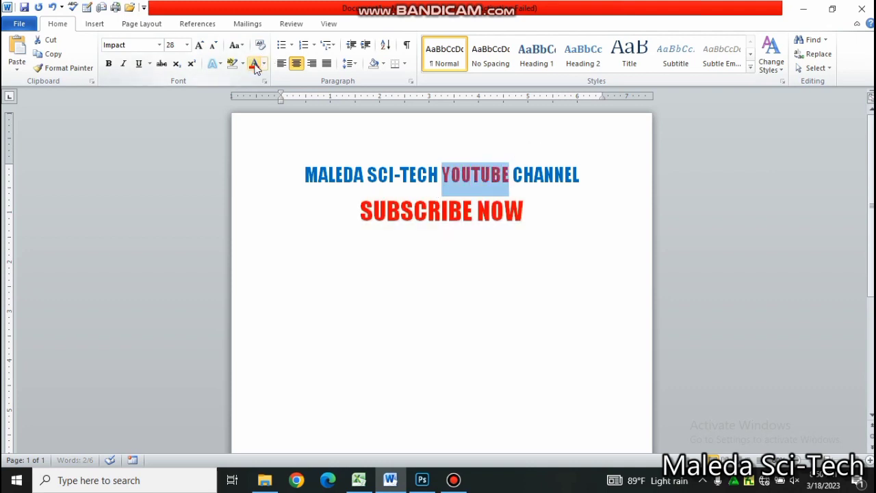
pyautogui.click(477, 254)
pyautogui.click(527, 214)
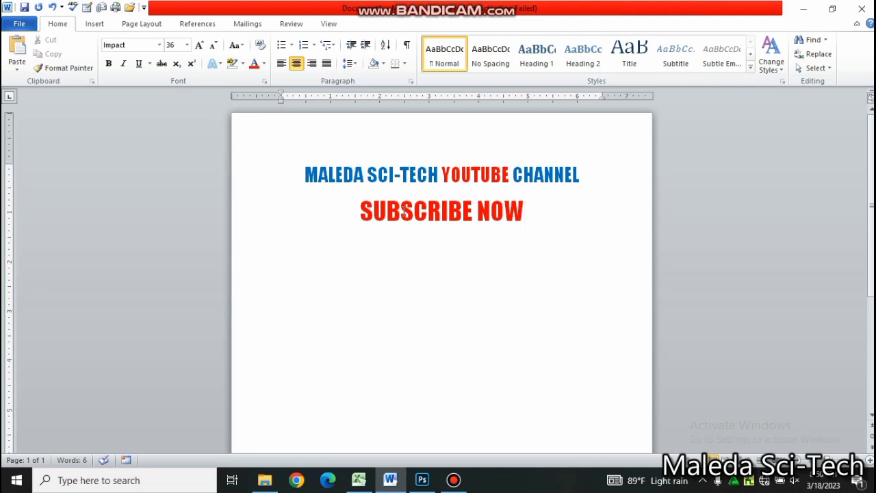
# Insert the Maleda Logo picture from Pictures > Maleda below SUBSCRIBE NOW
pyautogui.click(101, 26)
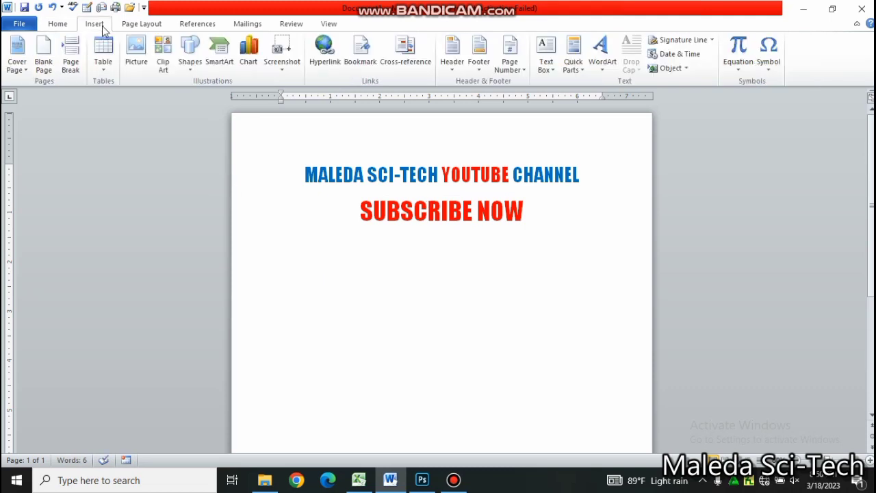
pyautogui.click(137, 63)
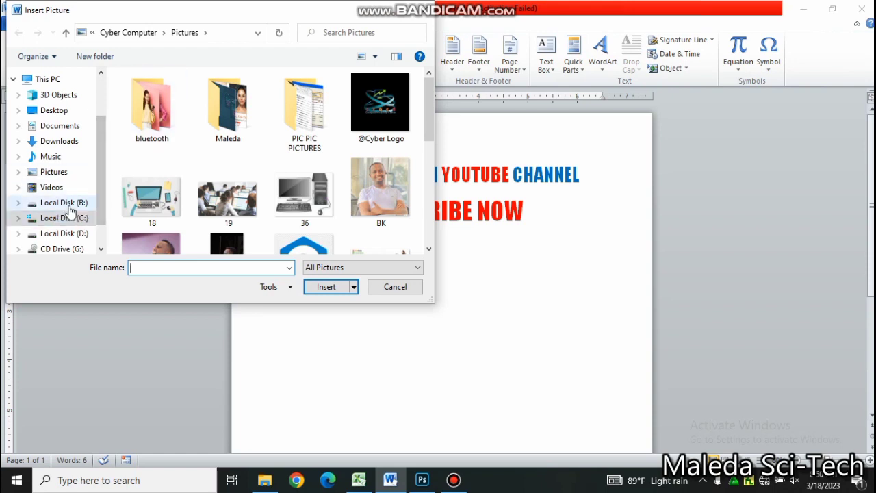
pyautogui.doubleClick(226, 123)
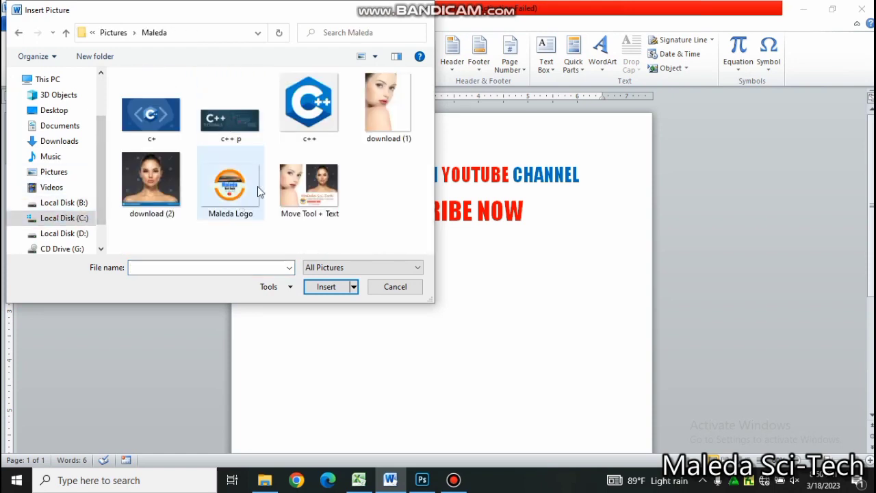
pyautogui.click(243, 200)
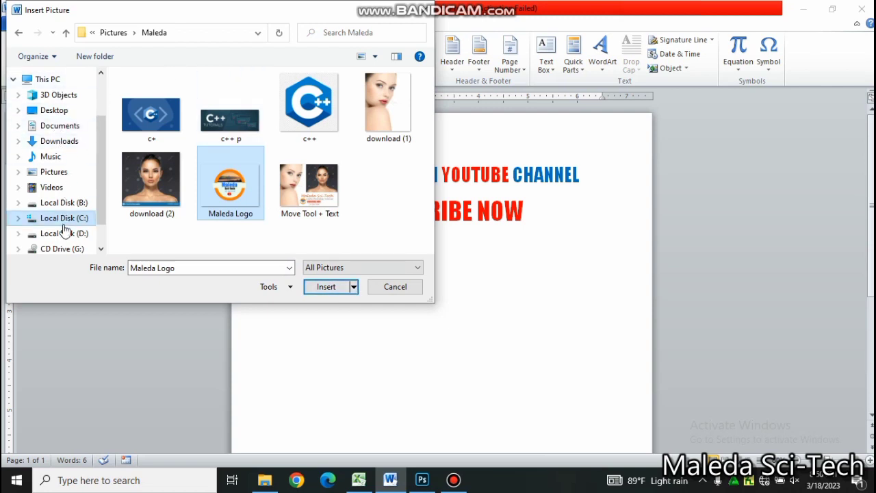
pyautogui.click(330, 290)
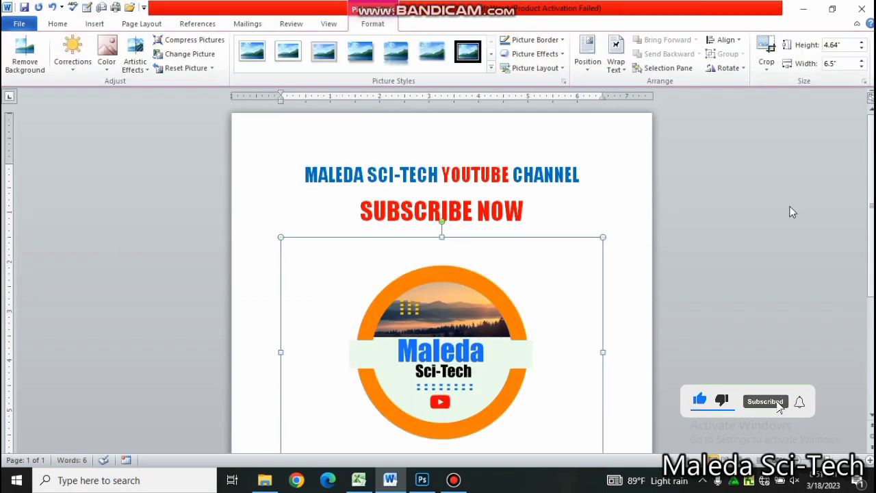
# Drag the logo's side and bottom handles inward until it measures about 2.31 by 3.73 inches
pyautogui.scroll(-1, 517, 204)
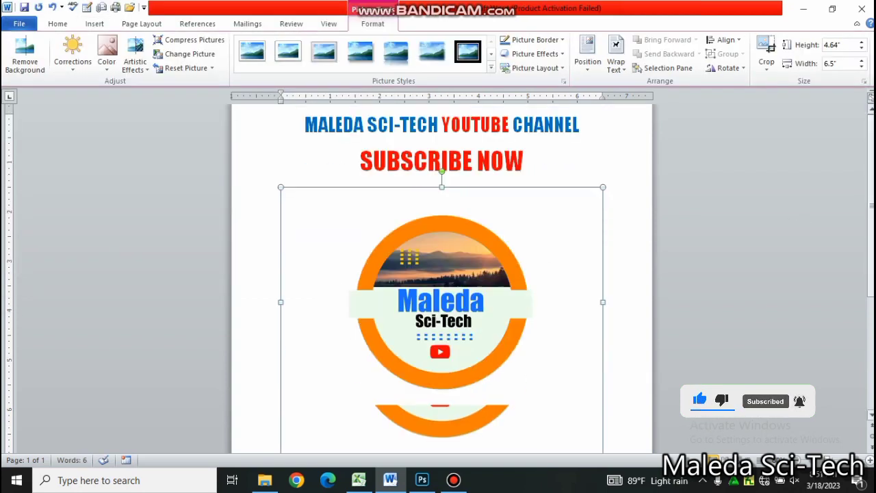
pyautogui.scroll(-1, 517, 204)
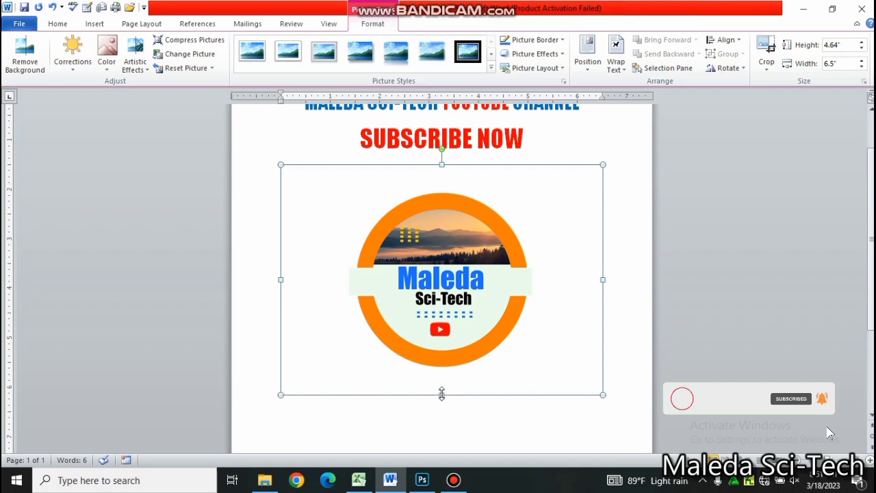
pyautogui.moveTo(441, 393); pyautogui.dragTo(432, 313)
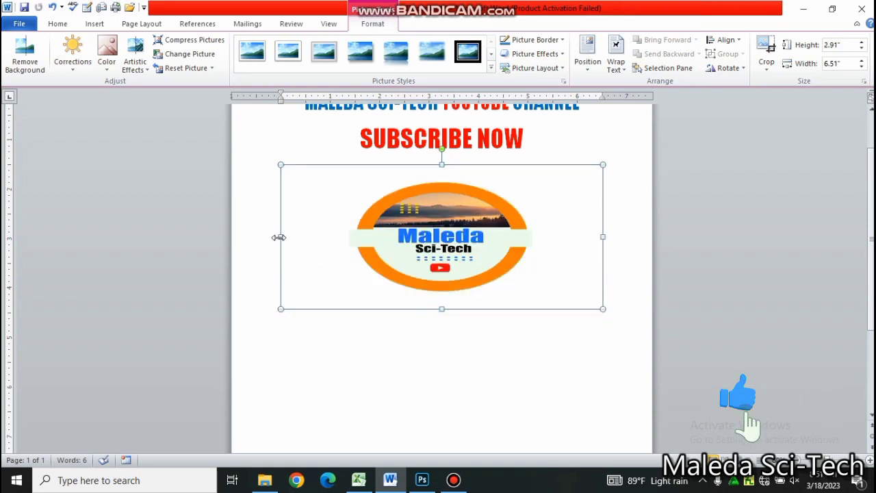
pyautogui.moveTo(281, 236); pyautogui.dragTo(361, 236)
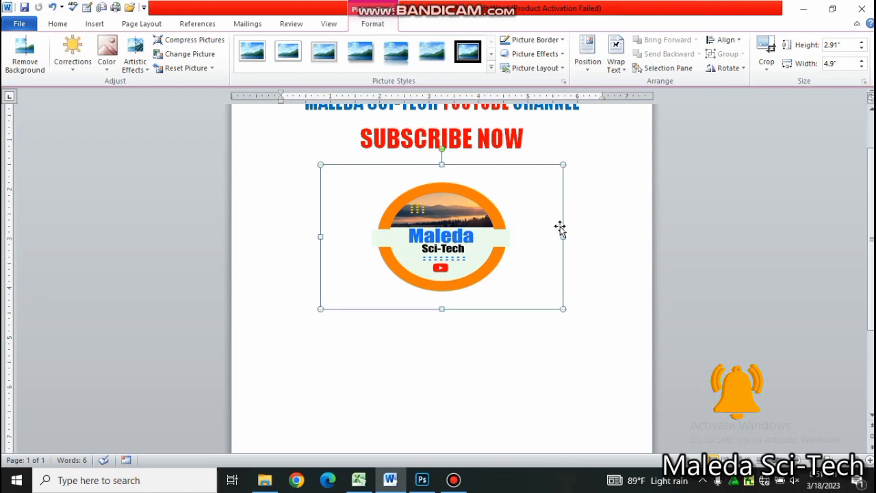
pyautogui.moveTo(562, 235); pyautogui.dragTo(504, 234)
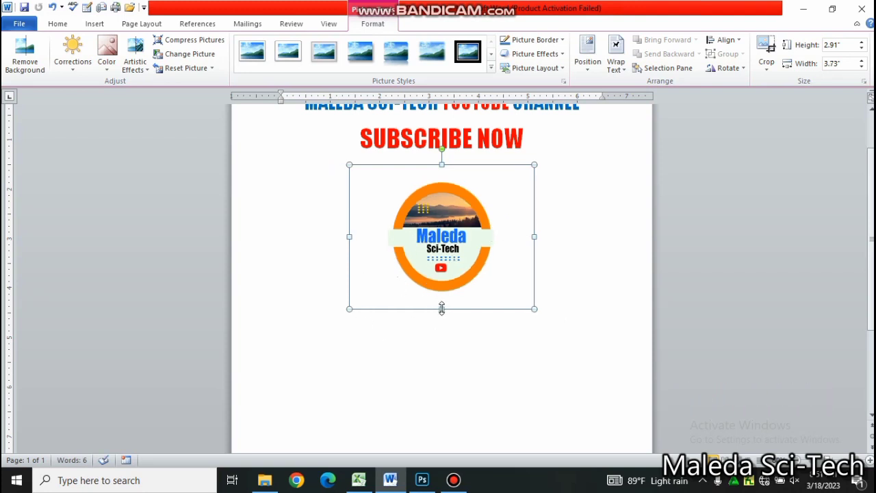
pyautogui.moveTo(441, 287); pyautogui.dragTo(441, 279)
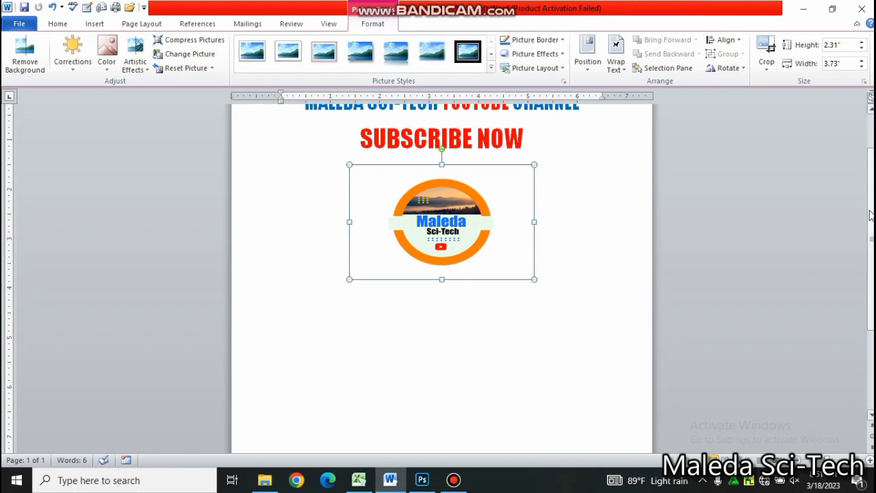
pyautogui.moveTo(871, 216); pyautogui.dragTo(871, 218)
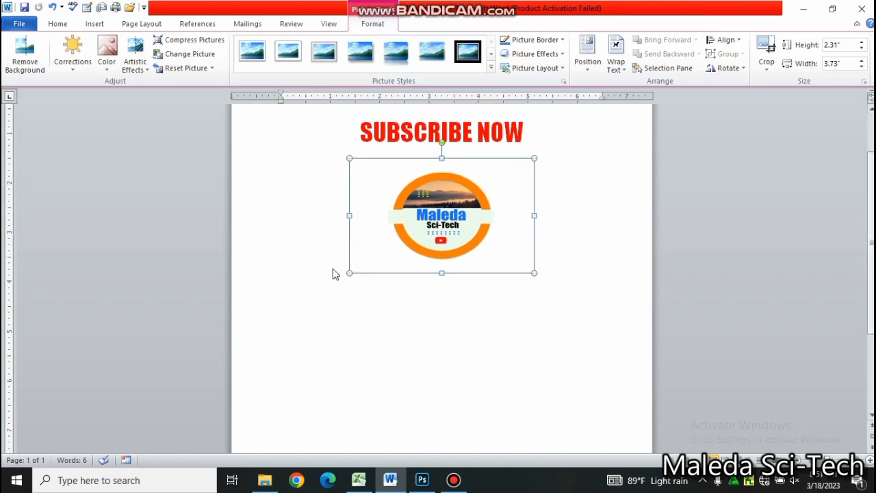
# Reduce the empty line below the logo from 36 pt to 16 pt
pyautogui.click(297, 308)
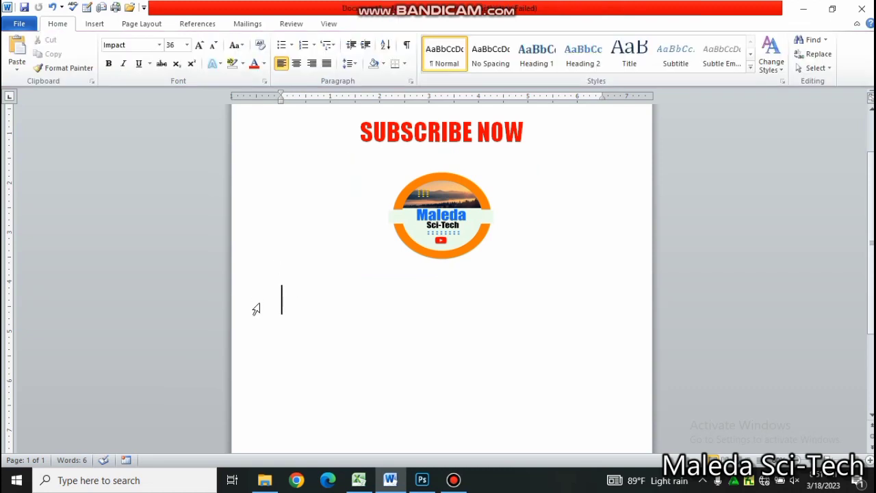
pyautogui.click(214, 45)
pyautogui.click(215, 45)
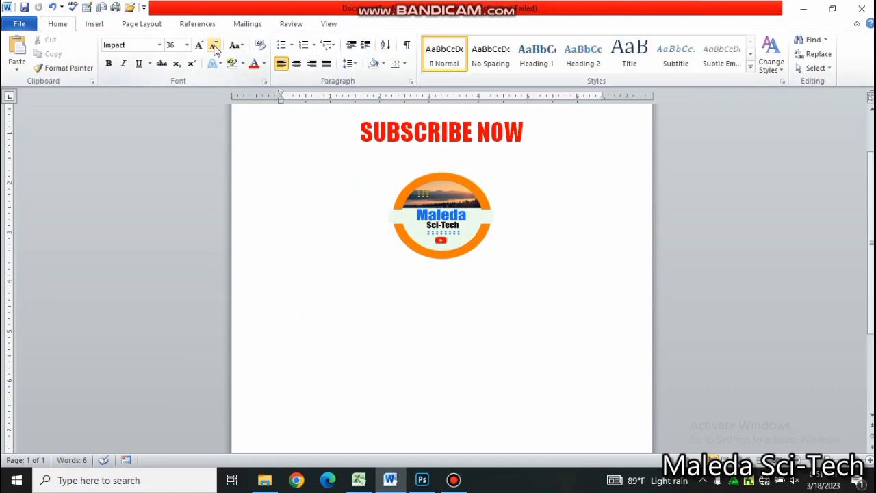
pyautogui.click(214, 46)
pyautogui.click(215, 45)
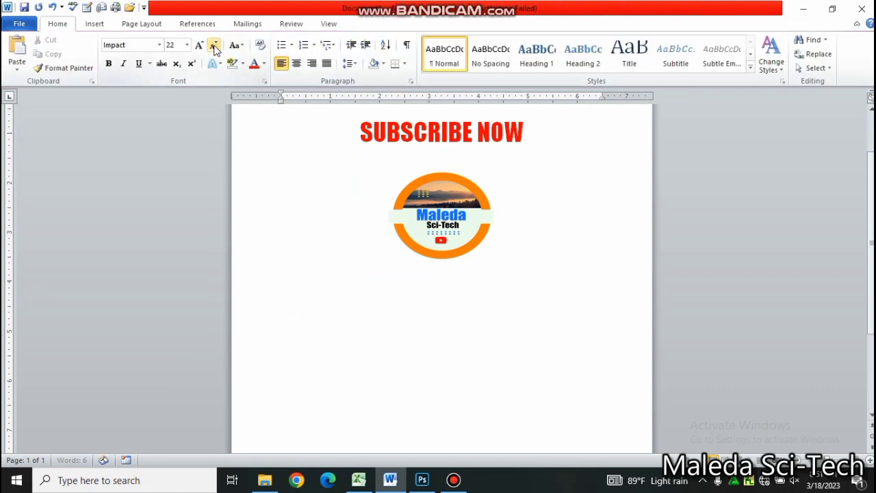
pyautogui.click(88, 25)
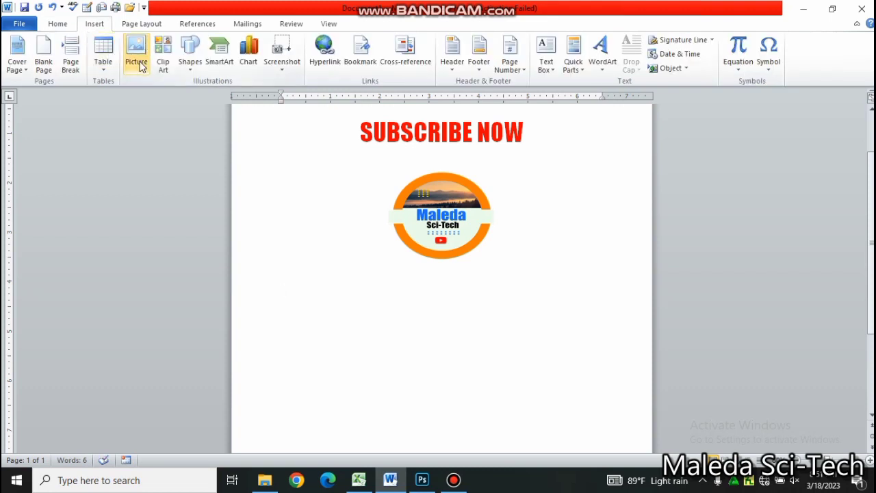
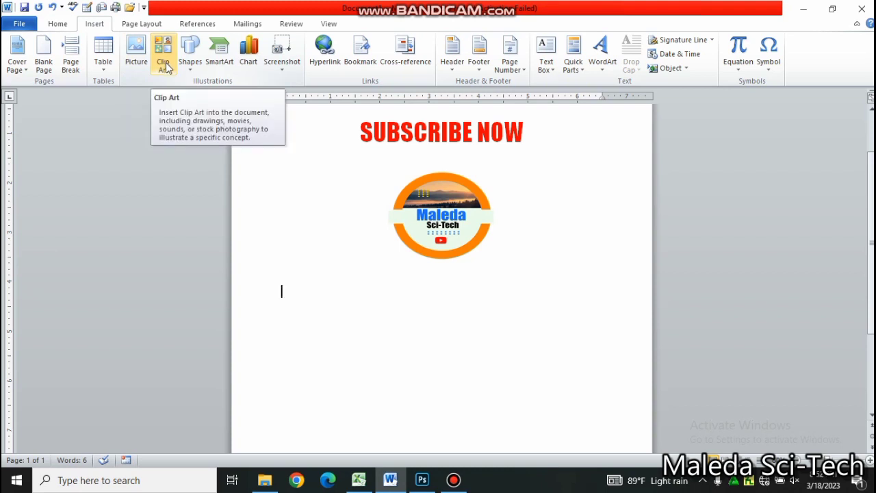
# Insert the woman-at-computer clip art below the logo from the Clip Art pane
pyautogui.click(166, 67)
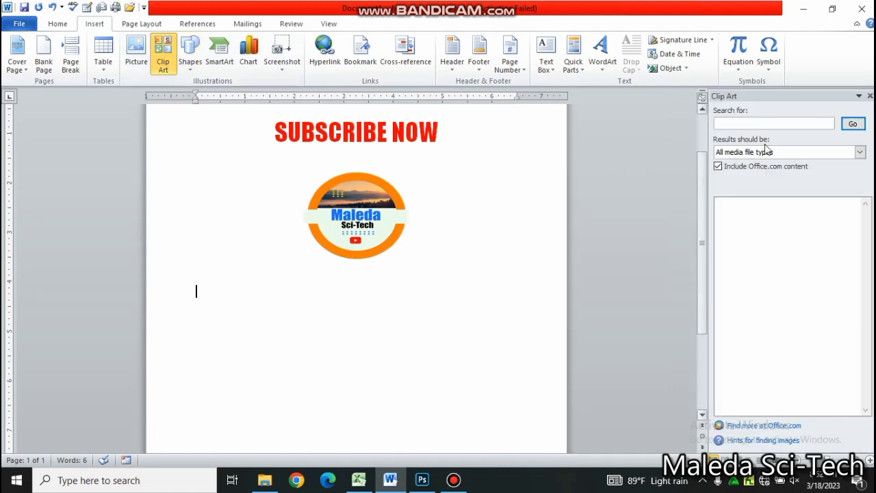
pyautogui.click(860, 126)
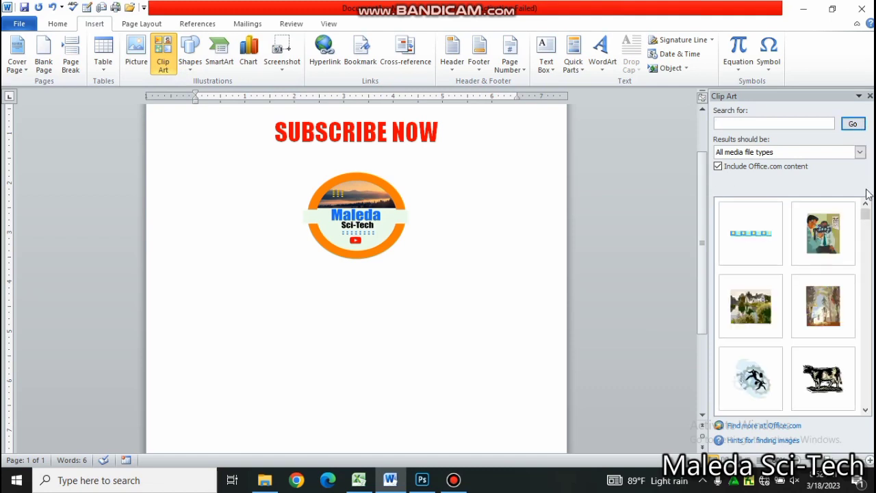
pyautogui.moveTo(866, 218); pyautogui.dragTo(867, 223)
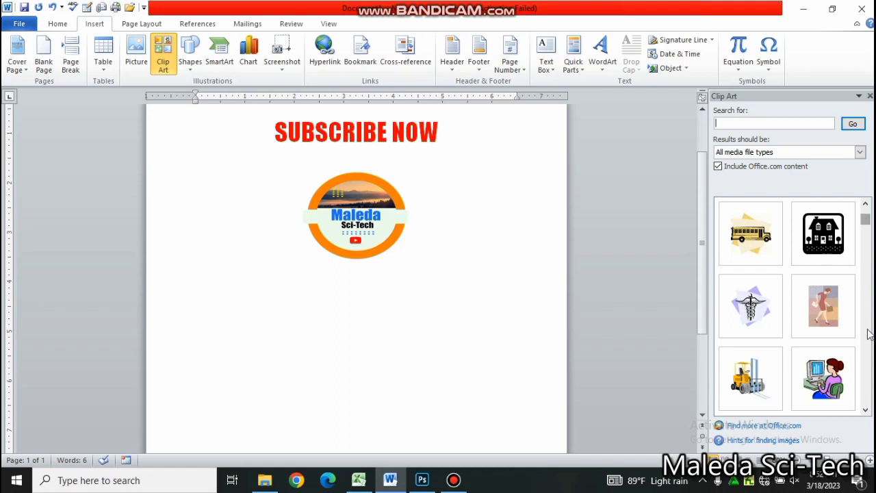
pyautogui.click(865, 411)
pyautogui.click(866, 411)
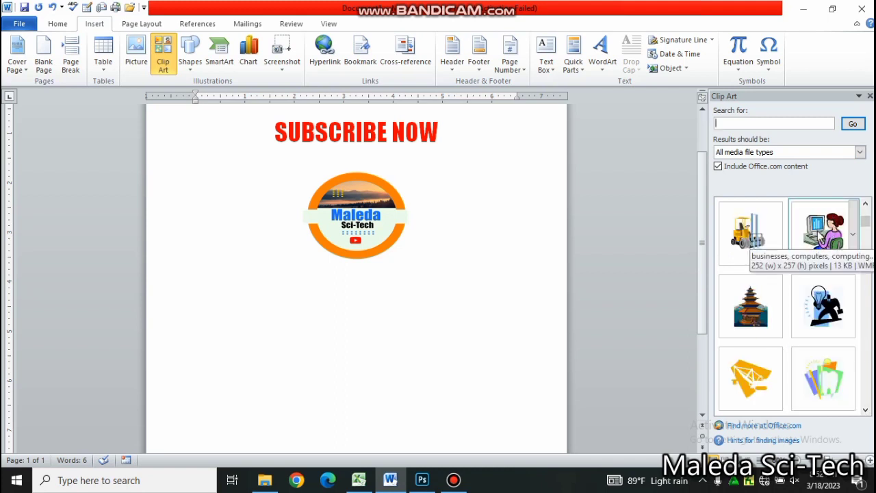
pyautogui.click(819, 235)
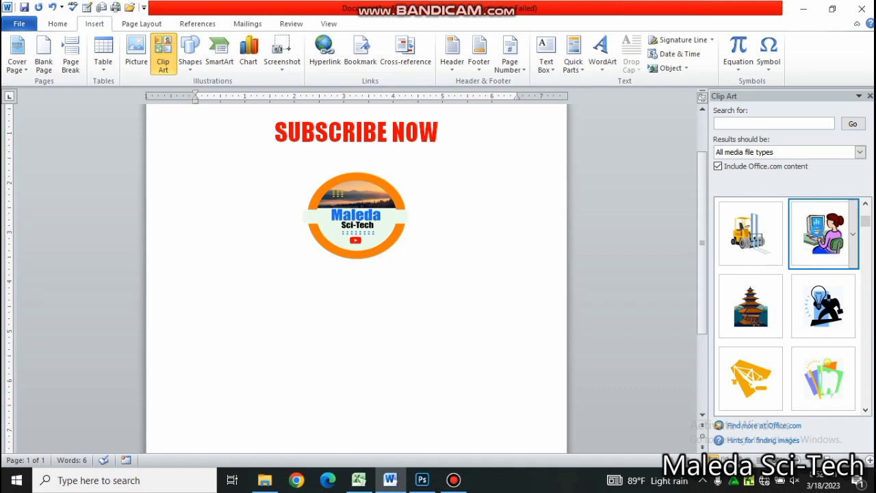
pyautogui.click(820, 234)
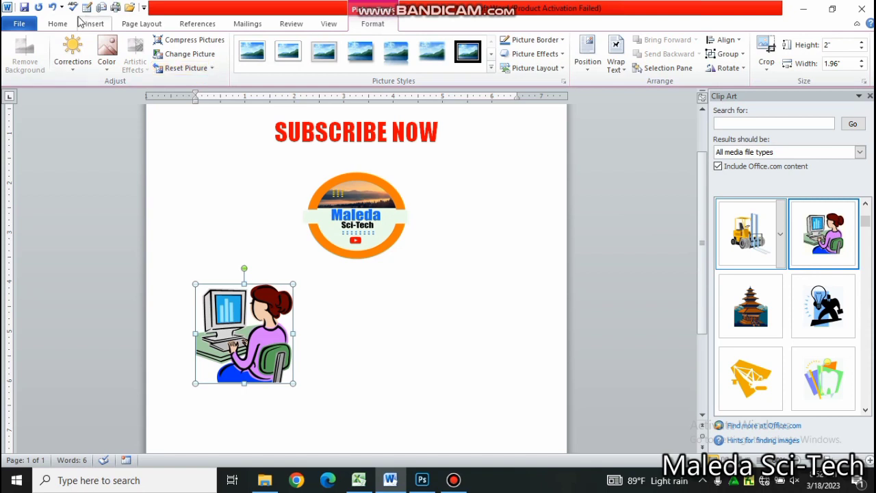
# Centre the clip art and enlarge it by widening it and stretching it taller
pyautogui.click(60, 27)
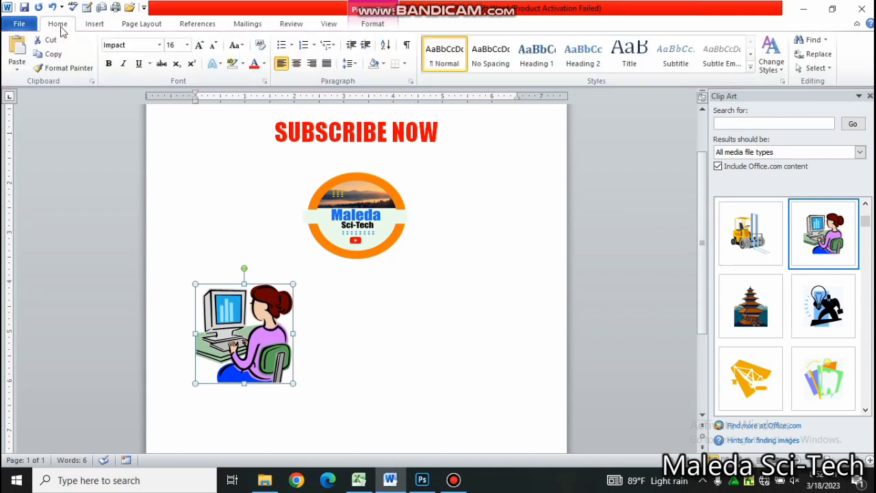
pyautogui.click(302, 64)
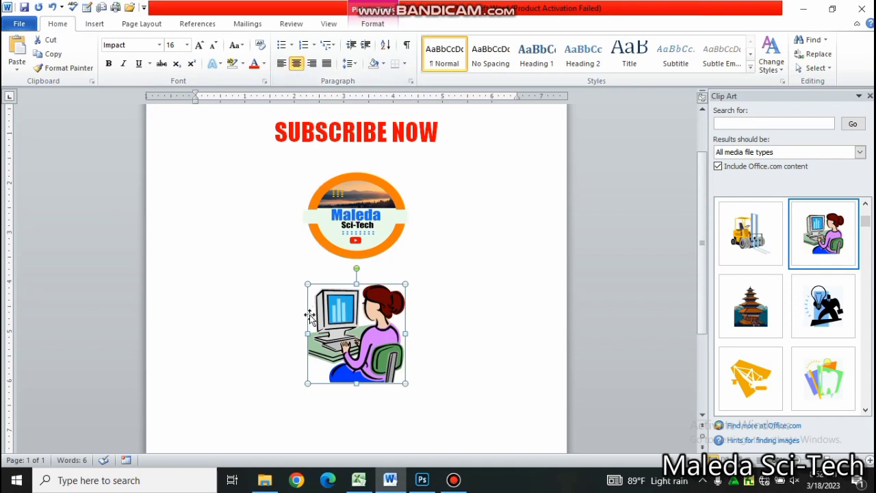
pyautogui.moveTo(308, 334); pyautogui.dragTo(240, 332)
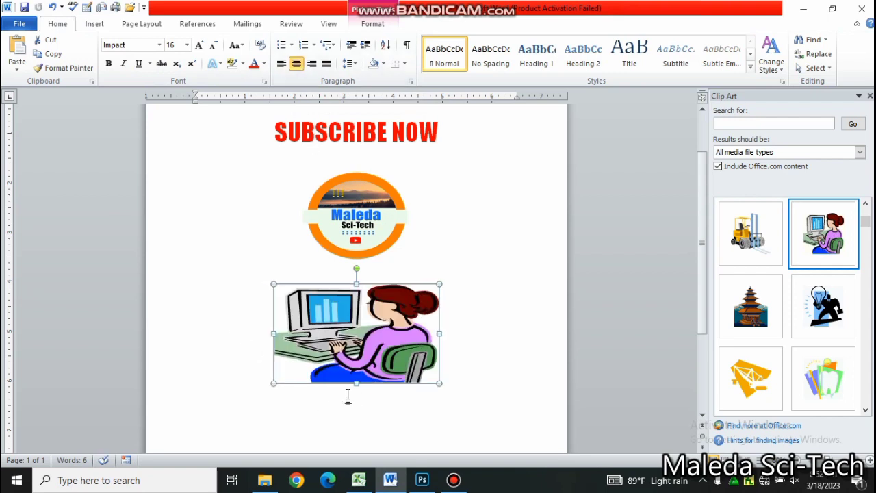
pyautogui.moveTo(356, 384); pyautogui.dragTo(356, 418)
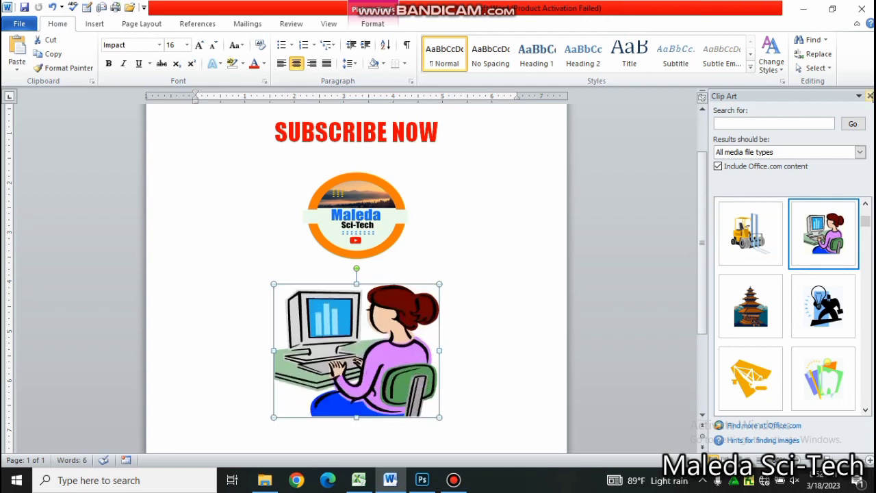
# Close the Clip Art pane and add bottom and top borders to the MALEDA SCI-TECH YOUTUBE CHANNEL heading
pyautogui.click(869, 96)
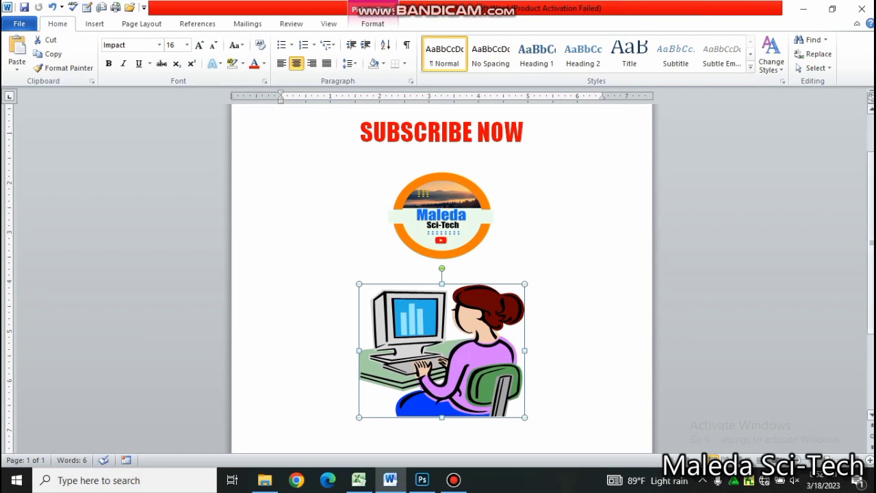
pyautogui.scroll(-3, 442, 274)
pyautogui.scroll(5, 441, 274)
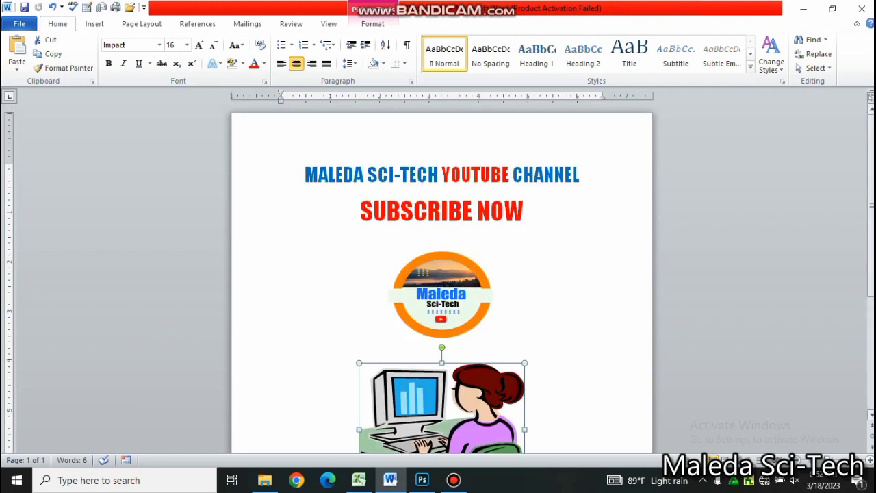
pyautogui.click(530, 208)
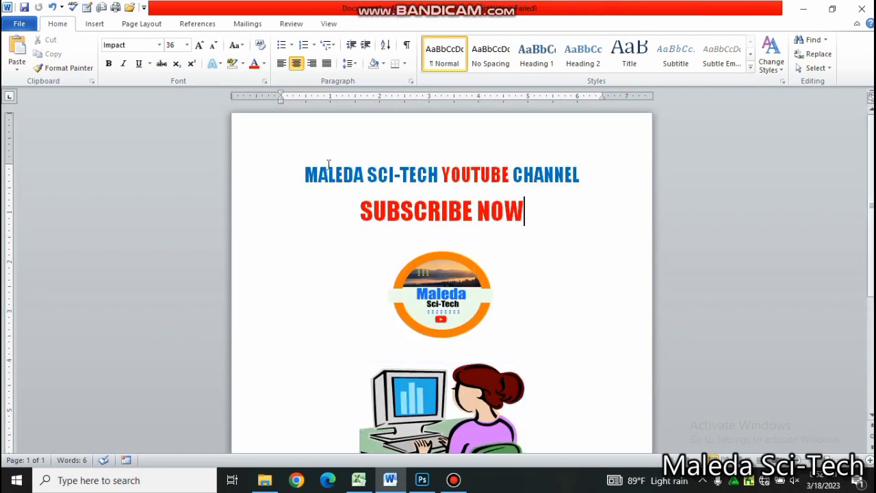
pyautogui.moveTo(305, 175); pyautogui.dragTo(566, 186)
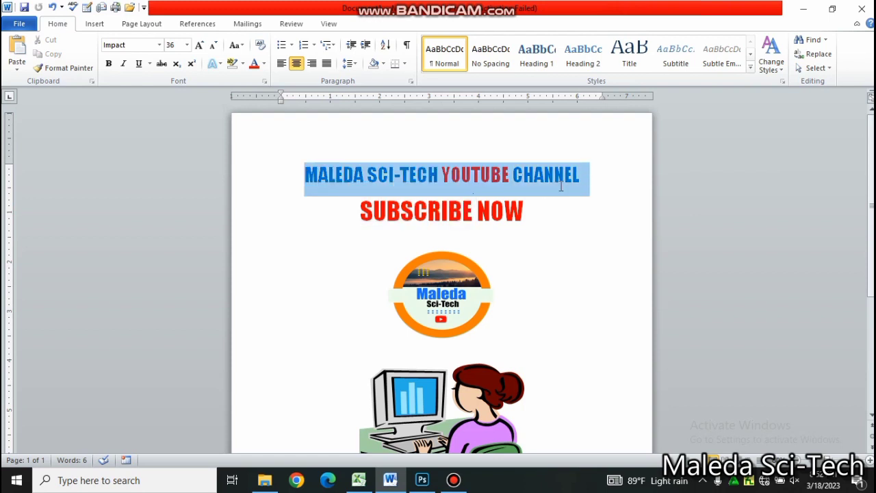
pyautogui.click(383, 64)
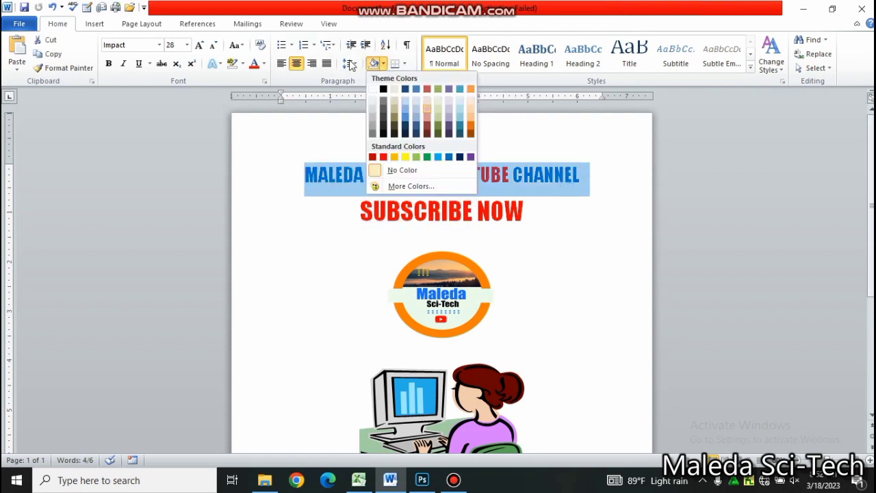
pyautogui.click(406, 64)
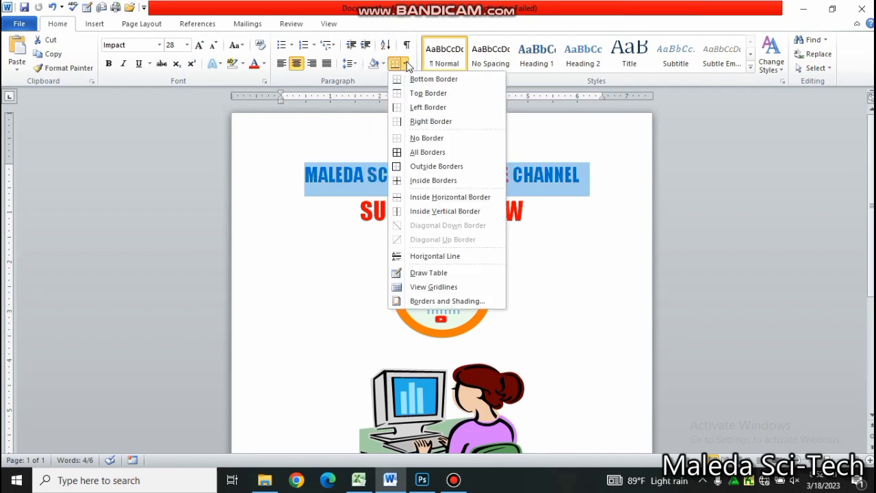
pyautogui.click(412, 80)
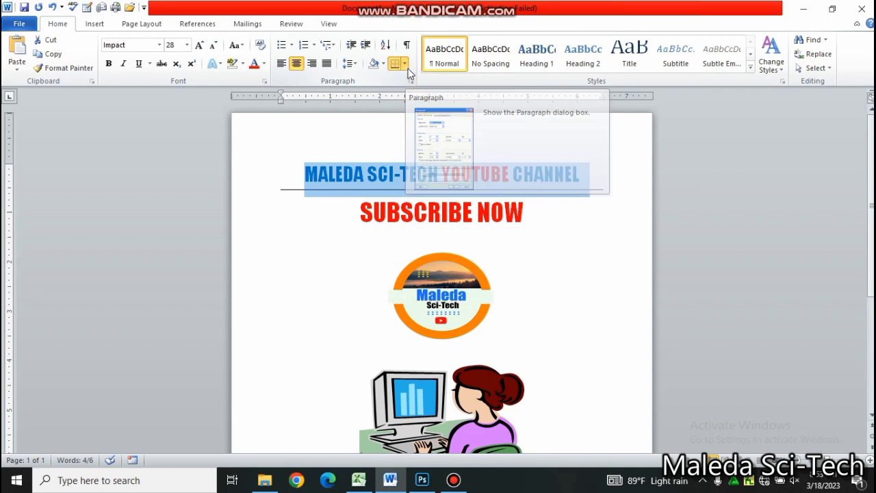
pyautogui.click(404, 64)
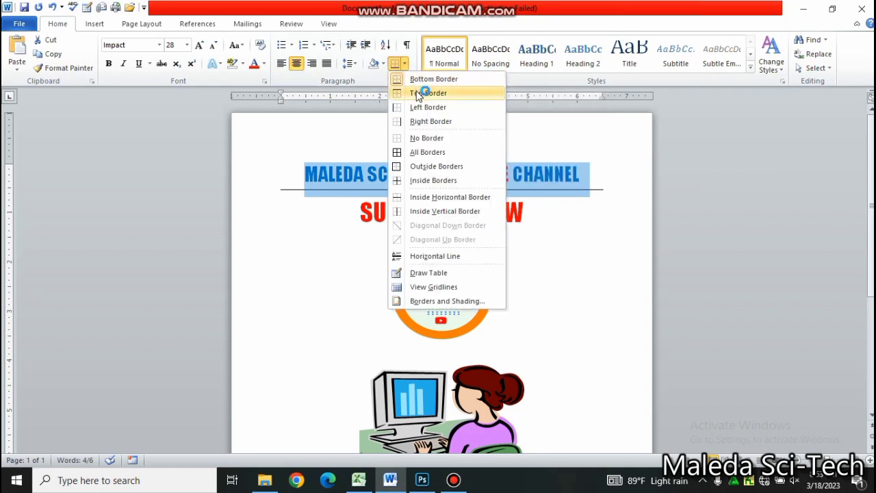
pyautogui.click(420, 94)
# Underline the SUBSCRIBE NOW line
pyautogui.click(402, 213)
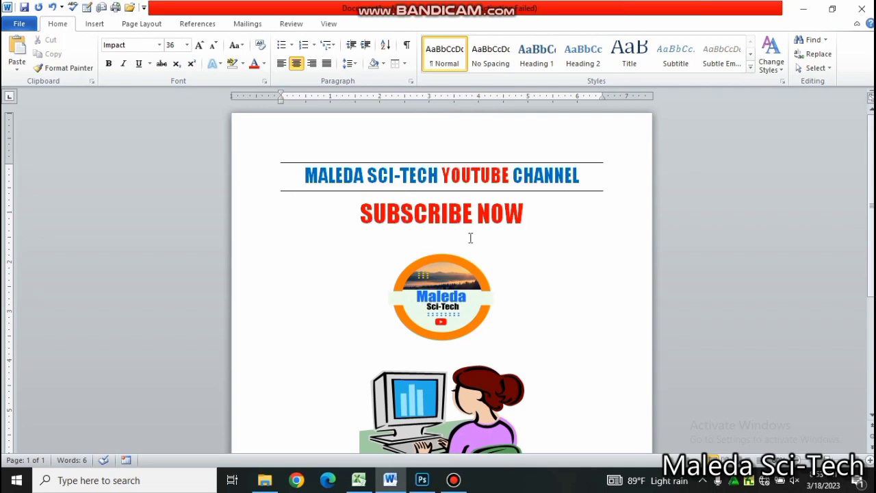
pyautogui.moveTo(373, 213); pyautogui.dragTo(473, 222)
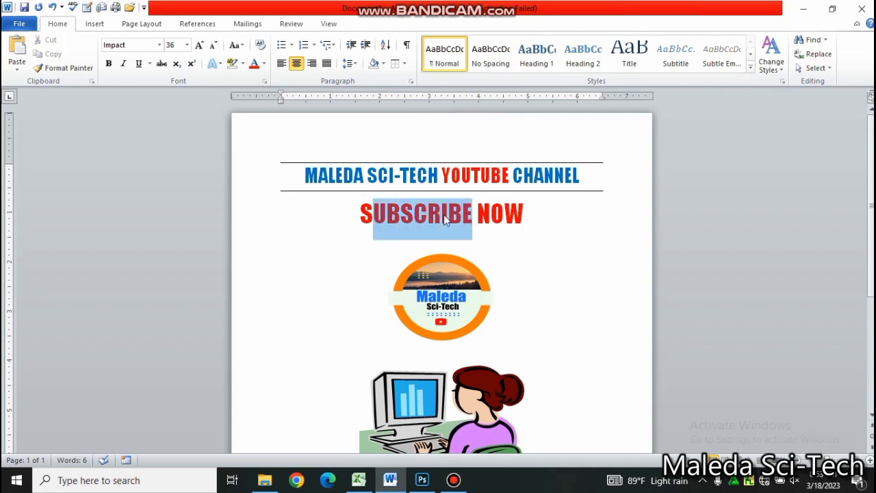
pyautogui.moveTo(362, 214); pyautogui.dragTo(519, 218)
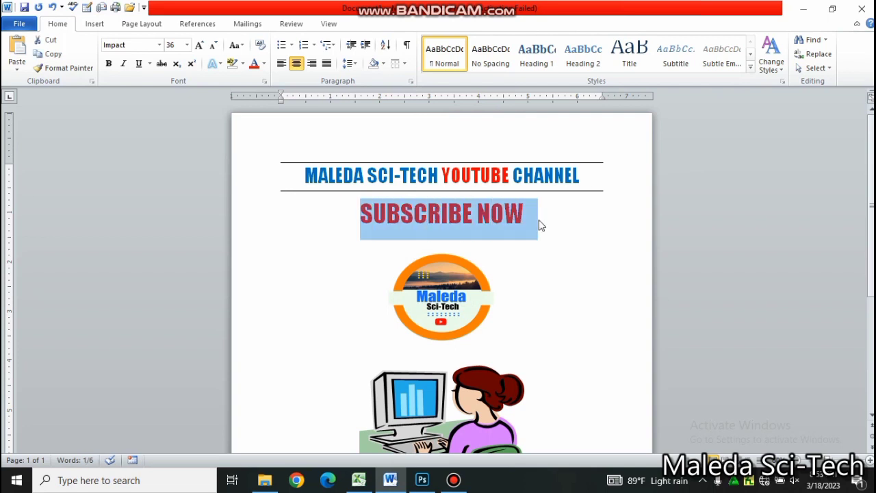
pyautogui.click(139, 66)
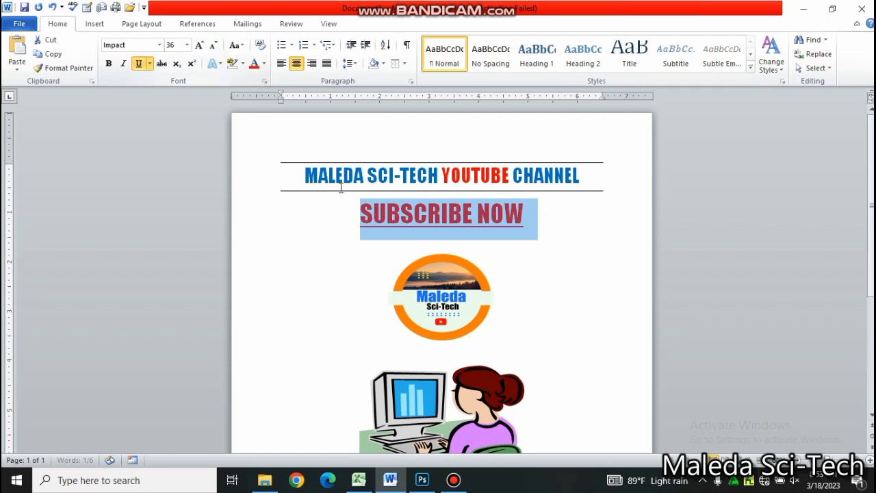
pyautogui.click(560, 241)
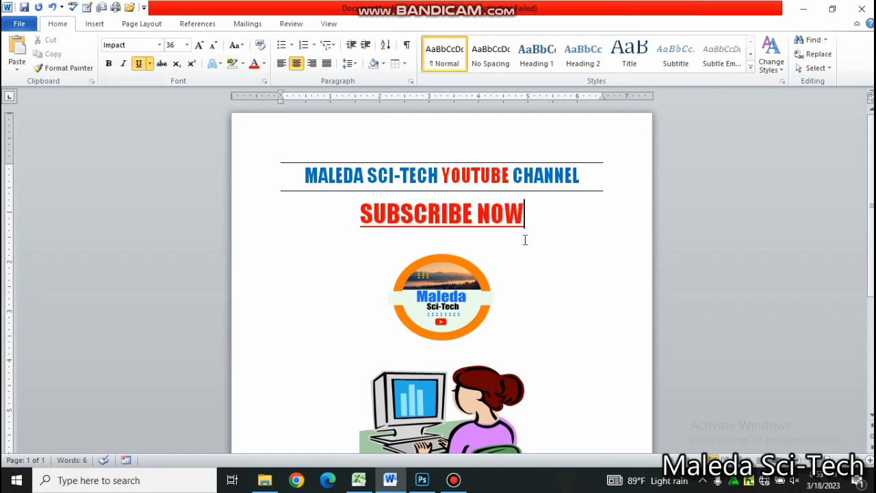
pyautogui.moveTo(683, 6)
pyautogui.moveTo(871, 162); pyautogui.dragTo(870, 288)
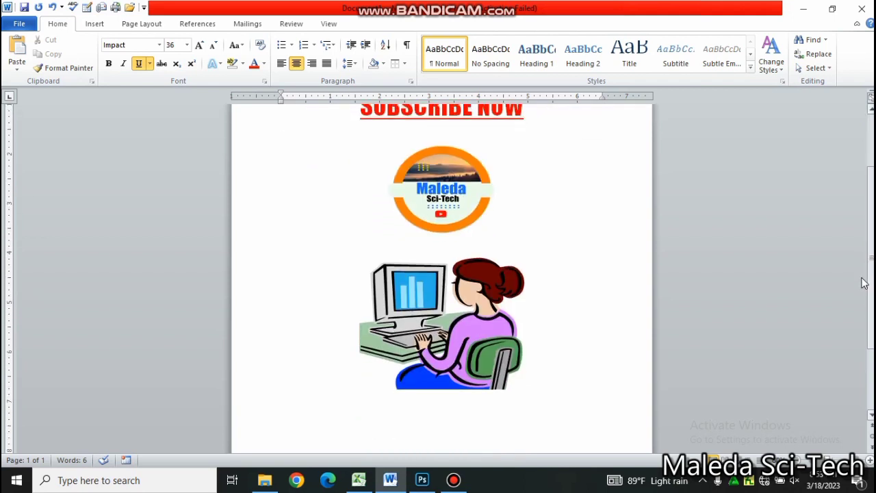
# Left-align the line below the clip art and insert a page break (Ctrl+Enter) for a blank page two
pyautogui.click(310, 330)
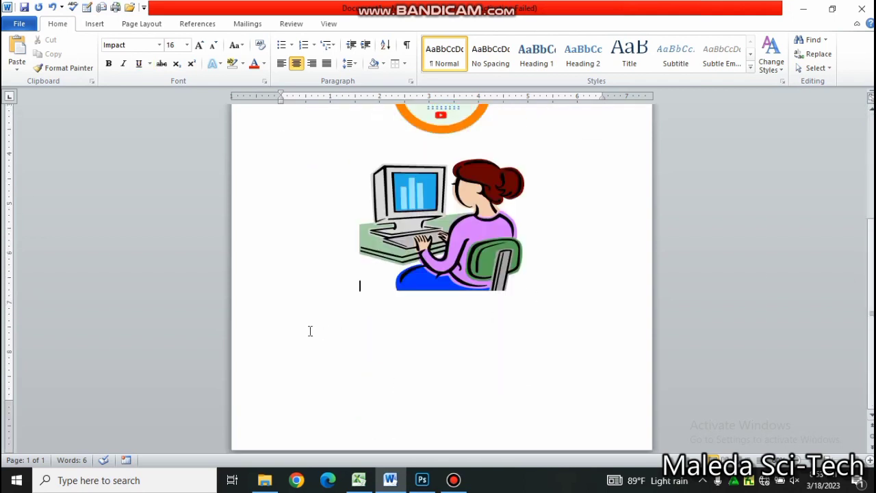
pyautogui.doubleClick(309, 330)
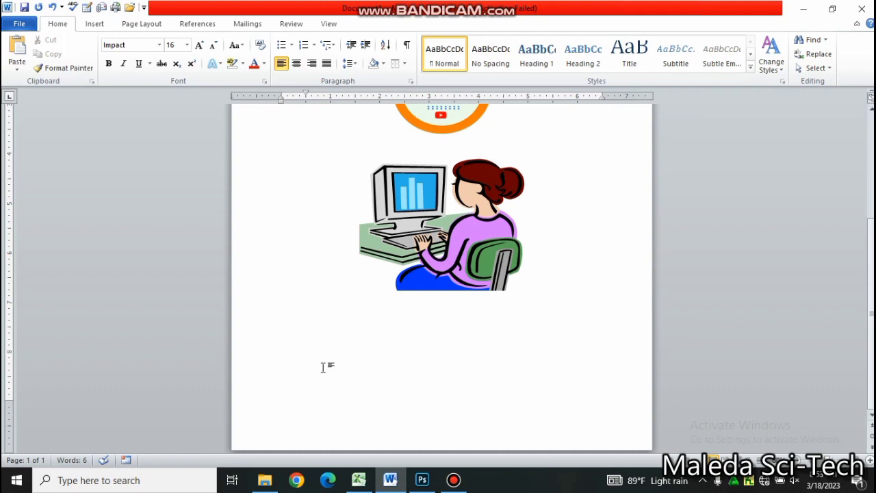
pyautogui.click(96, 25)
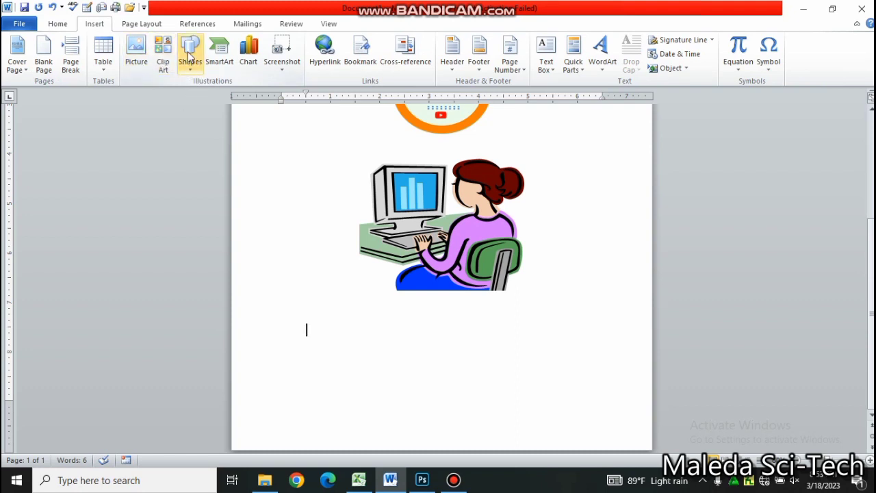
pyautogui.hotkey('ctrl', 'Return')
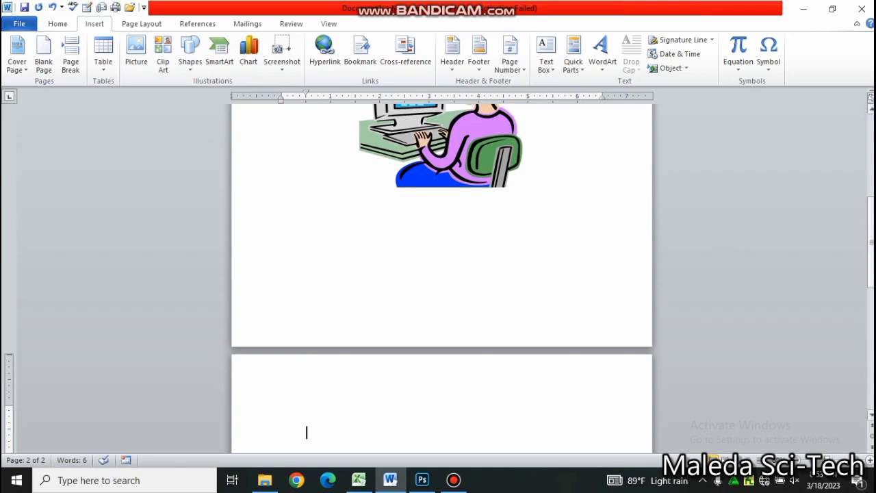
pyautogui.moveTo(871, 240); pyautogui.dragTo(871, 291)
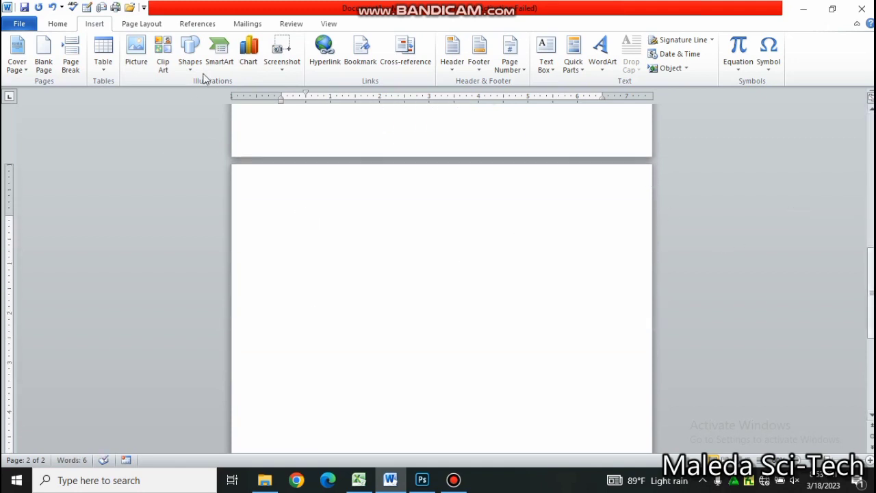
pyautogui.click(189, 58)
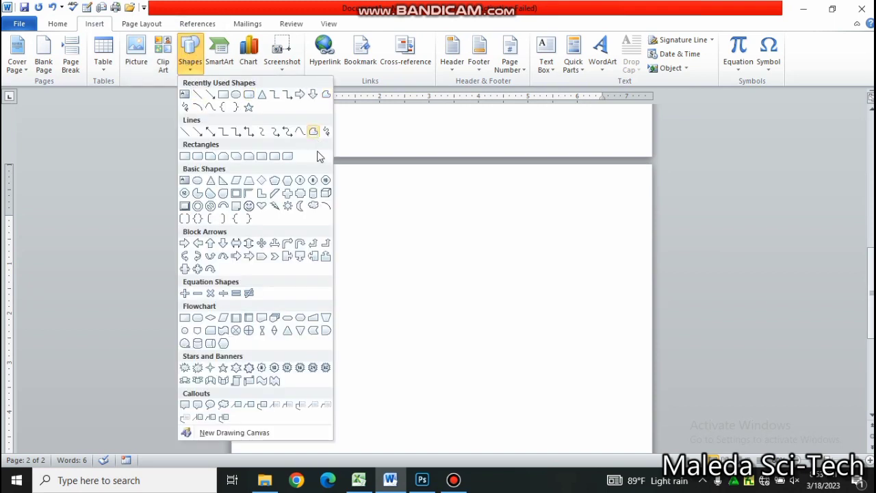
# Draw a circle near the top of page two with the Colored Outline – Black style
pyautogui.click(235, 95)
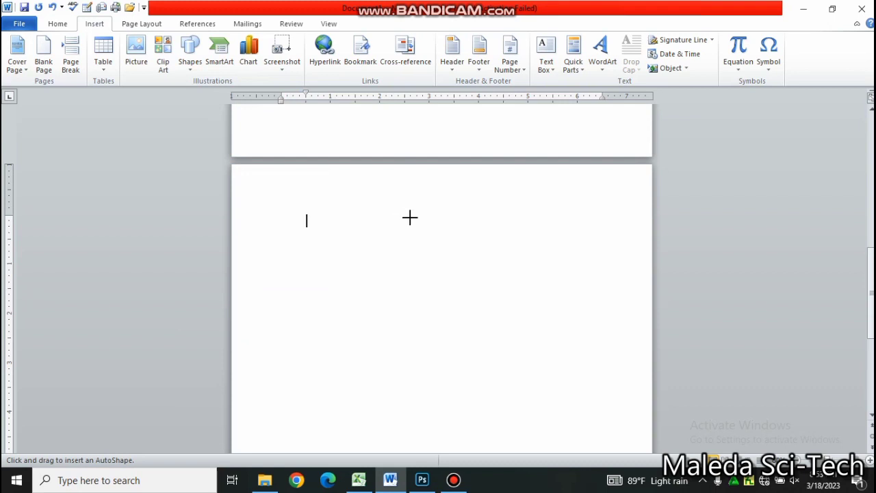
pyautogui.moveTo(409, 218); pyautogui.dragTo(460, 267)
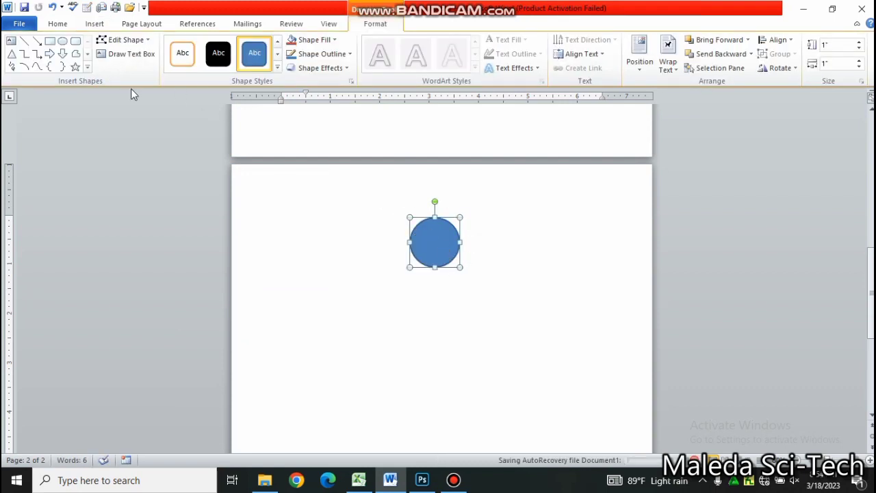
pyautogui.click(277, 67)
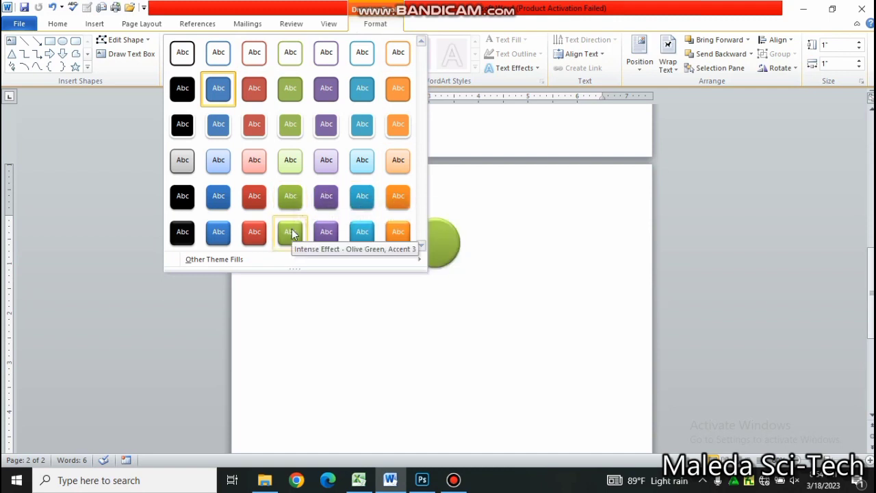
pyautogui.click(187, 57)
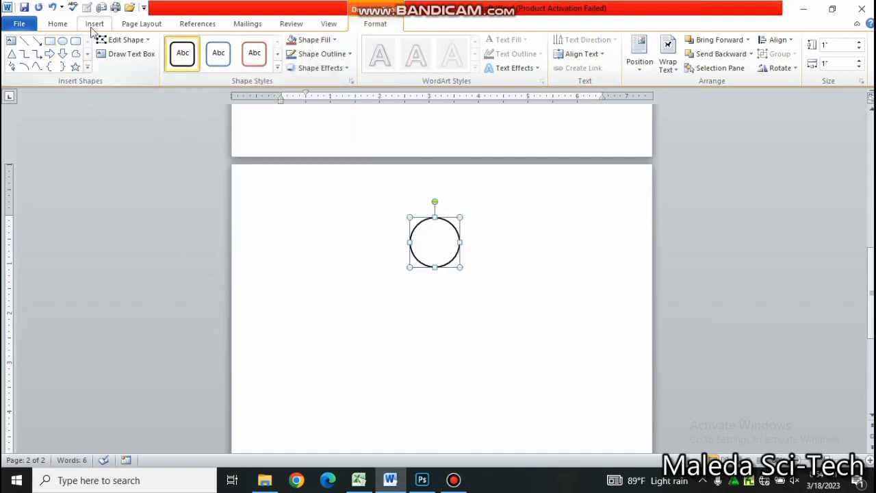
# Add a same-style rectangle below, about 3.51 in wide and 0.55 in tall, and centre the circle above it
pyautogui.click(49, 43)
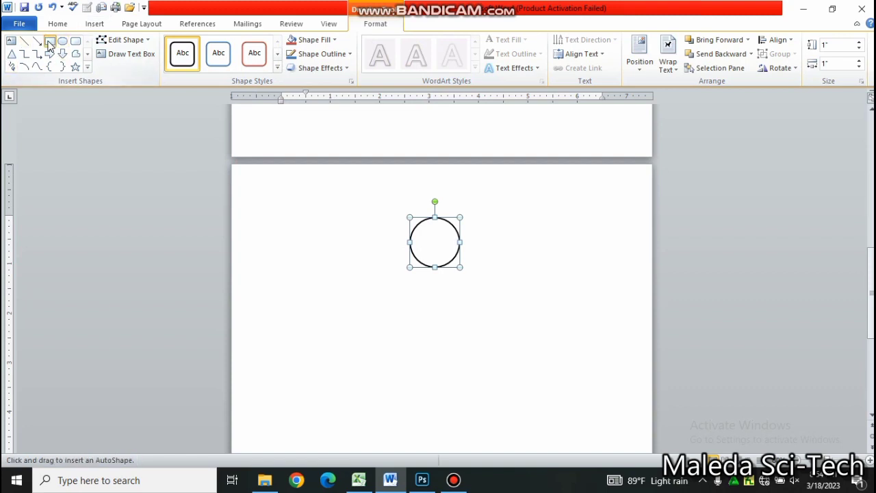
pyautogui.click(410, 312)
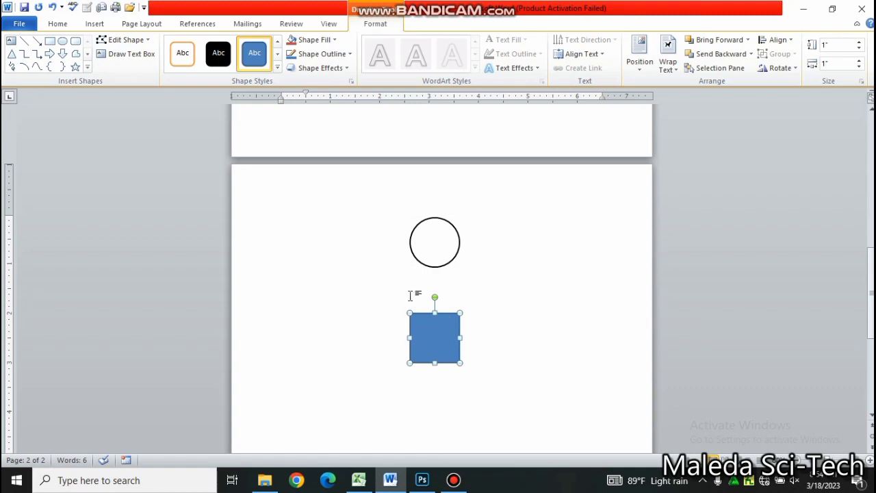
pyautogui.click(278, 67)
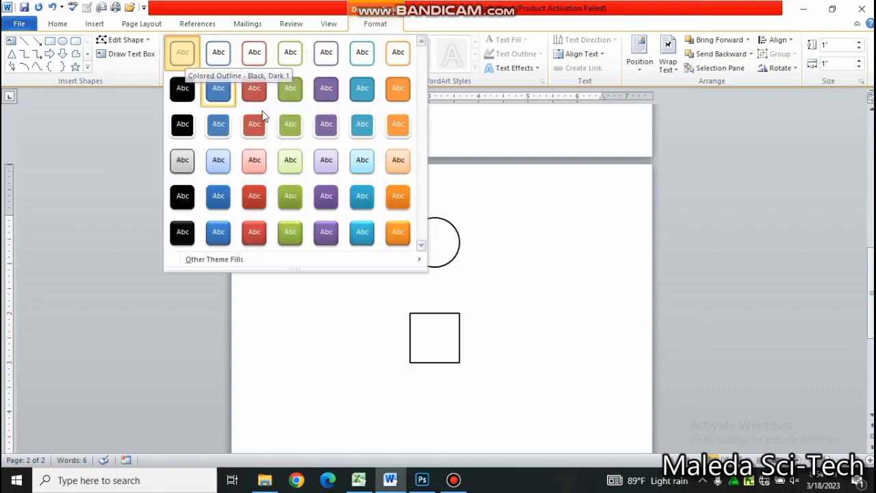
pyautogui.click(186, 59)
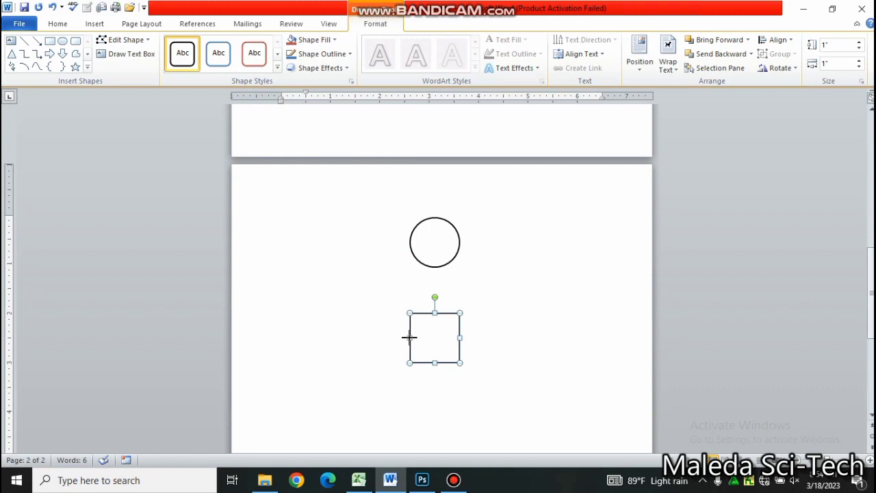
pyautogui.moveTo(361, 333); pyautogui.dragTo(345, 337)
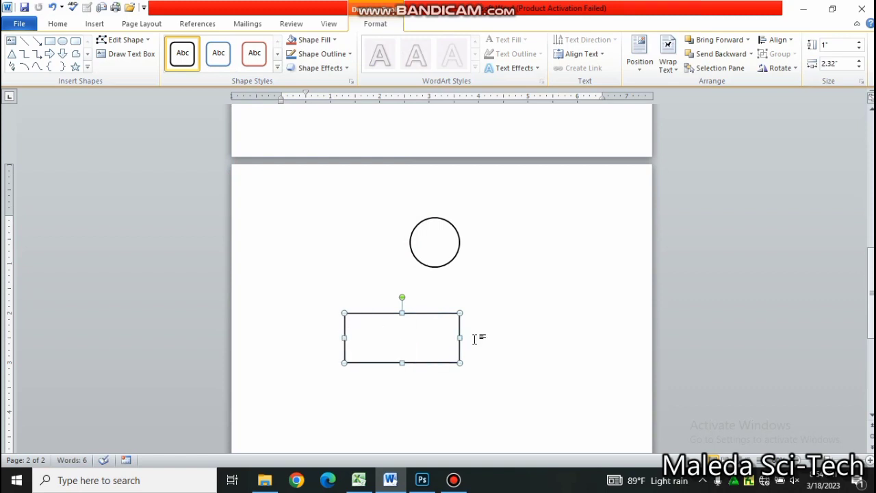
pyautogui.moveTo(461, 338); pyautogui.dragTo(519, 342)
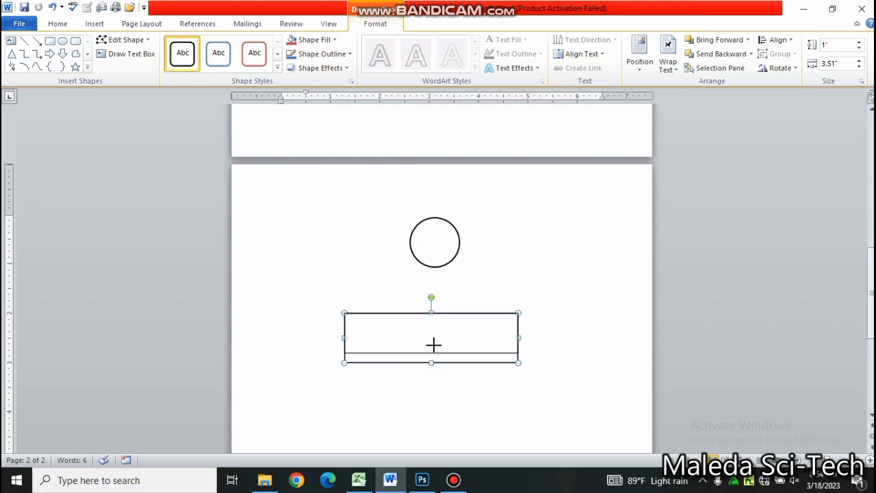
pyautogui.moveTo(432, 362); pyautogui.dragTo(432, 341)
pyautogui.click(438, 230)
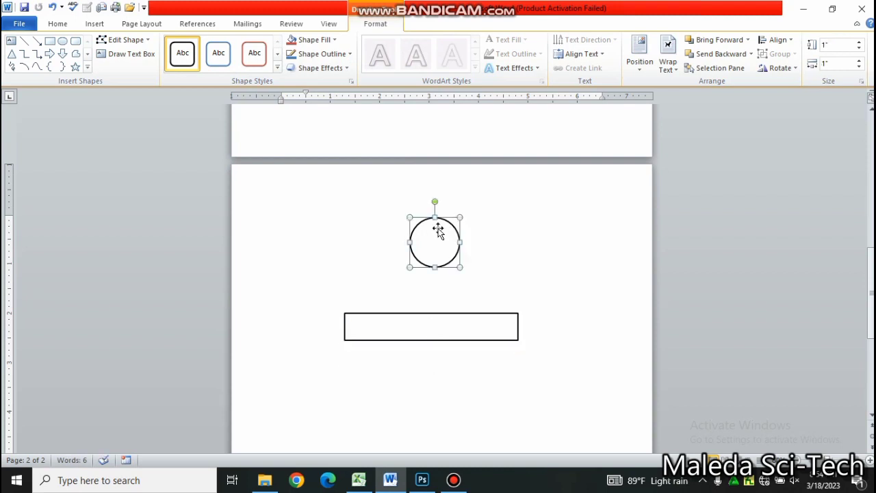
pyautogui.moveTo(438, 228); pyautogui.dragTo(430, 228)
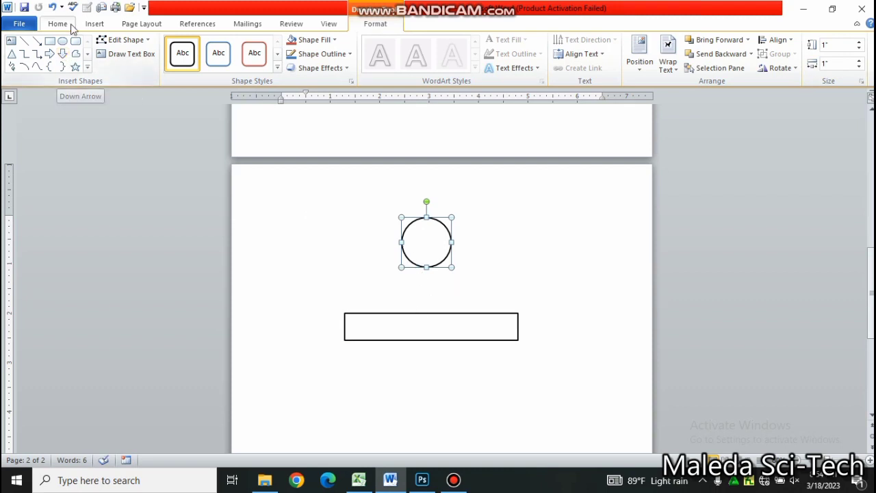
# Draw a vertical line from the circle down to the rectangle
pyautogui.click(95, 25)
pyautogui.click(191, 61)
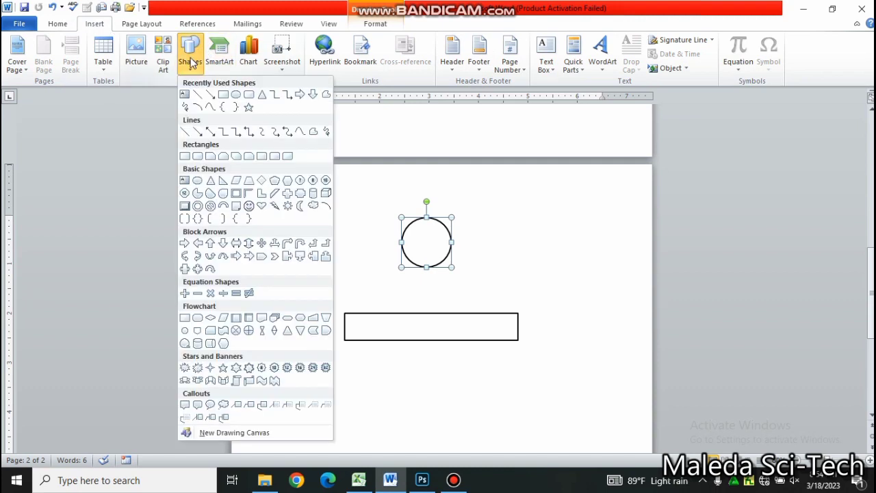
pyautogui.click(211, 97)
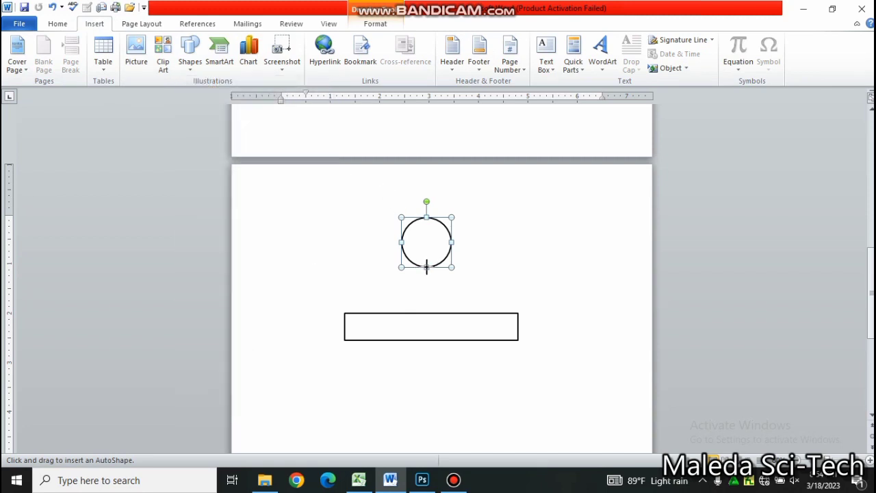
pyautogui.moveTo(426, 267); pyautogui.dragTo(426, 312)
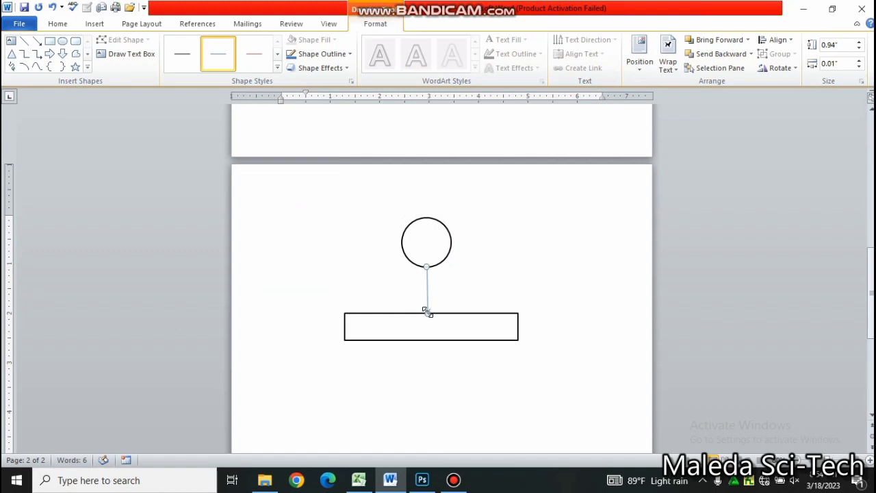
# Give the connector a thin dark line style and enlarge the circle into a 1.43 × 1.62-inch oval
pyautogui.click(277, 70)
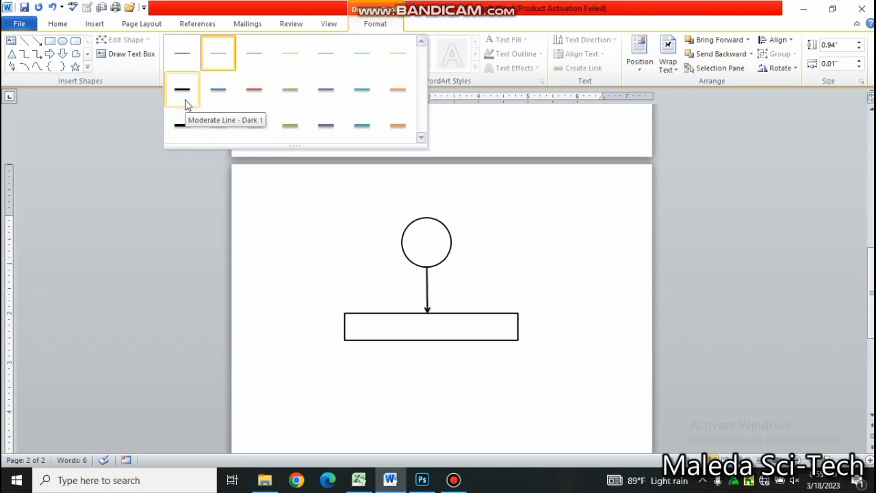
pyautogui.click(361, 240)
pyautogui.click(436, 246)
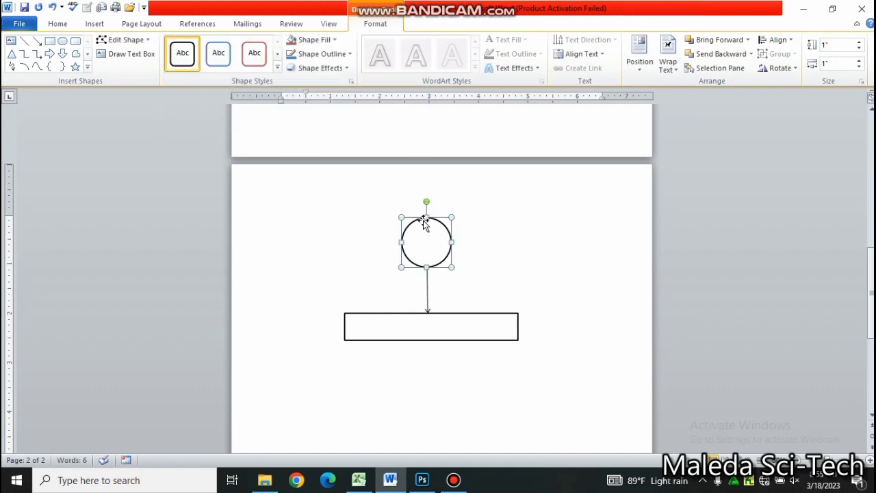
pyautogui.moveTo(424, 201); pyautogui.dragTo(425, 201)
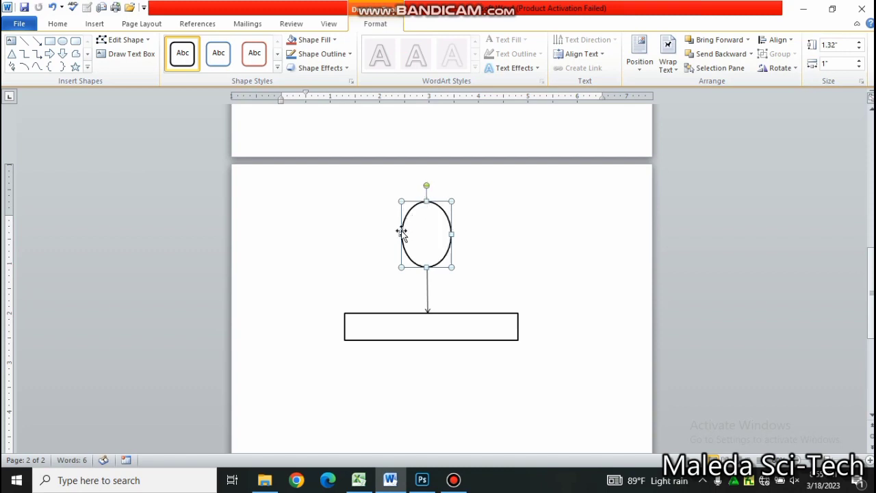
pyautogui.moveTo(401, 234); pyautogui.dragTo(371, 234)
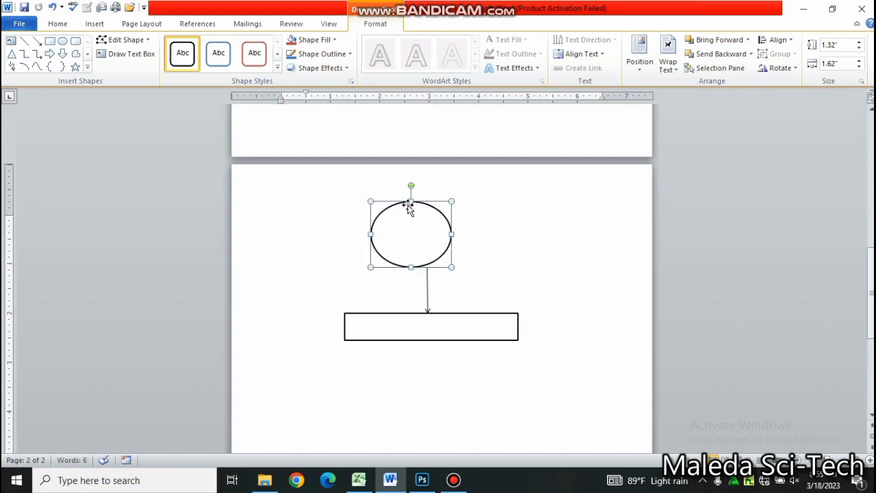
pyautogui.moveTo(411, 201); pyautogui.dragTo(424, 220)
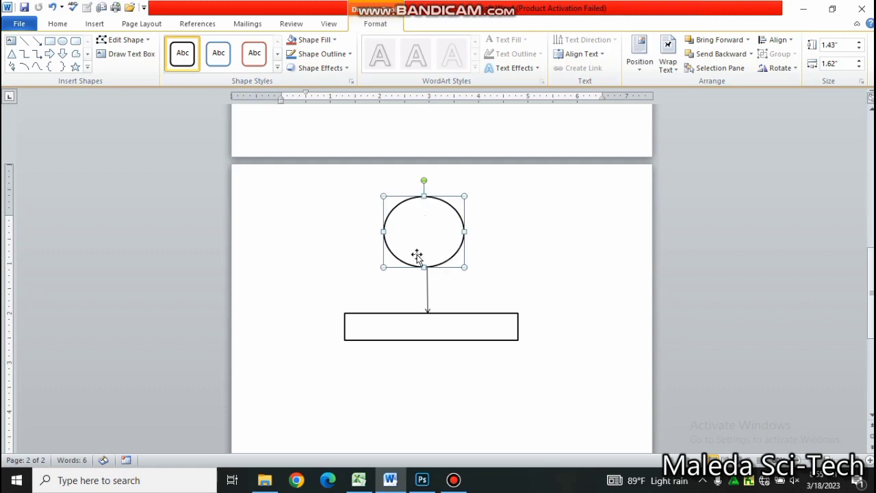
pyautogui.click(456, 337)
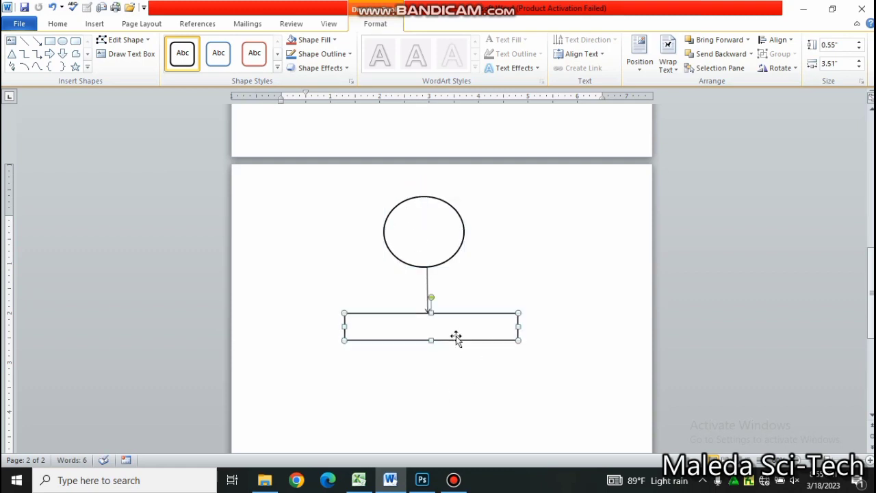
pyautogui.click(432, 228)
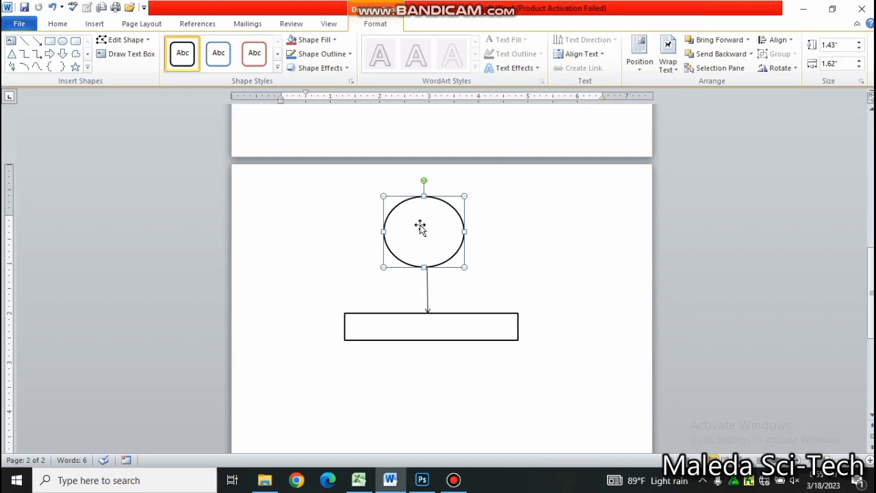
# Label the oval MALEDA and the rectangle SCI-TECH YOUTUBE PROGRAM, correcting the typo
pyautogui.write('MALEDA')
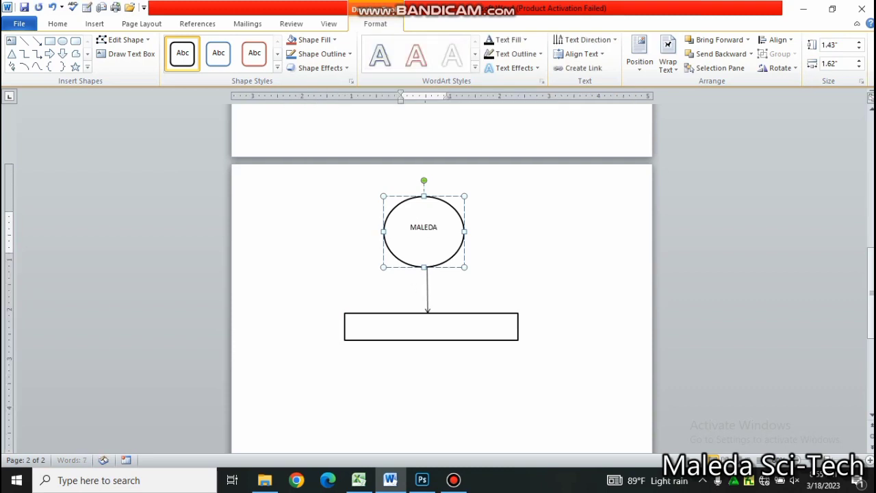
pyautogui.click(426, 322)
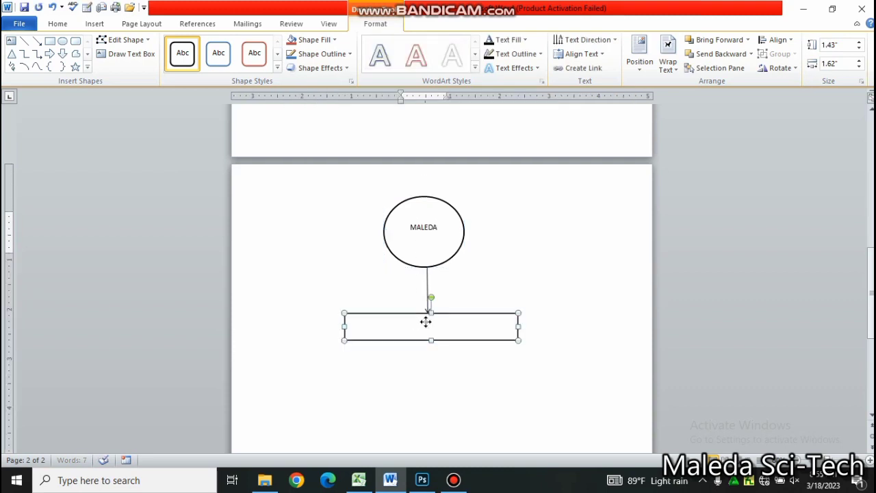
pyautogui.write('SC')
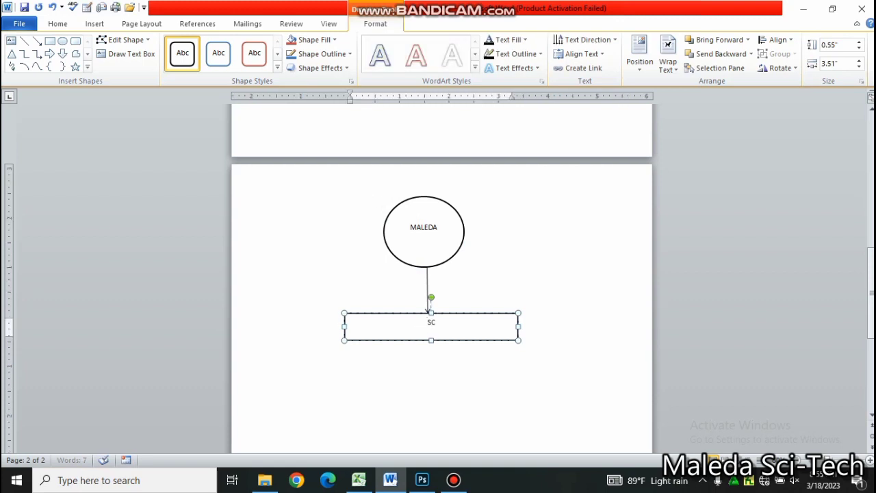
pyautogui.write('I-TEC')
pyautogui.write('H')
pyautogui.write(' YOUTUBE')
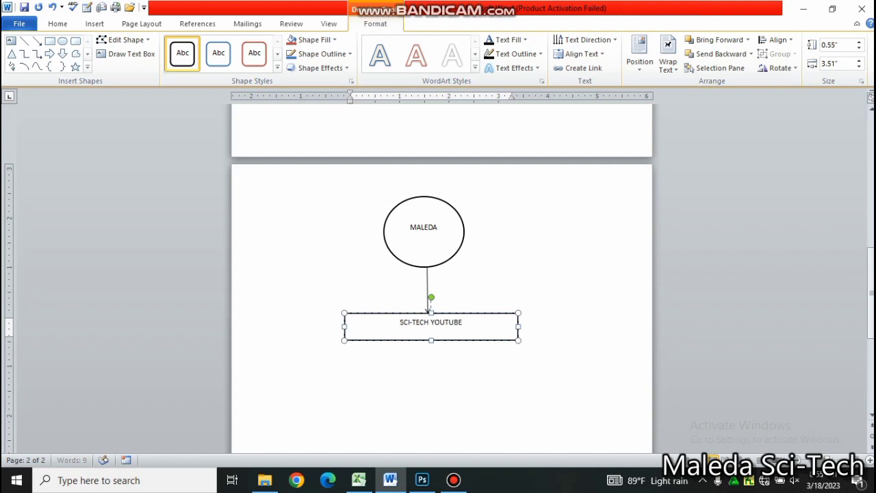
pyautogui.write(' PROH')
pyautogui.press('BackSpace')
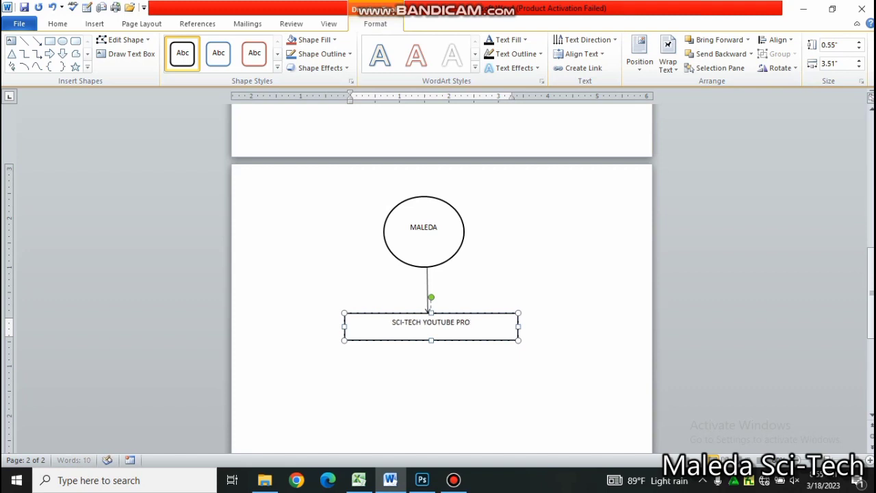
pyautogui.write('GRAM')
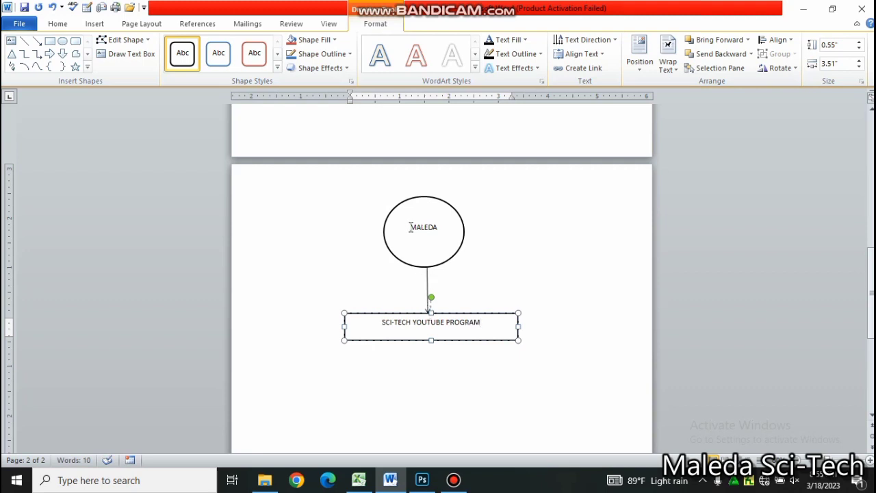
pyautogui.moveTo(411, 227); pyautogui.dragTo(442, 252)
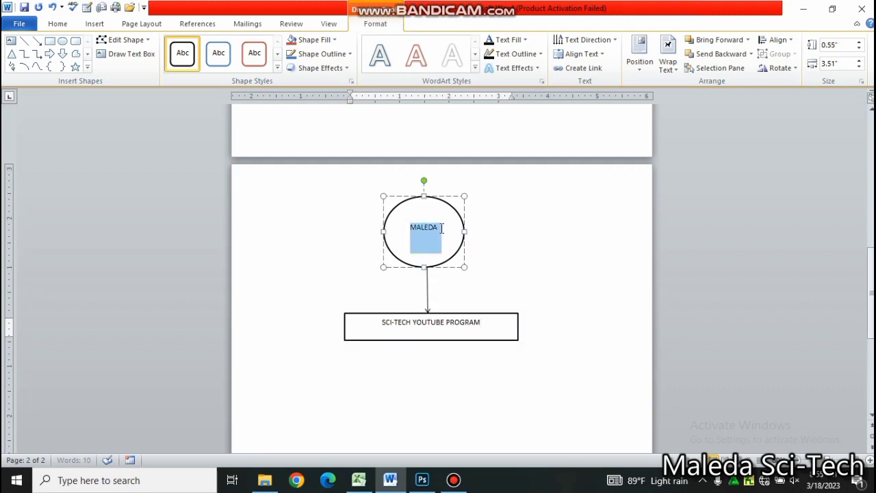
# Set the MALEDA label in blue 20-pt Impact so it fits on one line
pyautogui.click(59, 25)
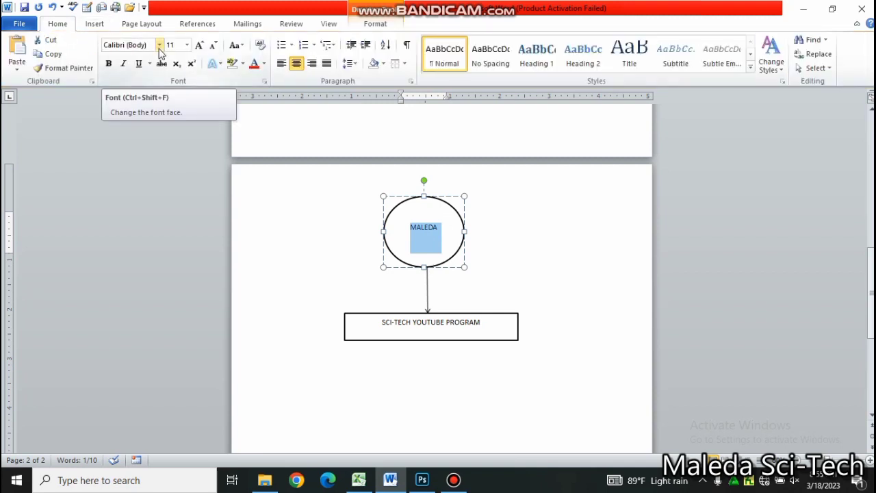
pyautogui.click(159, 45)
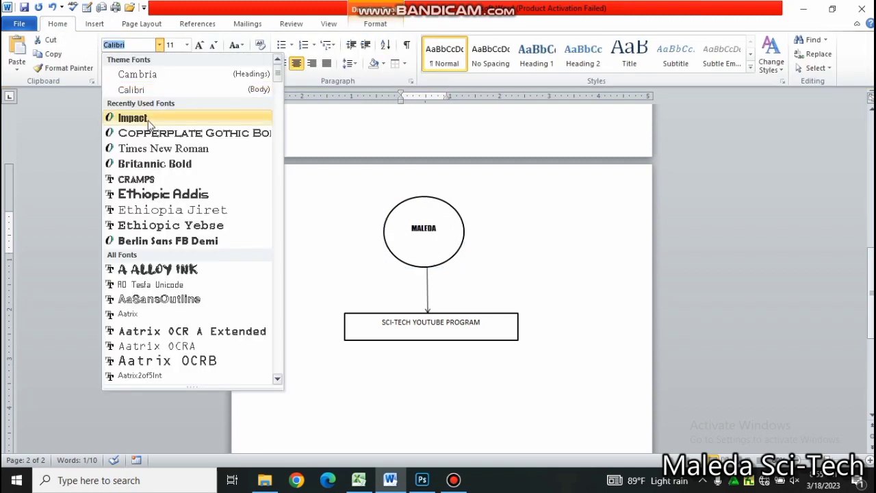
pyautogui.click(147, 119)
pyautogui.click(199, 45)
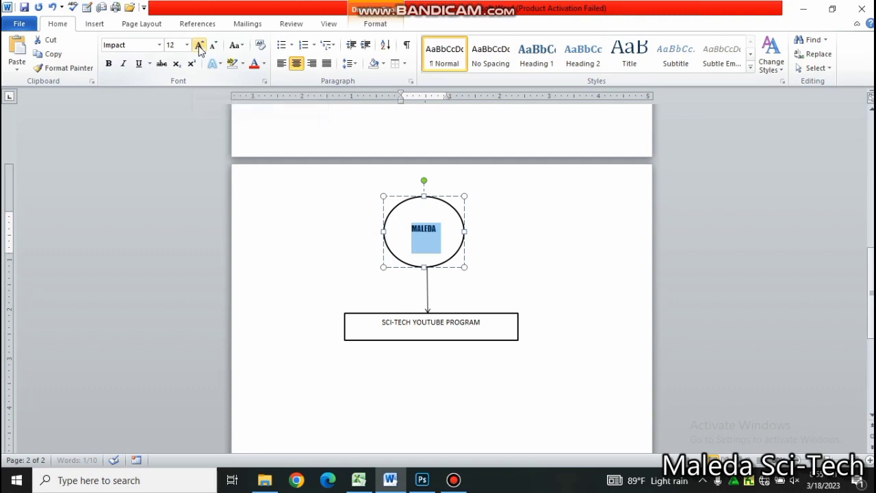
pyautogui.click(199, 45)
pyautogui.click(199, 45)
pyautogui.click(200, 45)
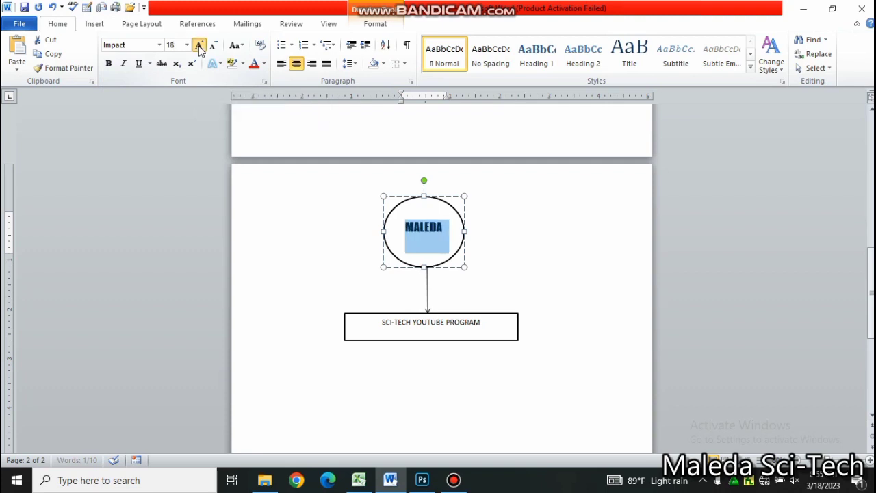
pyautogui.click(200, 45)
pyautogui.click(199, 45)
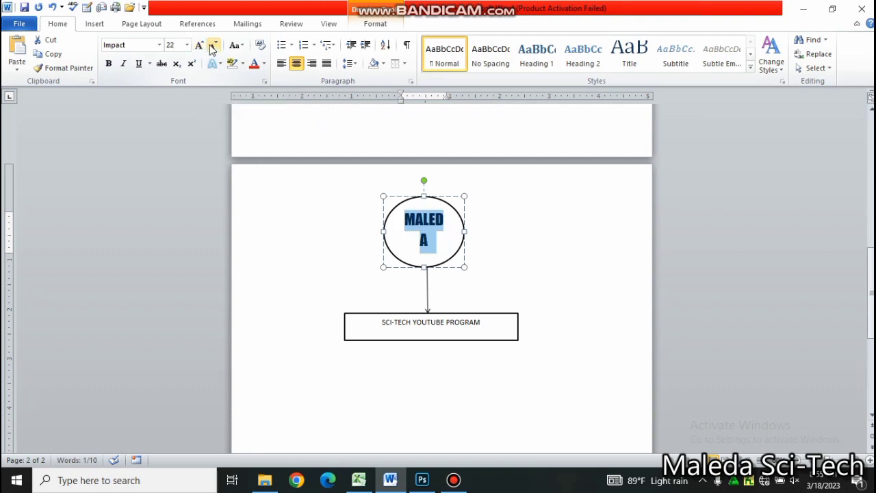
pyautogui.click(213, 46)
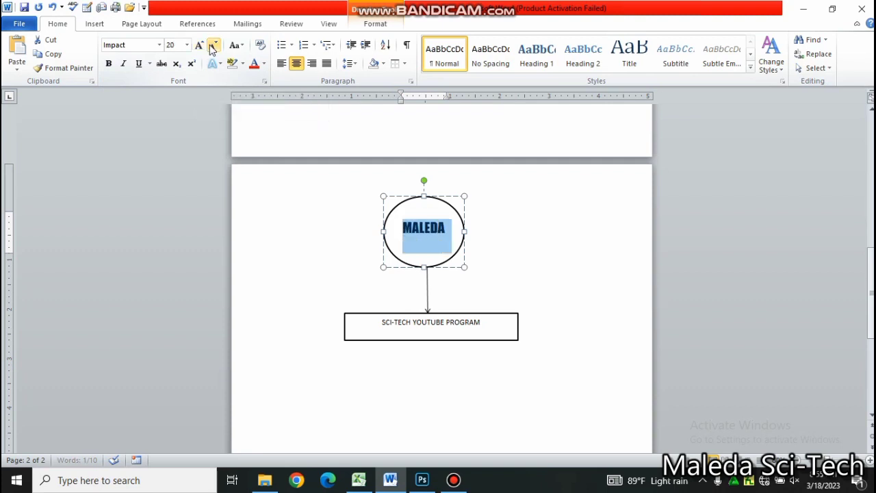
pyautogui.click(265, 64)
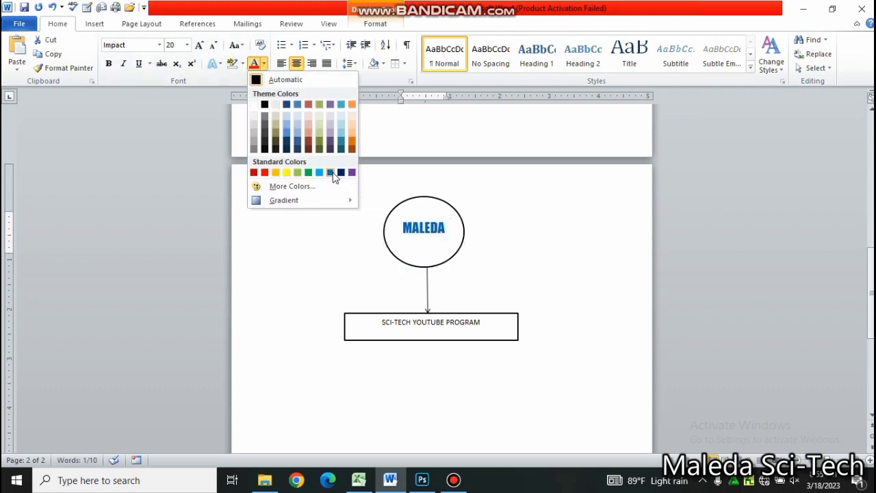
pyautogui.click(334, 176)
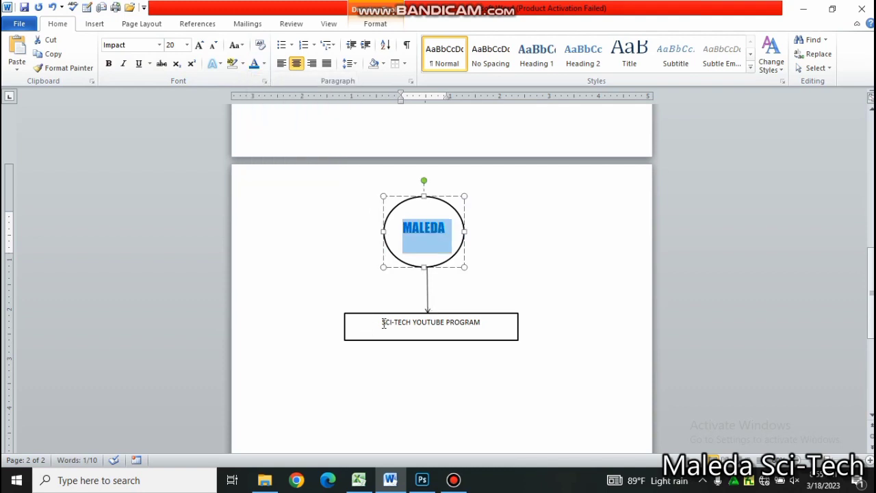
# Set the SCI-TECH YOUTUBE PROGRAM box text in Impact and grow it to 18 pt
pyautogui.moveTo(384, 323); pyautogui.dragTo(486, 322)
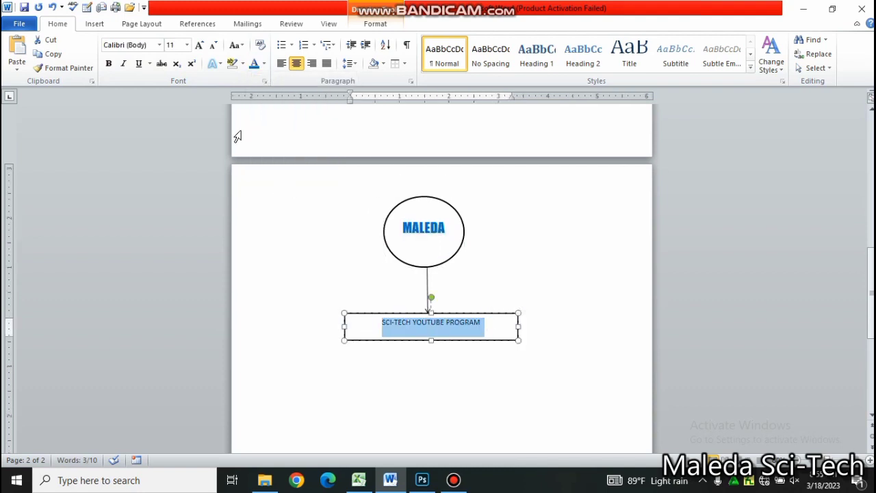
pyautogui.click(159, 45)
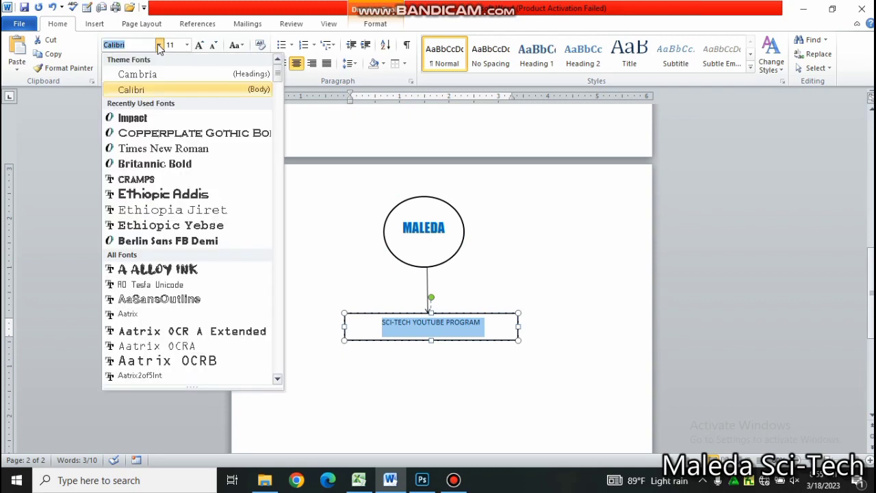
pyautogui.click(157, 122)
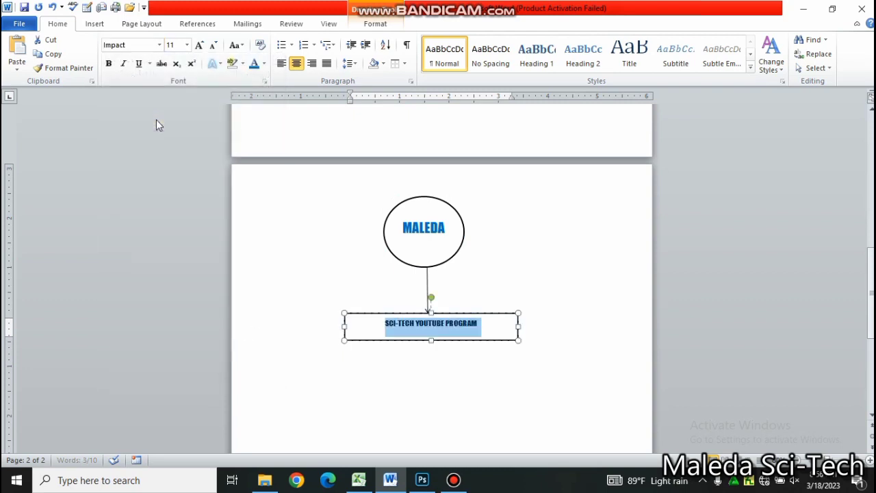
pyautogui.click(200, 45)
pyautogui.click(199, 45)
pyautogui.click(199, 45)
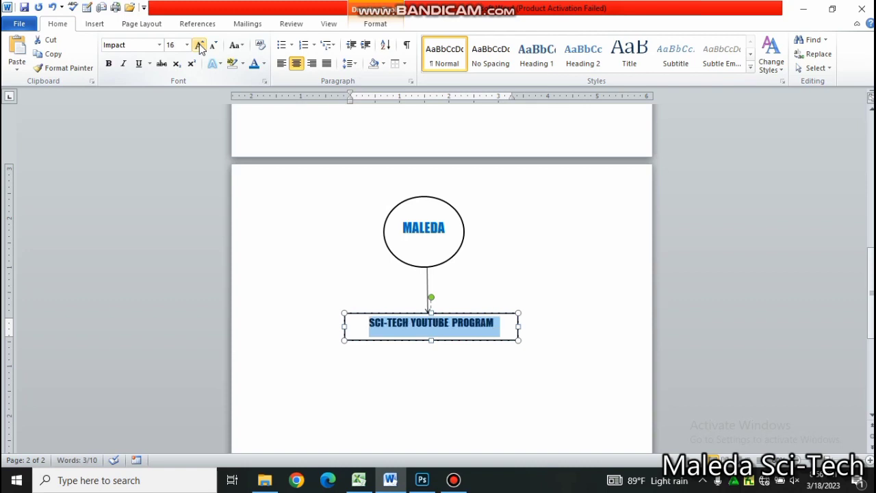
pyautogui.click(200, 45)
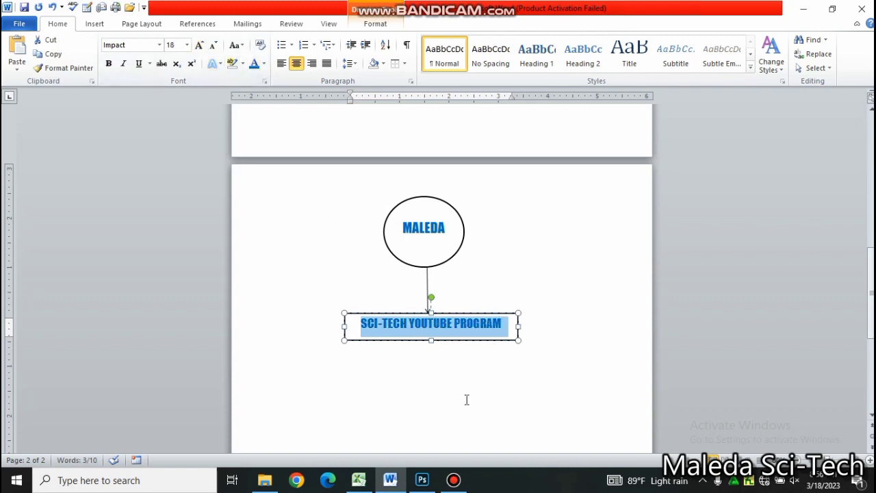
pyautogui.click(329, 366)
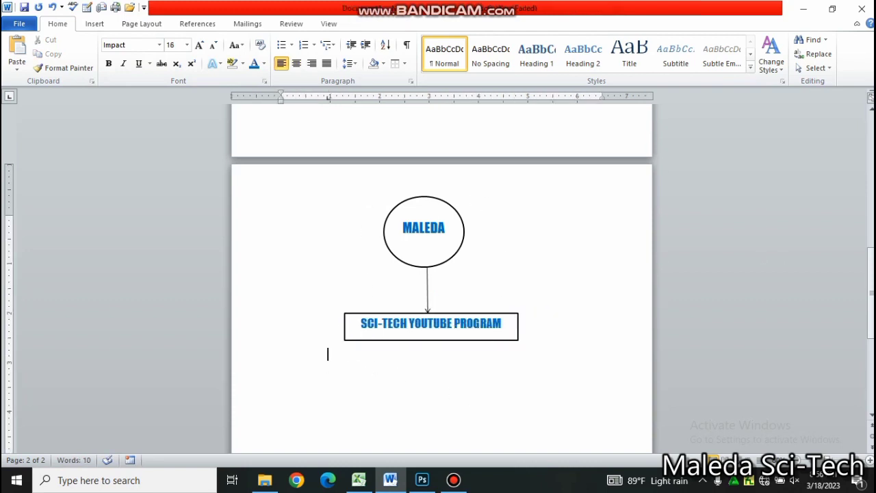
# Draw a circle below the SCI-TECH YOUTUBE PROGRAM box
pyautogui.moveTo(870, 267)
pyautogui.mouseDown()
pyautogui.moveTo(871, 322)
pyautogui.moveTo(871, 270)
pyautogui.moveTo(871, 297)
pyautogui.mouseUp()
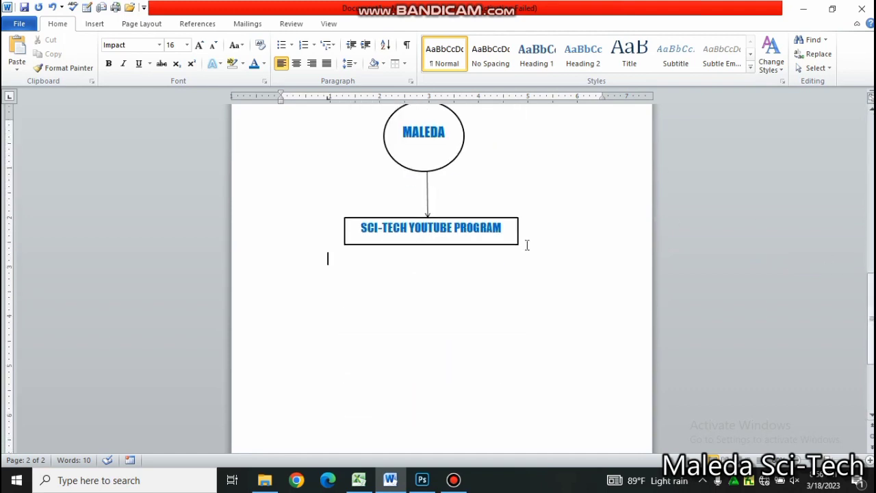
pyautogui.click(94, 23)
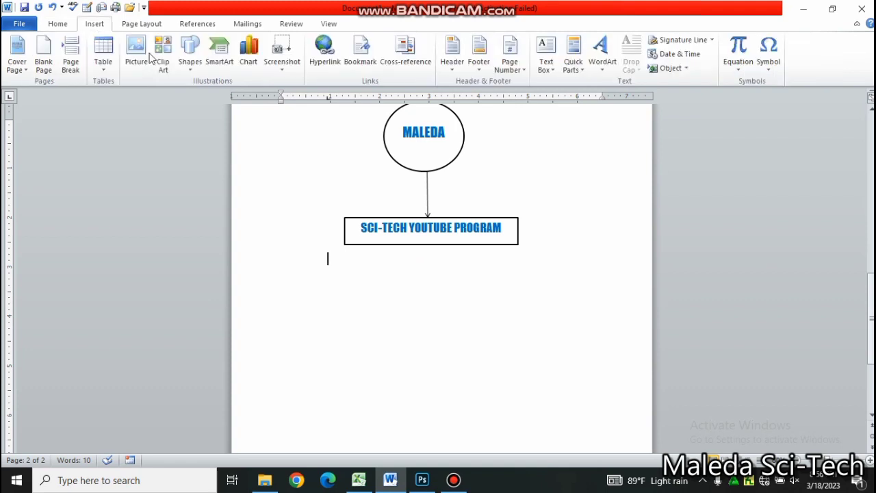
pyautogui.click(188, 65)
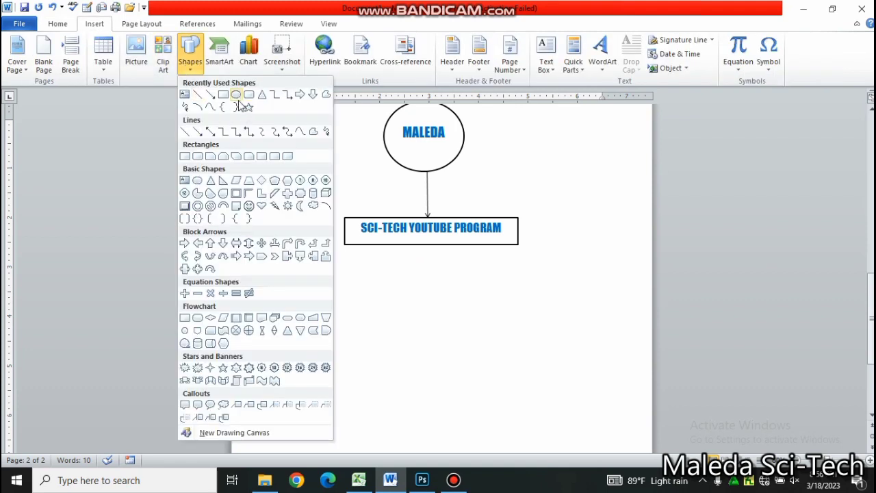
pyautogui.click(236, 94)
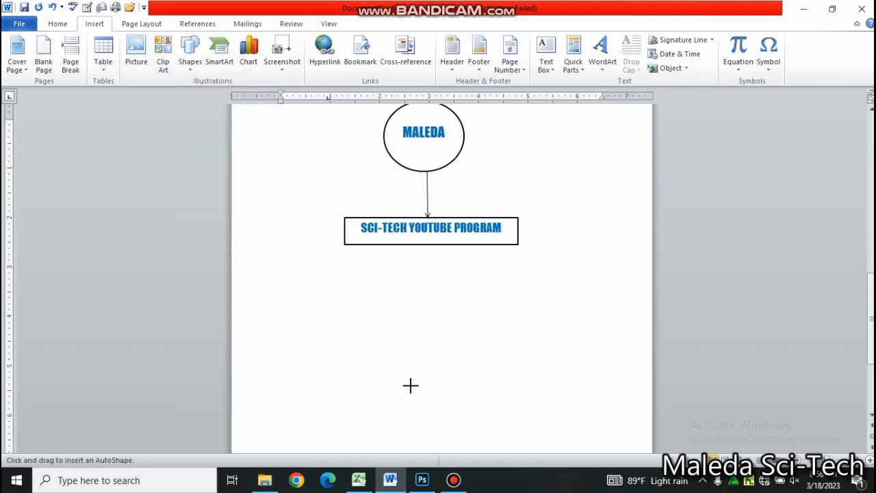
pyautogui.moveTo(416, 382); pyautogui.dragTo(466, 433)
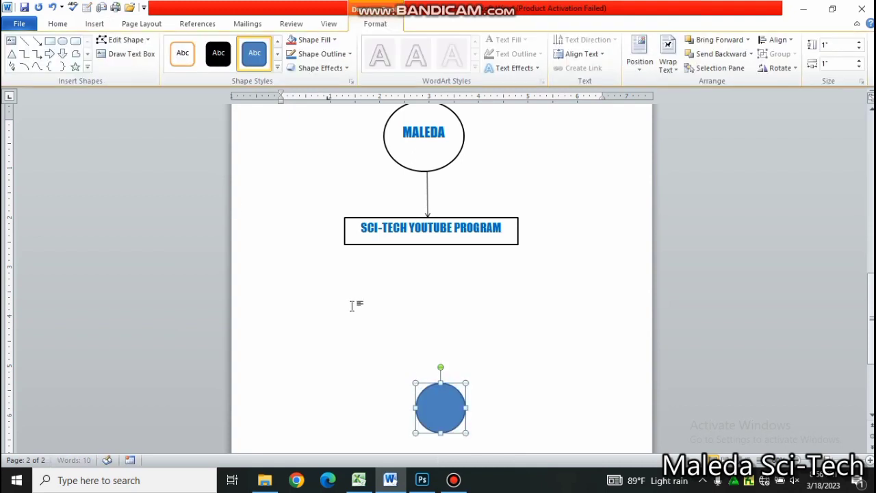
# Draw a small rectangle on the left and reshape it to about 0.71 × 1.4 inches
pyautogui.click(87, 67)
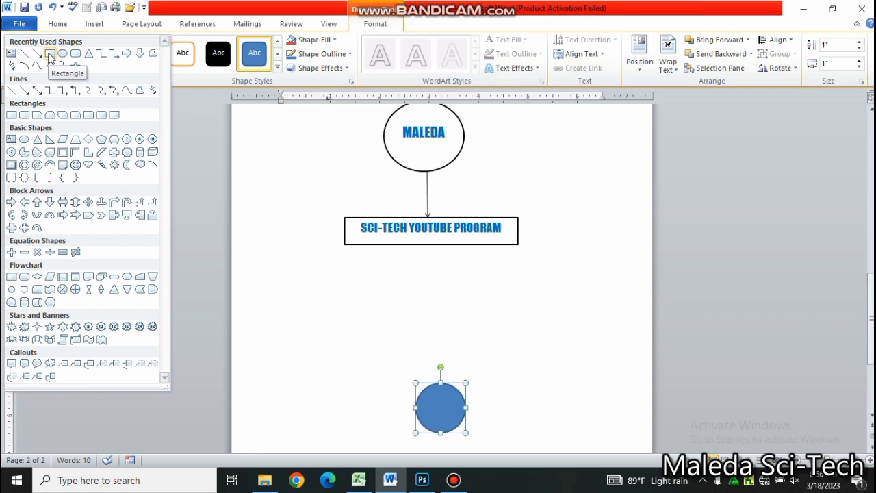
pyautogui.click(50, 54)
pyautogui.moveTo(290, 300); pyautogui.dragTo(341, 350)
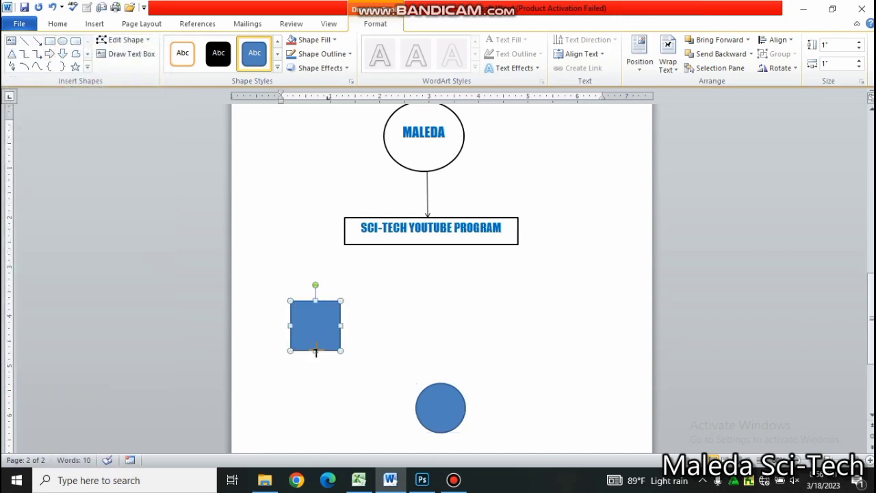
pyautogui.moveTo(317, 333)
pyautogui.mouseDown()
pyautogui.moveTo(271, 316)
pyautogui.moveTo(306, 340)
pyautogui.mouseUp()
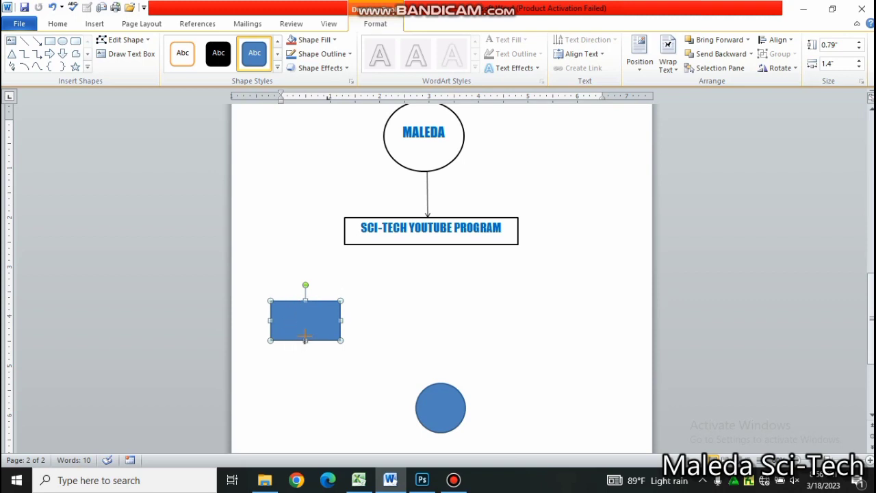
pyautogui.moveTo(305, 339); pyautogui.dragTo(305, 335)
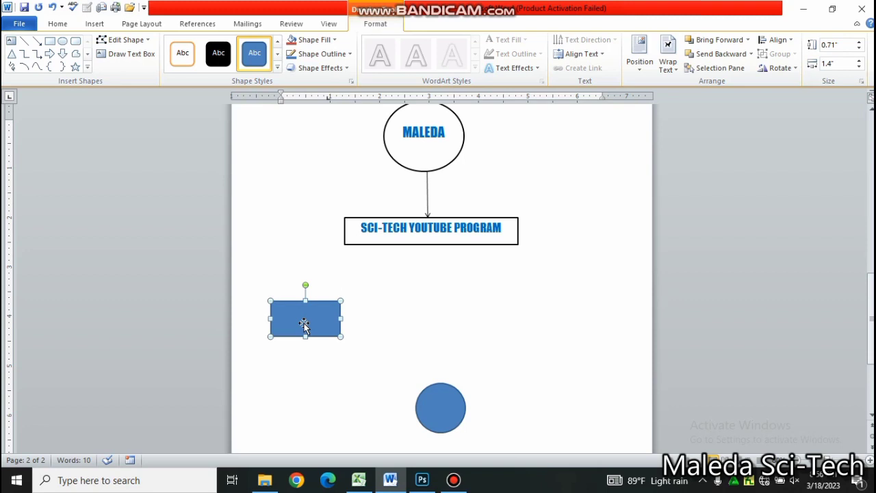
# Paste three rectangle copies into the other corners around the circle and link the top-left one to it
pyautogui.hotkey('ctrl', 'v')
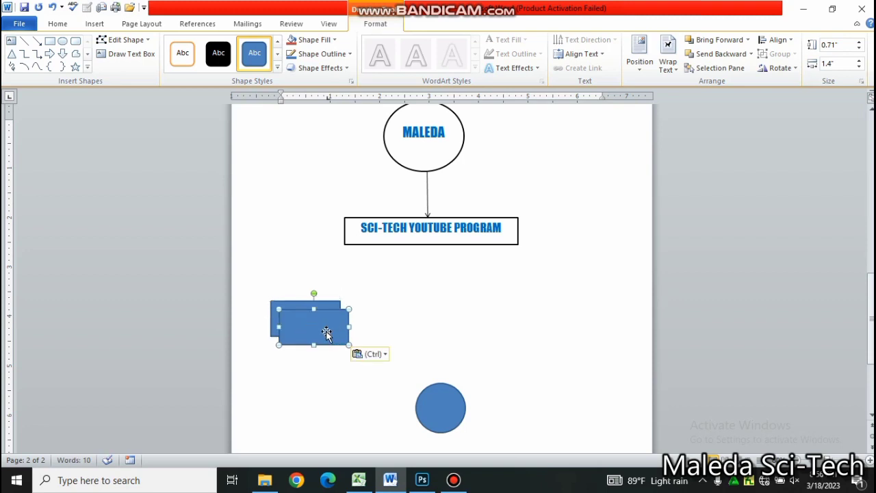
pyautogui.moveTo(326, 330); pyautogui.dragTo(596, 319)
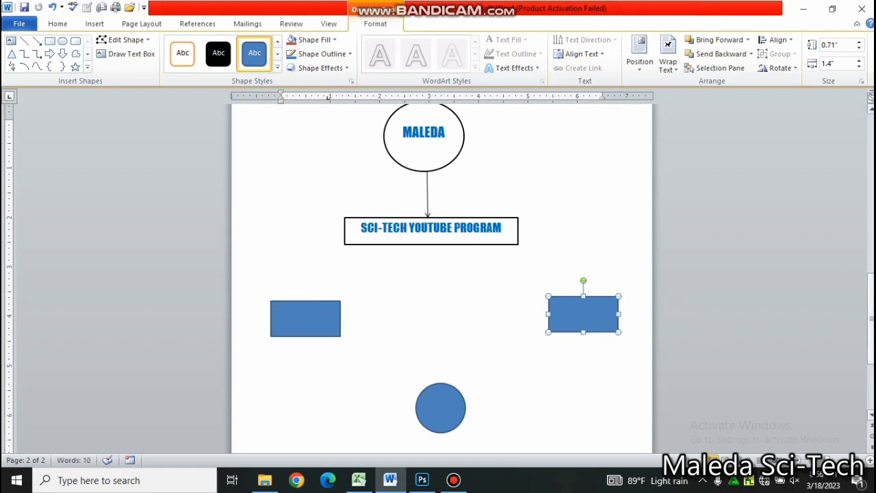
pyautogui.scroll(-4, 444, 204)
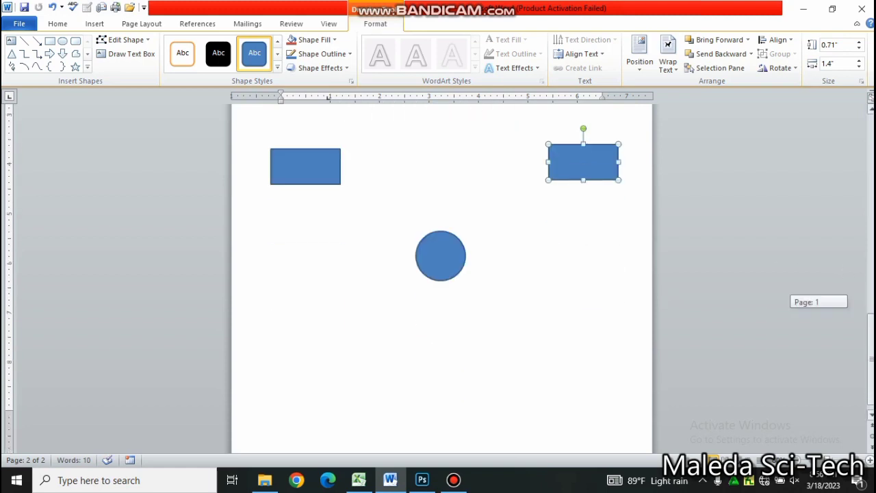
pyautogui.click(310, 178)
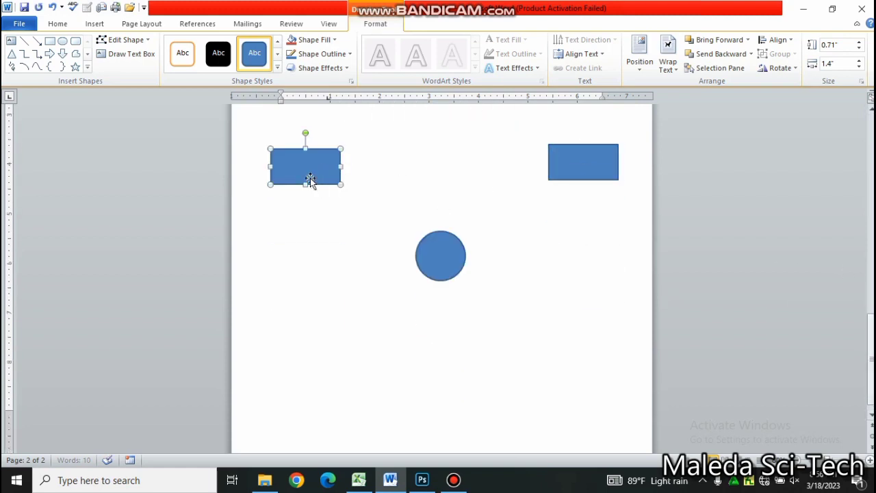
pyautogui.hotkey('ctrl', 'v')
pyautogui.moveTo(312, 179); pyautogui.dragTo(309, 350)
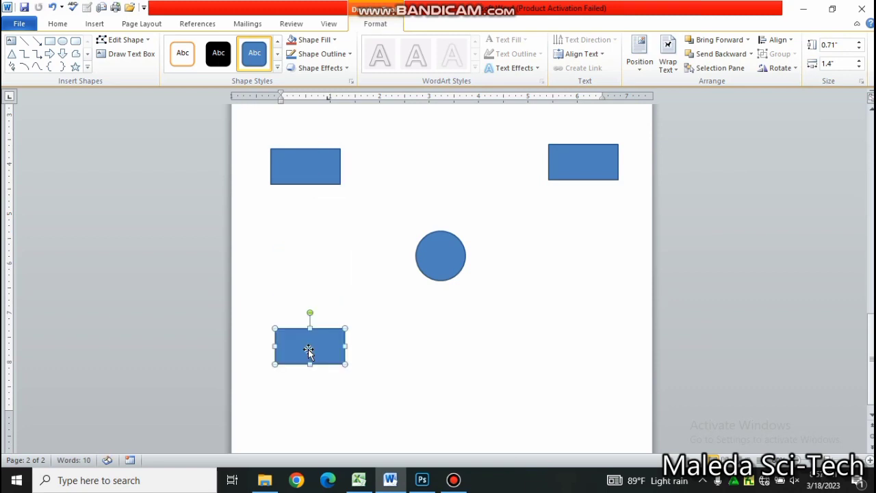
pyautogui.hotkey('ctrl', 'v')
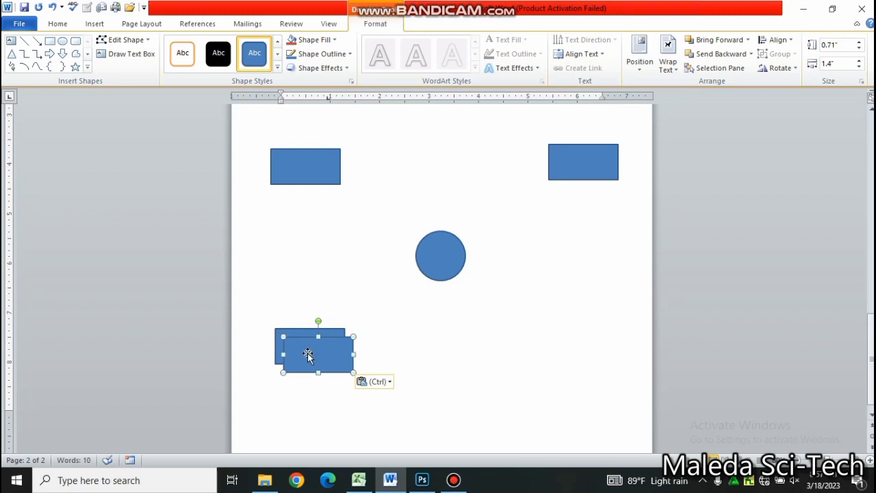
pyautogui.moveTo(502, 373); pyautogui.dragTo(584, 356)
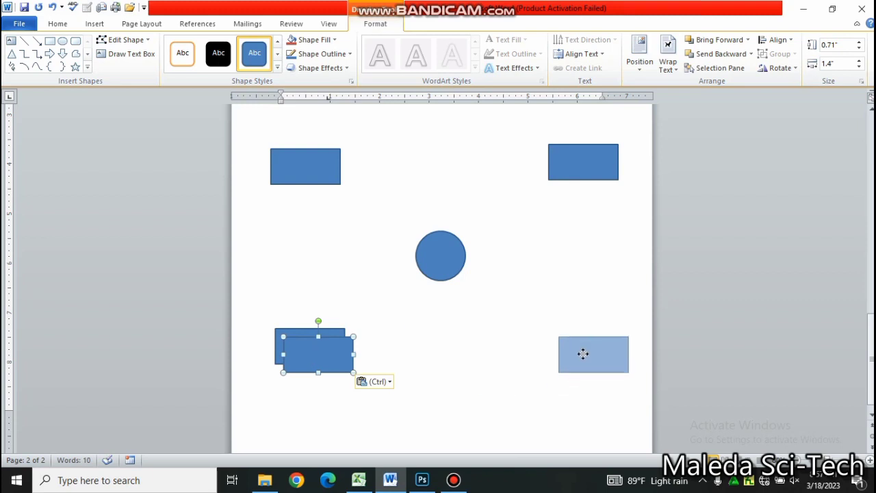
pyautogui.click(37, 42)
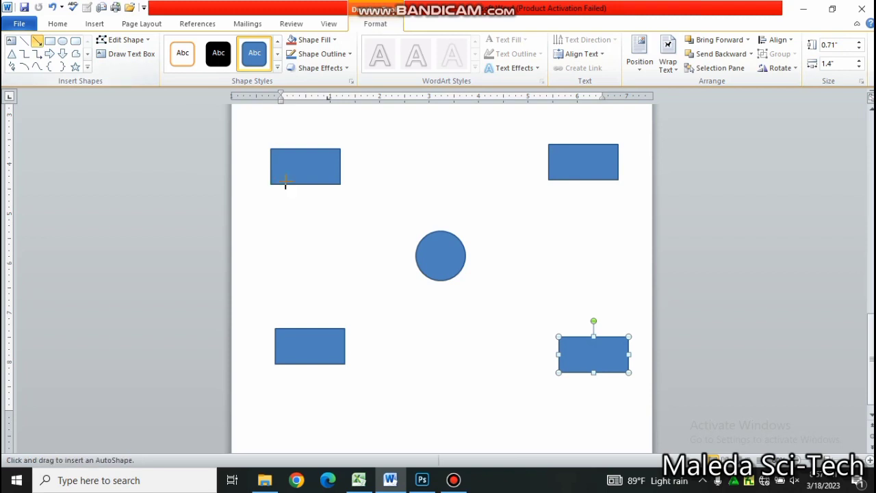
pyautogui.moveTo(311, 187); pyautogui.dragTo(415, 244)
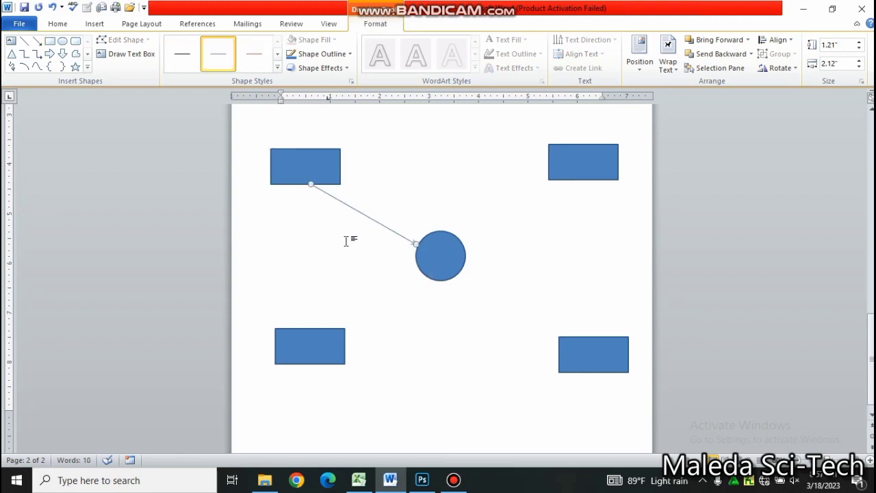
# Replace the earlier line with an arrow between the circle and the top-left rectangle
pyautogui.press('Delete')
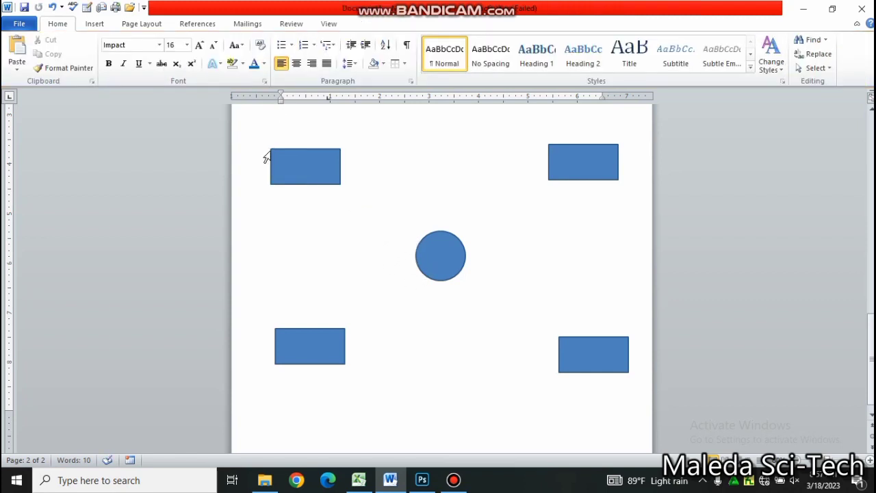
pyautogui.click(98, 26)
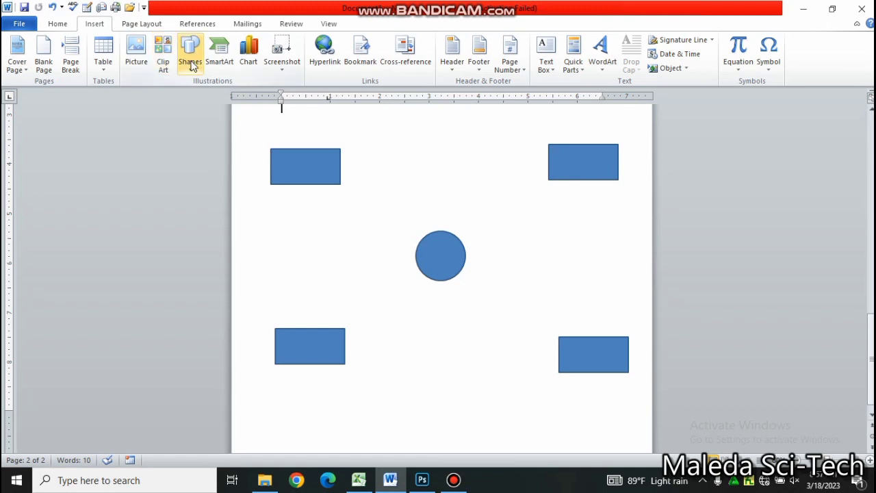
pyautogui.click(190, 65)
pyautogui.click(210, 96)
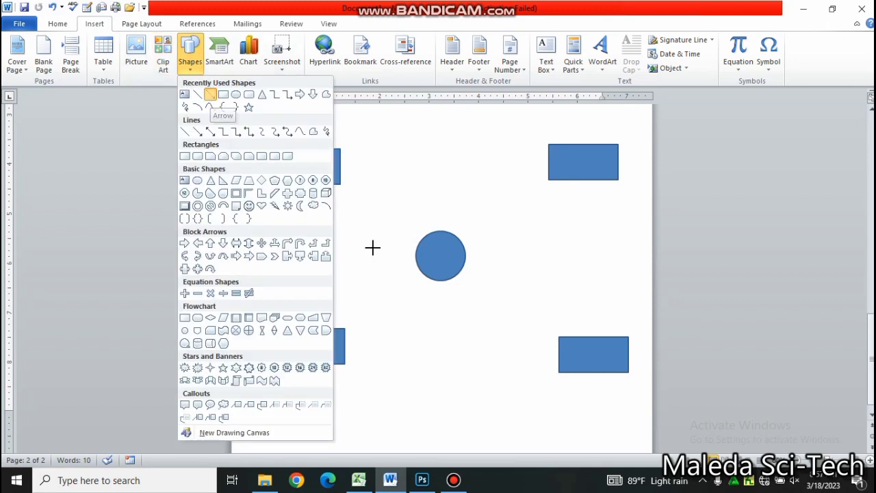
pyautogui.moveTo(417, 251); pyautogui.dragTo(313, 184)
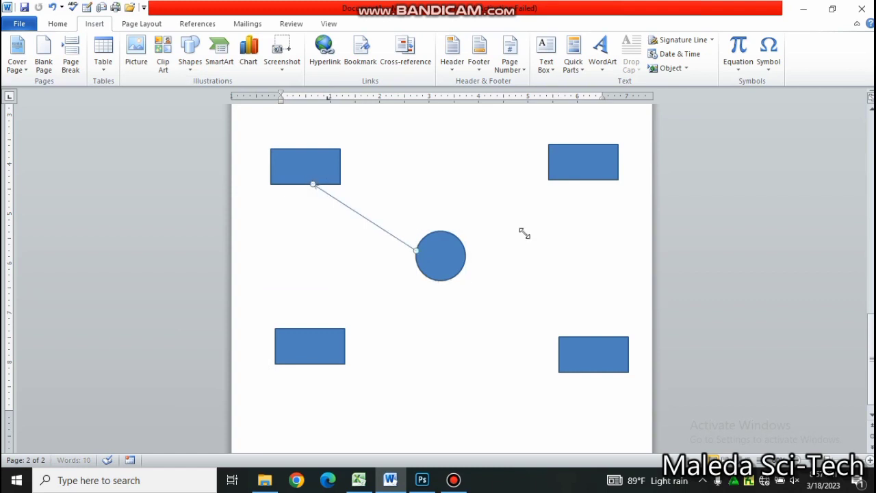
# Draw arrows from the circle to the lower-left, upper-right and lower-right rectangles
pyautogui.moveTo(732, 5)
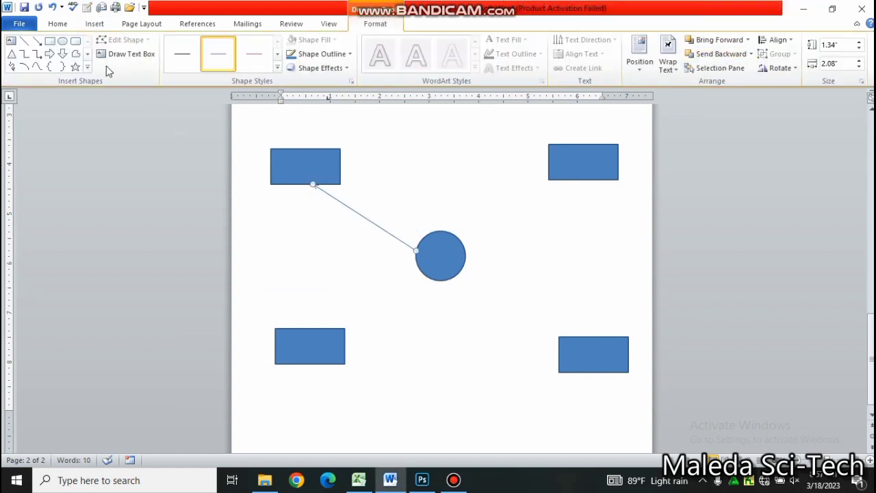
pyautogui.click(38, 44)
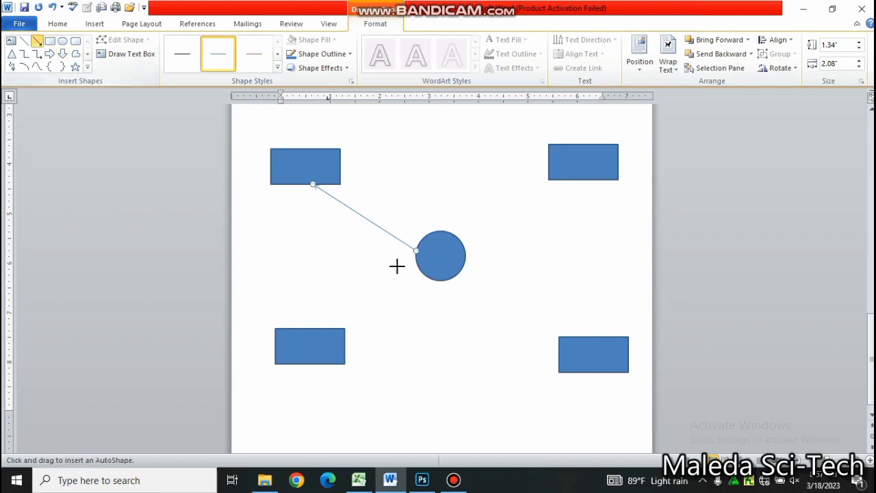
pyautogui.moveTo(416, 267); pyautogui.dragTo(313, 327)
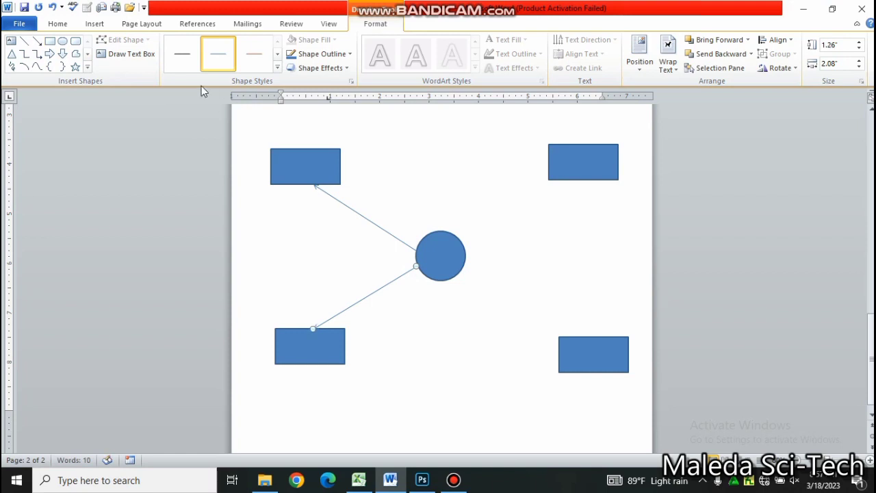
pyautogui.click(38, 43)
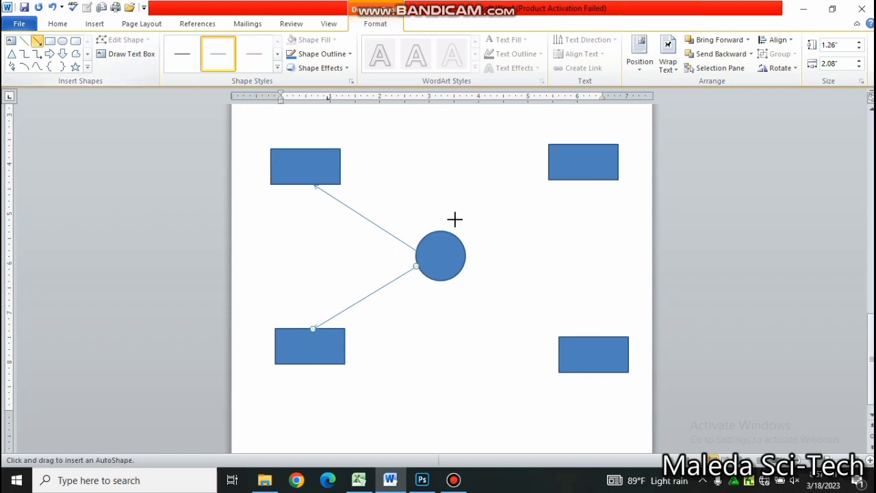
pyautogui.moveTo(466, 245); pyautogui.dragTo(576, 180)
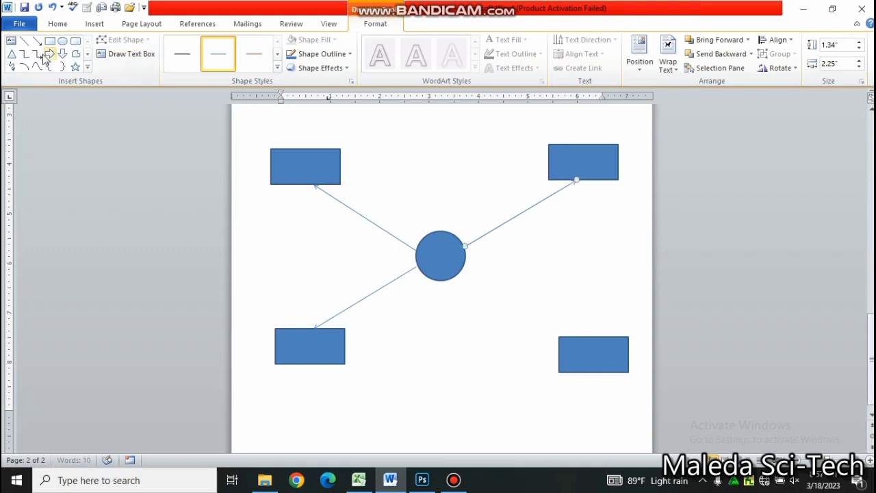
pyautogui.click(37, 42)
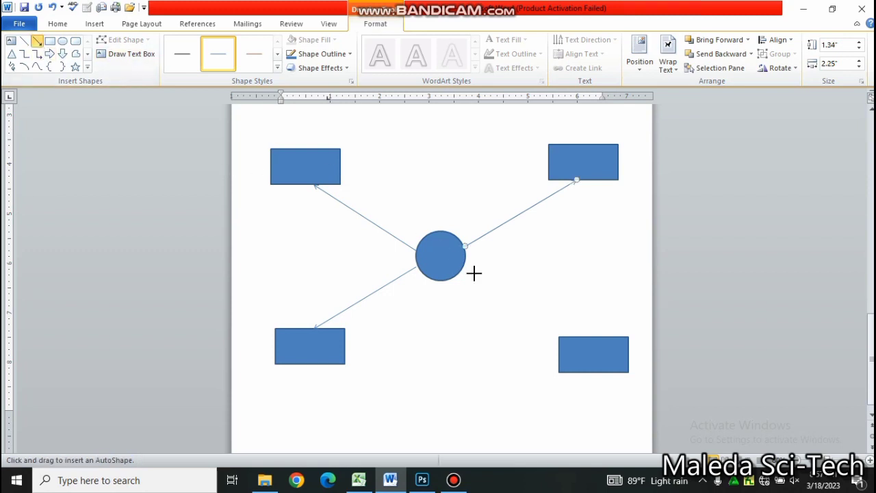
pyautogui.moveTo(464, 269); pyautogui.dragTo(590, 336)
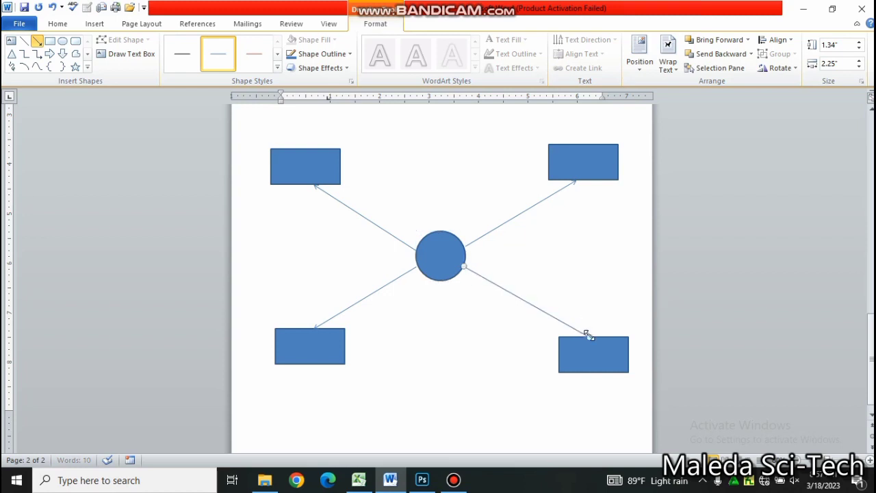
pyautogui.click(420, 329)
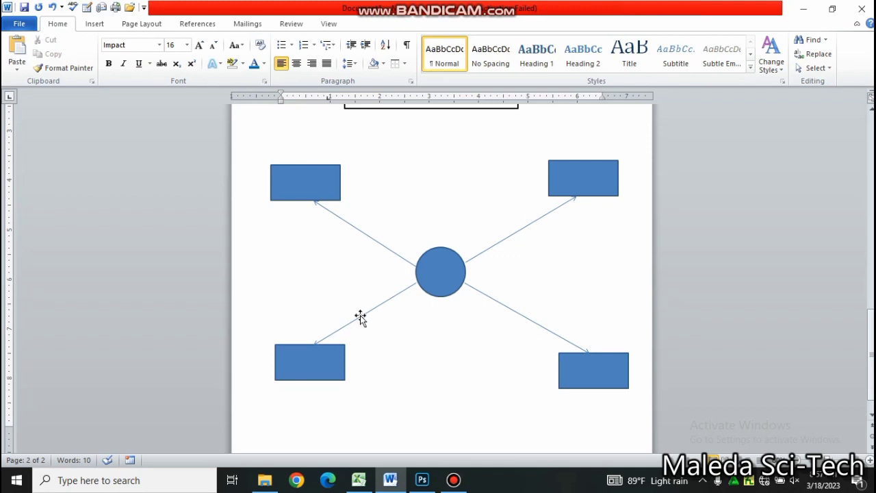
pyautogui.click(312, 345)
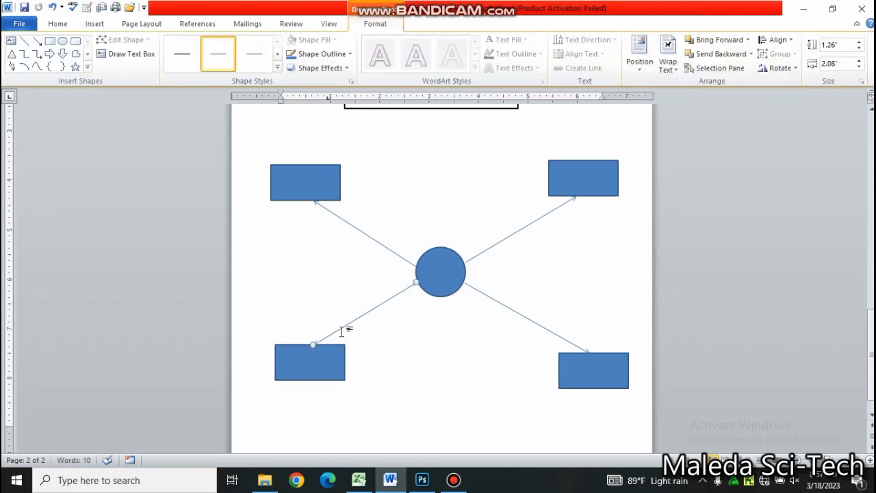
# Restyle the top-left and bottom-left rectangles with the white-fill, black-outline preset
pyautogui.click(454, 274)
pyautogui.click(327, 180)
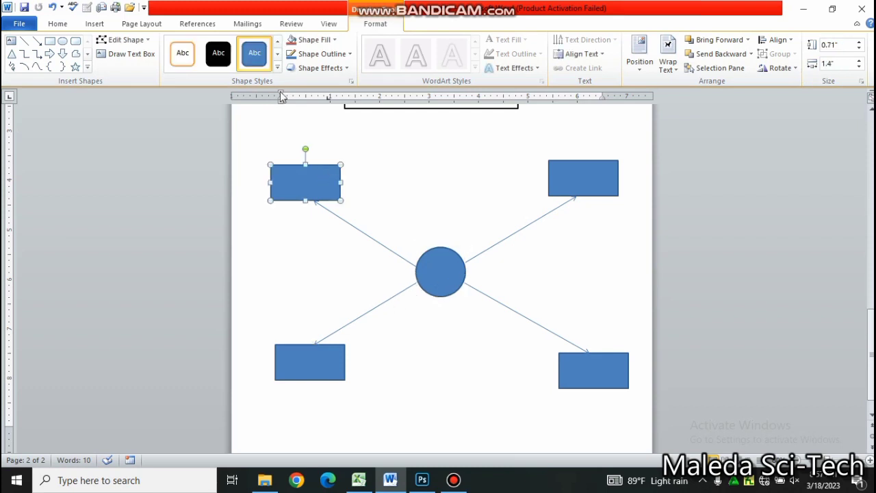
pyautogui.click(278, 69)
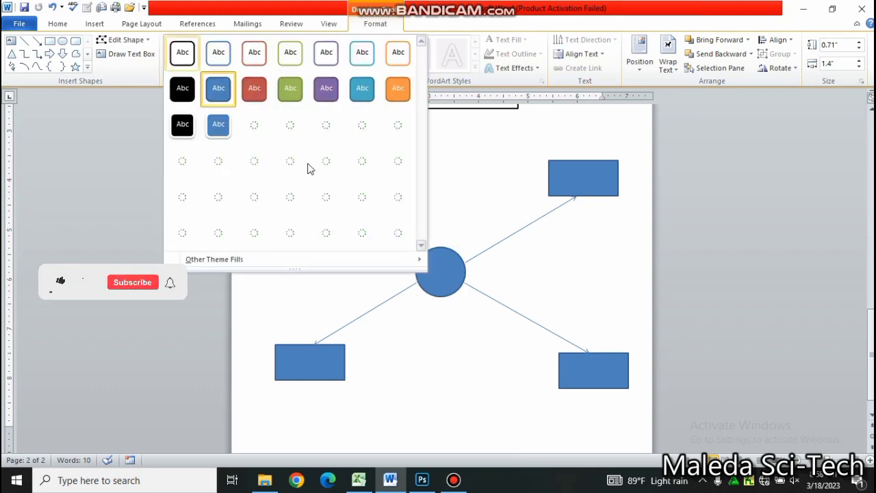
pyautogui.click(182, 53)
pyautogui.click(314, 354)
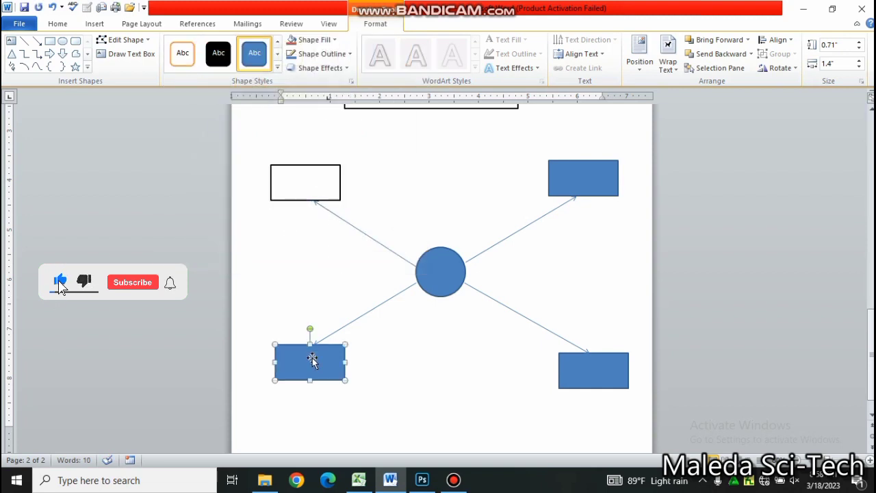
pyautogui.click(277, 69)
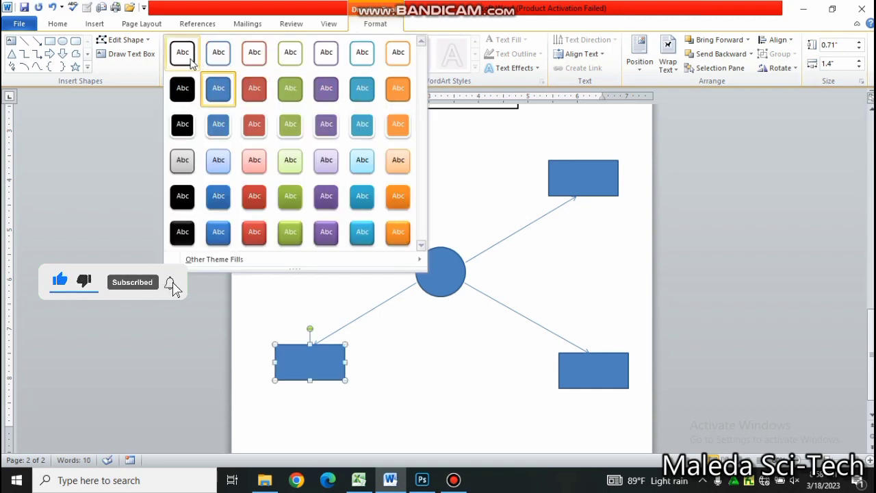
pyautogui.click(183, 53)
# Apply the same white, black-outlined style to the top-right rectangle, circle and bottom-right rectangle
pyautogui.click(571, 171)
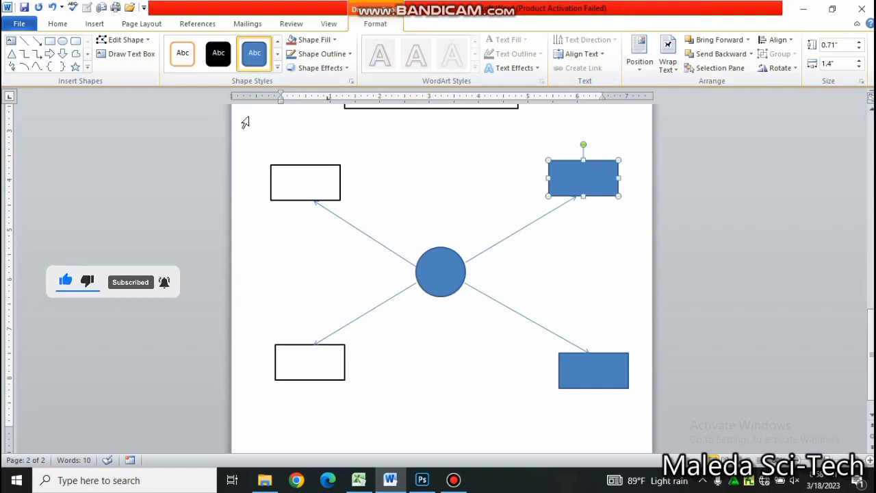
pyautogui.click(277, 69)
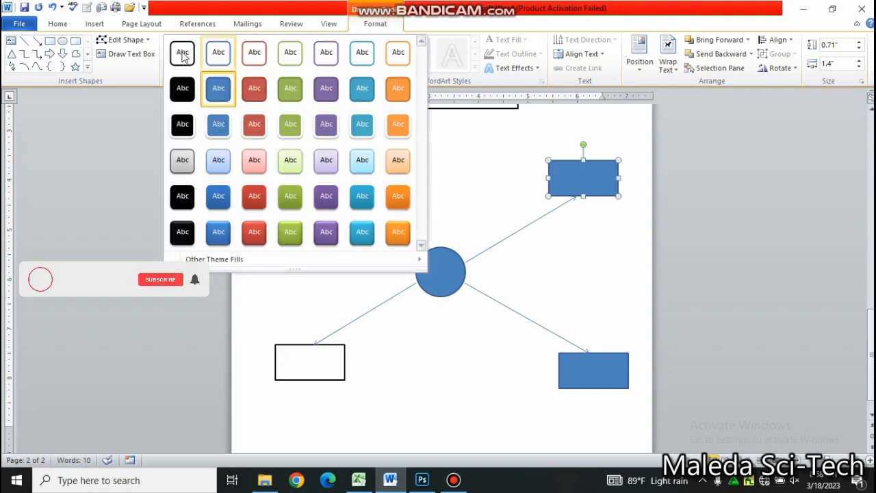
pyautogui.click(182, 53)
pyautogui.click(444, 259)
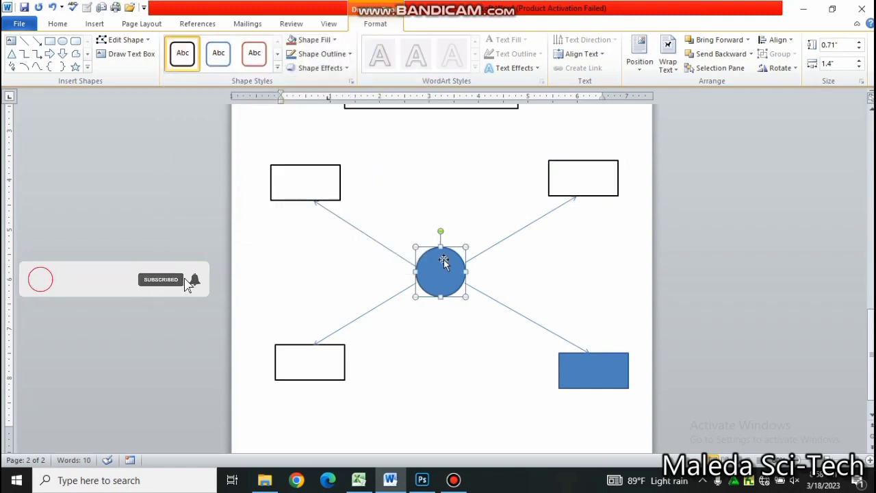
pyautogui.click(278, 69)
pyautogui.click(182, 54)
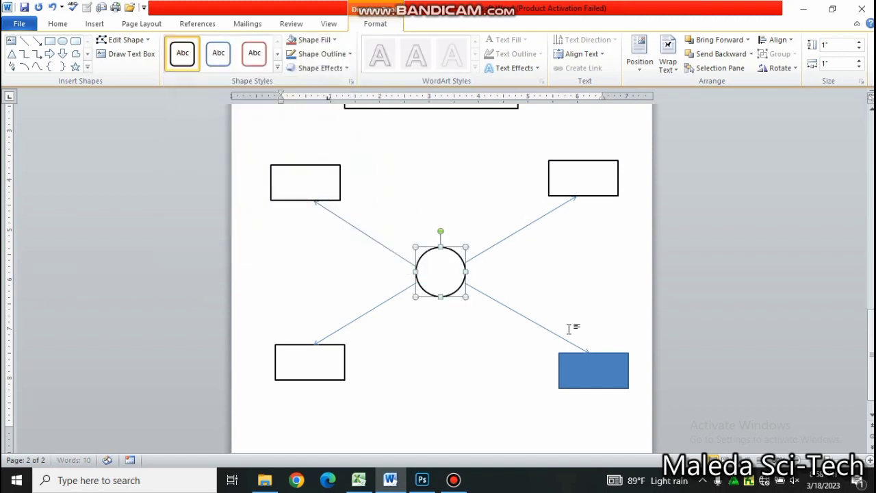
pyautogui.click(598, 377)
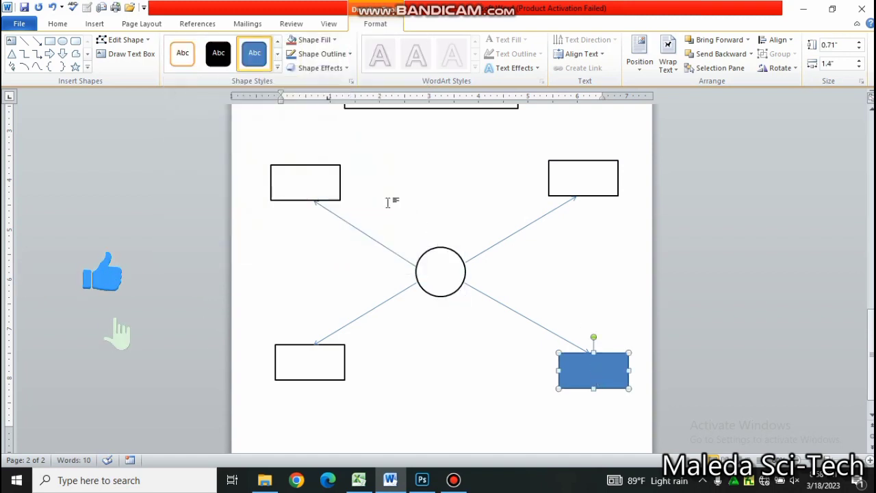
pyautogui.click(277, 69)
pyautogui.click(182, 53)
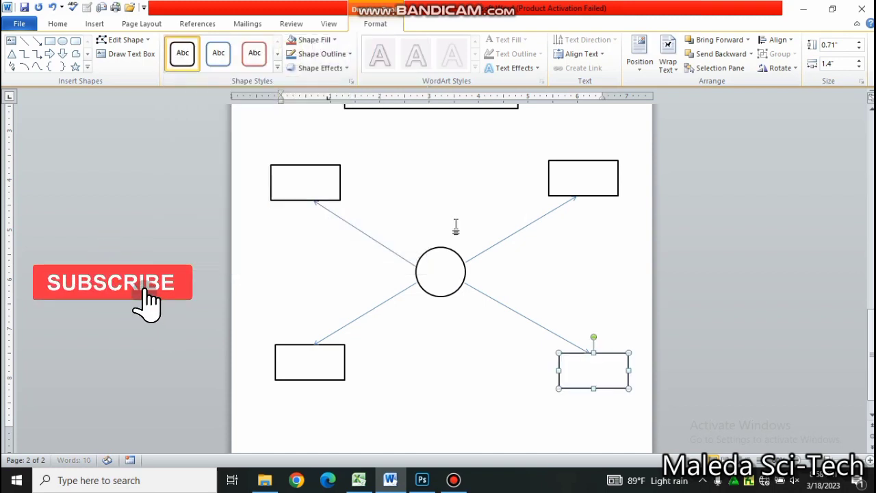
pyautogui.moveTo(734, 6)
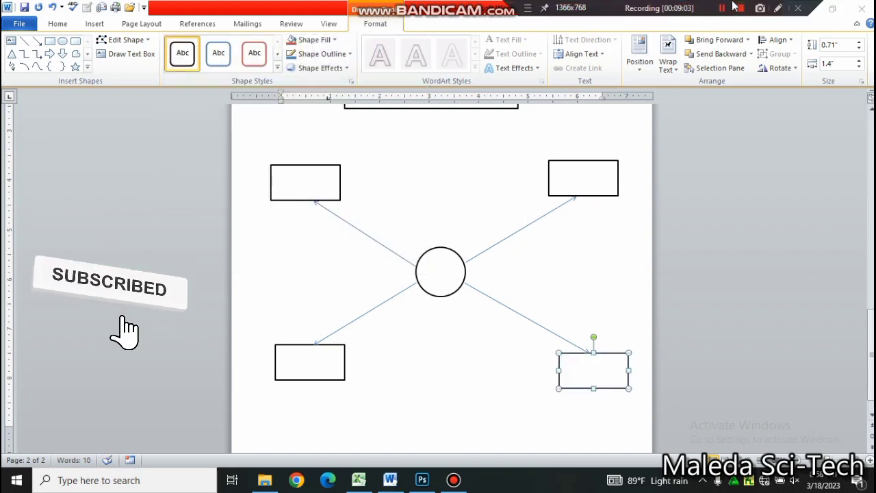
# Shorten all four arrows by pulling their ends back toward the circle
pyautogui.click(379, 306)
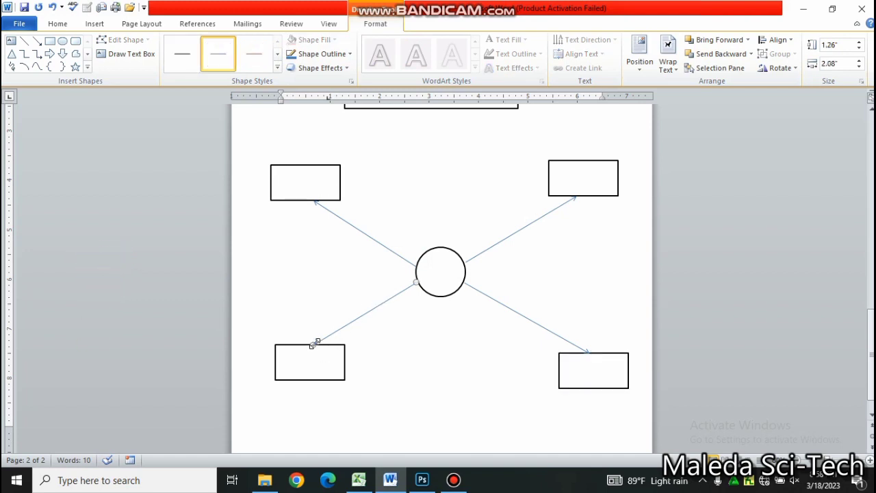
pyautogui.moveTo(317, 340); pyautogui.dragTo(340, 318)
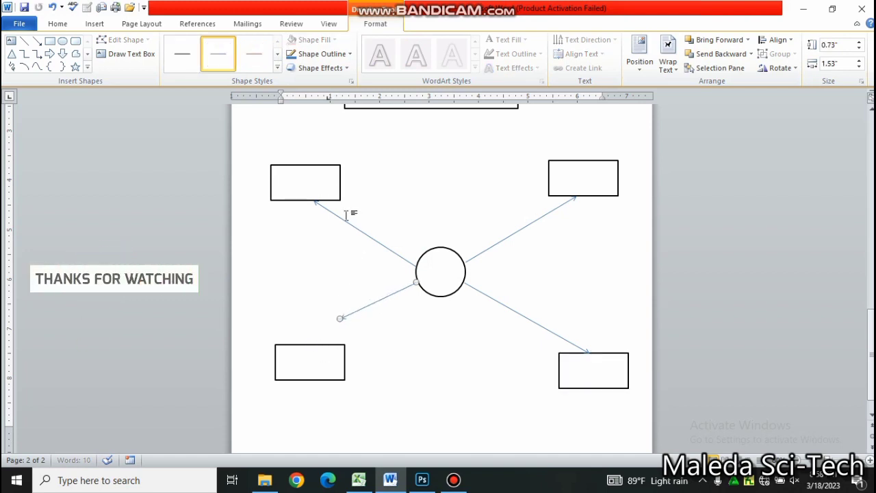
pyautogui.moveTo(342, 219); pyautogui.dragTo(348, 223)
pyautogui.click(548, 216)
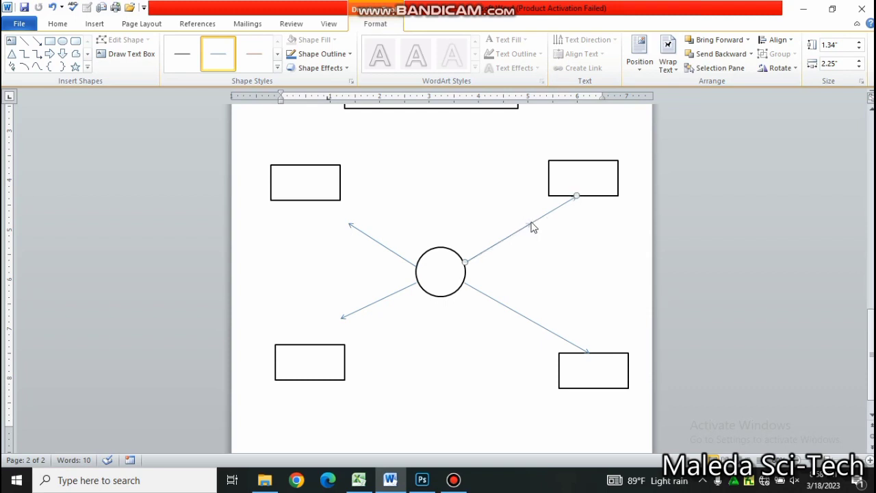
pyautogui.moveTo(531, 222); pyautogui.dragTo(530, 222)
pyautogui.click(521, 316)
pyautogui.moveTo(527, 319); pyautogui.dragTo(526, 317)
# Move the four boxes inward so each sits at its arrow's tip
pyautogui.click(583, 368)
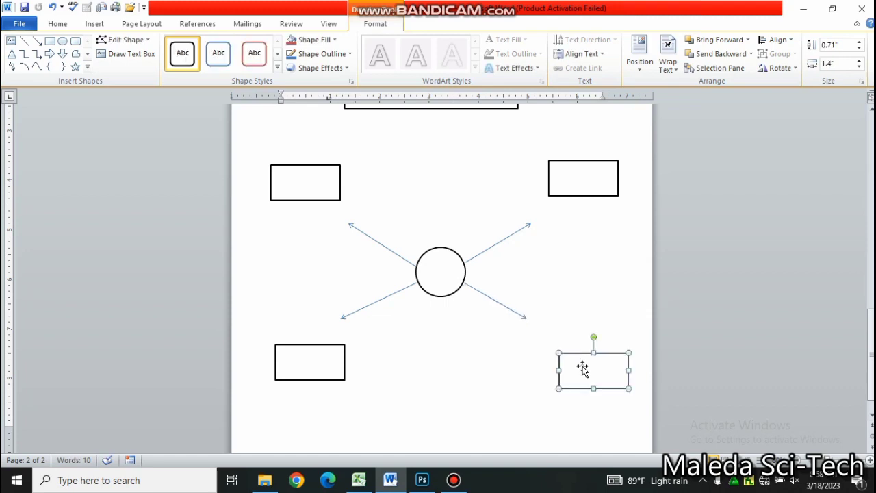
pyautogui.moveTo(583, 367)
pyautogui.mouseDown()
pyautogui.moveTo(525, 352)
pyautogui.moveTo(523, 336)
pyautogui.mouseUp()
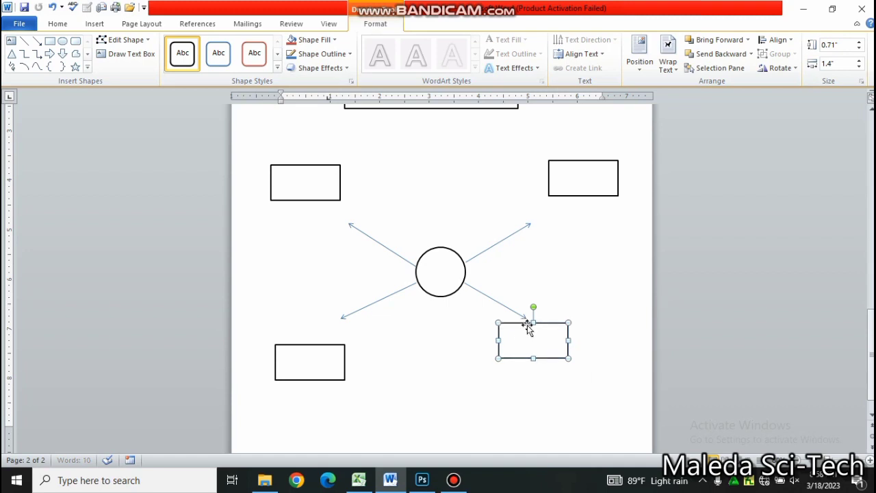
pyautogui.click(577, 190)
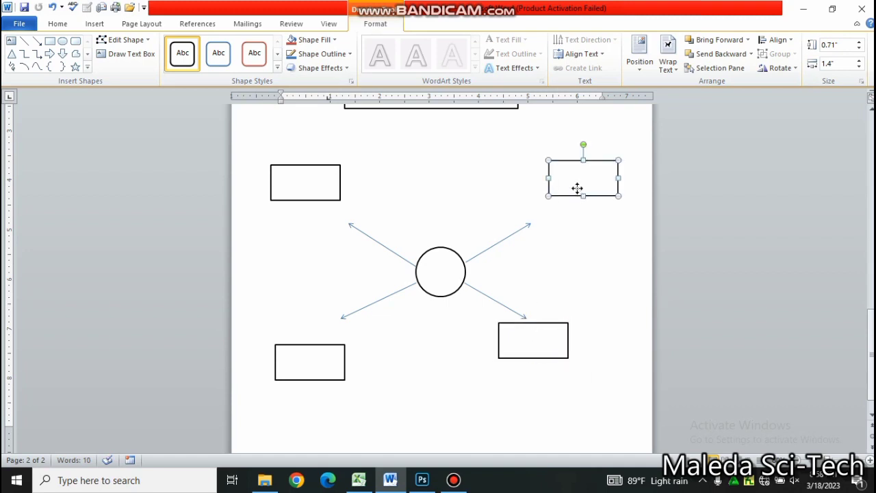
pyautogui.moveTo(577, 188); pyautogui.dragTo(532, 212)
pyautogui.click(301, 176)
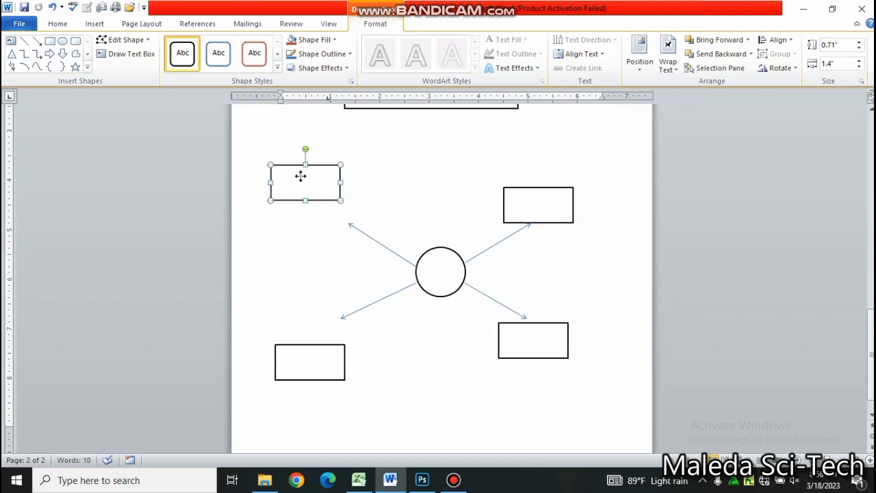
pyautogui.moveTo(300, 176); pyautogui.dragTo(334, 196)
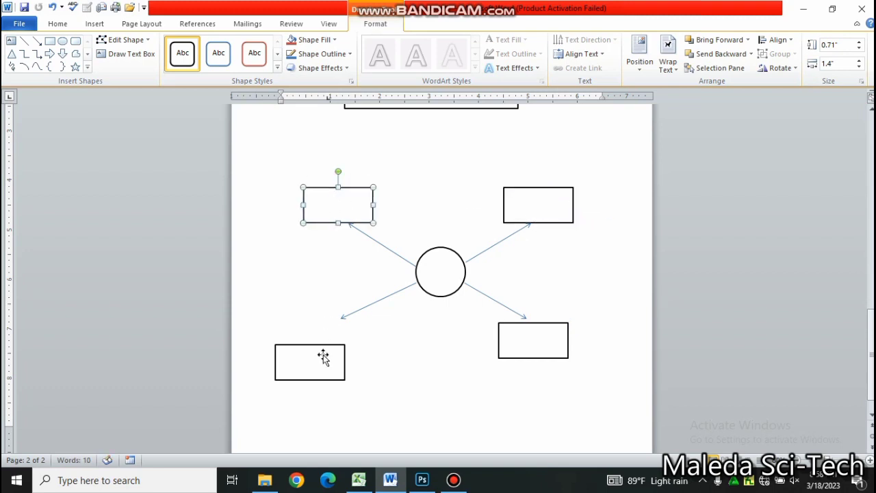
pyautogui.moveTo(324, 357); pyautogui.dragTo(317, 320)
pyautogui.moveTo(334, 336); pyautogui.dragTo(341, 334)
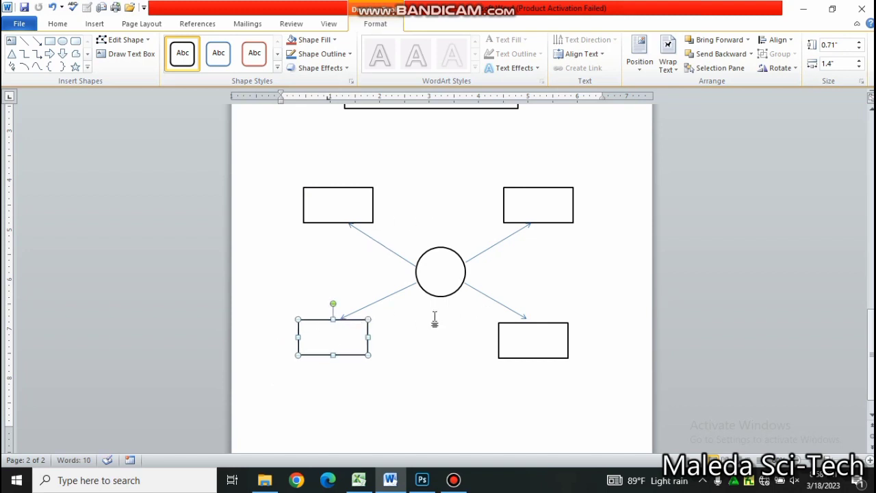
pyautogui.click(426, 264)
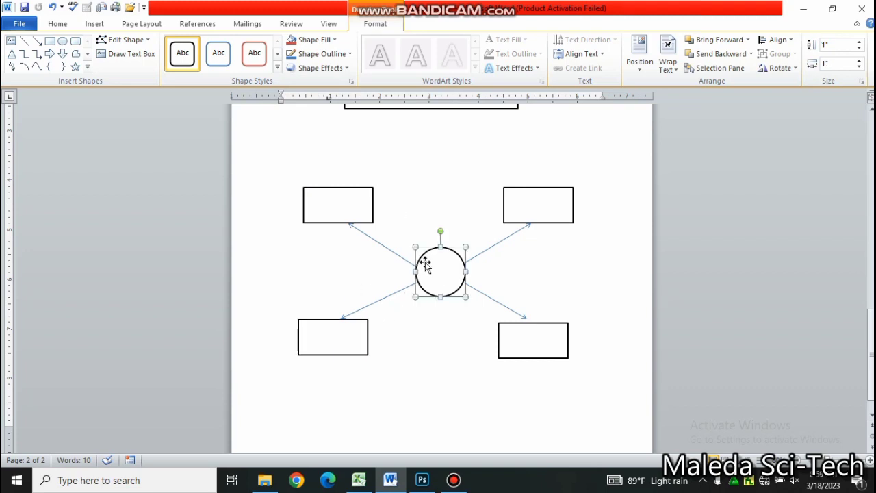
pyautogui.click(725, 6)
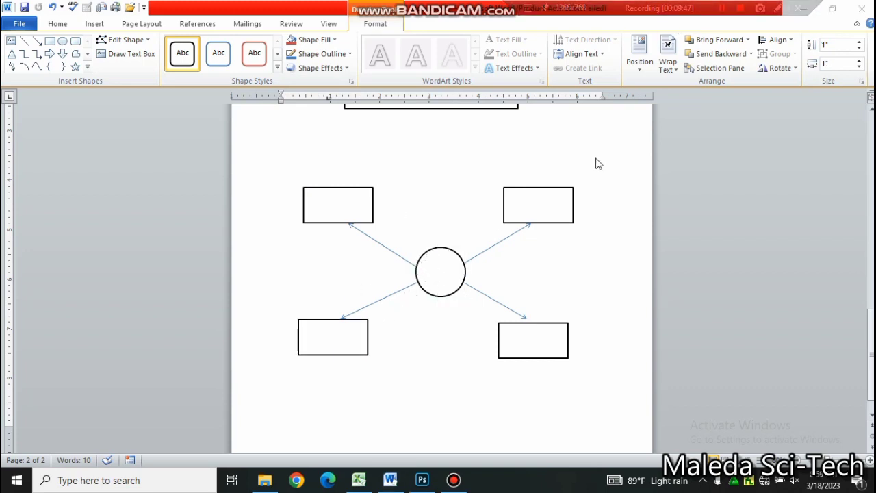
pyautogui.click(417, 342)
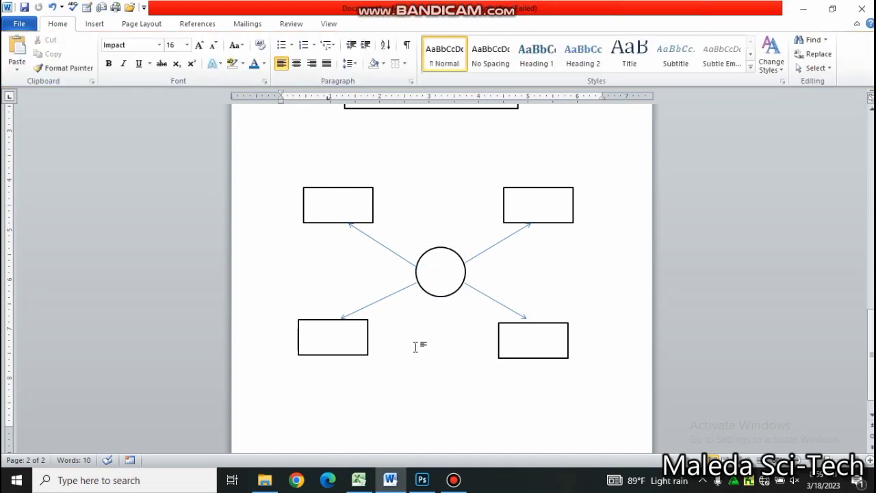
# Type the BLOCK DIAGRAM title and make it centred, size 20, Impact, in blue
pyautogui.moveTo(706, 6)
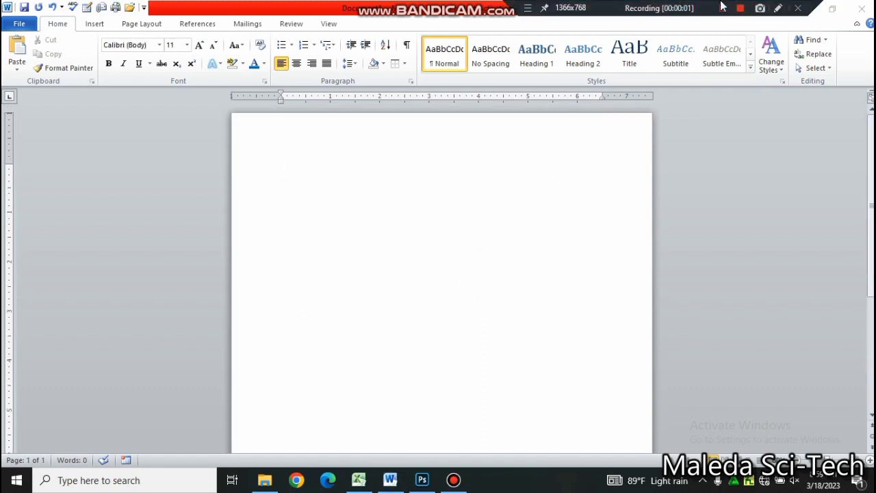
pyautogui.click(354, 190)
pyautogui.write('BLOCK')
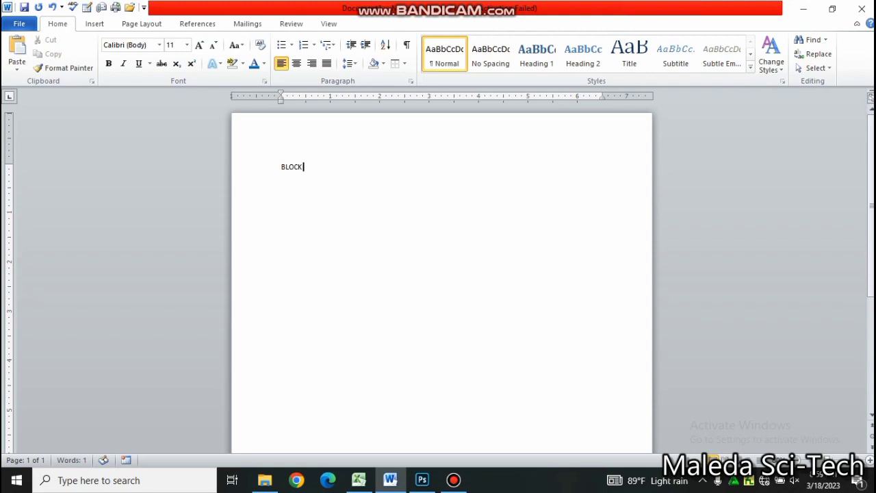
pyautogui.write(' DIAGRAM')
pyautogui.moveTo(279, 168); pyautogui.dragTo(384, 180)
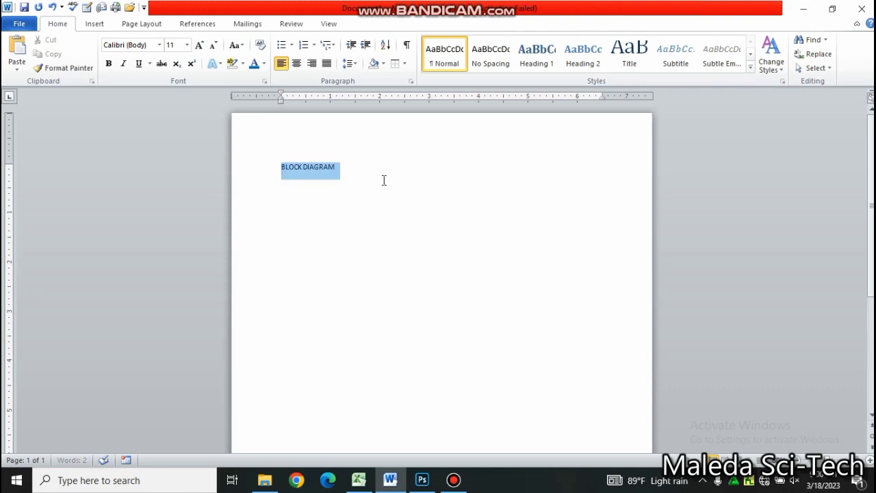
pyautogui.click(296, 65)
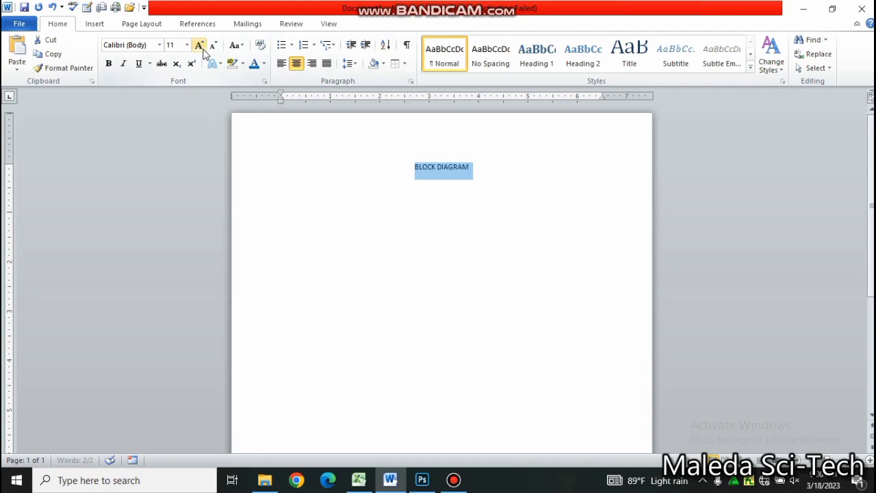
pyautogui.click(199, 45)
pyautogui.click(199, 45)
pyautogui.click(199, 45)
pyautogui.click(200, 45)
pyautogui.click(199, 45)
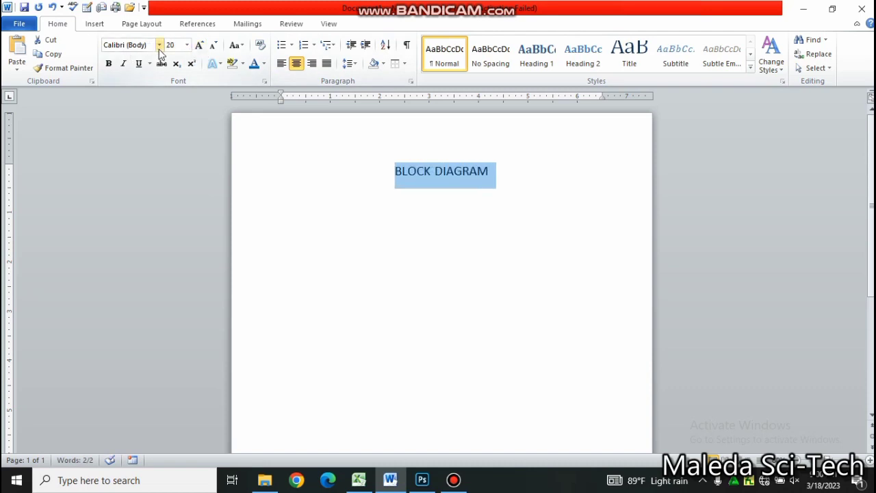
pyautogui.click(159, 47)
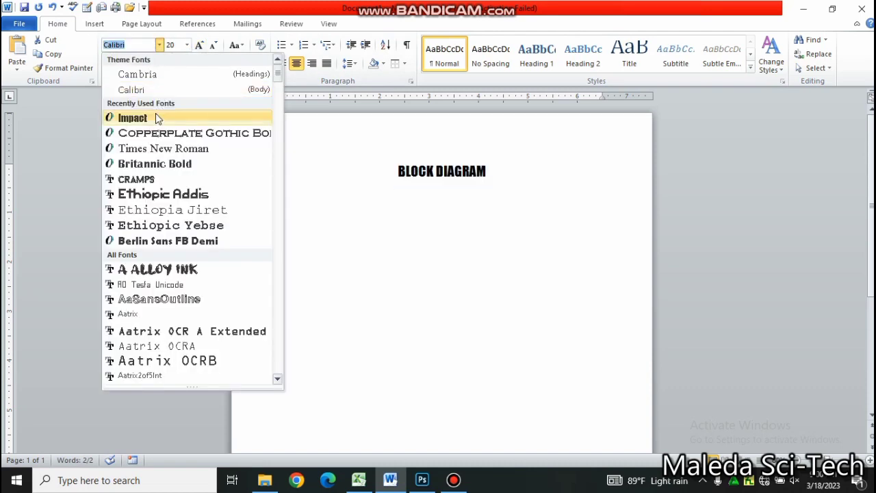
pyautogui.click(157, 119)
pyautogui.click(254, 64)
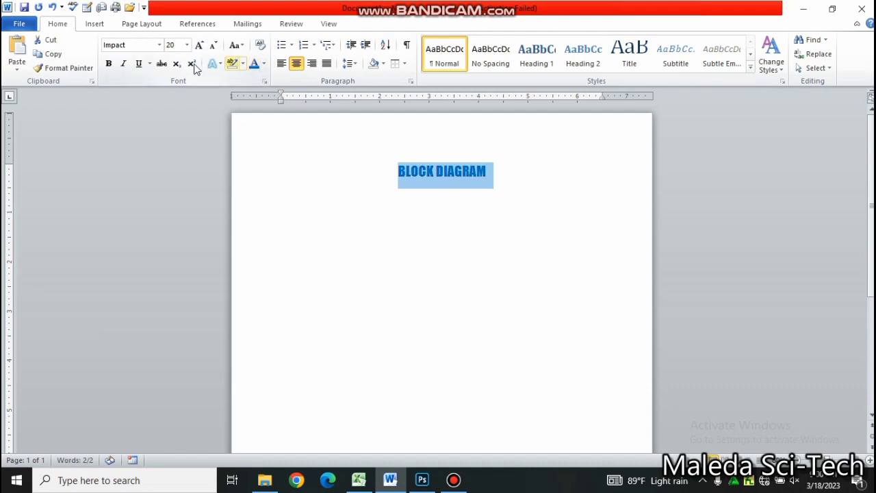
# Give the title line pale green shading with borders below and above it
pyautogui.click(382, 67)
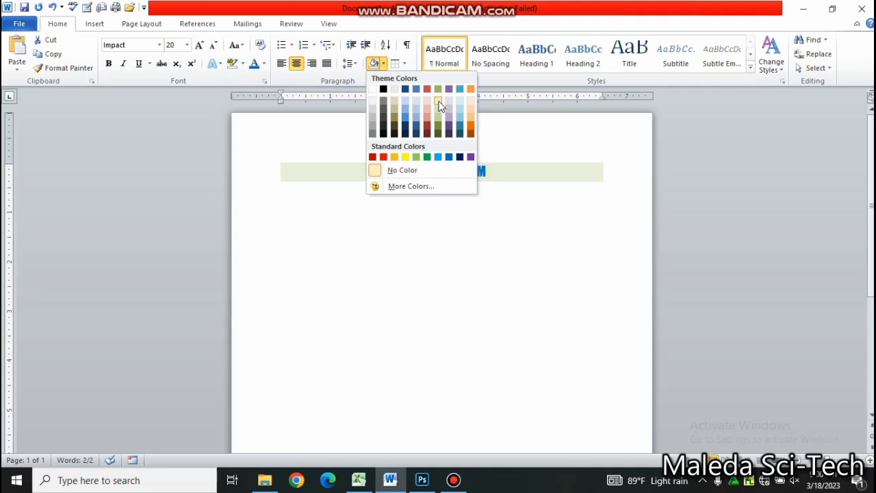
pyautogui.click(439, 105)
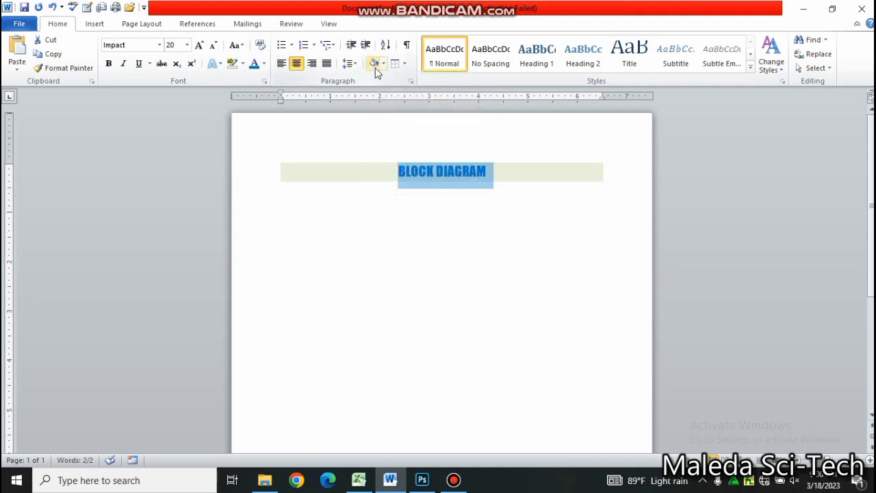
pyautogui.click(404, 64)
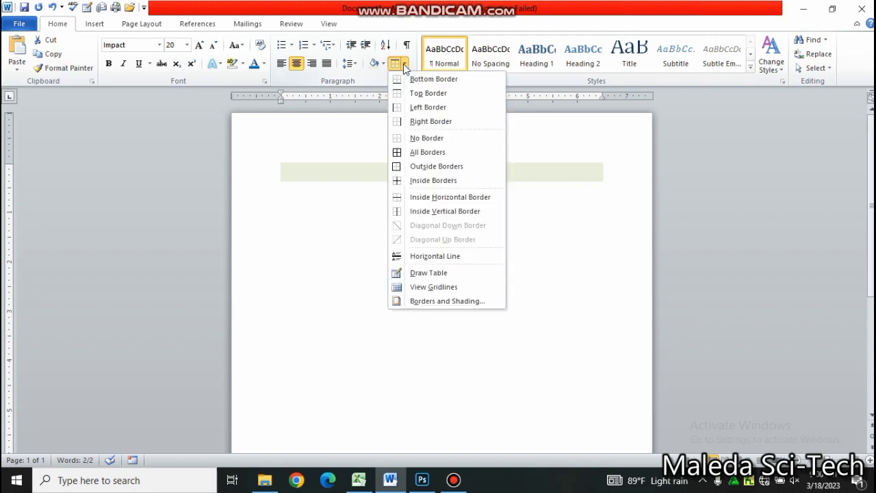
pyautogui.click(409, 80)
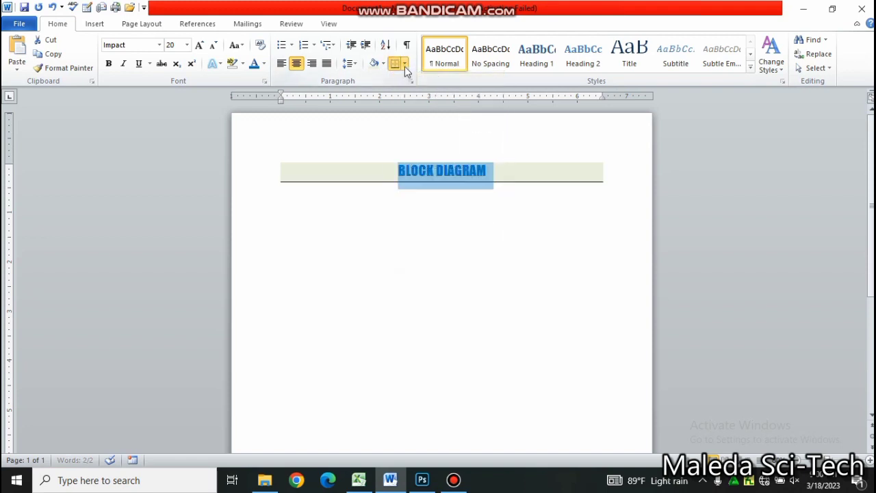
pyautogui.click(405, 65)
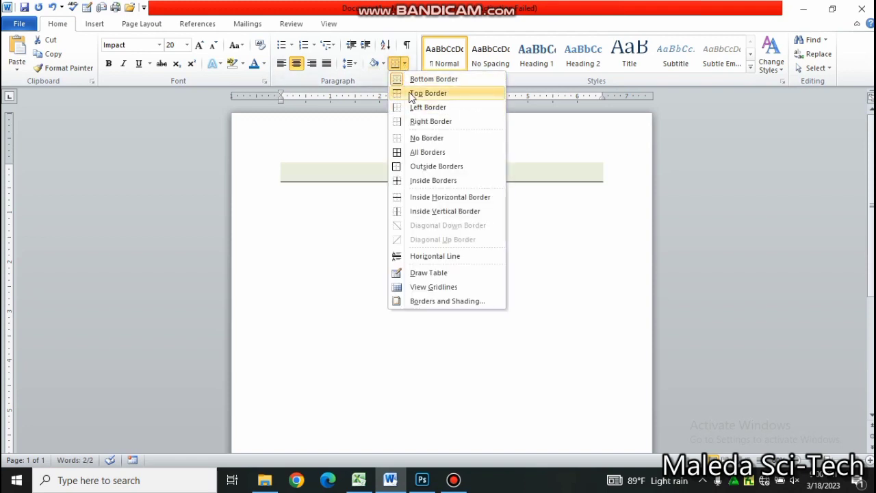
pyautogui.click(411, 93)
pyautogui.click(333, 250)
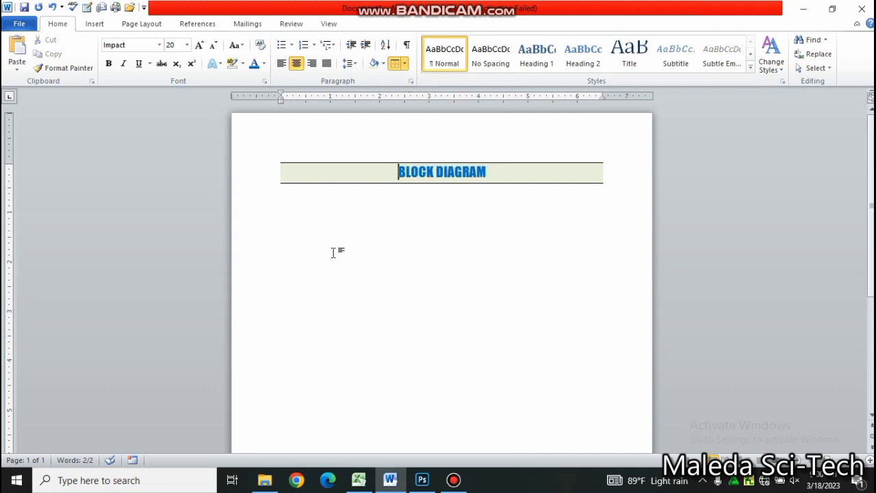
pyautogui.click(294, 204)
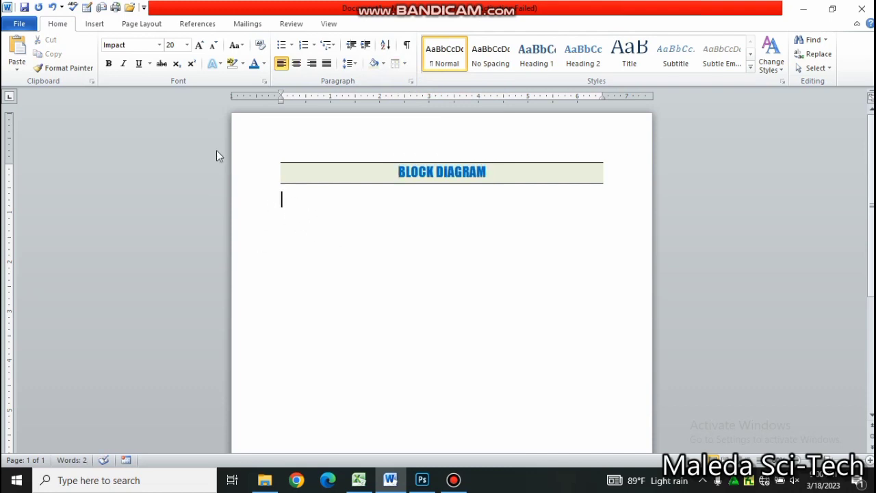
# Draw a 0.39 × 3.07-inch rectangle under the title, styled white with black outline
pyautogui.click(95, 24)
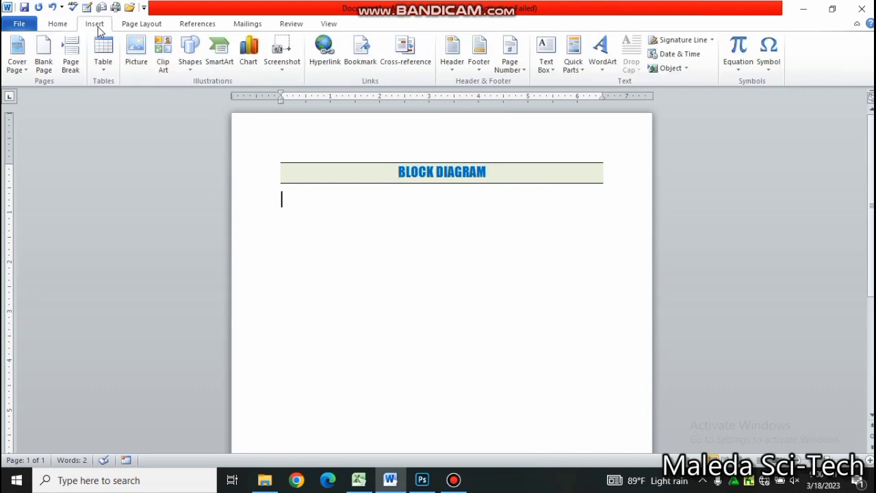
pyautogui.click(192, 55)
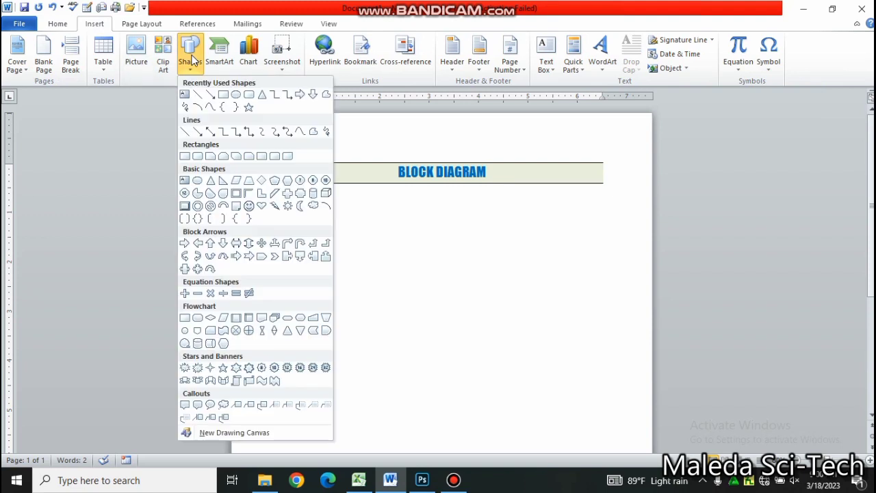
pyautogui.click(223, 95)
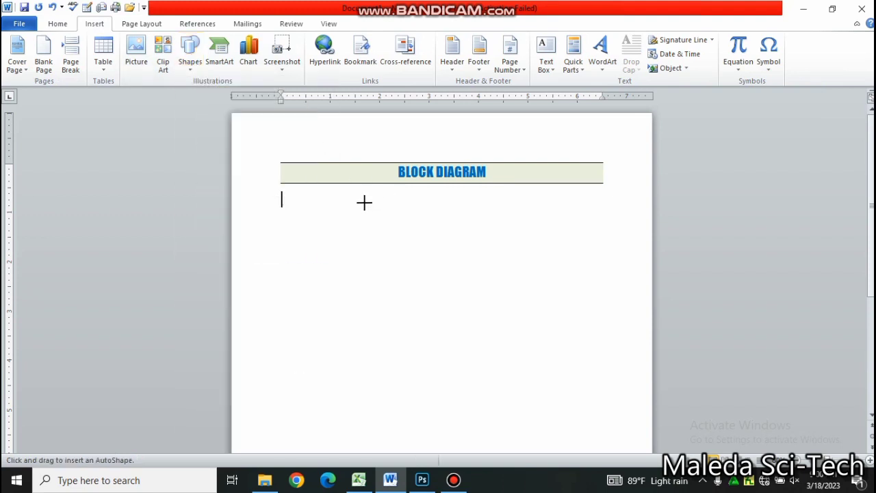
pyautogui.moveTo(383, 204); pyautogui.dragTo(434, 254)
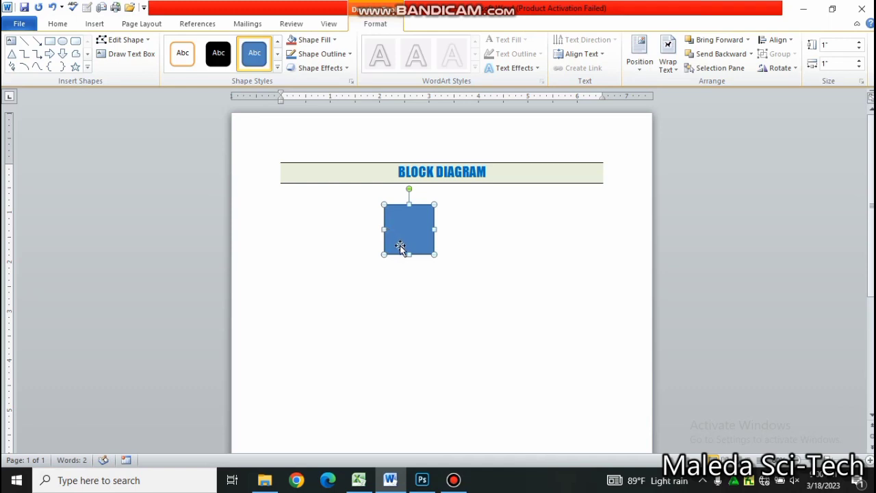
pyautogui.moveTo(409, 254)
pyautogui.mouseDown()
pyautogui.moveTo(409, 224)
pyautogui.moveTo(339, 214)
pyautogui.mouseUp()
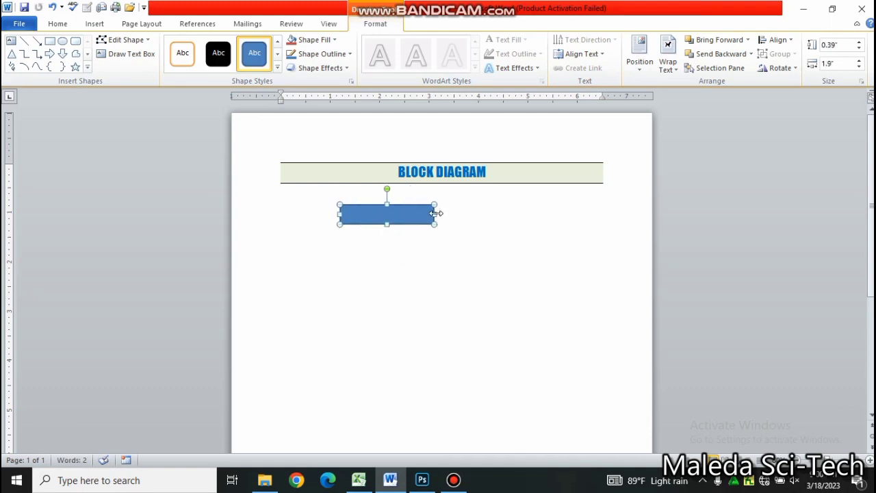
pyautogui.moveTo(434, 214); pyautogui.dragTo(492, 214)
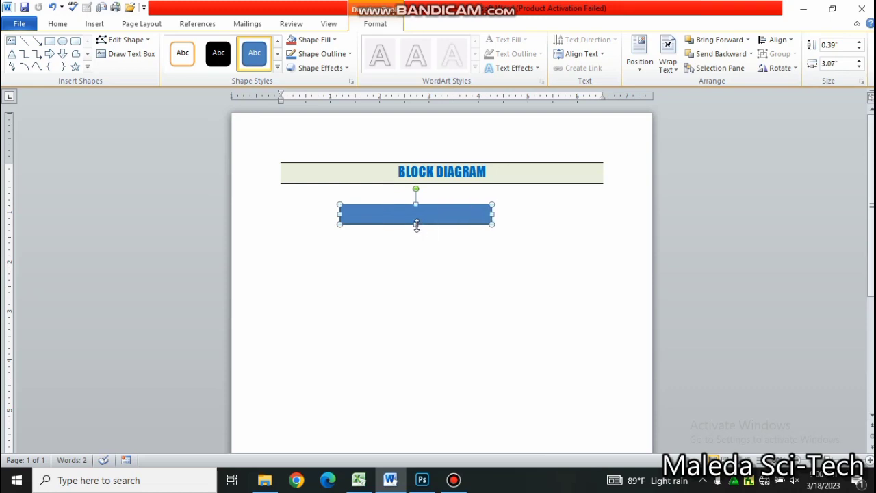
pyautogui.moveTo(422, 218); pyautogui.dragTo(432, 217)
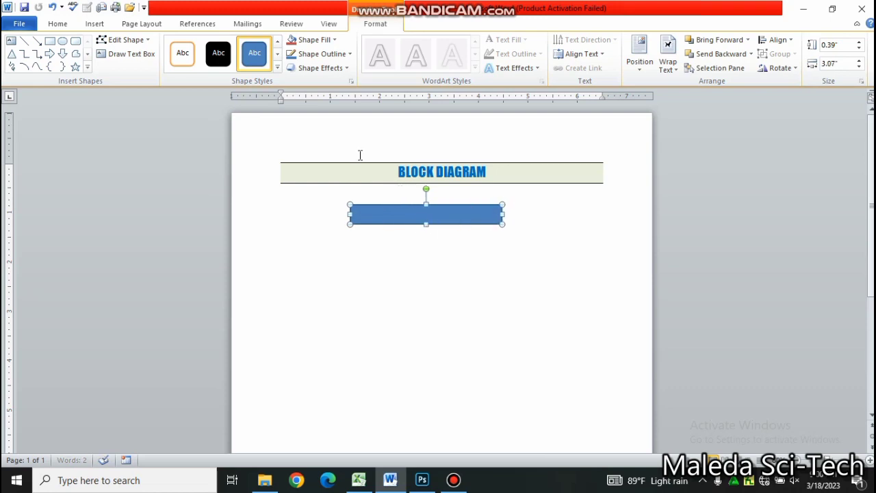
pyautogui.click(277, 68)
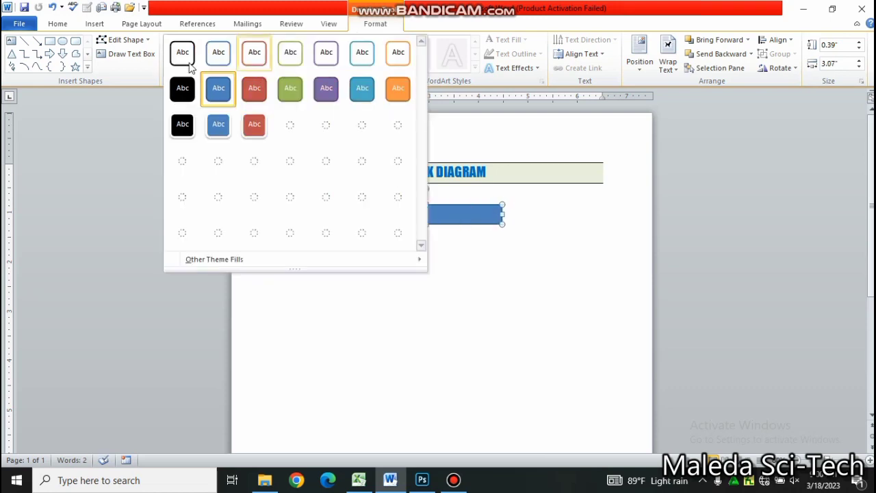
pyautogui.click(182, 53)
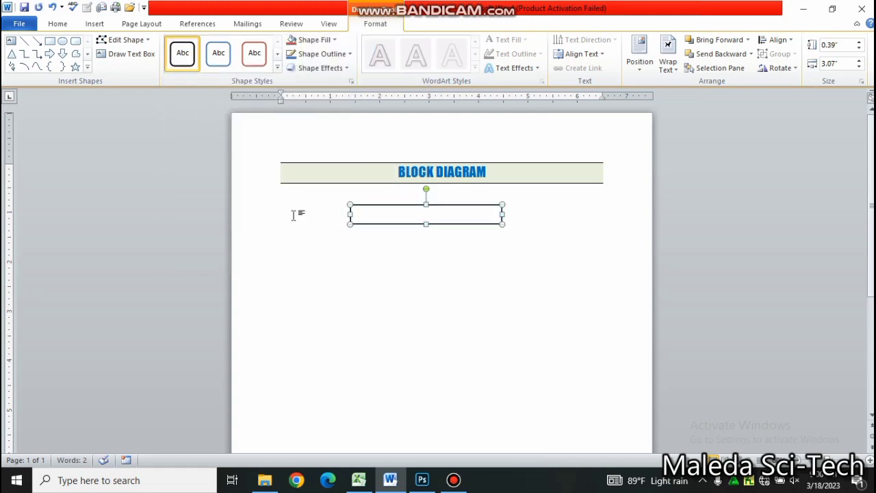
pyautogui.click(51, 43)
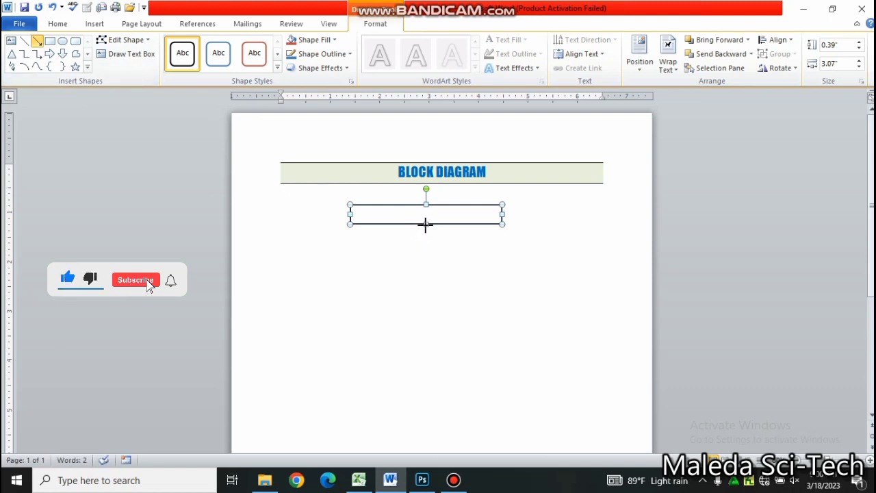
# Draw an arrow pointing down from the box's bottom edge
pyautogui.moveTo(425, 225); pyautogui.dragTo(426, 259)
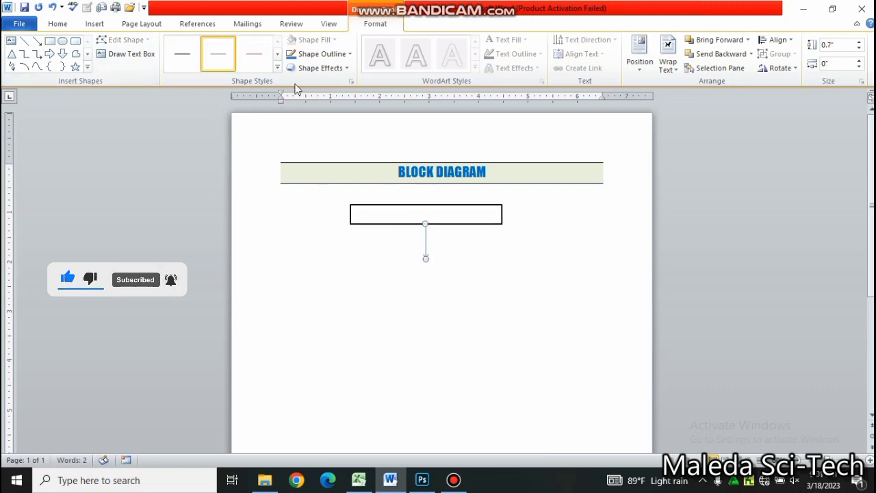
pyautogui.click(278, 67)
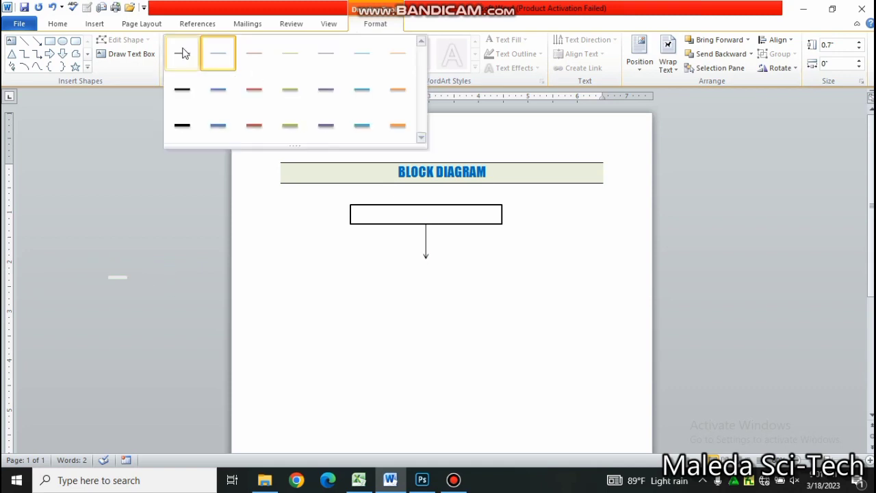
pyautogui.click(182, 54)
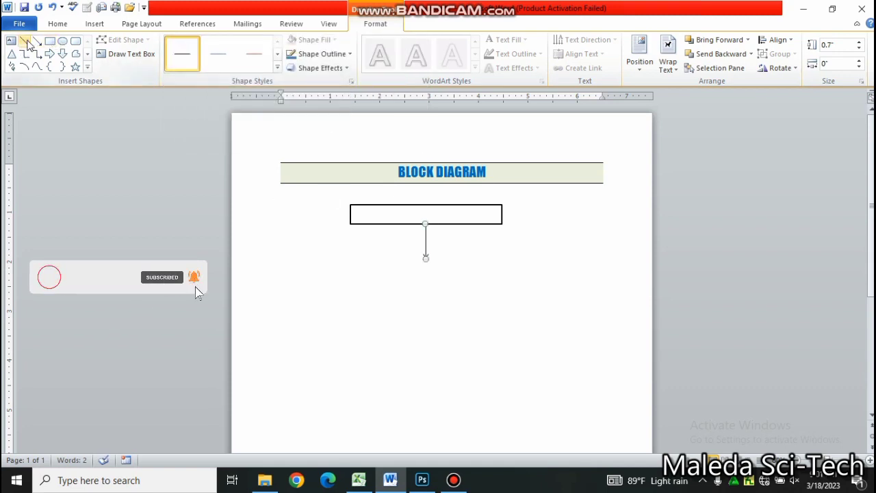
# Draw a level 5.16-inch horizontal line beneath the arrow's tip
pyautogui.click(25, 41)
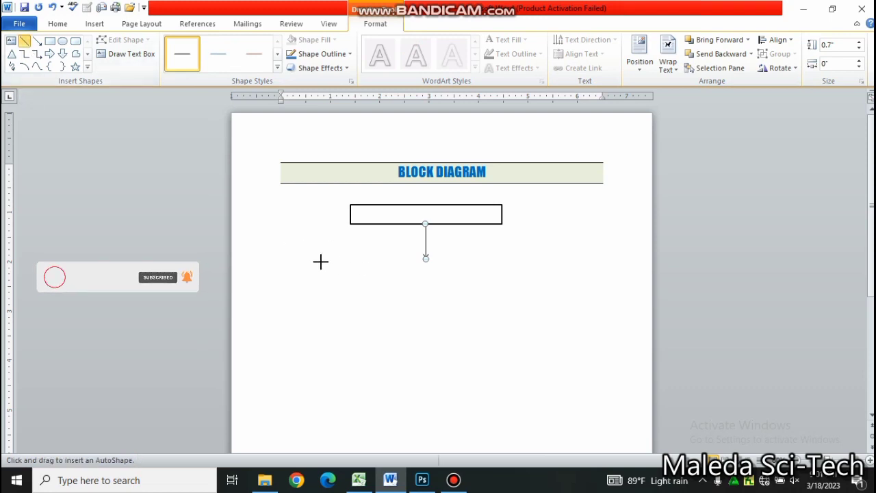
pyautogui.moveTo(289, 264); pyautogui.dragTo(544, 258)
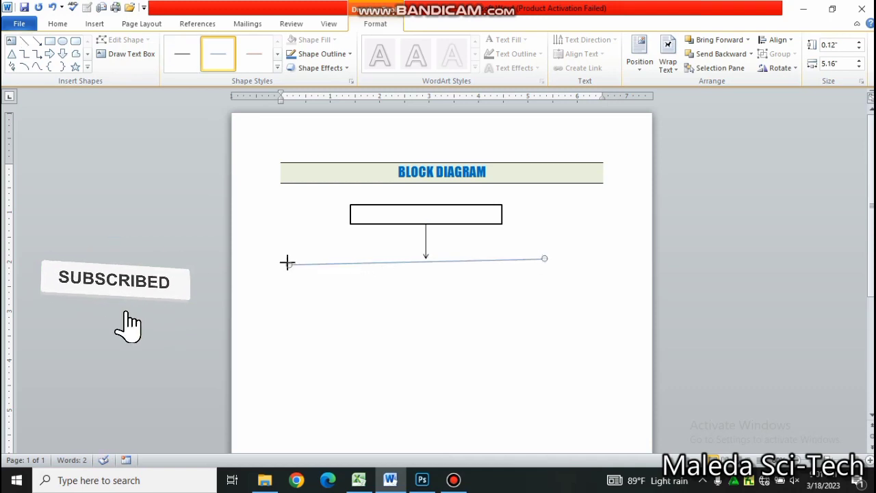
pyautogui.moveTo(288, 263); pyautogui.dragTo(289, 259)
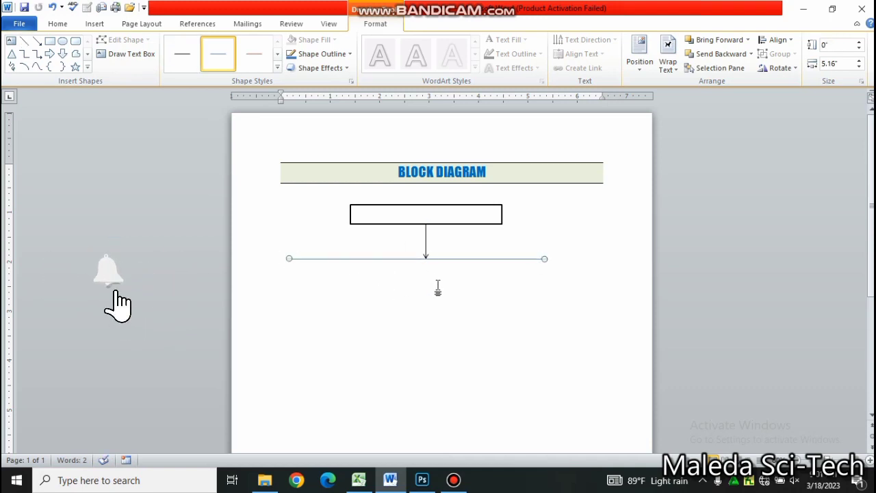
pyautogui.click(488, 259)
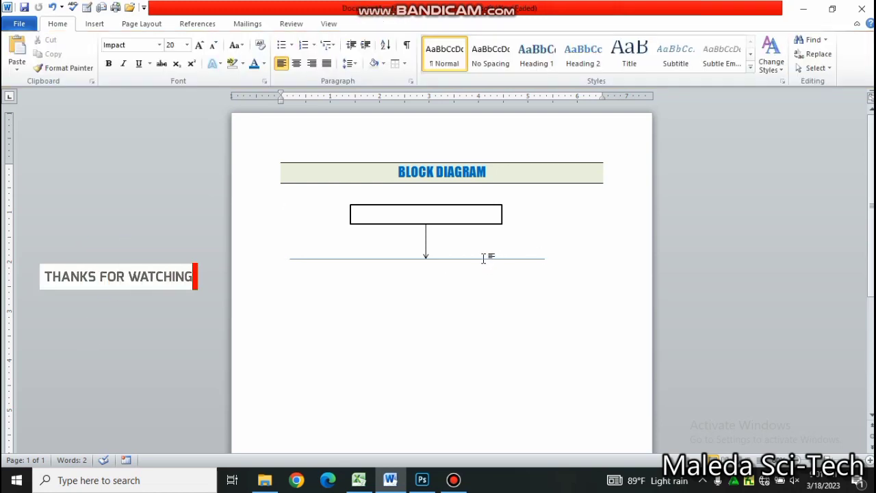
pyautogui.moveTo(483, 259); pyautogui.dragTo(486, 259)
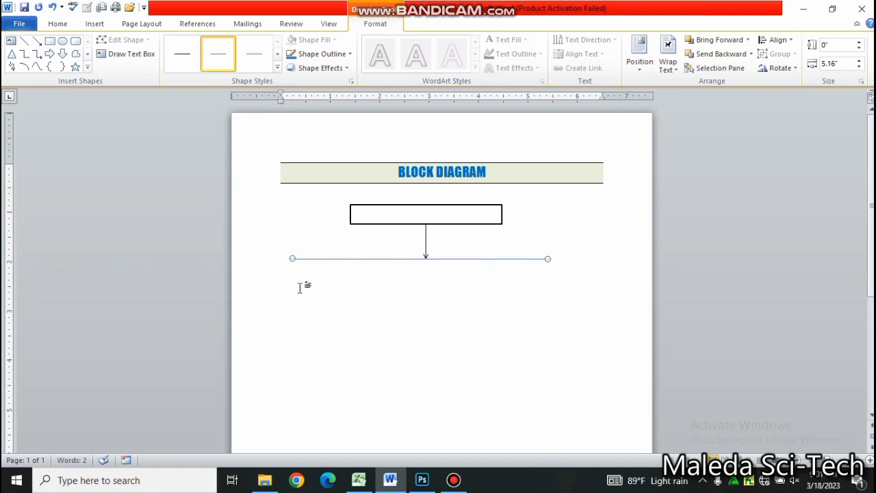
# Draw a 0.52 × 1.81-inch white, black-outlined box under the line's left end
pyautogui.click(88, 68)
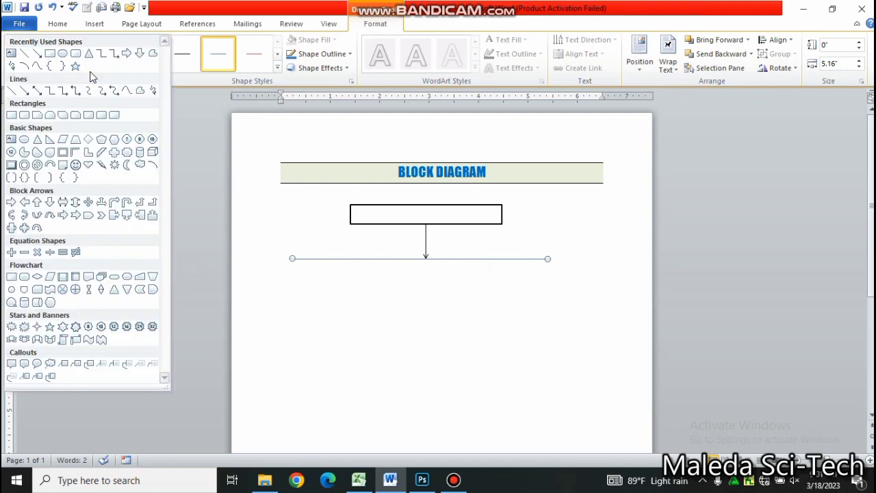
pyautogui.click(50, 54)
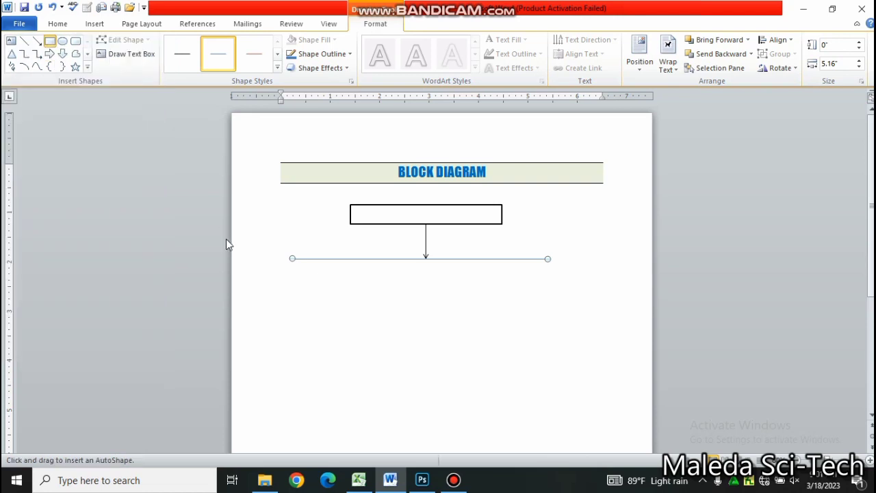
pyautogui.click(283, 286)
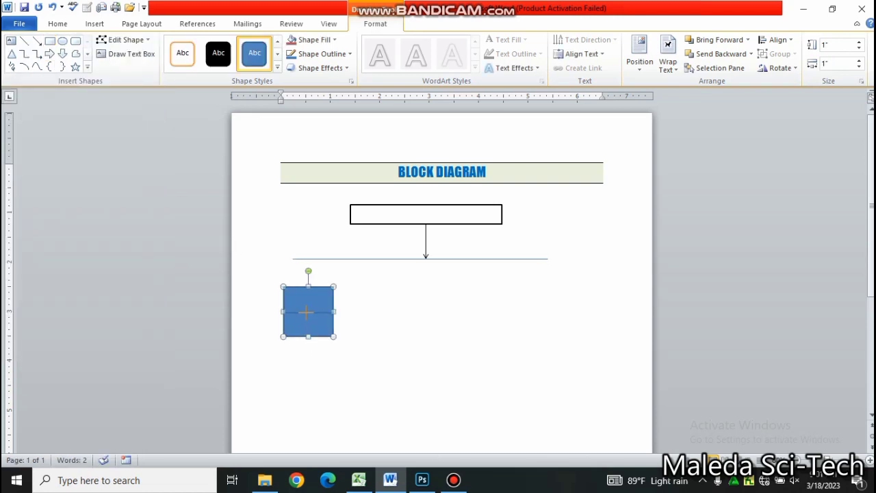
pyautogui.moveTo(308, 337)
pyautogui.mouseDown()
pyautogui.moveTo(308, 312)
pyautogui.moveTo(257, 299)
pyautogui.mouseUp()
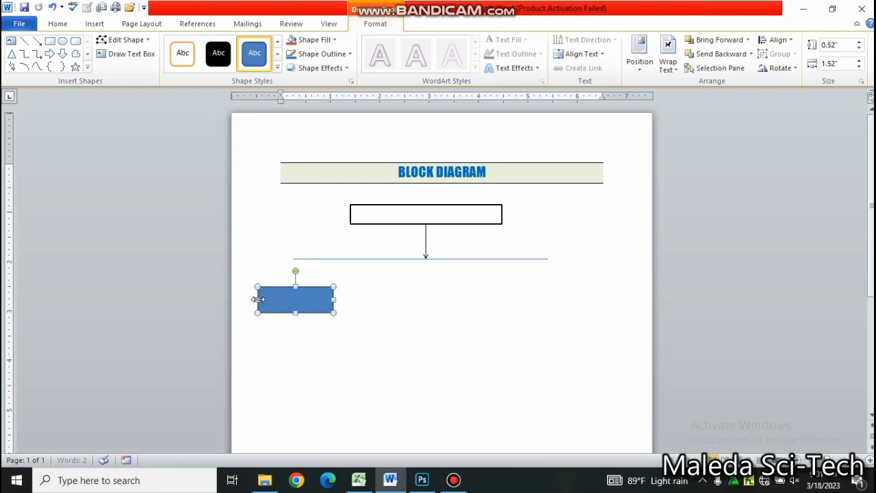
pyautogui.moveTo(335, 299); pyautogui.dragTo(348, 299)
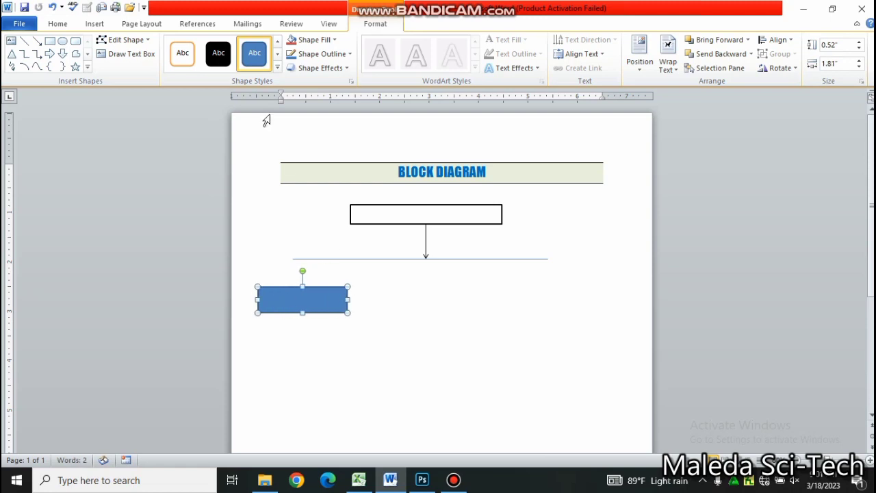
pyautogui.click(277, 67)
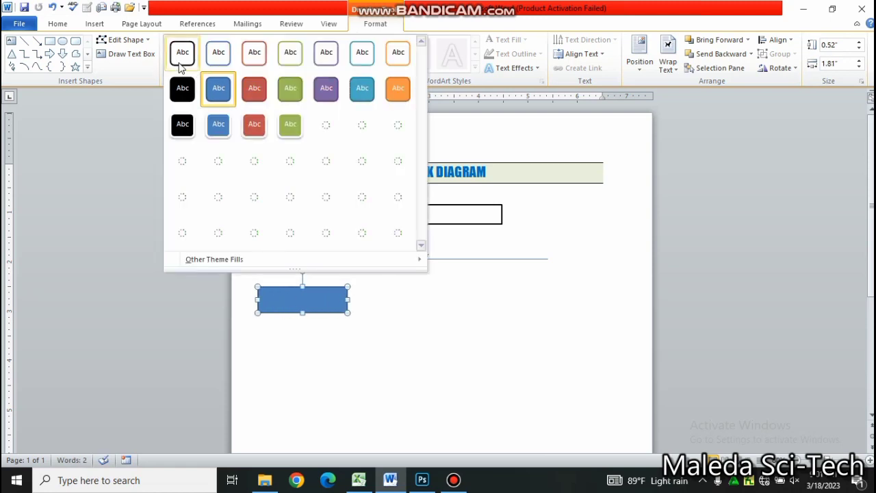
pyautogui.click(182, 56)
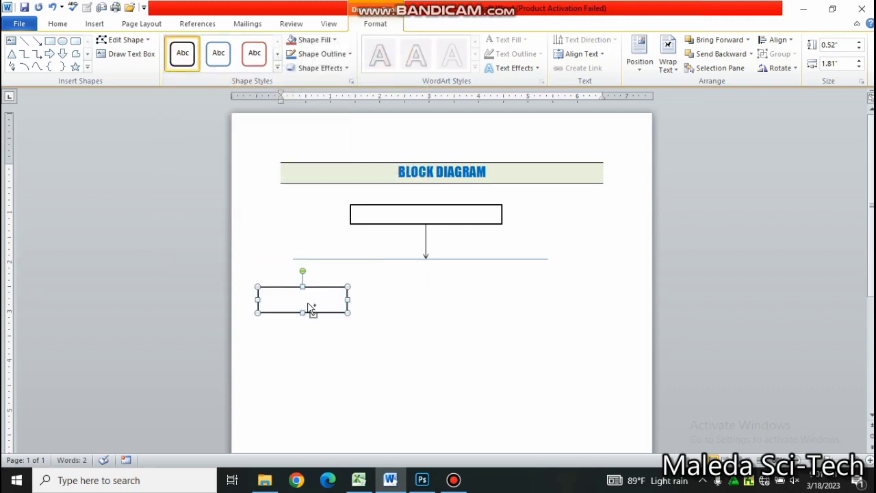
# Duplicate the box with Ctrl+D and place the copy under the line's right end
pyautogui.hotkey('ctrl', 'd')
pyautogui.moveTo(310, 303); pyautogui.dragTo(540, 301)
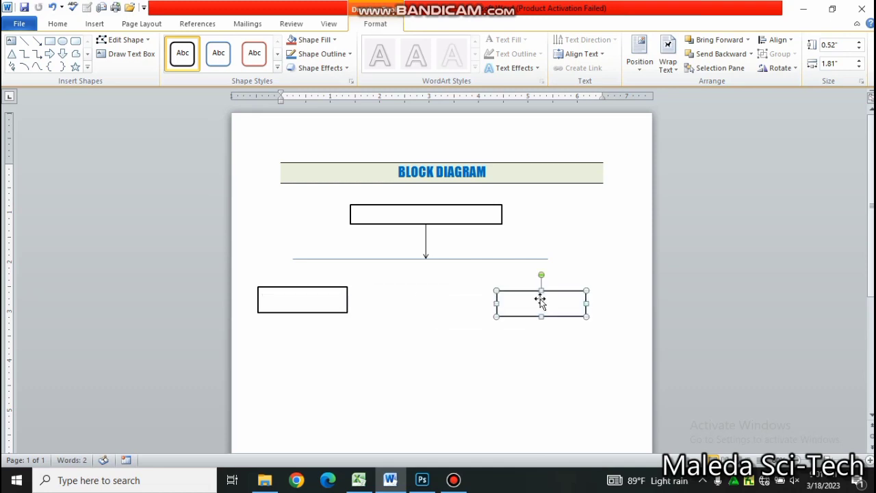
pyautogui.moveTo(540, 302); pyautogui.dragTo(546, 296)
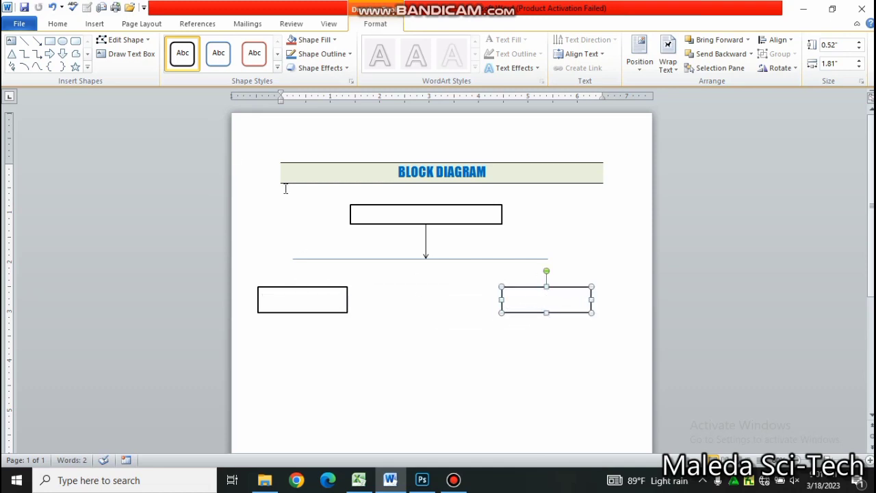
pyautogui.click(37, 42)
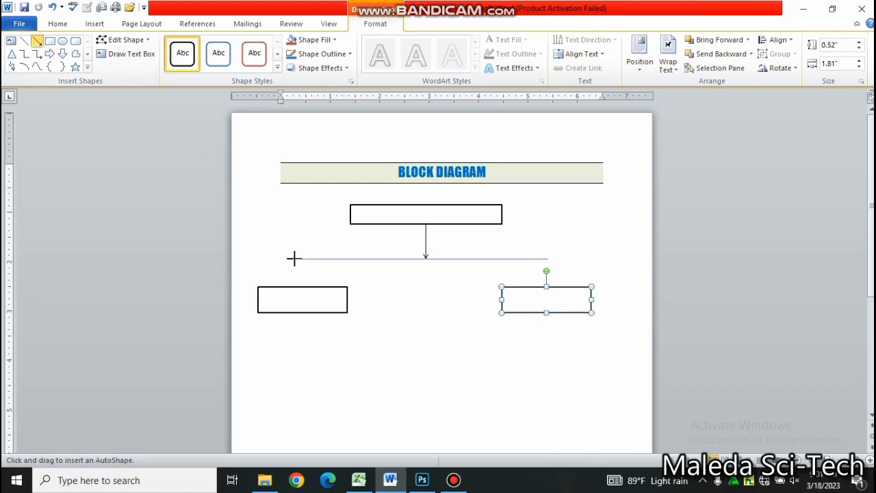
# Add a black arrow from the line's left end to the left box, and make the line black
pyautogui.moveTo(296, 258)
pyautogui.mouseDown()
pyautogui.moveTo(297, 286)
pyautogui.moveTo(291, 272)
pyautogui.mouseUp()
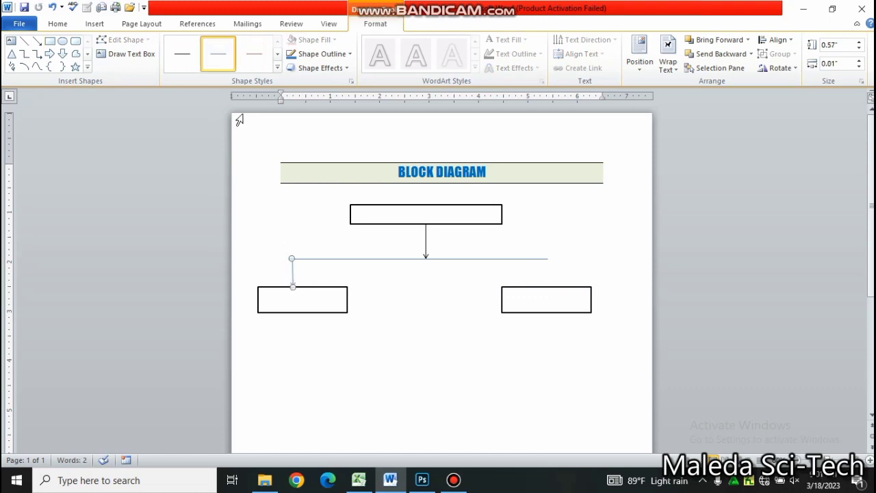
pyautogui.click(278, 67)
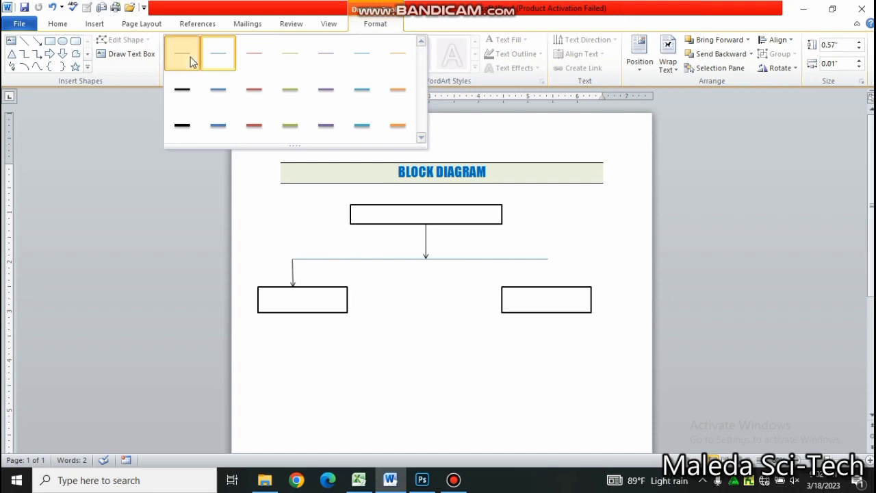
pyautogui.click(190, 59)
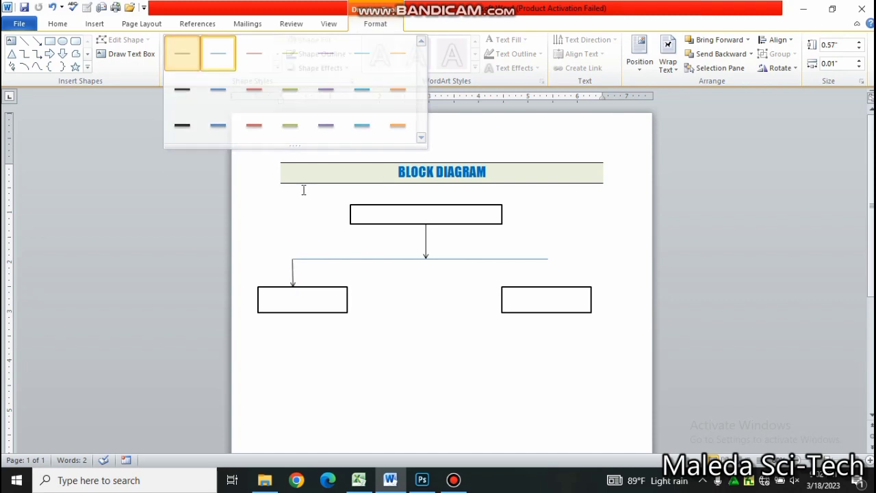
pyautogui.click(385, 260)
pyautogui.click(278, 67)
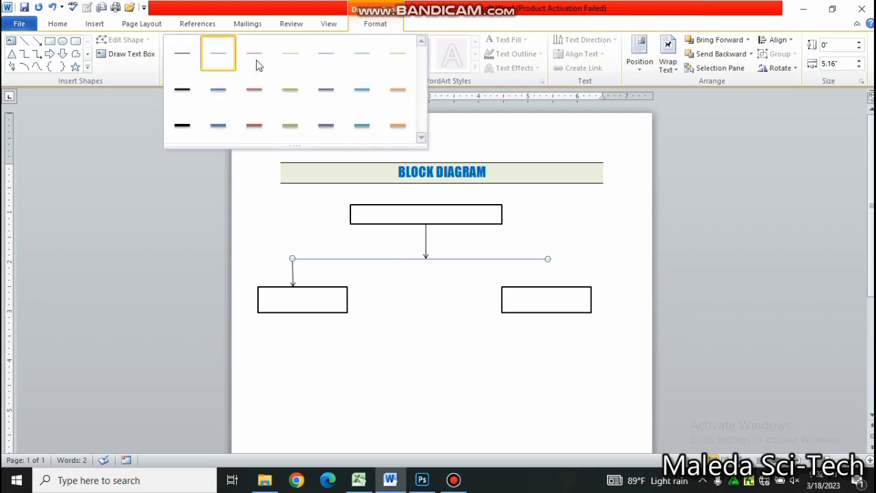
pyautogui.click(173, 54)
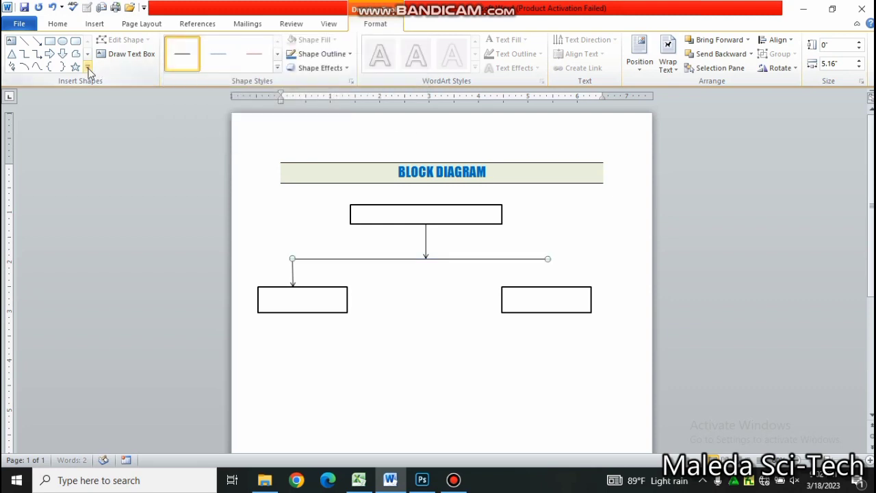
# Add a black arrow from the line's right end down to the right box
pyautogui.click(88, 67)
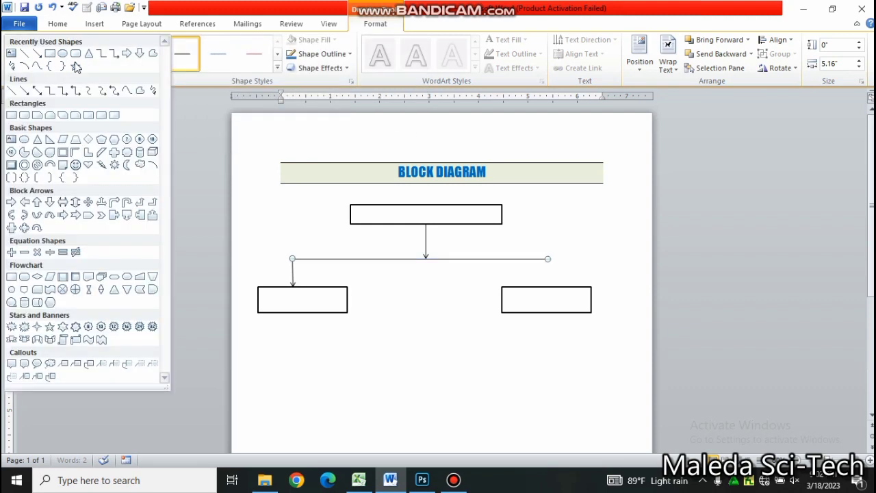
pyautogui.click(37, 54)
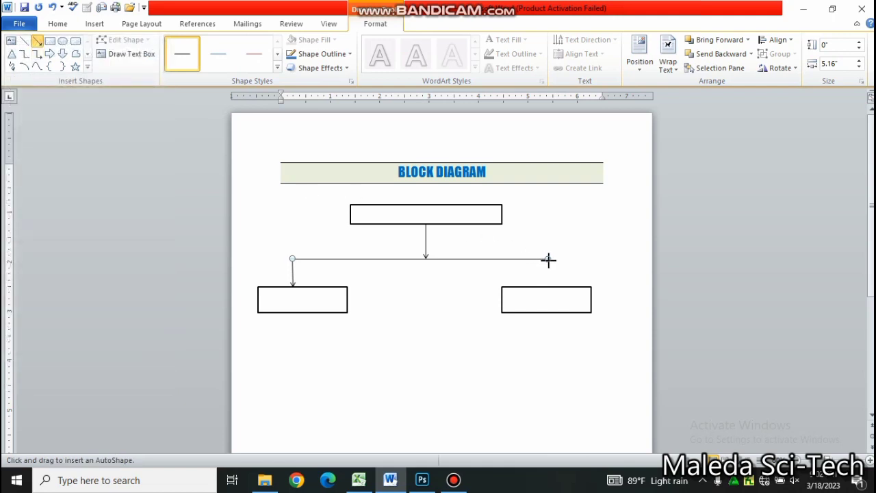
pyautogui.moveTo(547, 259); pyautogui.dragTo(548, 288)
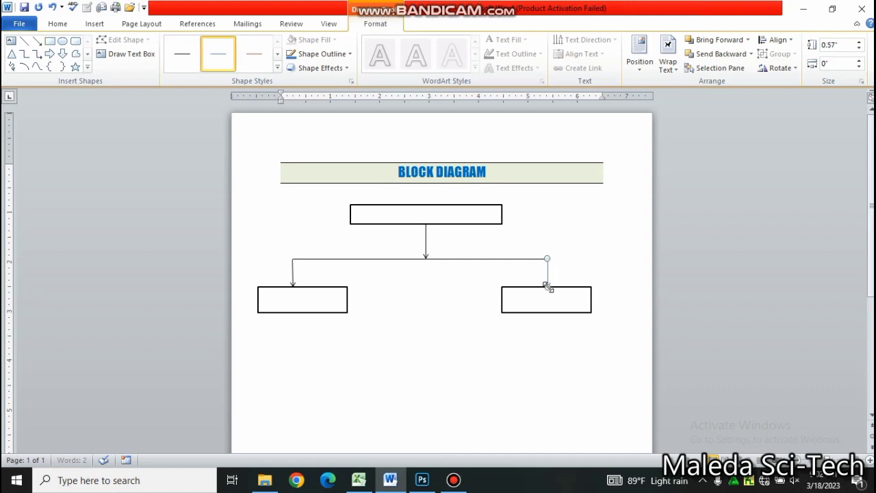
pyautogui.click(277, 67)
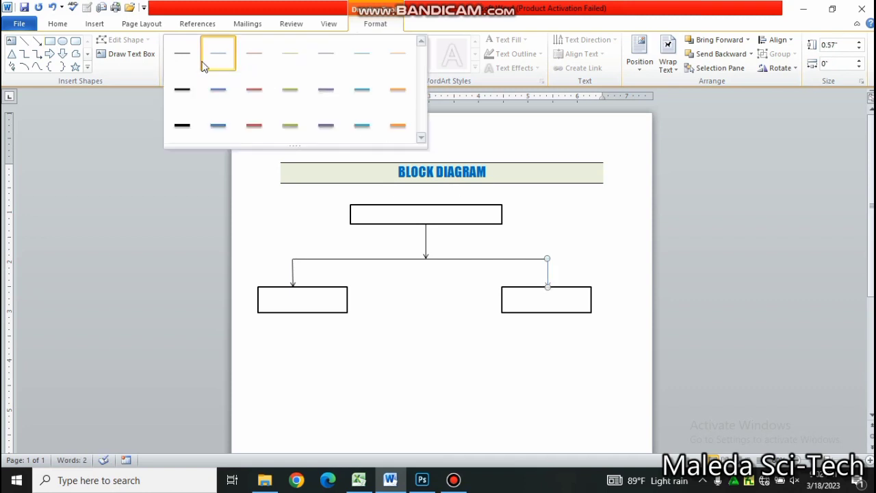
pyautogui.click(193, 65)
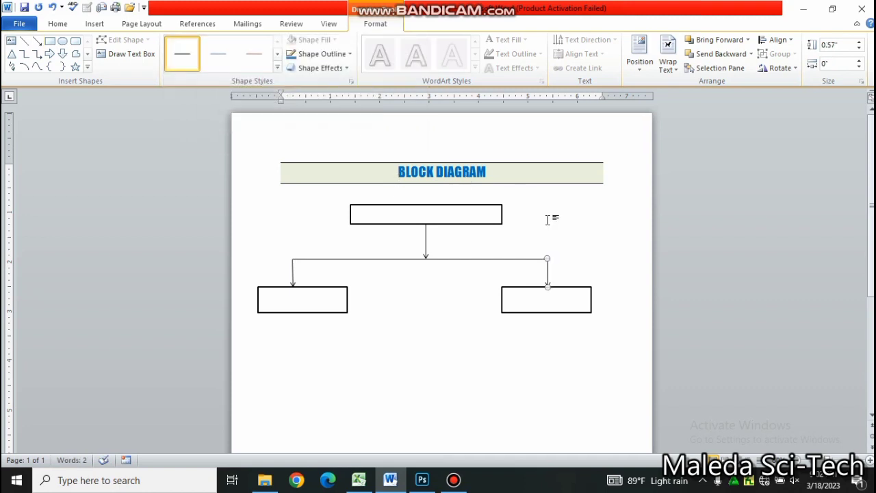
# Draw a black vertical line about 1.9 inches long down from the left box's bottom
pyautogui.click(428, 213)
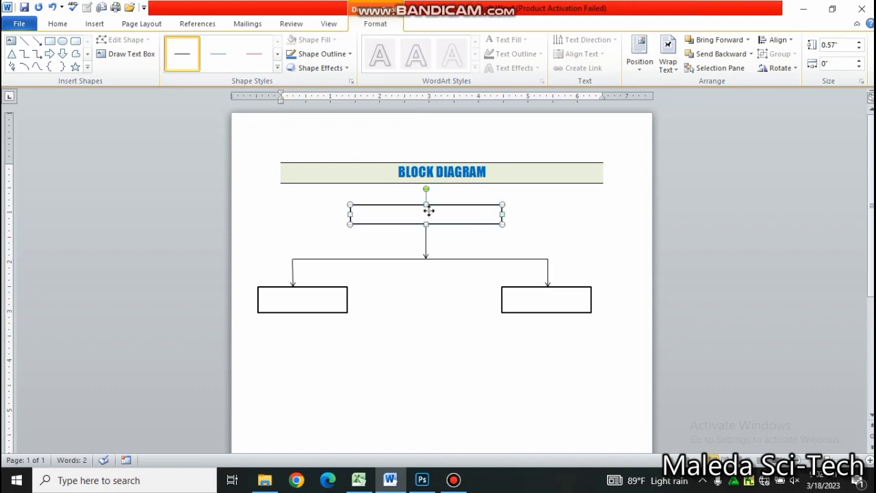
pyautogui.click(406, 359)
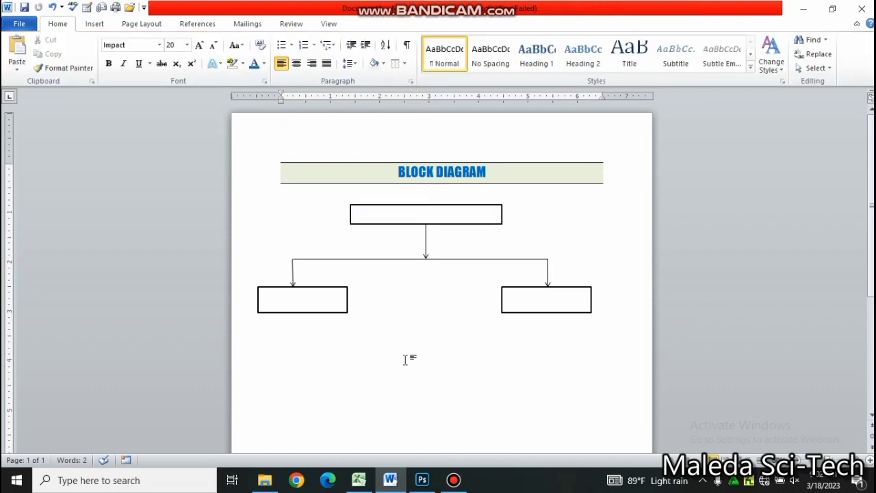
pyautogui.scroll(-1, 622, 151)
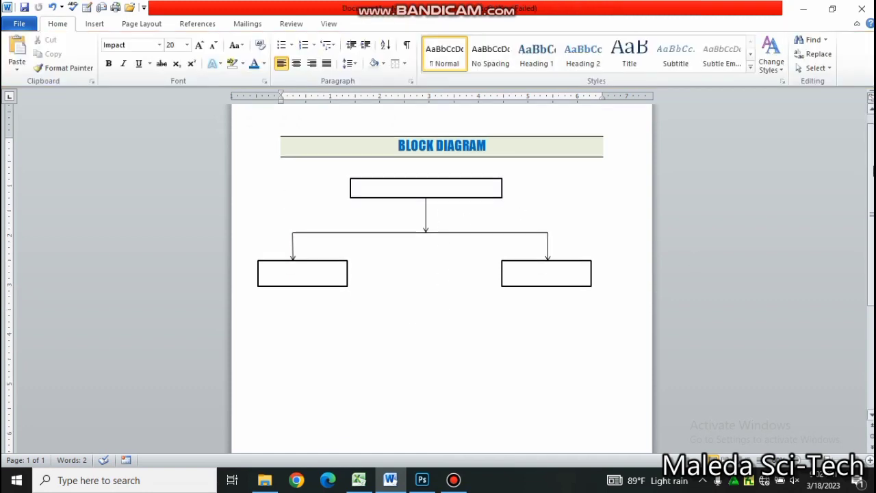
pyautogui.click(94, 23)
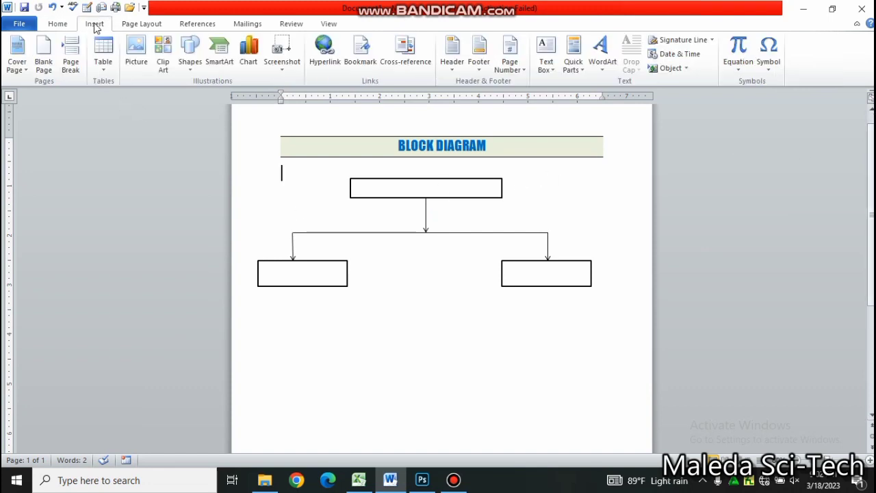
pyautogui.click(195, 63)
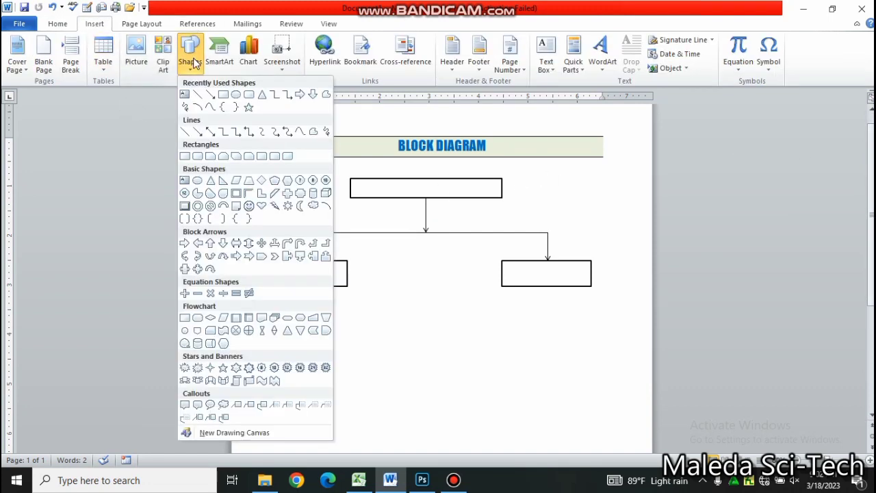
pyautogui.click(197, 96)
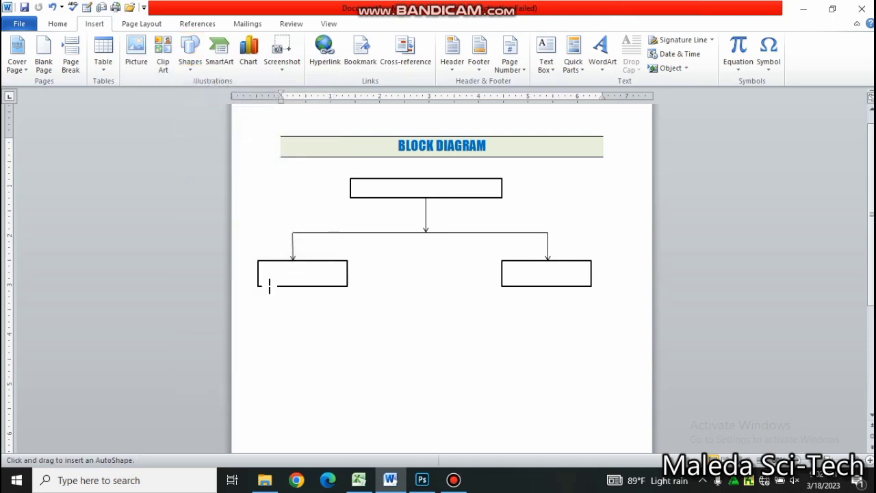
pyautogui.moveTo(270, 287); pyautogui.dragTo(270, 380)
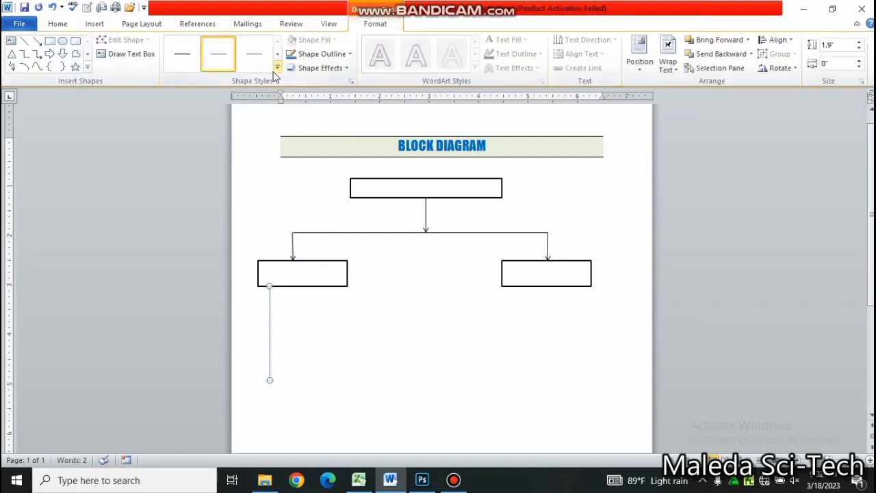
pyautogui.click(276, 67)
pyautogui.click(182, 52)
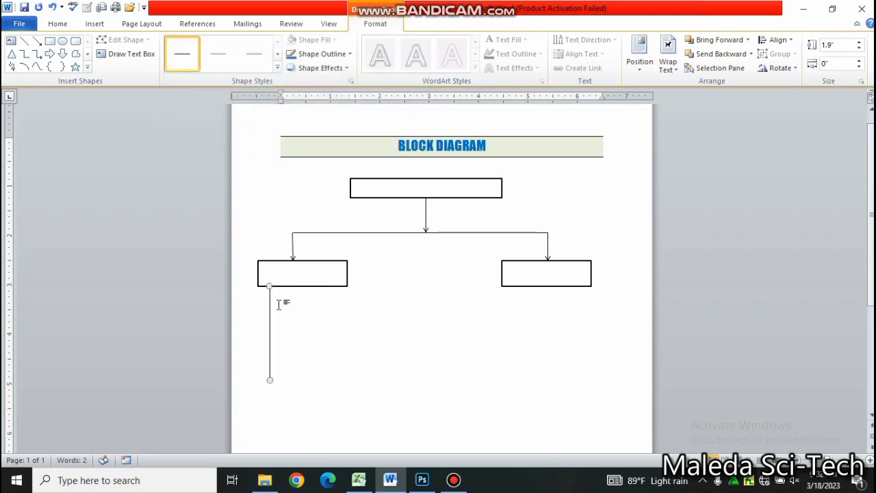
# Draw a 0.44 × 2.08-inch white, black-outlined sub-box right of the vertical line
pyautogui.click(50, 41)
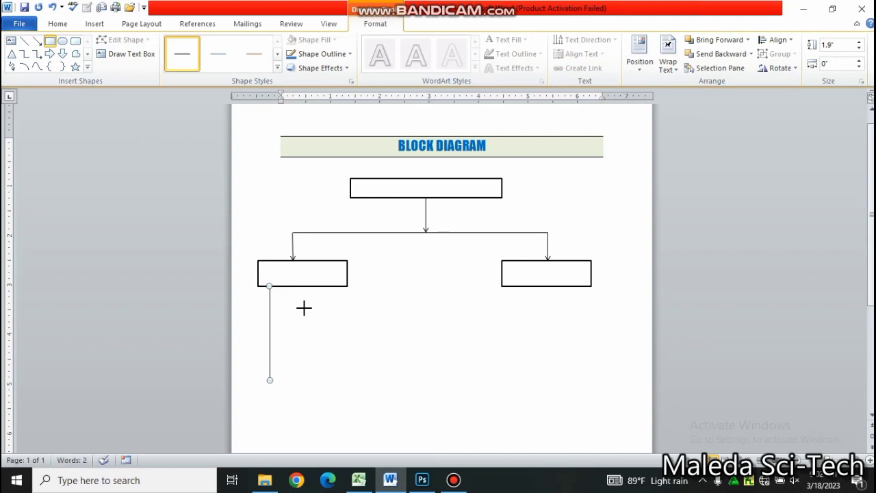
pyautogui.moveTo(304, 308)
pyautogui.mouseDown()
pyautogui.moveTo(353, 357)
pyautogui.moveTo(329, 330)
pyautogui.moveTo(408, 318)
pyautogui.mouseUp()
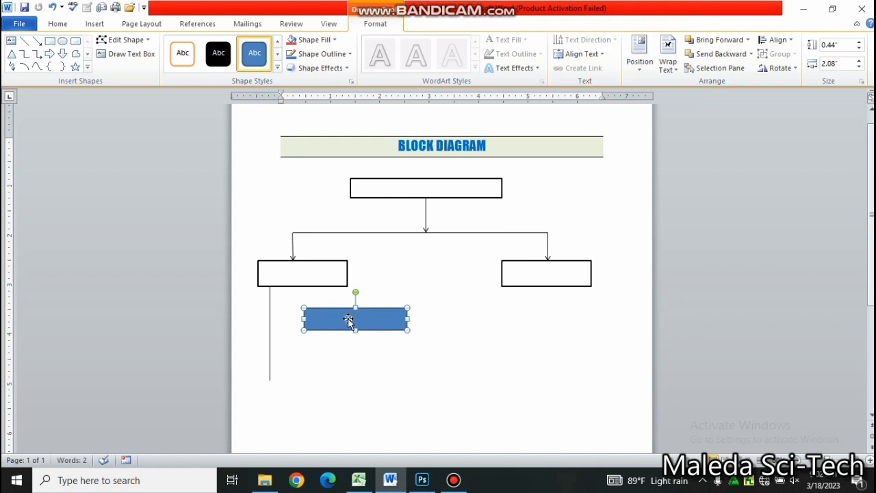
pyautogui.click(277, 69)
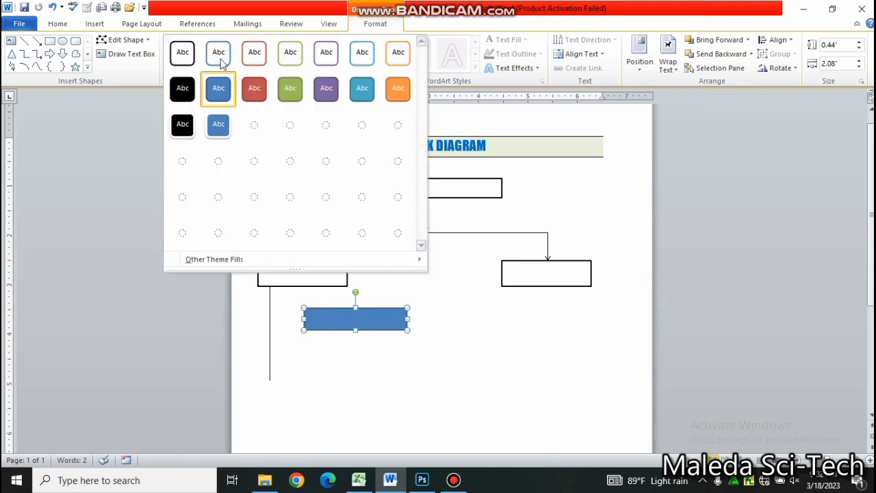
pyautogui.click(352, 319)
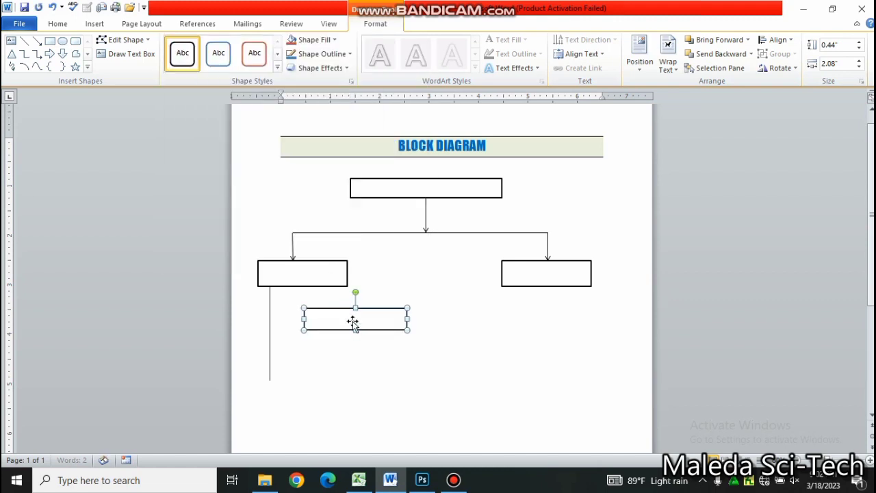
# Copy and paste the sub-box, placing the duplicate directly below it
pyautogui.hotkey('ctrl', 'c')
pyautogui.hotkey('ctrl', 'v')
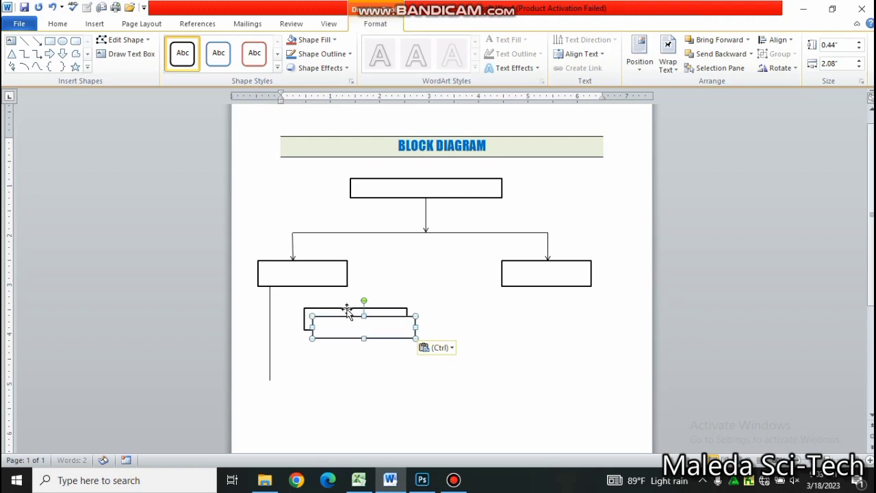
pyautogui.moveTo(345, 329)
pyautogui.mouseDown()
pyautogui.moveTo(327, 379)
pyautogui.moveTo(334, 372)
pyautogui.mouseUp()
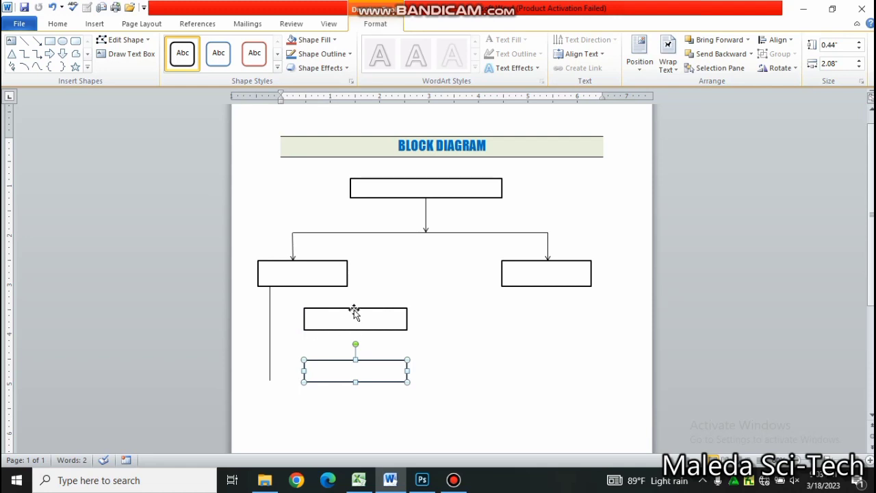
pyautogui.click(385, 317)
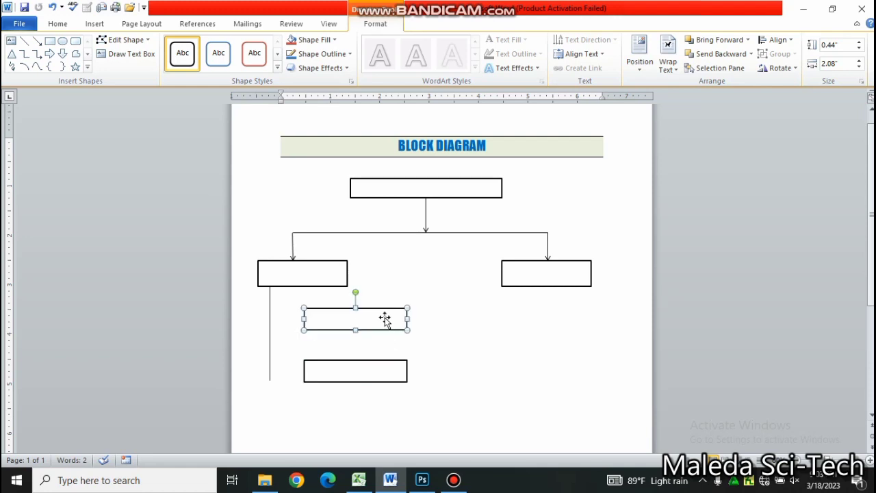
# Draw a dark arrow from the vertical line into the upper sub-box
pyautogui.click(38, 42)
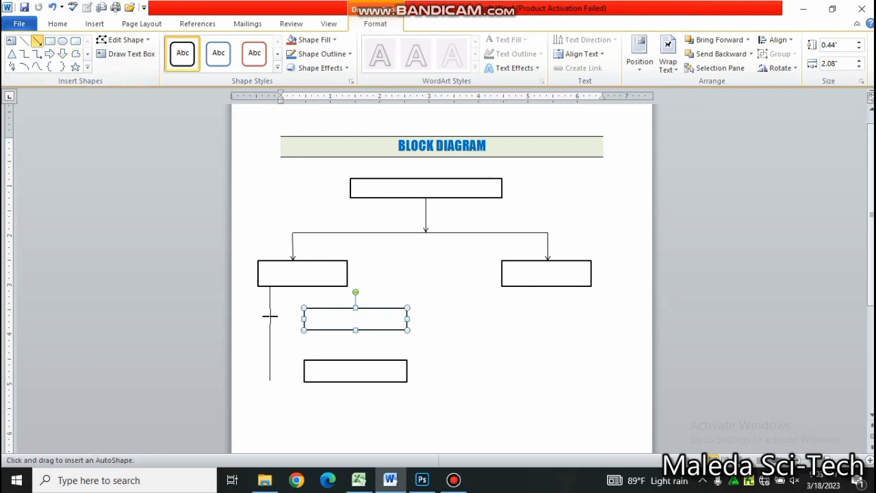
pyautogui.moveTo(270, 316); pyautogui.dragTo(306, 318)
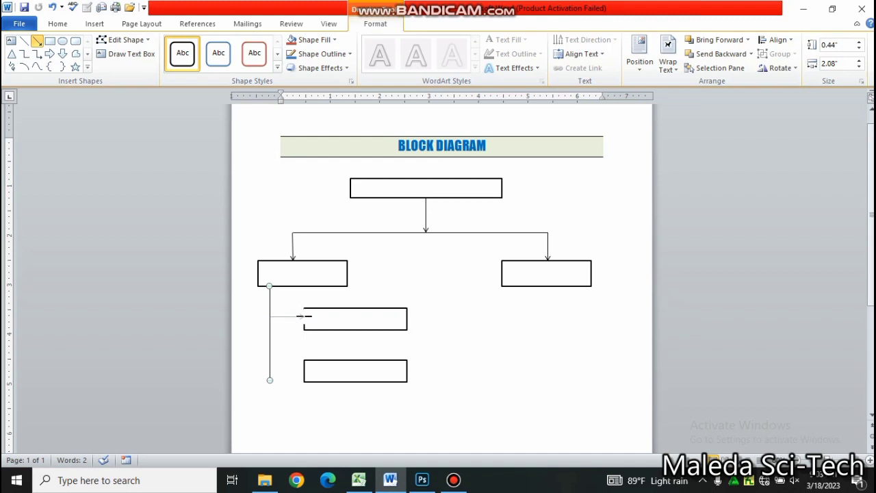
pyautogui.moveTo(306, 316); pyautogui.dragTo(305, 316)
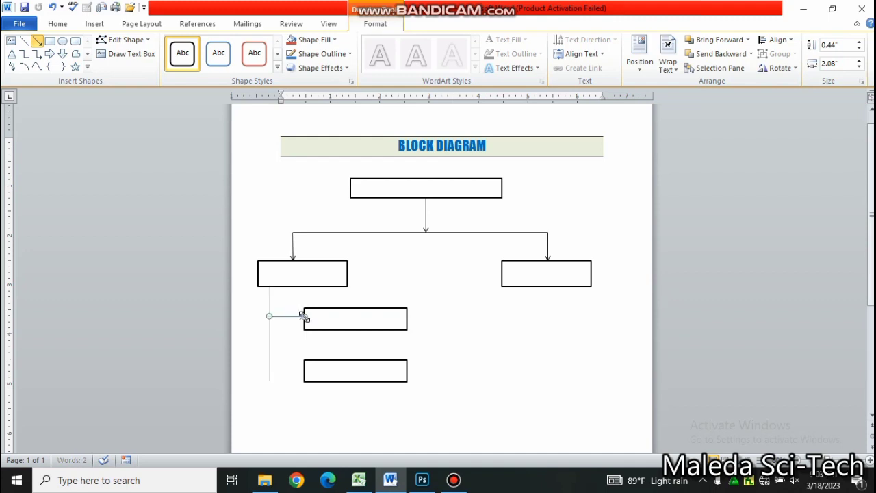
pyautogui.click(277, 70)
pyautogui.click(177, 45)
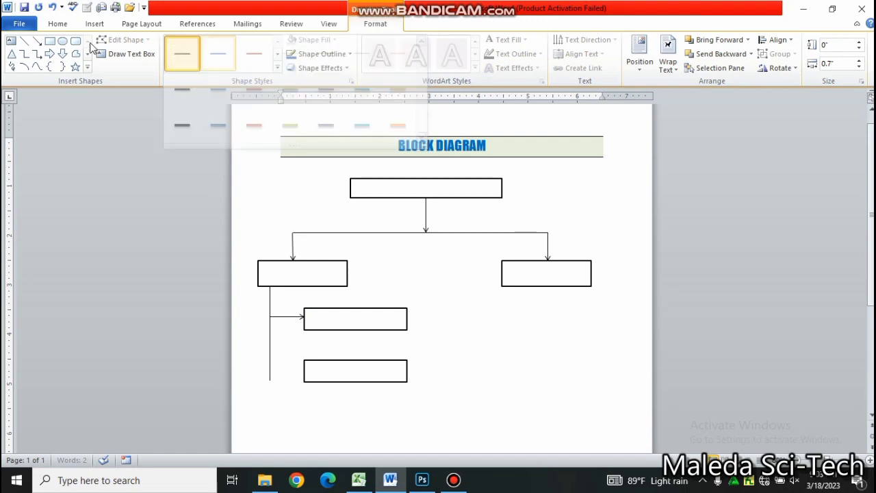
# Add a dark arrow from the line's bottom to the lower sub-box and shift that box onto it
pyautogui.click(36, 41)
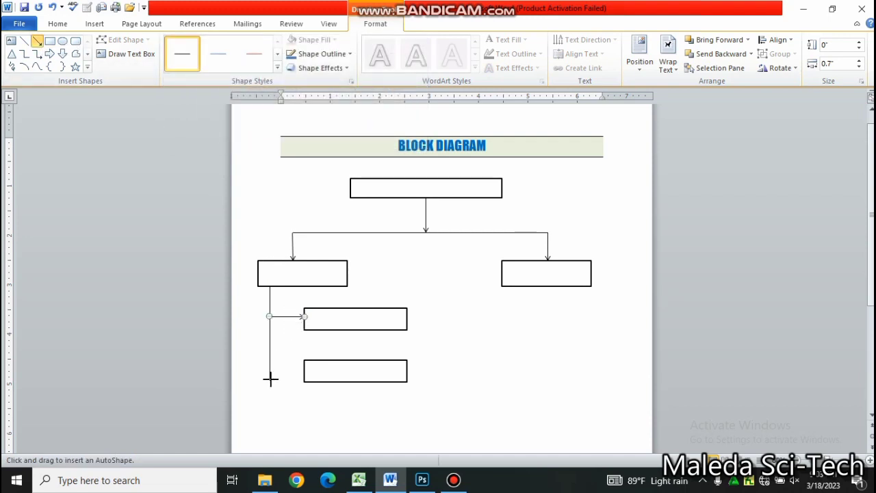
pyautogui.moveTo(270, 379); pyautogui.dragTo(304, 379)
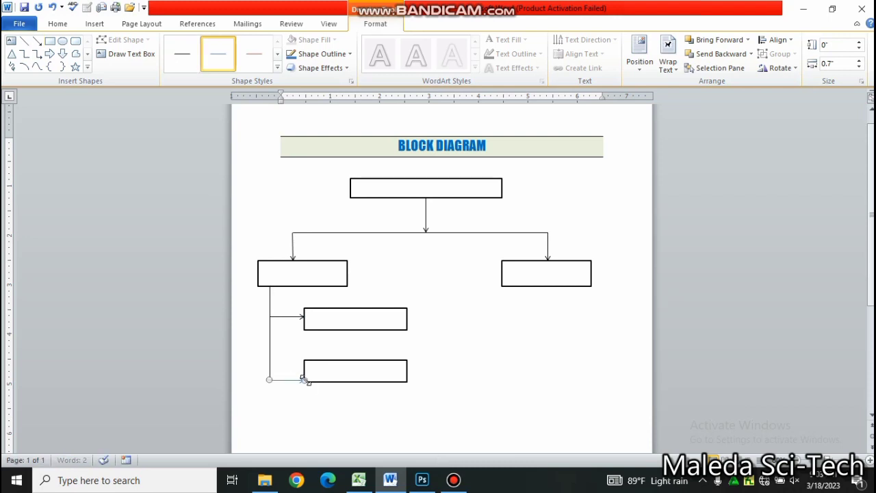
pyautogui.click(277, 68)
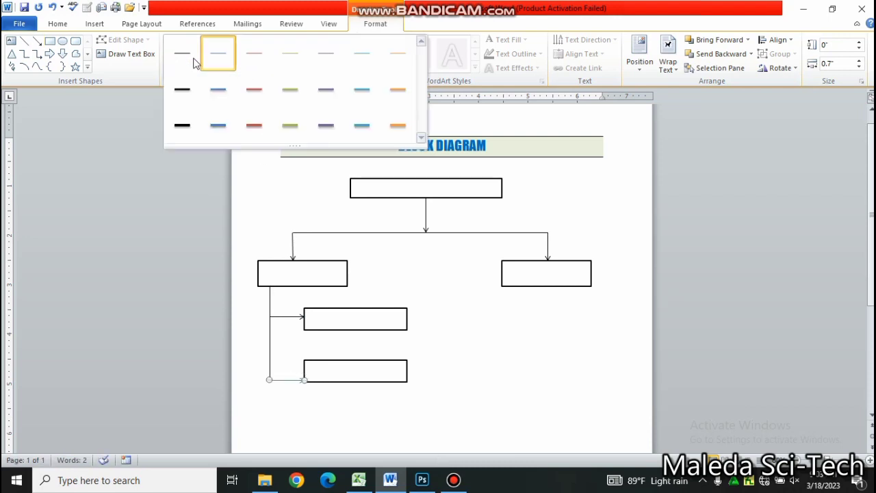
pyautogui.click(182, 55)
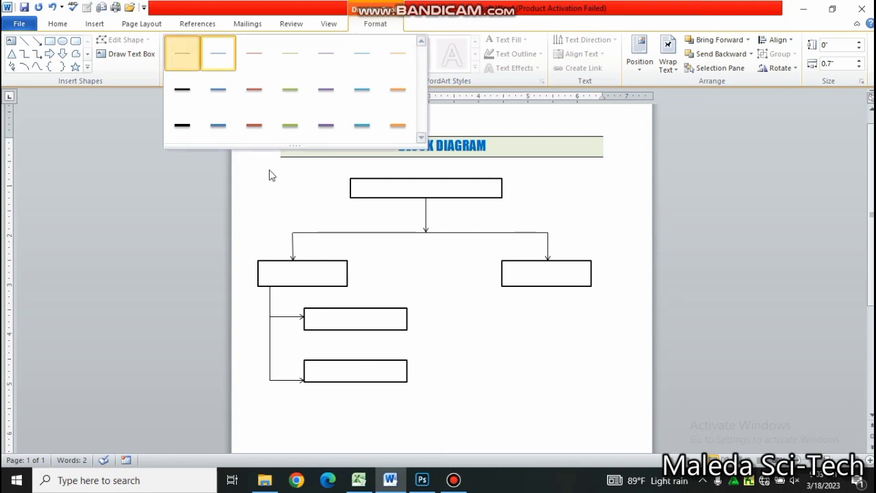
pyautogui.click(345, 369)
pyautogui.moveTo(344, 371); pyautogui.dragTo(344, 381)
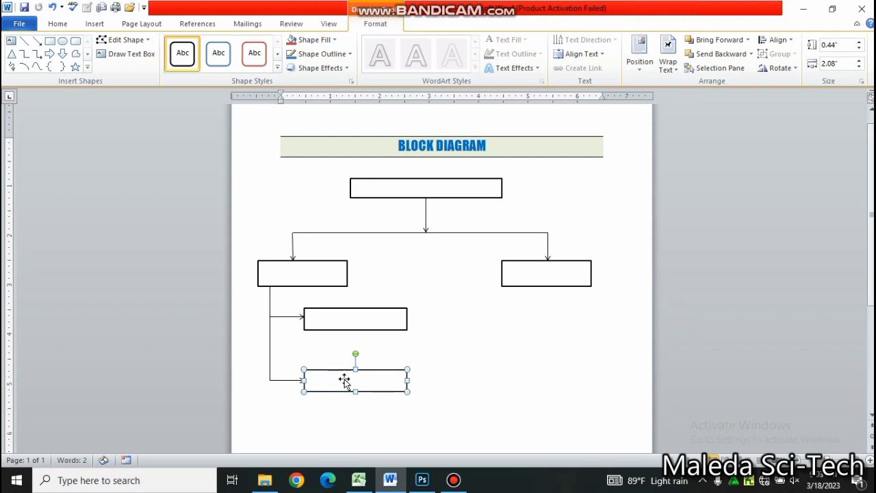
pyautogui.click(487, 345)
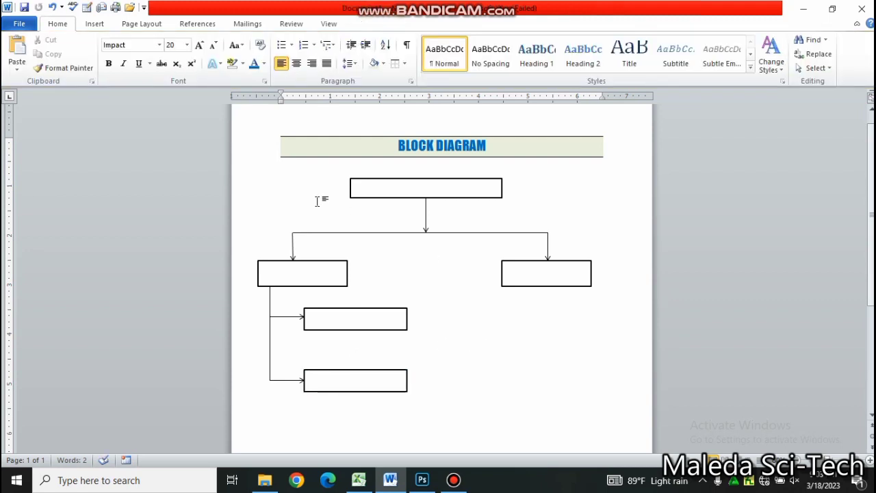
# Draw a straight vertical line about 1.99 inches long down from the right-hand box's bottom edge
pyautogui.click(94, 23)
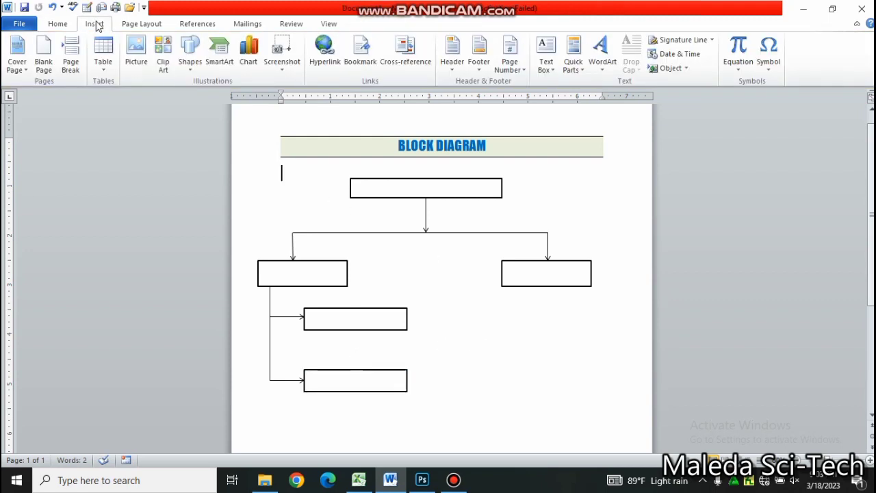
pyautogui.click(185, 65)
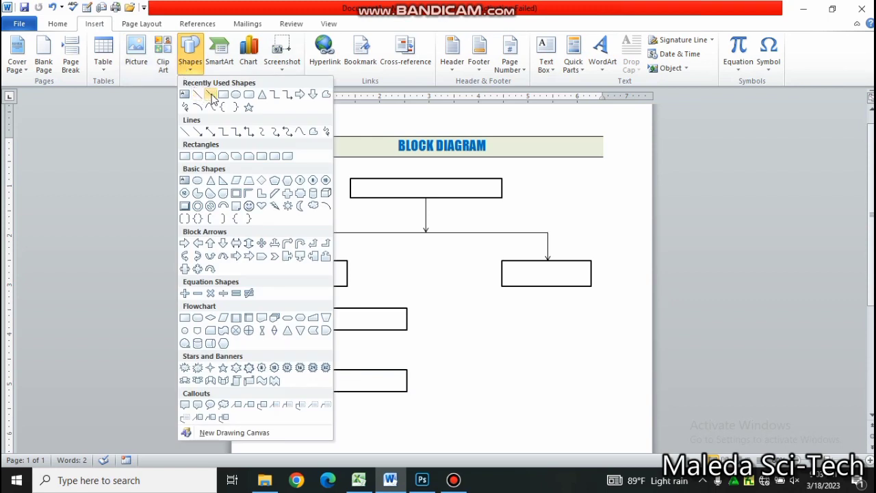
pyautogui.click(197, 95)
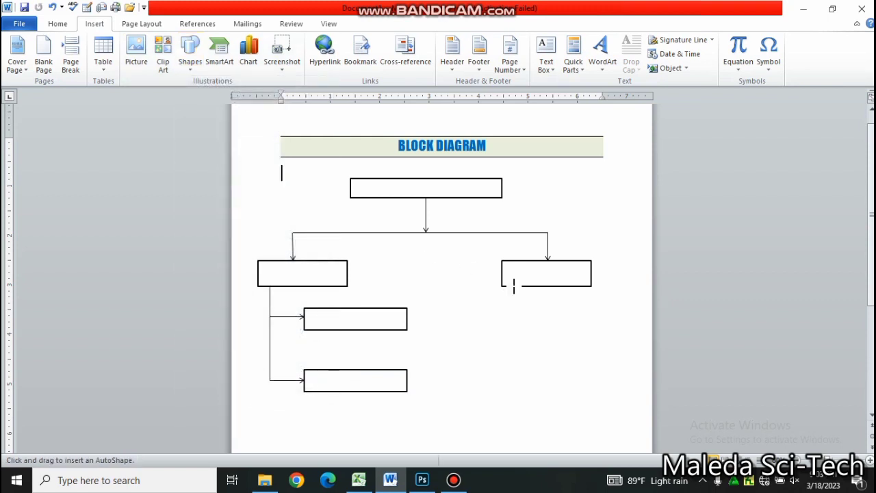
pyautogui.moveTo(513, 286); pyautogui.dragTo(514, 389)
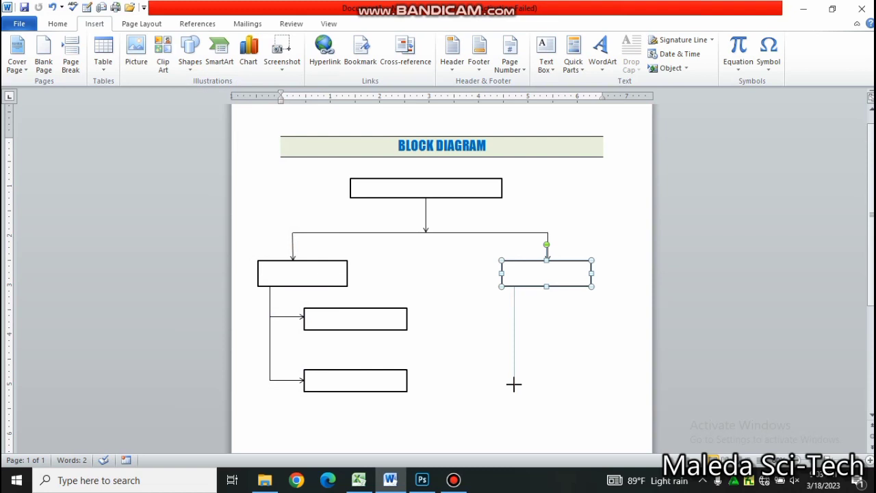
pyautogui.moveTo(514, 385); pyautogui.dragTo(514, 384)
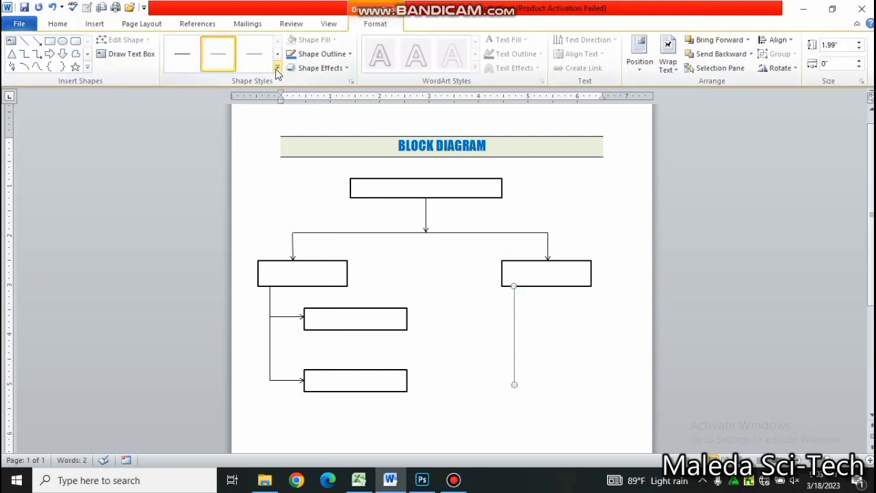
pyautogui.click(277, 71)
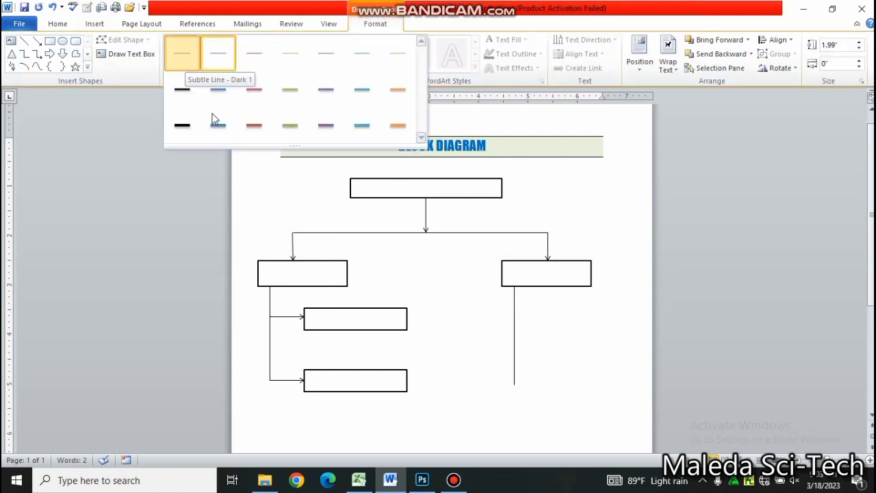
pyautogui.press('Escape')
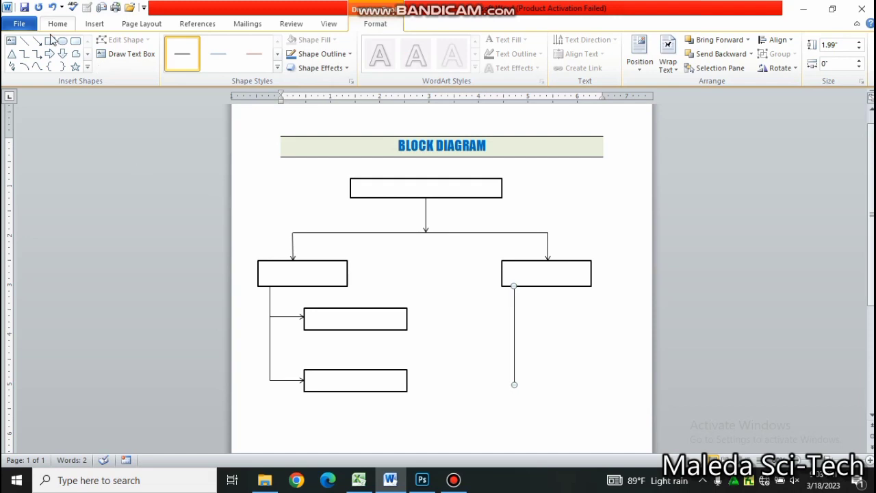
# Draw a 0.44-inch-high rectangle beside the right branch line, styled white with a black outline
pyautogui.click(50, 41)
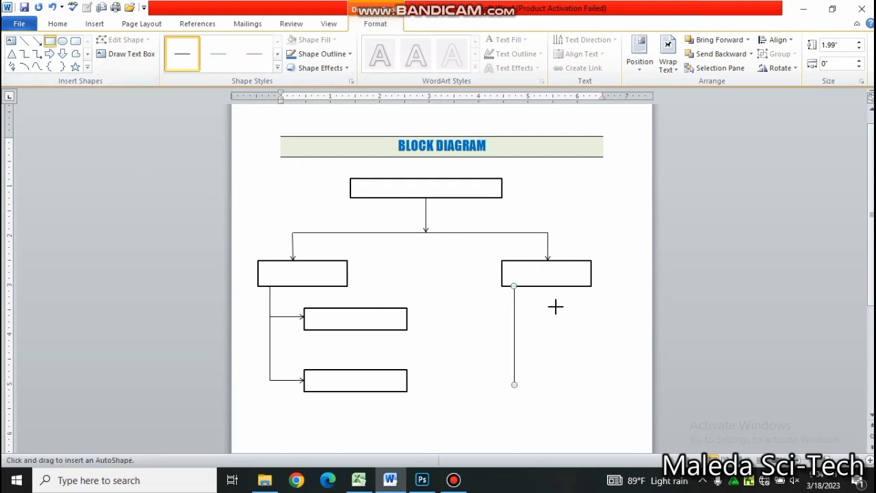
pyautogui.moveTo(555, 308); pyautogui.dragTo(606, 357)
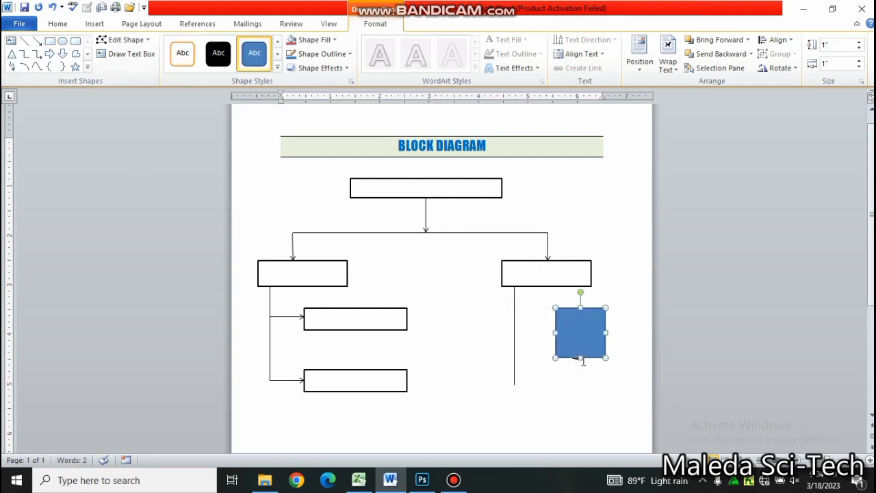
pyautogui.moveTo(580, 357)
pyautogui.mouseDown()
pyautogui.moveTo(580, 329)
pyautogui.moveTo(639, 318)
pyautogui.mouseUp()
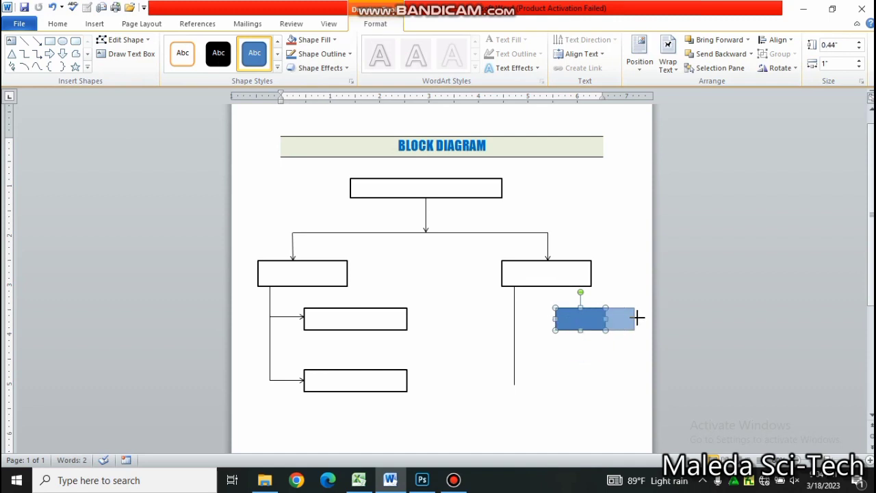
pyautogui.moveTo(581, 317); pyautogui.dragTo(573, 311)
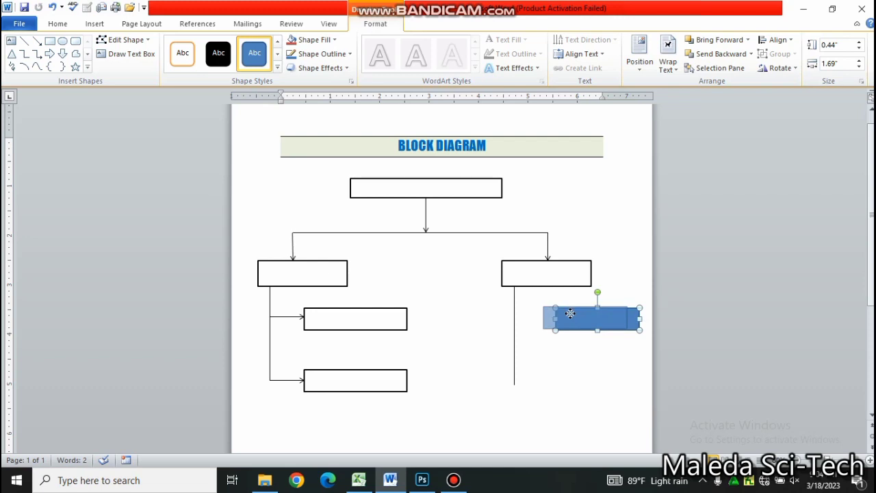
pyautogui.click(277, 67)
pyautogui.click(184, 55)
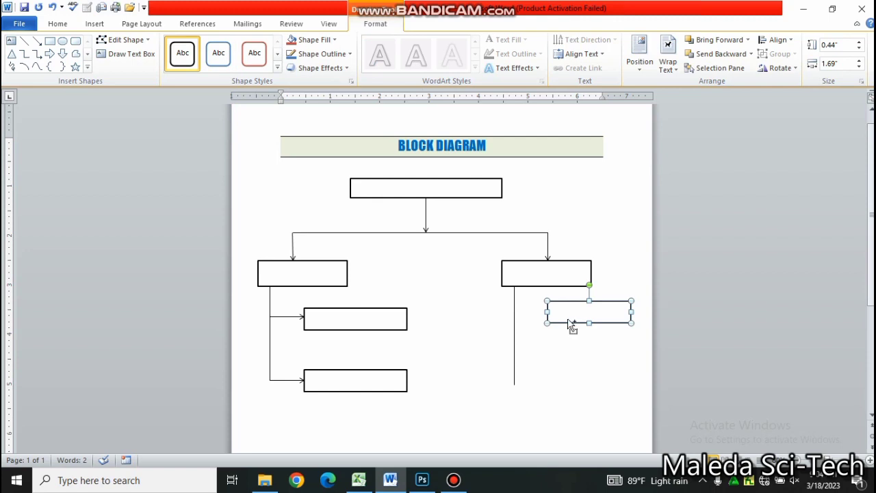
# Duplicate that box below the first, then draw a 0.68-inch arrow from the line into the upper box
pyautogui.hotkey('ctrl', 'c')
pyautogui.hotkey('ctrl', 'v')
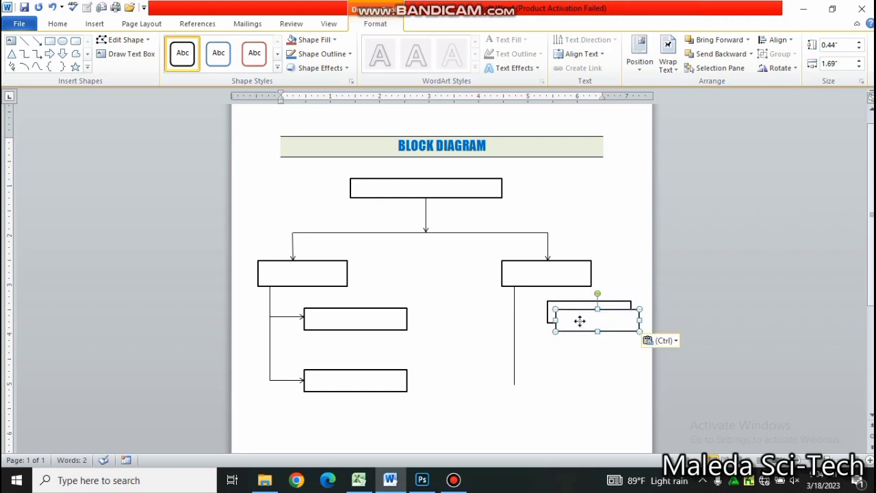
pyautogui.moveTo(580, 322); pyautogui.dragTo(571, 378)
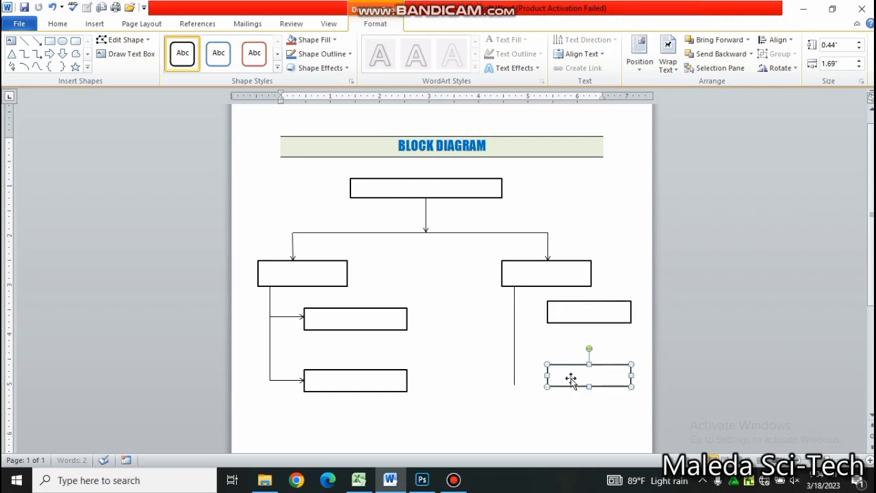
pyautogui.click(37, 41)
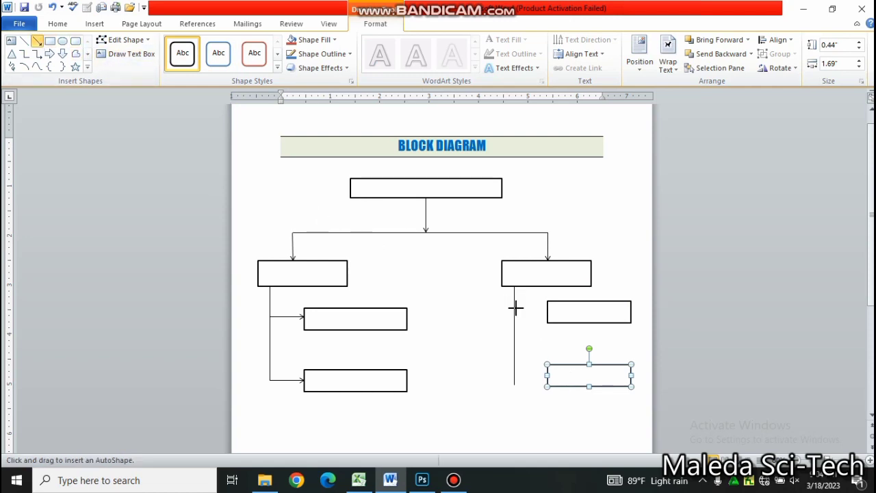
pyautogui.moveTo(514, 309); pyautogui.dragTo(548, 309)
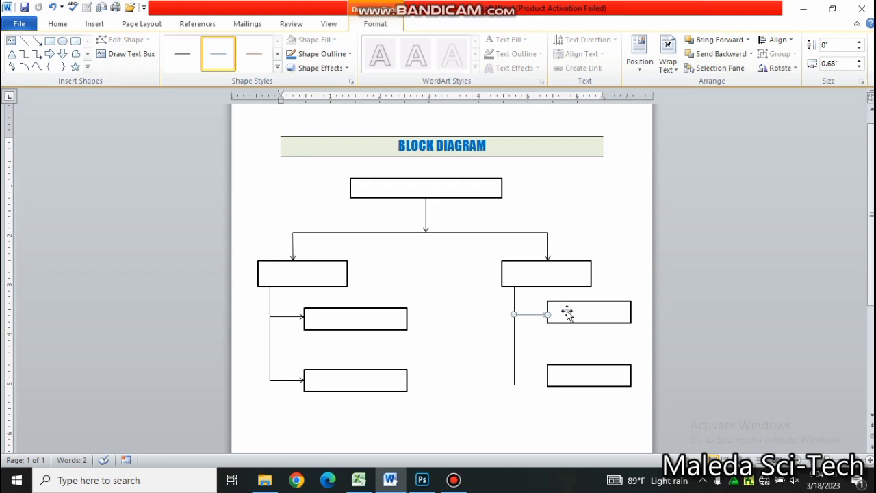
# Draw a level, dark-styled horizontal line from the vertical line to the lower-right box
pyautogui.click(277, 67)
pyautogui.click(175, 53)
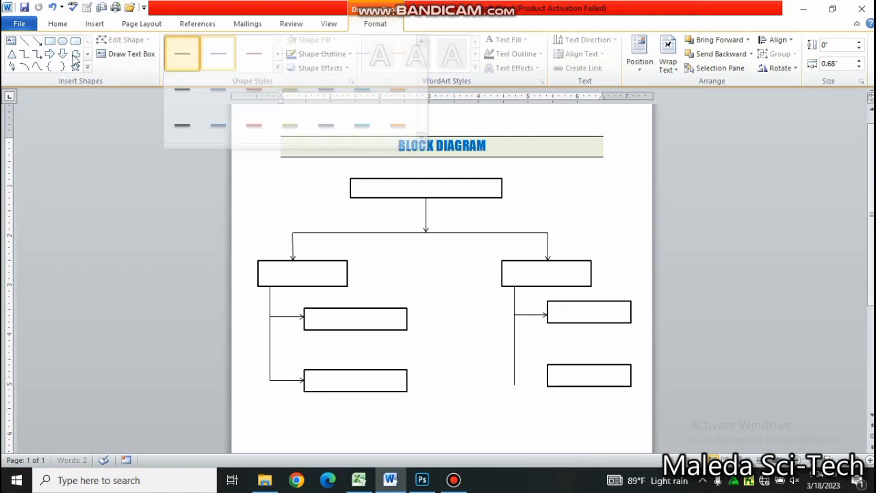
pyautogui.click(39, 42)
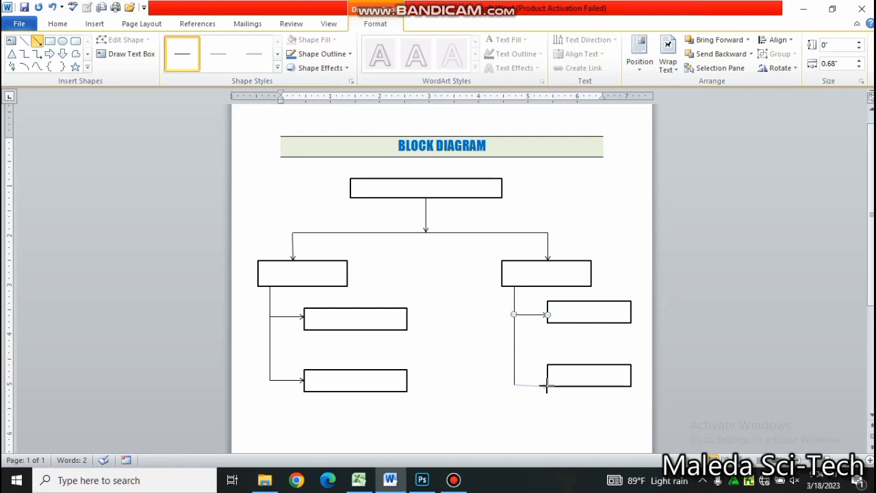
pyautogui.moveTo(546, 388); pyautogui.dragTo(548, 387)
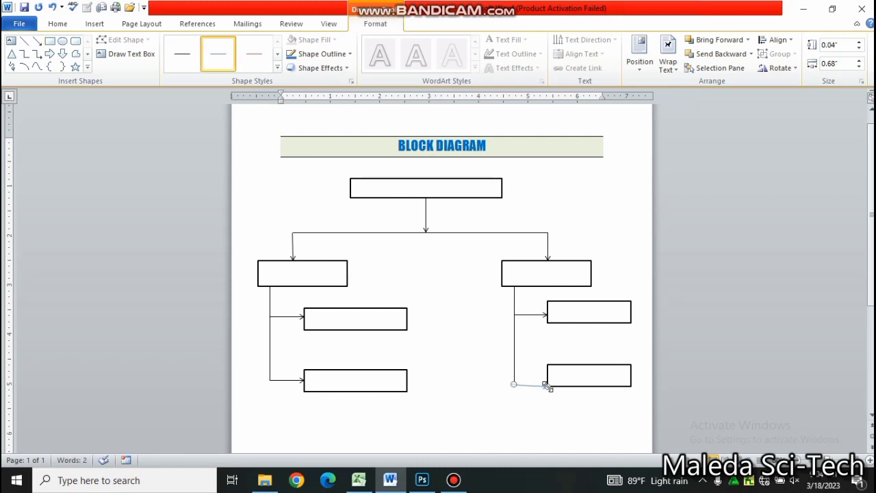
pyautogui.moveTo(549, 386); pyautogui.dragTo(547, 384)
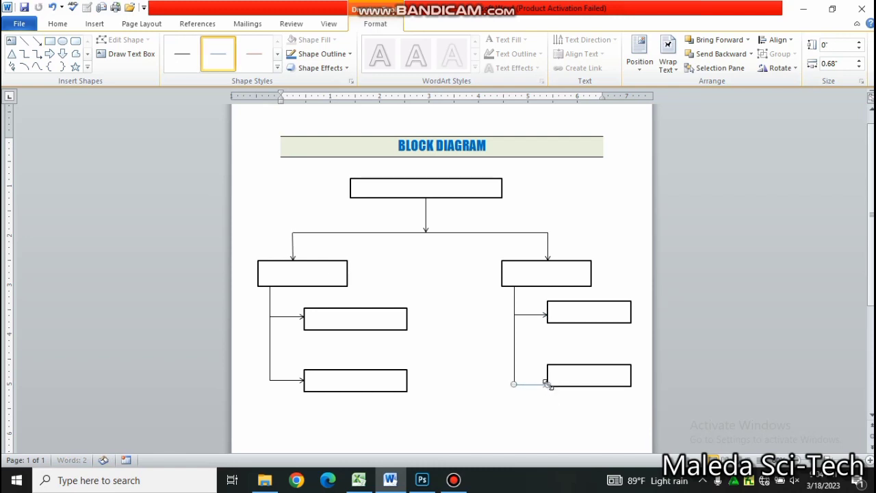
pyautogui.click(278, 69)
pyautogui.click(182, 59)
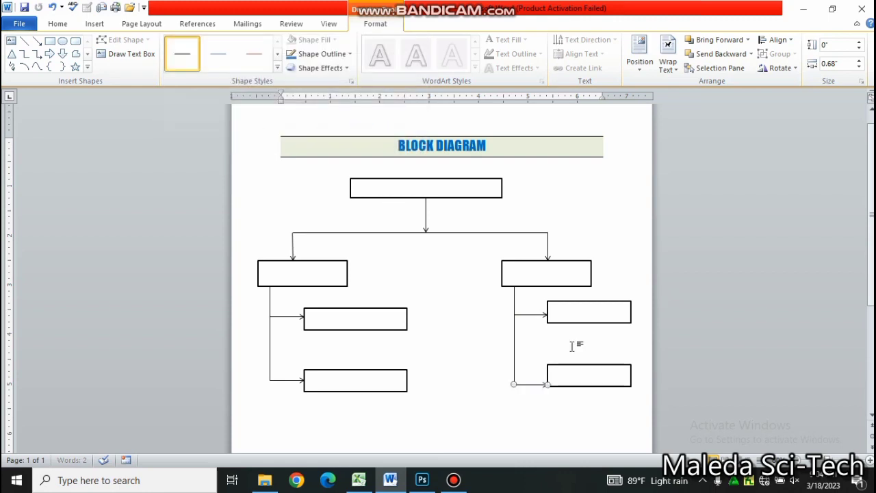
# Move the lower-right box down onto the new line and nudge the upper-right box to match
pyautogui.click(587, 381)
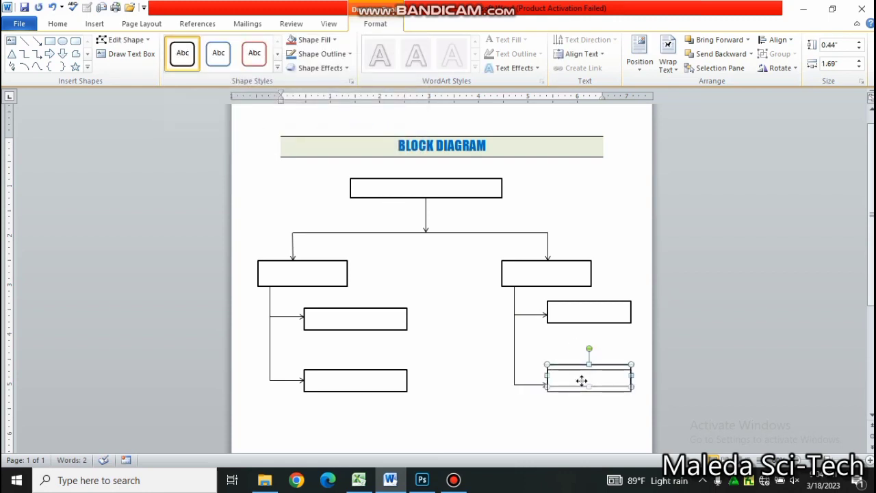
pyautogui.moveTo(581, 378); pyautogui.dragTo(582, 385)
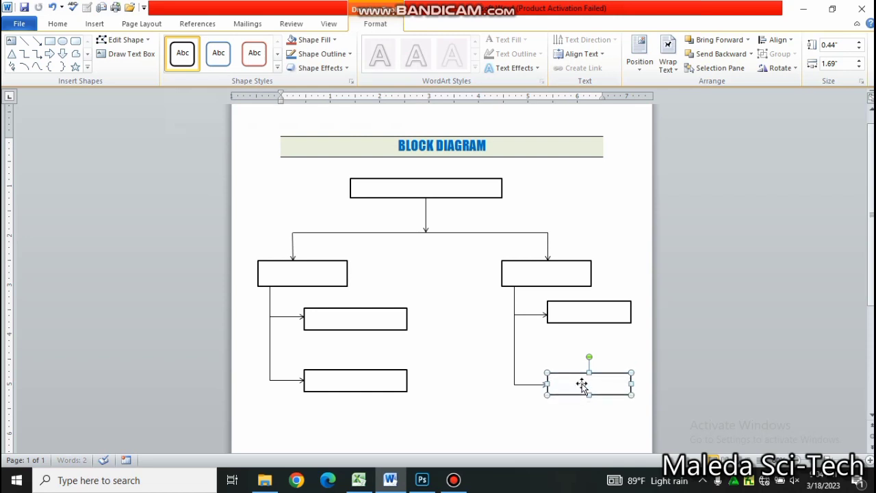
pyautogui.click(575, 313)
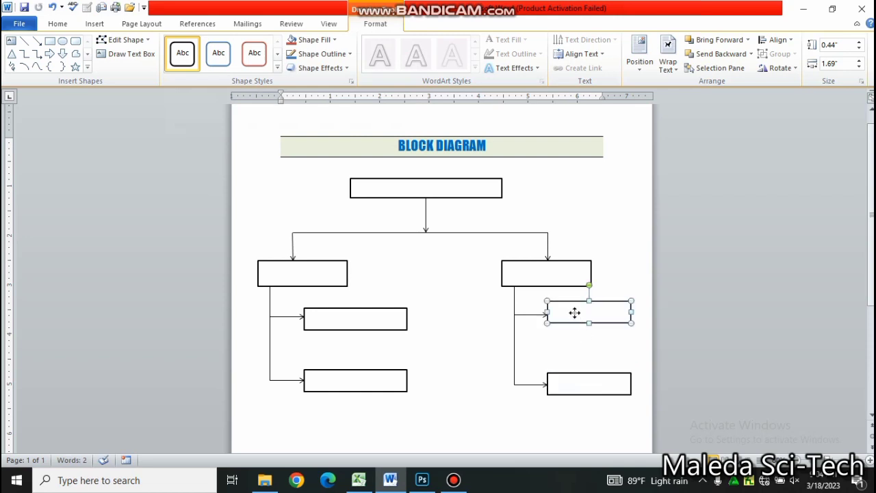
pyautogui.moveTo(575, 313); pyautogui.dragTo(573, 316)
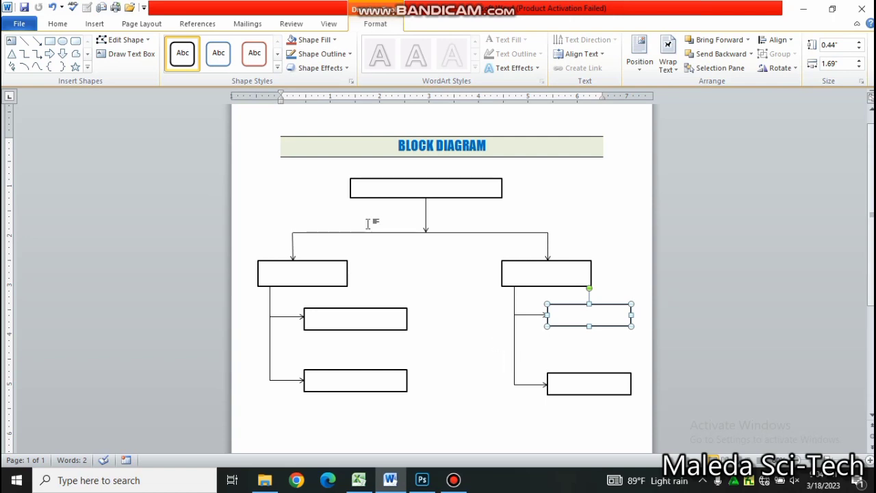
# Type PARTS OF COMPUTER in the top box and make it bold Times New Roman, 14 pt
pyautogui.click(421, 187)
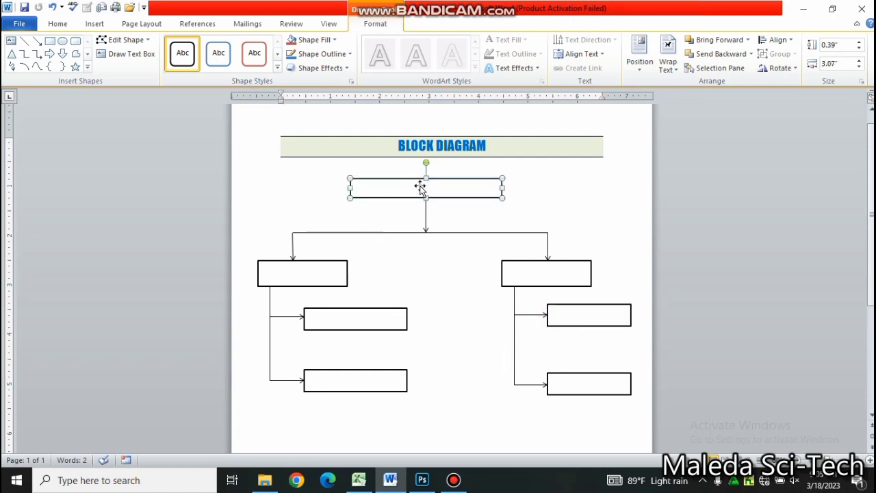
pyautogui.write('PART')
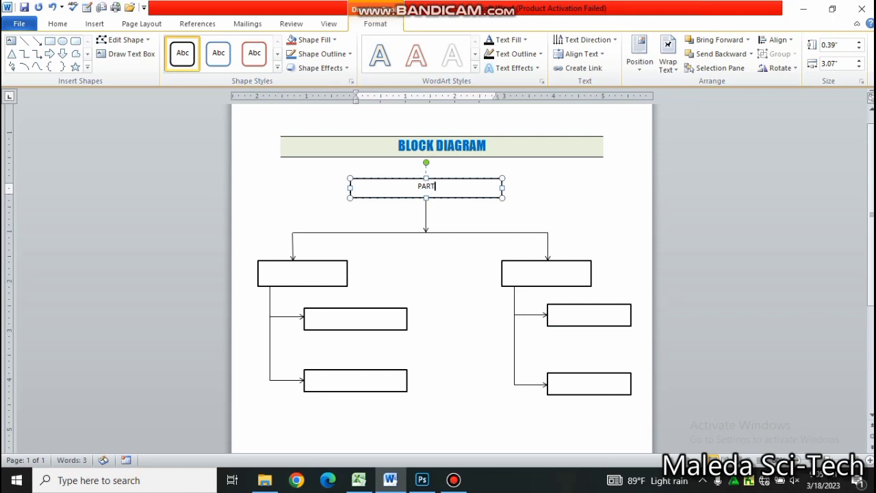
pyautogui.write('S OF')
pyautogui.write(' COMPUTER')
pyautogui.moveTo(389, 189); pyautogui.dragTo(466, 188)
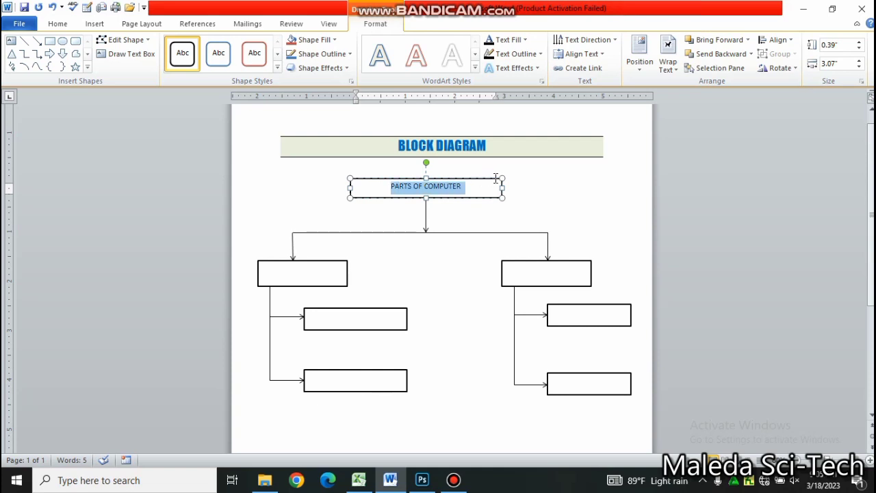
pyautogui.click(58, 24)
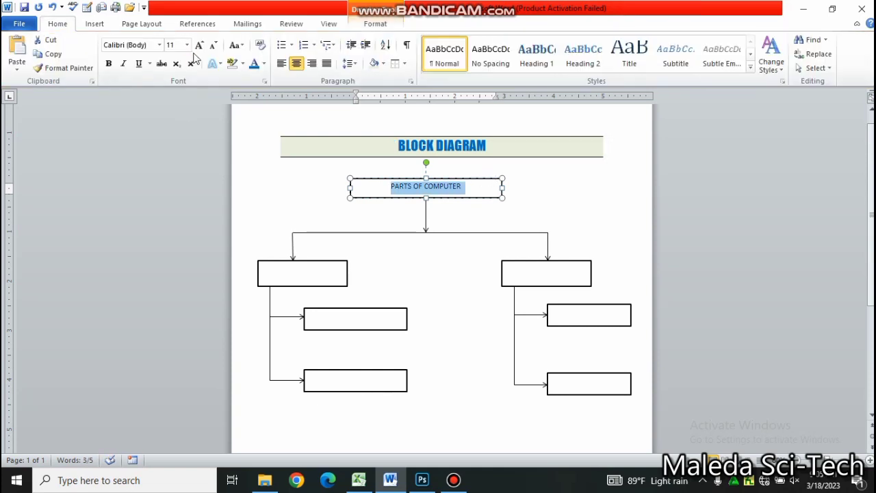
pyautogui.click(159, 46)
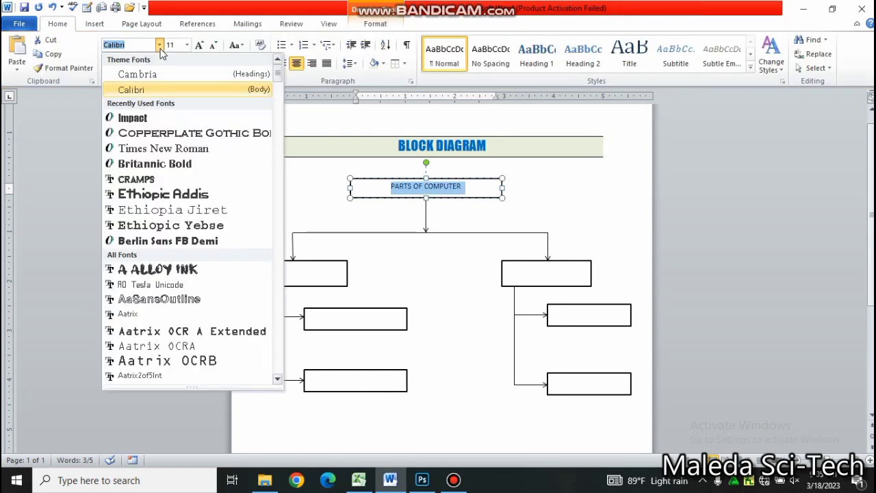
pyautogui.click(155, 149)
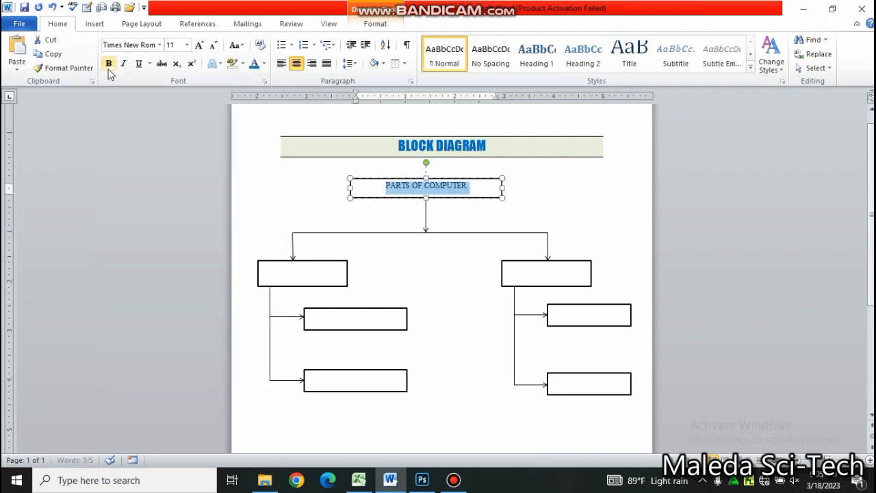
pyautogui.click(109, 63)
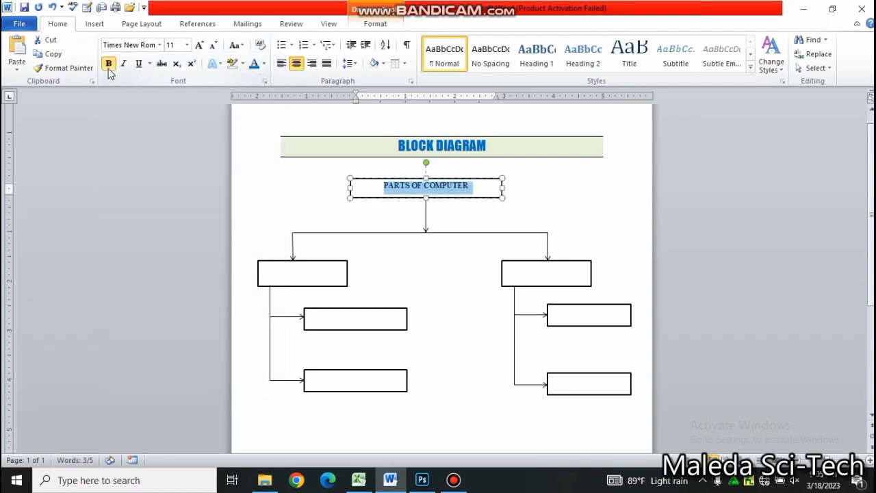
pyautogui.click(199, 45)
pyautogui.click(201, 46)
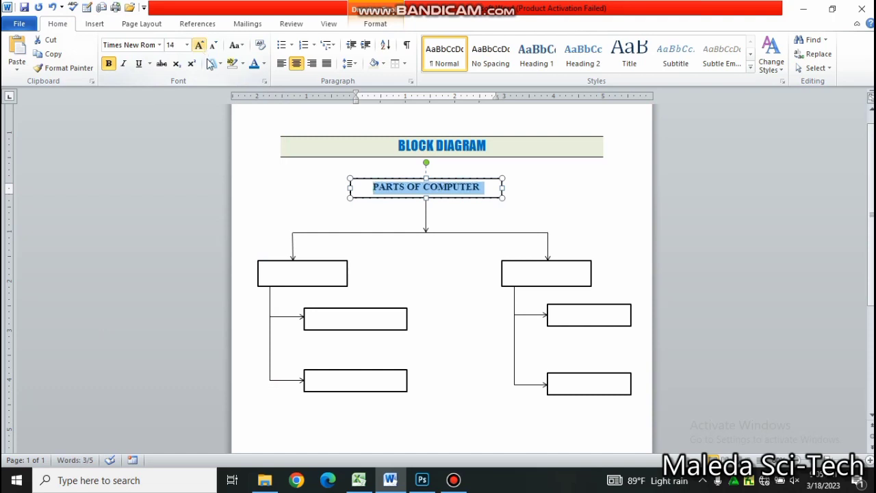
pyautogui.click(303, 282)
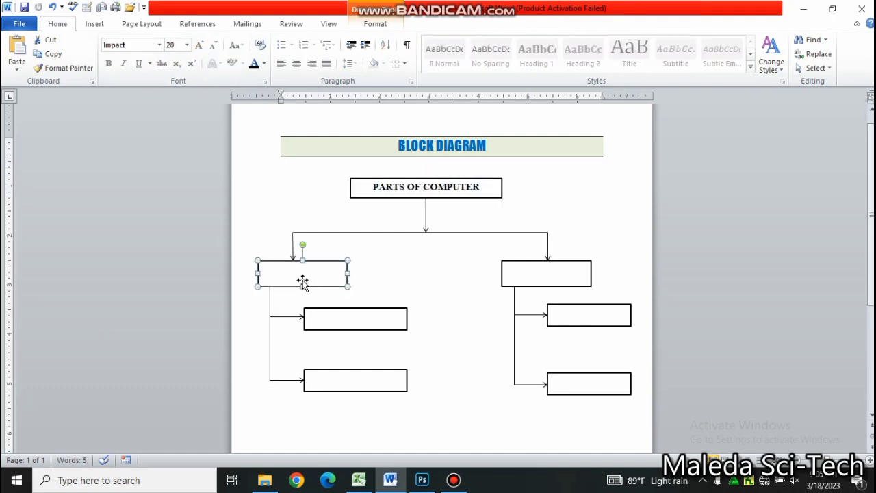
# Label the left box HARDWARE in bold 14 pt Times New Roman
pyautogui.write('HARD')
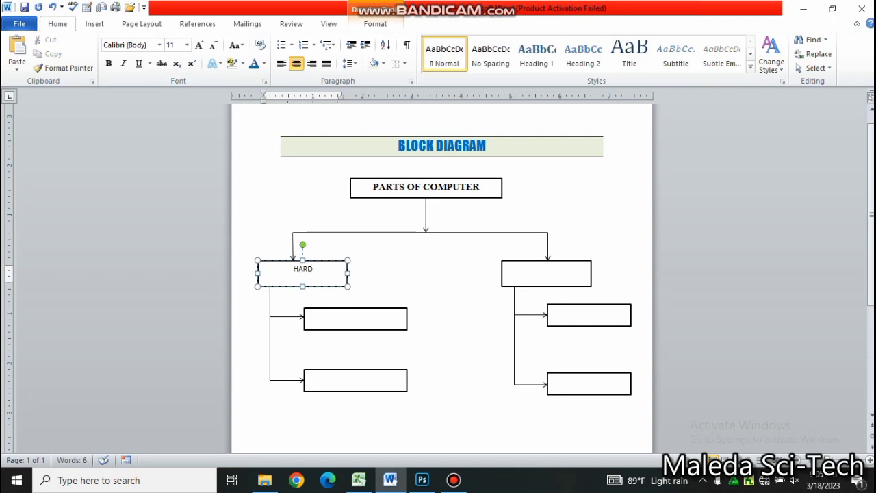
pyautogui.write('WARE')
pyautogui.moveTo(284, 269); pyautogui.dragTo(327, 269)
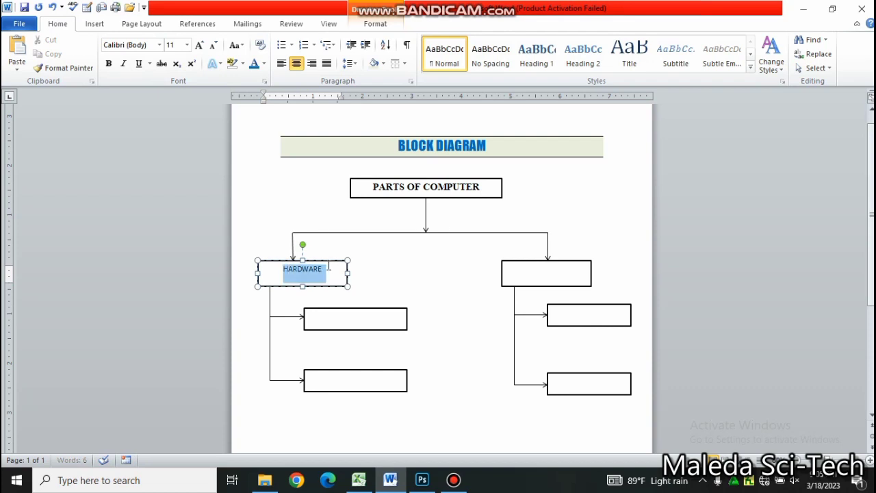
pyautogui.click(159, 45)
pyautogui.click(162, 118)
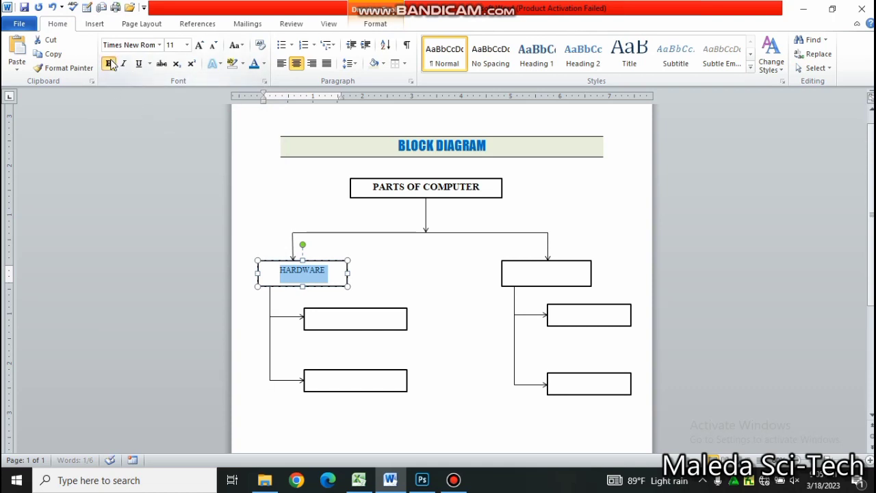
pyautogui.click(110, 63)
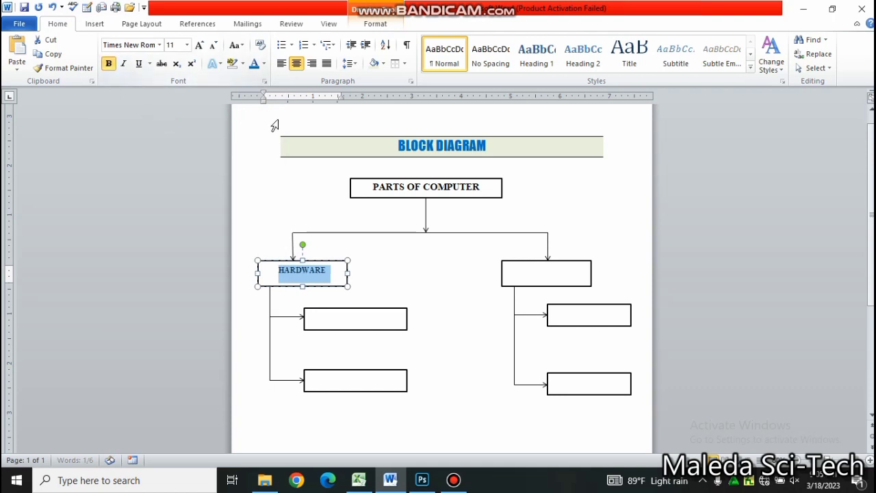
pyautogui.click(199, 45)
pyautogui.click(200, 45)
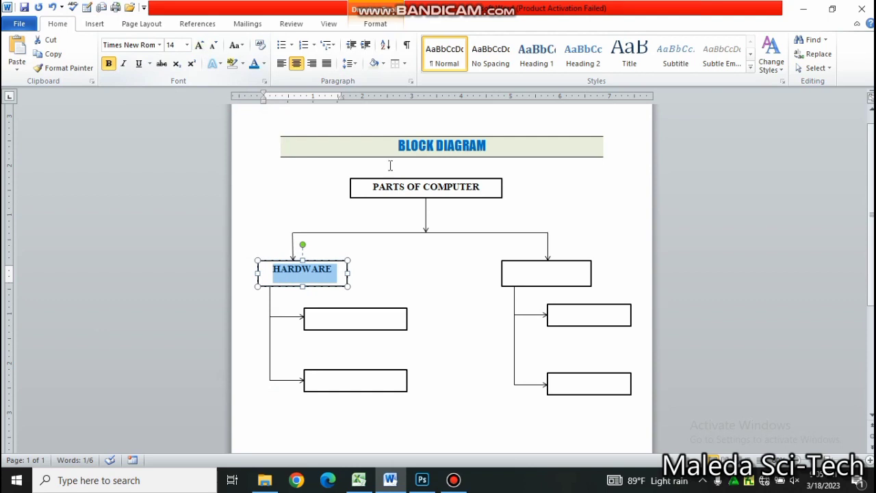
# Label the right box SOFTWARE in bold 14 pt Times New Roman
pyautogui.click(544, 270)
pyautogui.write('s')
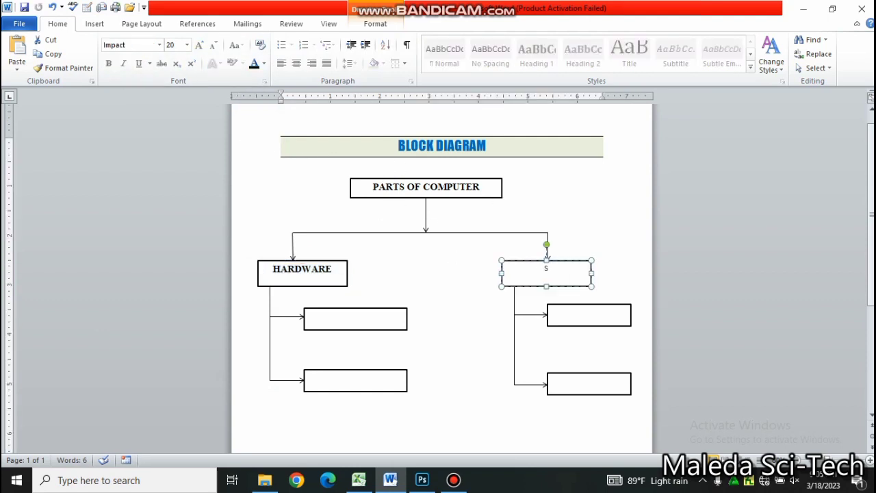
pyautogui.write('OFTWARE')
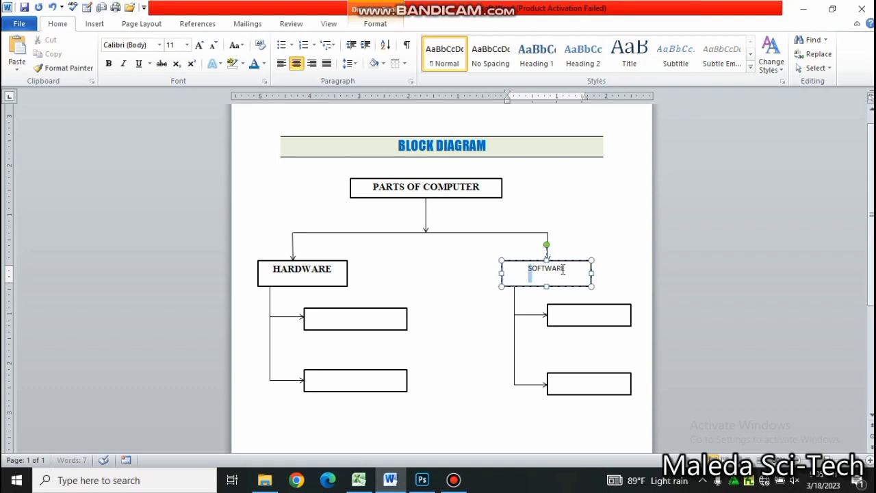
pyautogui.moveTo(562, 270); pyautogui.dragTo(574, 274)
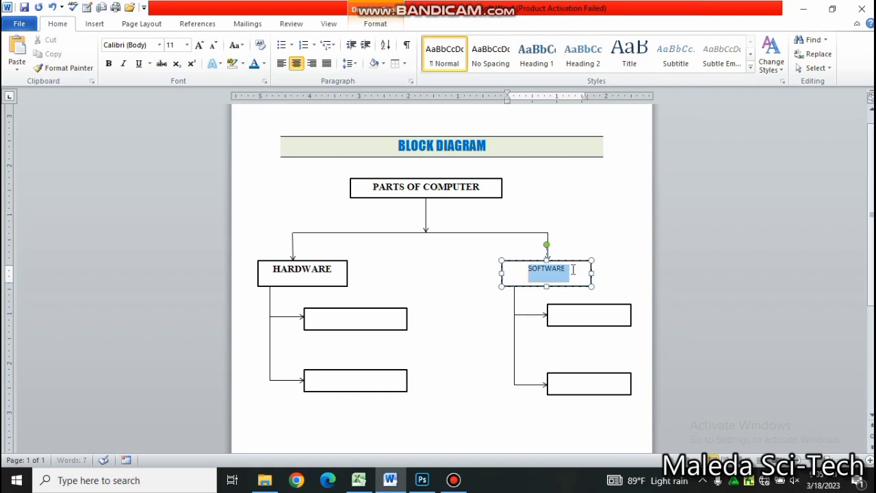
pyautogui.click(159, 45)
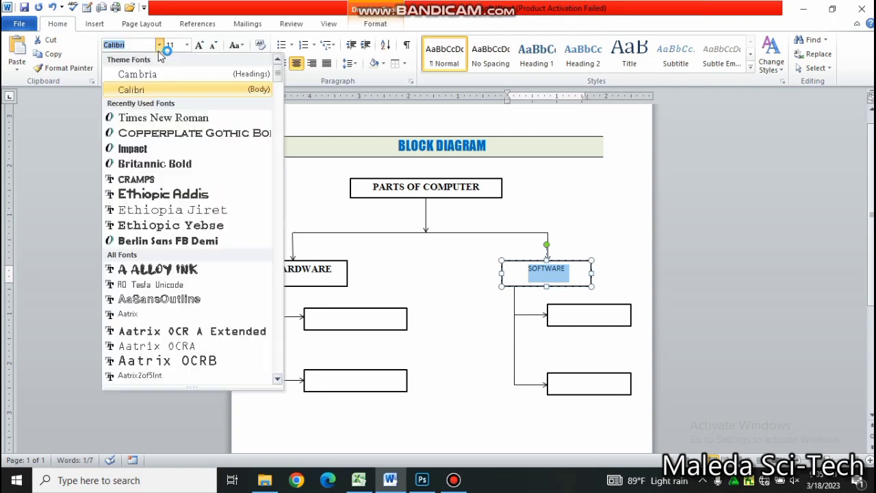
pyautogui.click(156, 118)
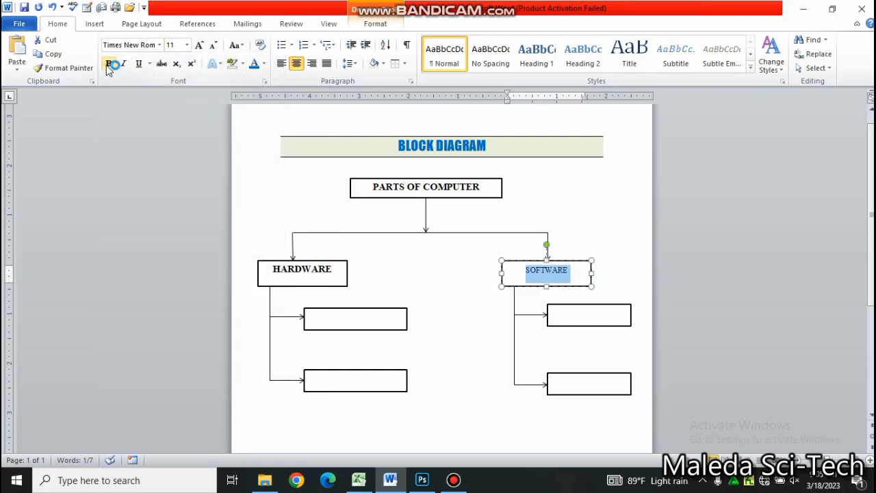
pyautogui.click(108, 64)
pyautogui.click(199, 47)
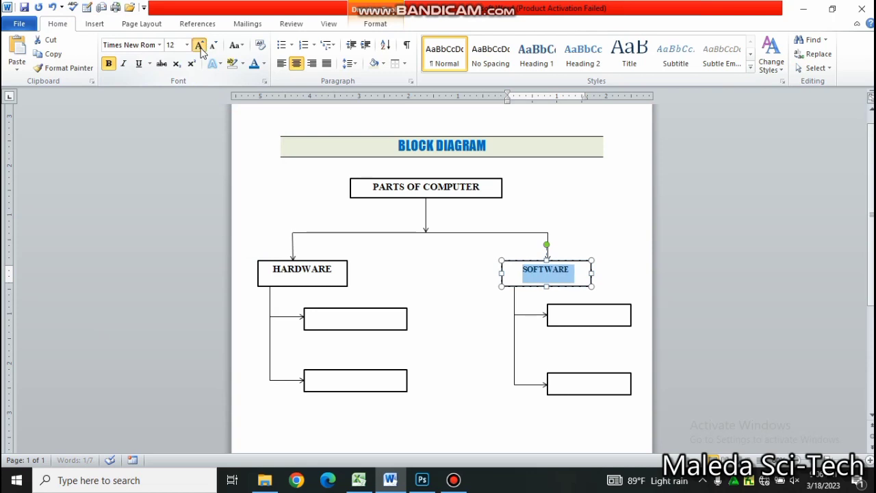
pyautogui.click(200, 46)
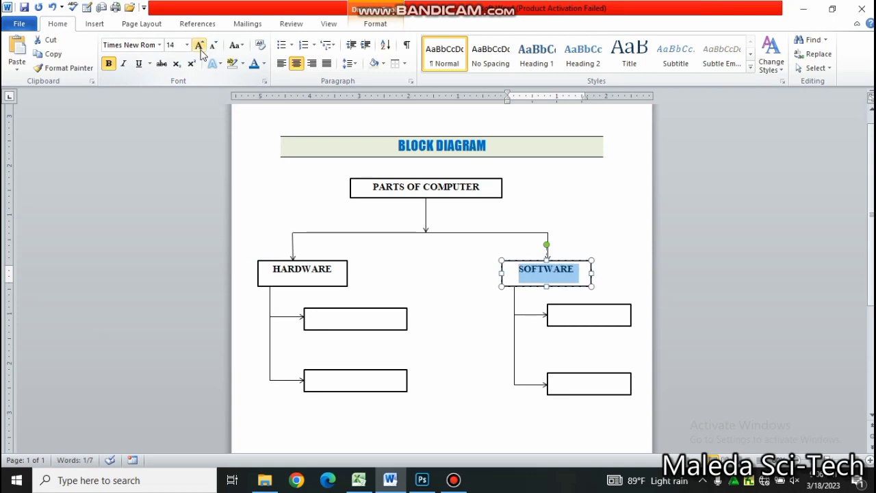
pyautogui.click(342, 318)
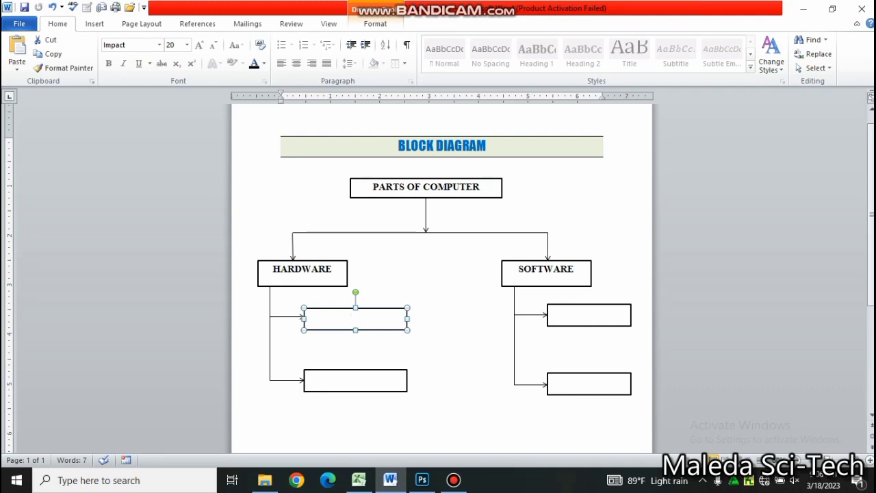
# Fill the HARDWARE sub-boxes with 'SYSTEM UNIT, MOTHERBOARD....' (box made taller) and 'ETC'
pyautogui.write('SYSTEM')
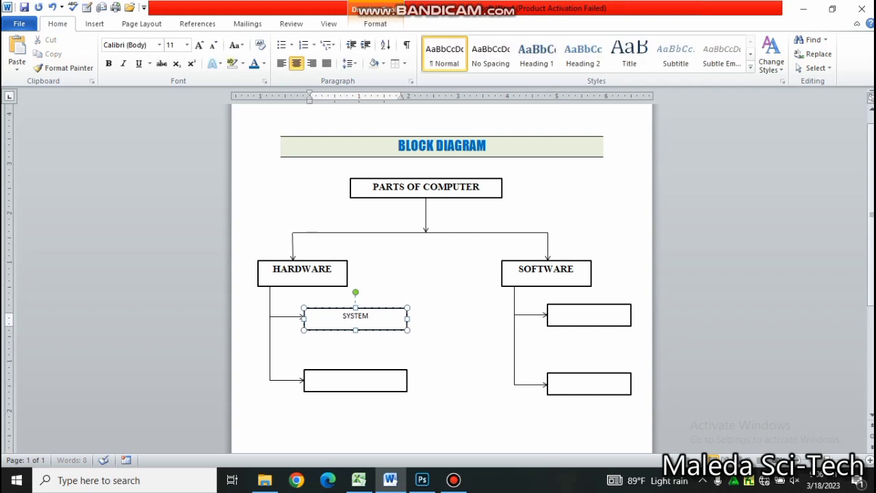
pyautogui.write(' UNITE')
pyautogui.press('BackSpace')
pyautogui.write(', MOT')
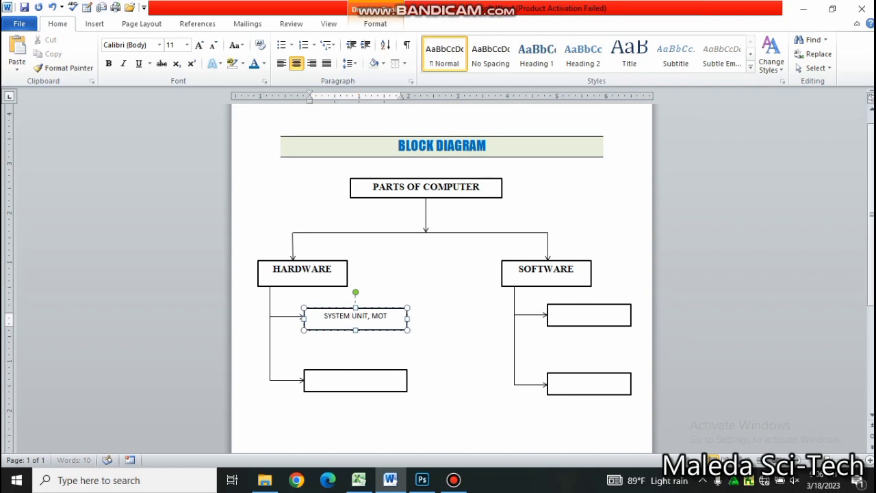
pyautogui.write('HERBOA')
pyautogui.write('RD')
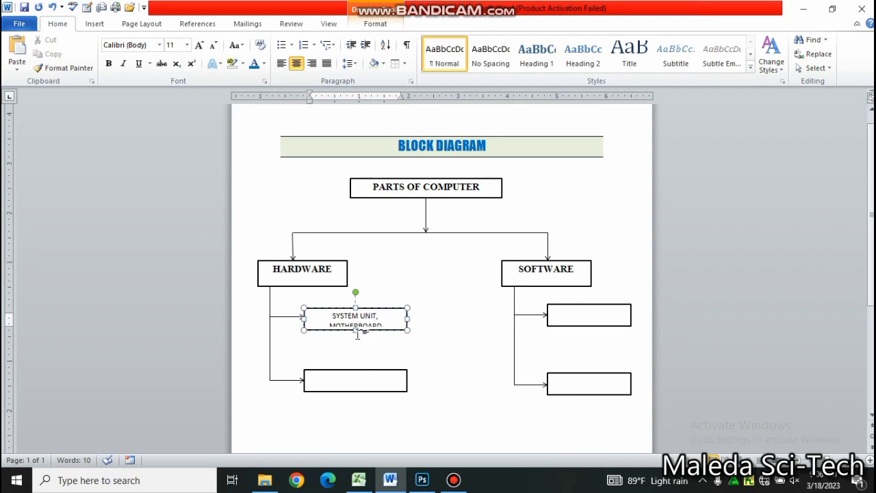
pyautogui.moveTo(355, 331); pyautogui.dragTo(356, 336)
pyautogui.click(384, 327)
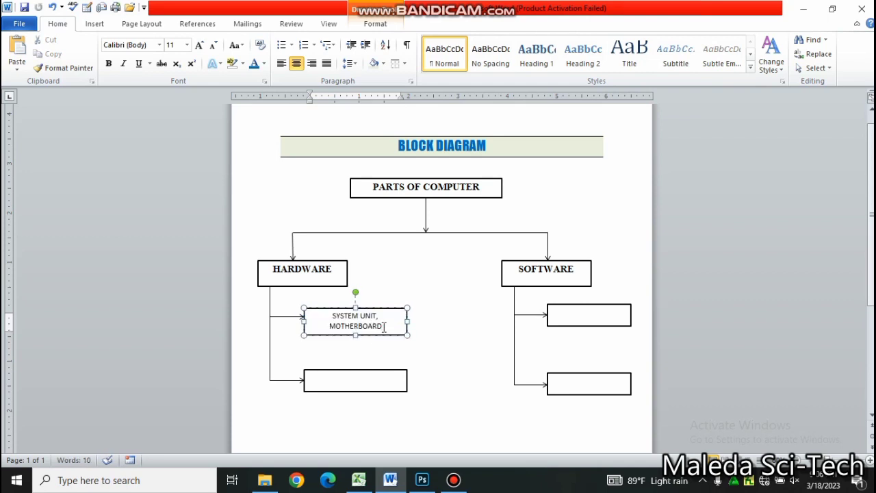
pyautogui.write('....')
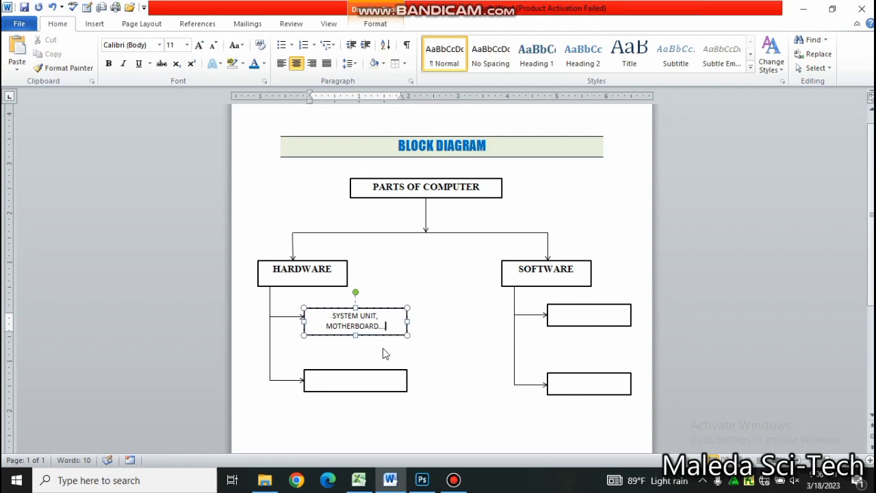
pyautogui.click(353, 385)
pyautogui.write('ET')
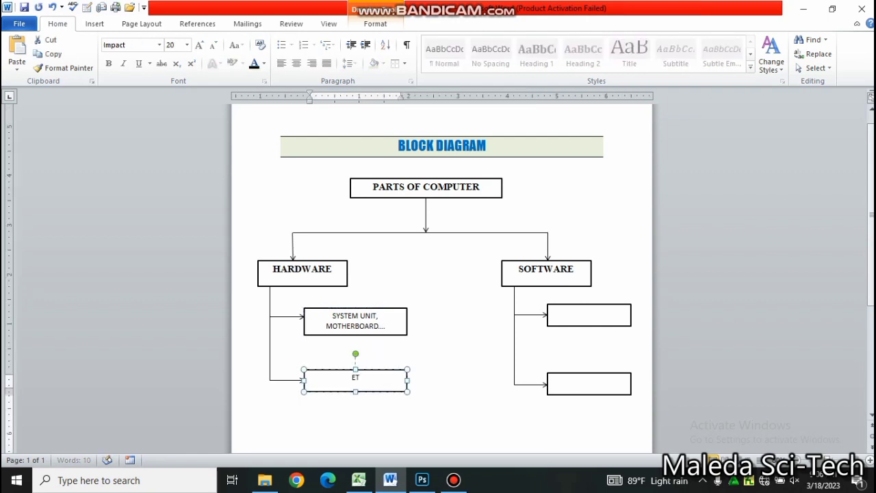
pyautogui.write('C')
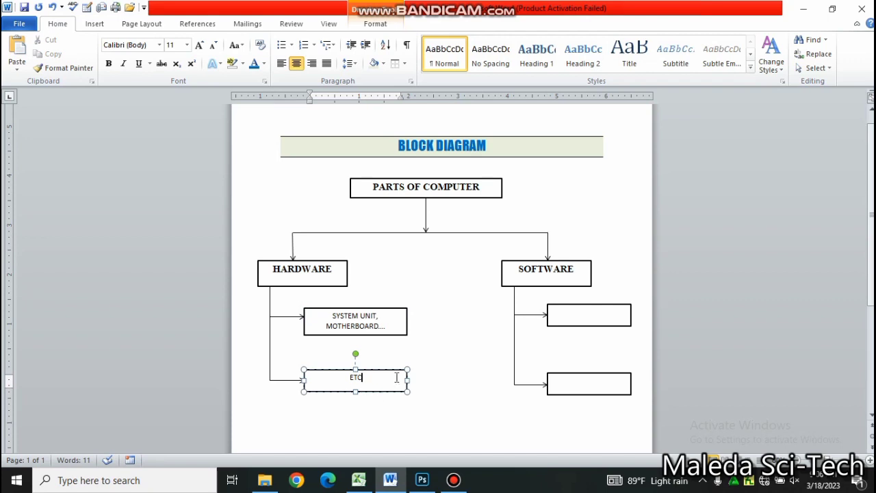
# Fill the SOFTWARE sub-boxes with 'SYSTEM & APPLICATION' and 'ETC.', then extend the left ETC
pyautogui.click(580, 310)
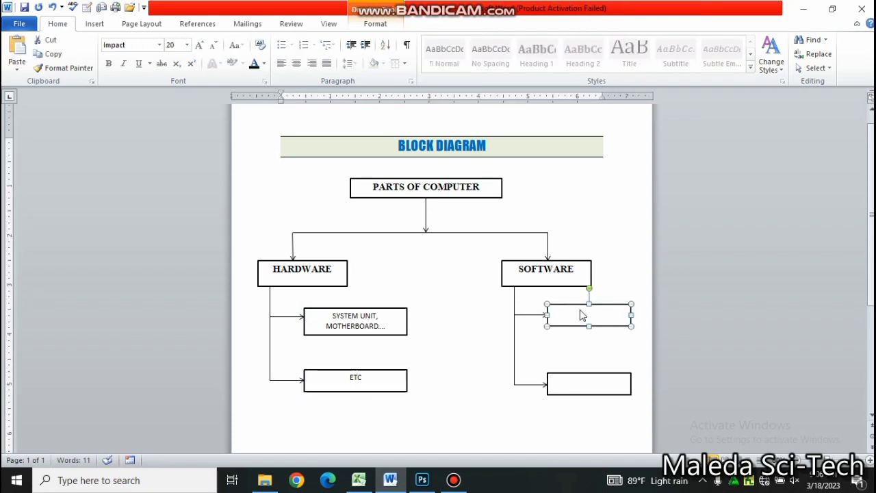
pyautogui.click(580, 315)
pyautogui.write('SYSTEM')
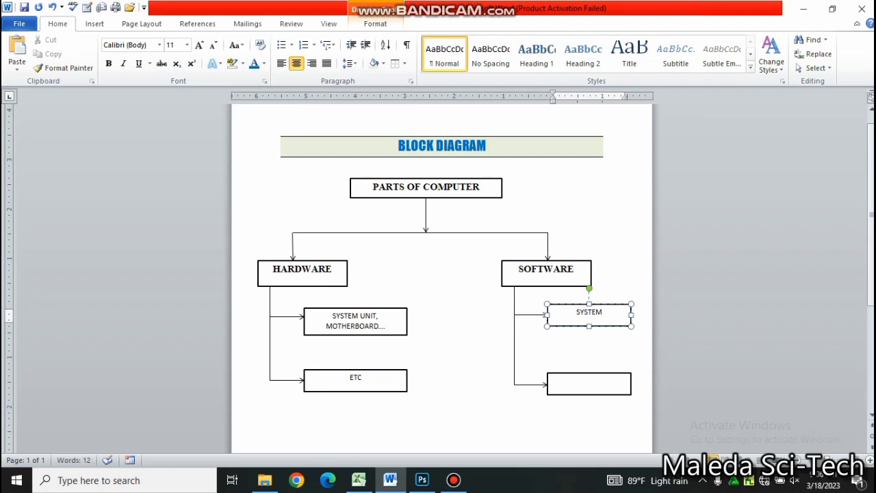
pyautogui.write(' & APPL')
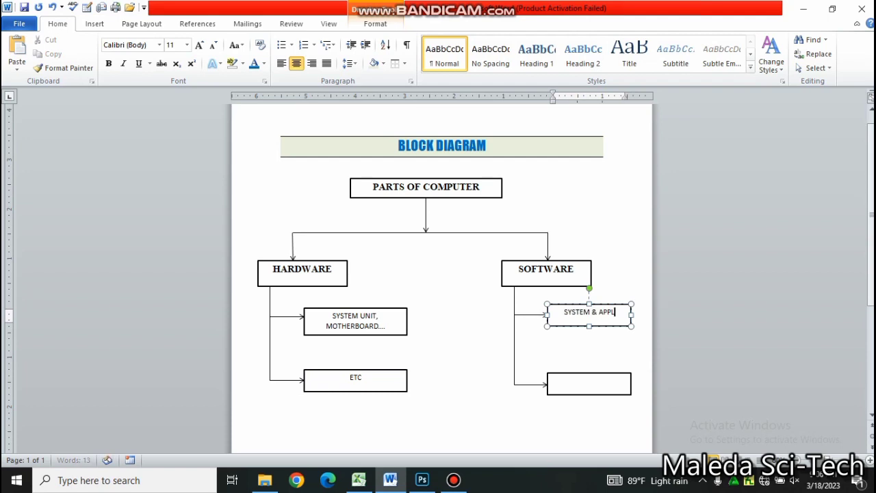
pyautogui.write('ICA')
pyautogui.write('TION')
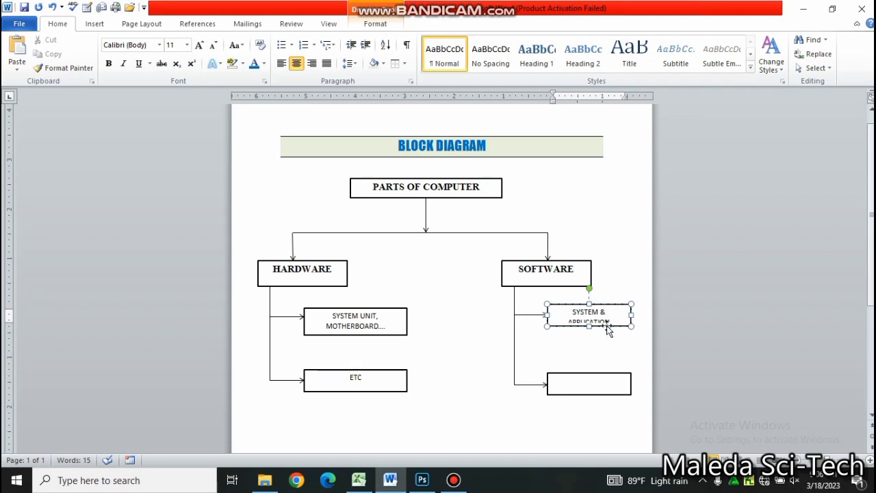
pyautogui.moveTo(589, 326); pyautogui.dragTo(589, 343)
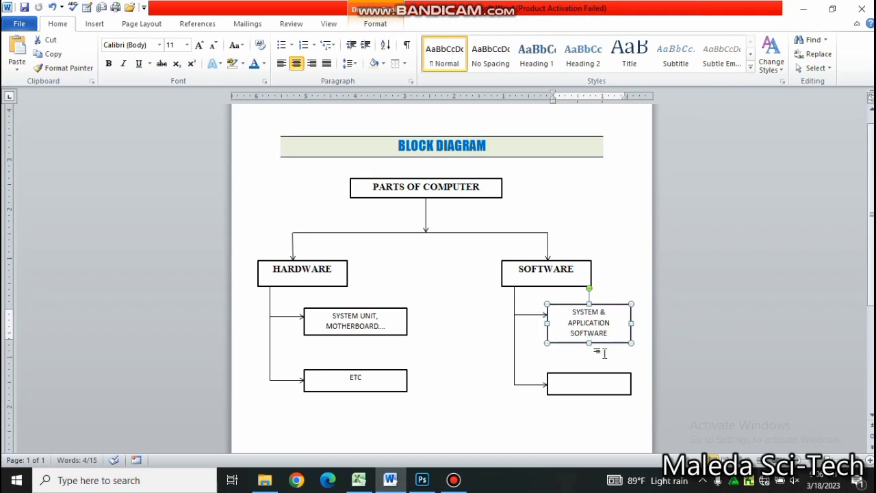
pyautogui.click(589, 385)
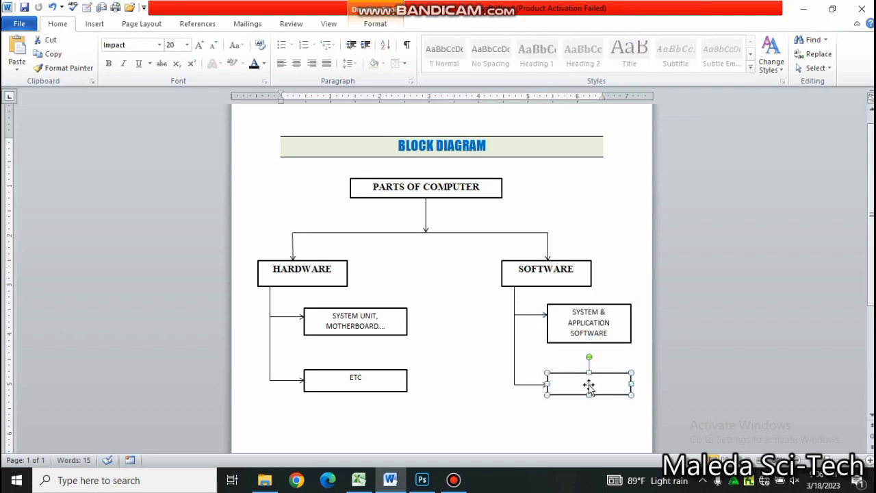
pyautogui.click(588, 385)
pyautogui.write('ETC..')
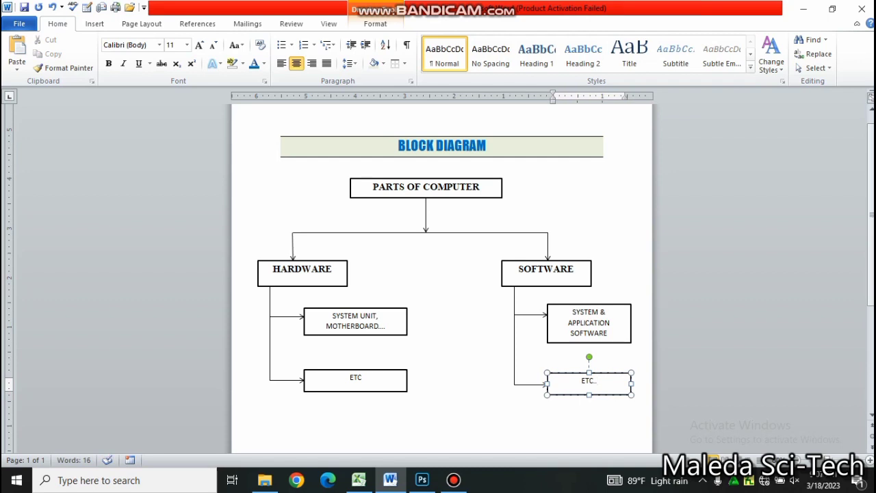
pyautogui.click(362, 377)
pyautogui.write('..')
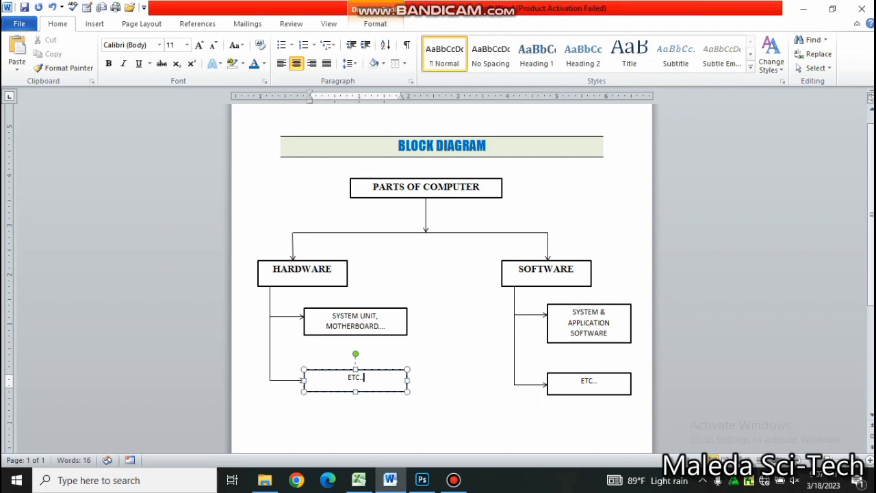
# Make the SYSTEM UNIT and SYSTEM & APPLICATION SOFTWARE labels bold Times New Roman
pyautogui.moveTo(332, 316); pyautogui.dragTo(387, 327)
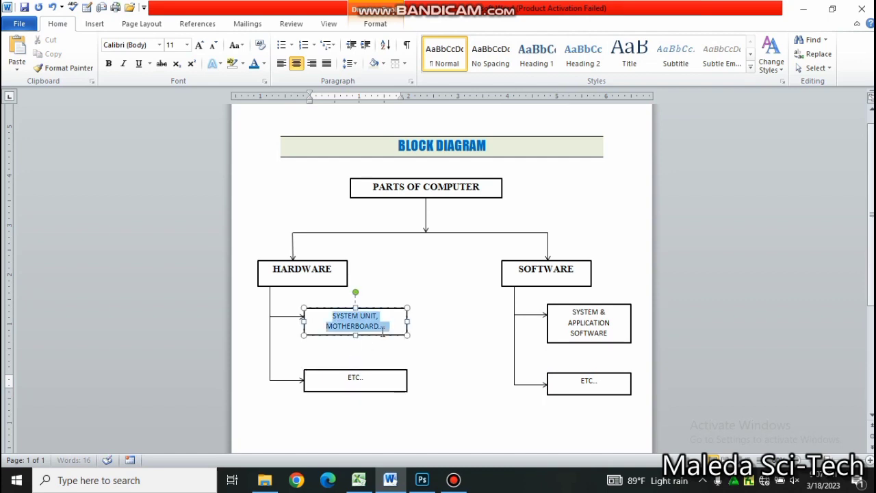
pyautogui.click(108, 63)
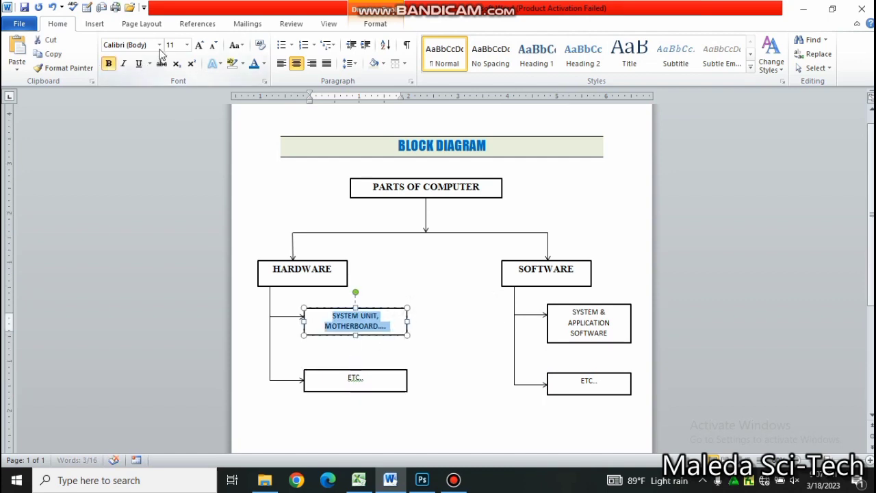
pyautogui.click(160, 45)
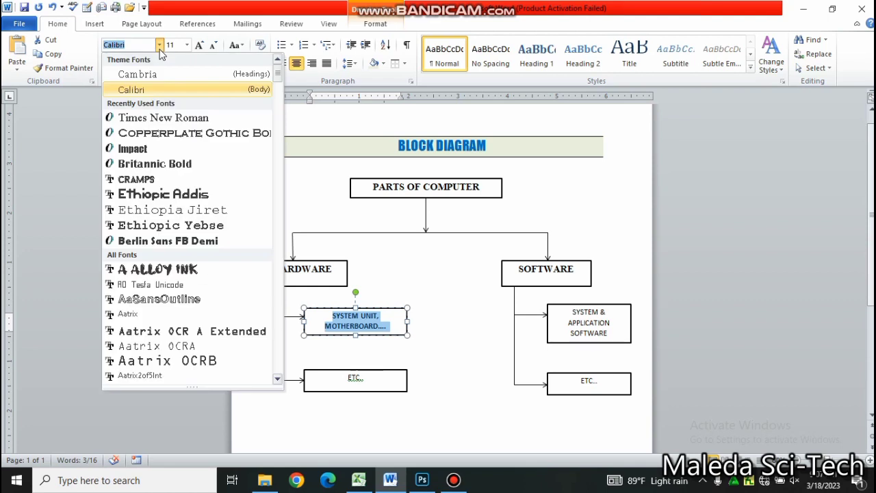
pyautogui.click(162, 118)
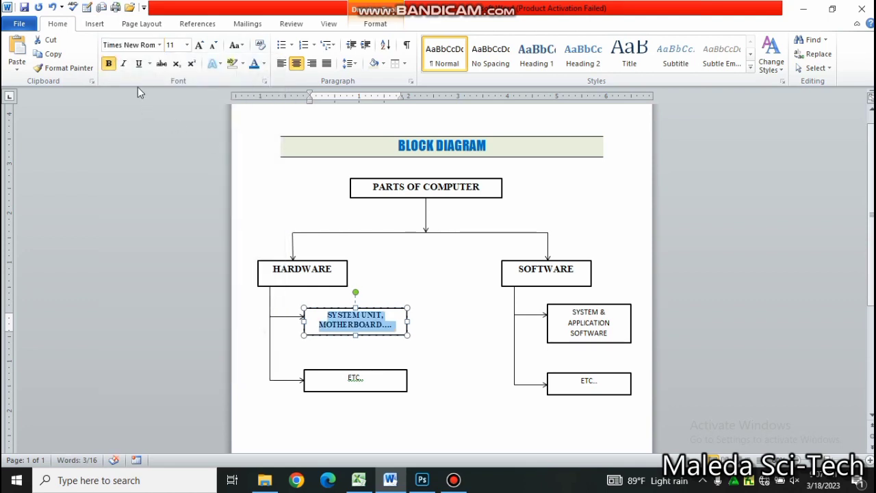
pyautogui.moveTo(571, 312); pyautogui.dragTo(609, 334)
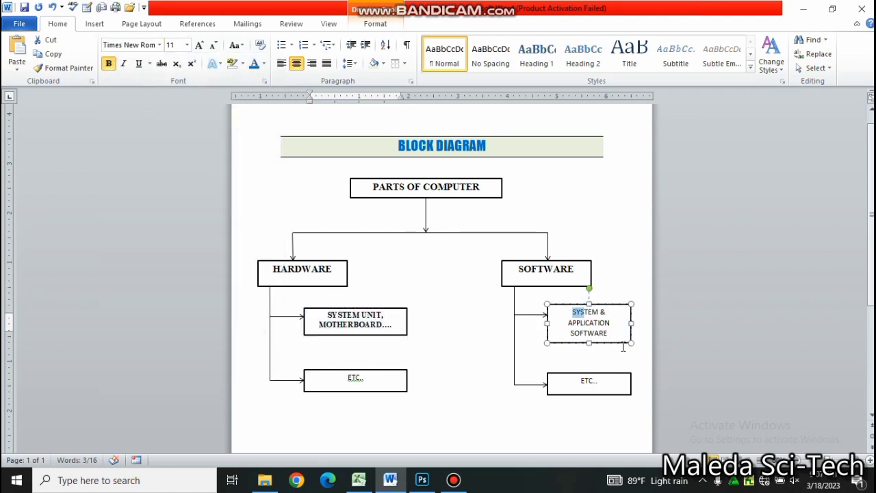
pyautogui.click(160, 45)
pyautogui.click(162, 118)
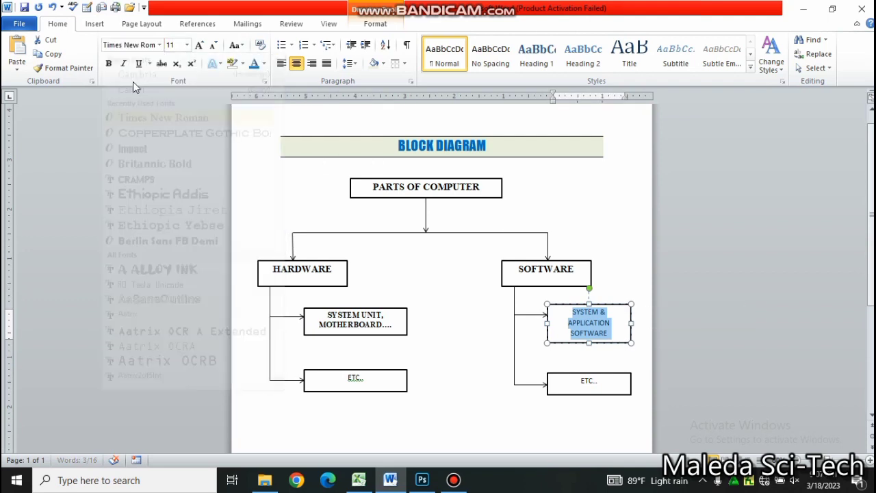
pyautogui.click(108, 65)
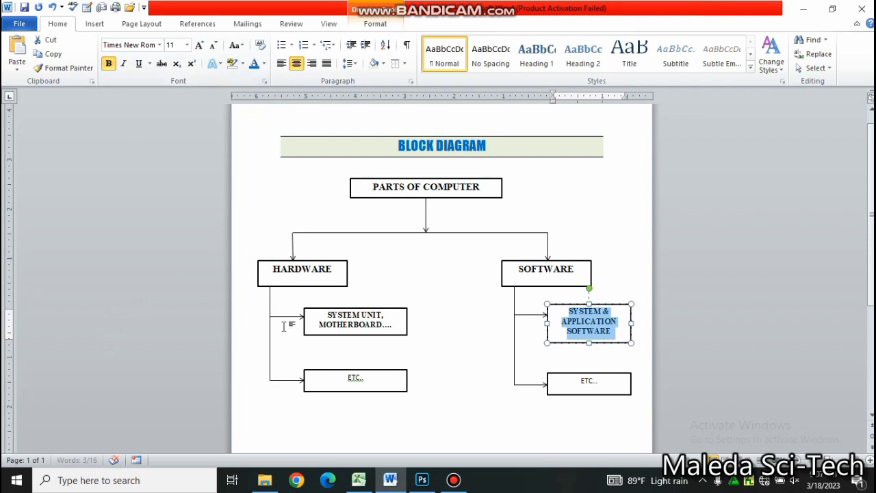
# Make the lower-left ETC label bold 12 pt Times New Roman and add a dot
pyautogui.moveTo(347, 378); pyautogui.dragTo(368, 378)
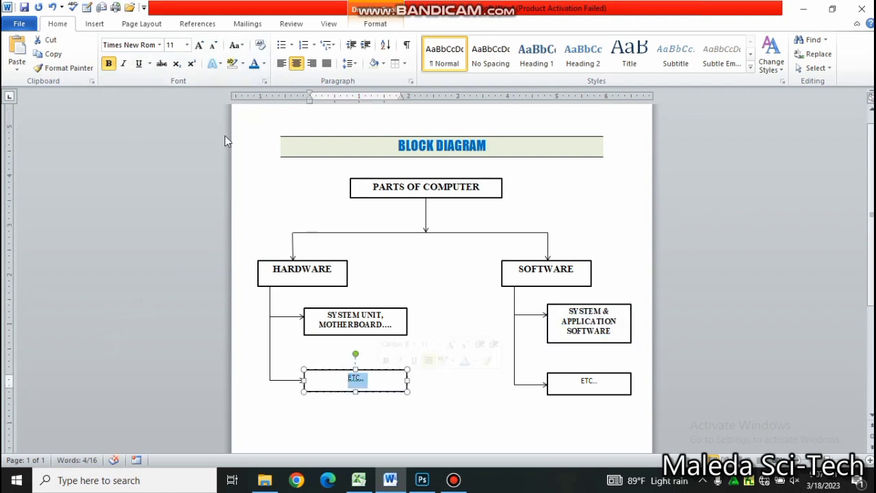
pyautogui.click(160, 45)
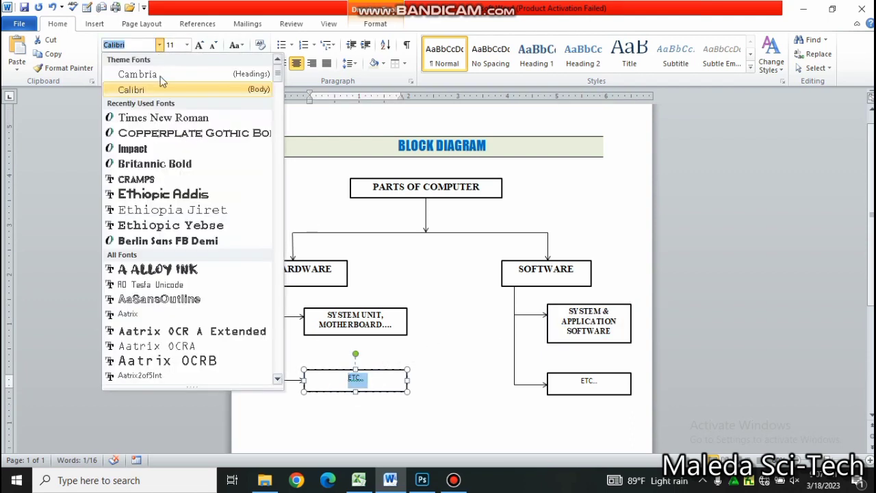
pyautogui.click(162, 116)
pyautogui.click(200, 45)
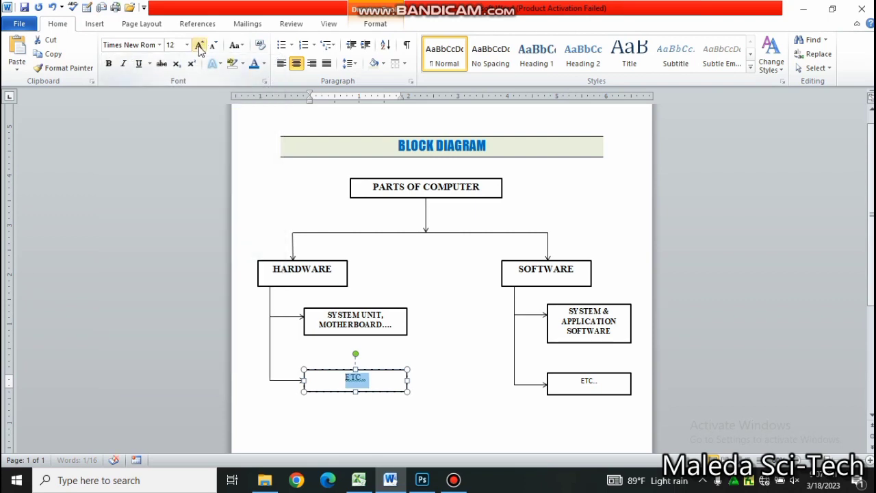
pyautogui.click(109, 63)
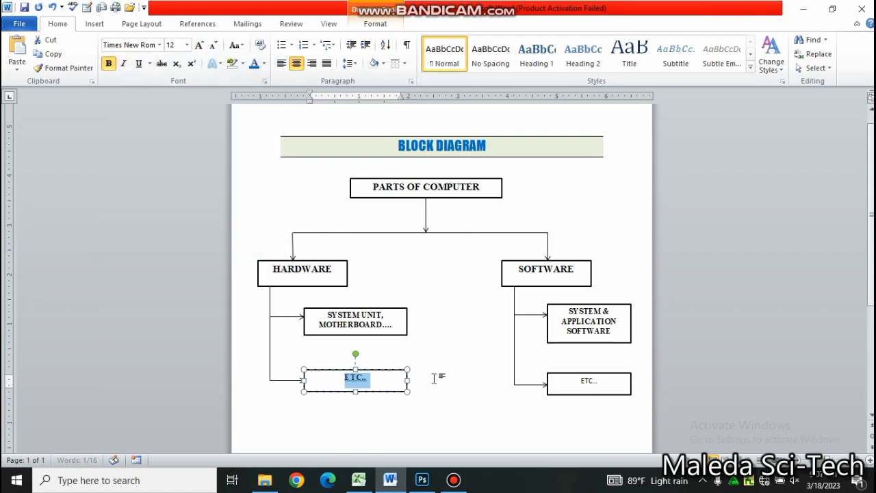
pyautogui.click(375, 378)
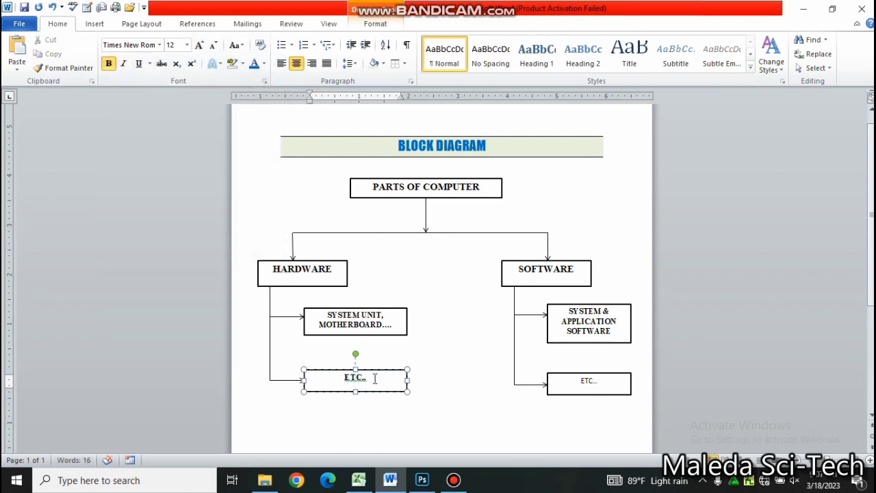
pyautogui.write('.')
# Make the lower-right ETC label bold 12 pt Times New Roman
pyautogui.doubleClick(584, 381)
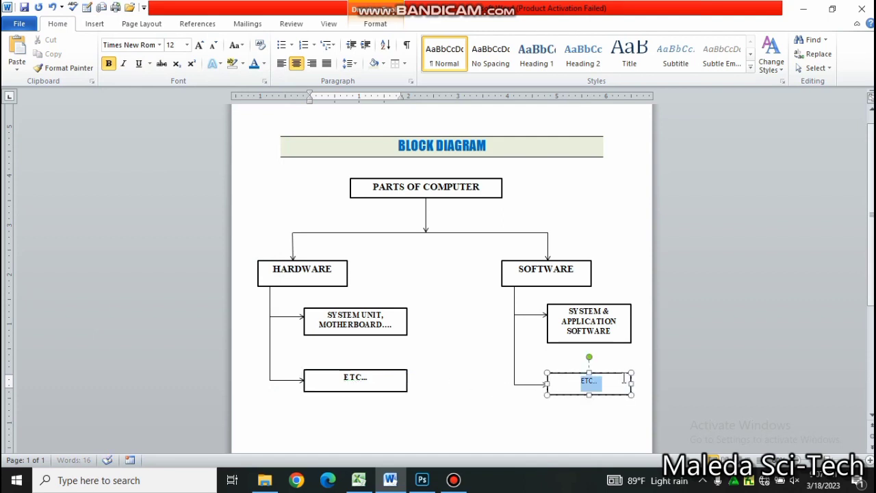
pyautogui.click(160, 45)
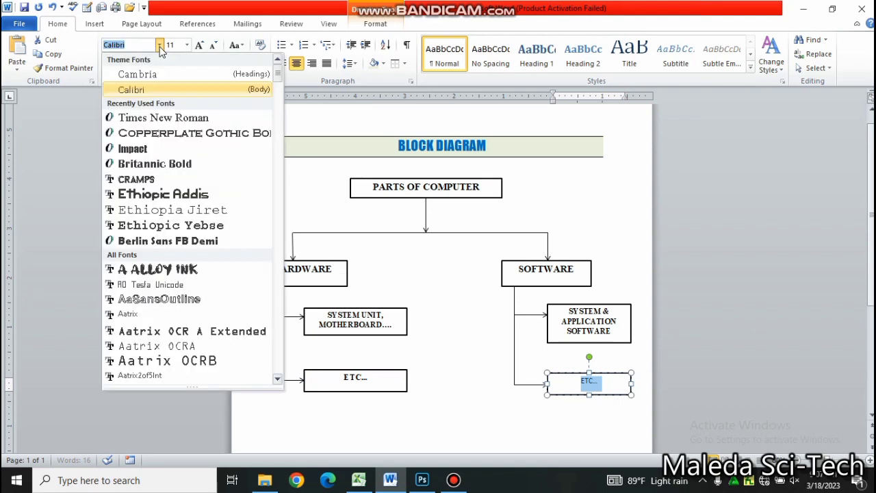
pyautogui.click(163, 118)
pyautogui.click(108, 64)
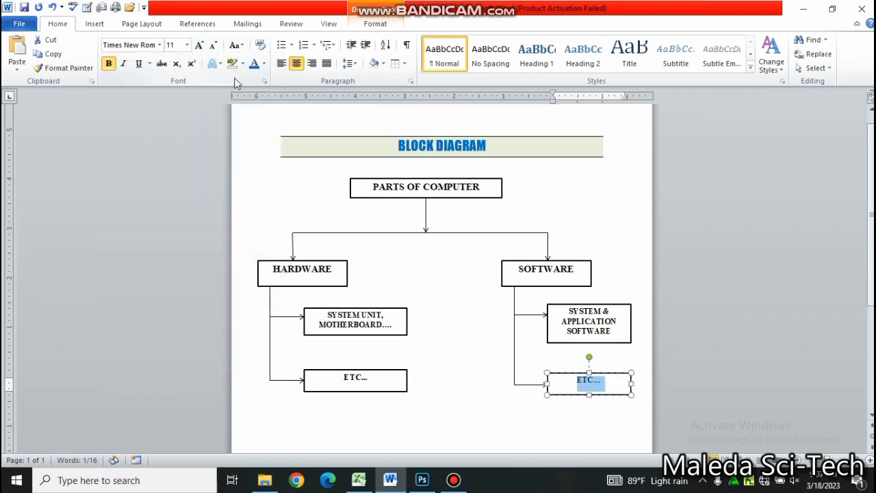
pyautogui.click(199, 46)
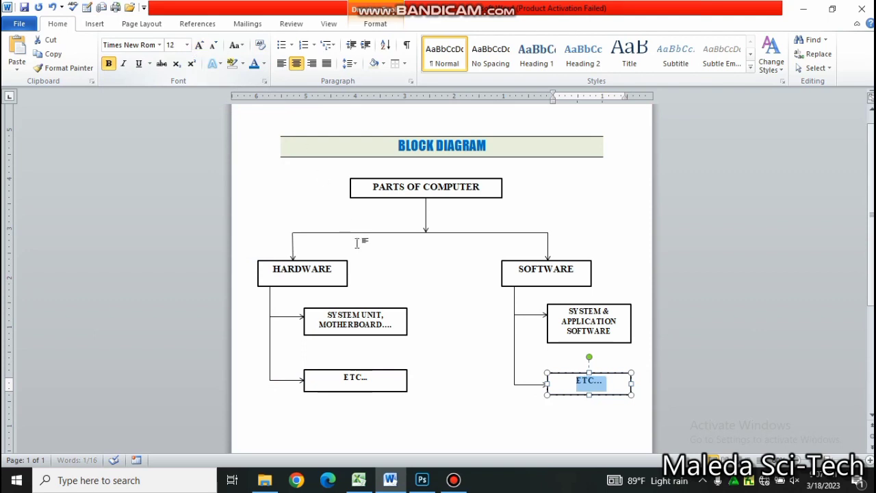
pyautogui.click(466, 330)
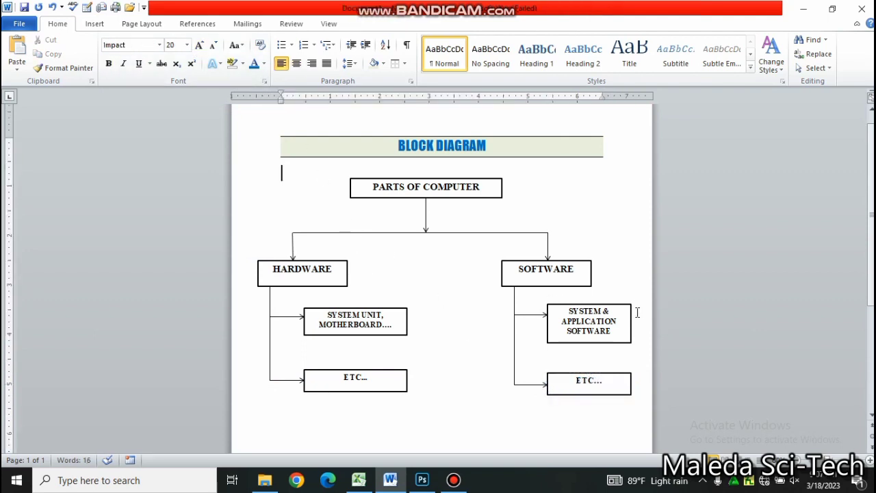
pyautogui.scroll(-1, 528, 221)
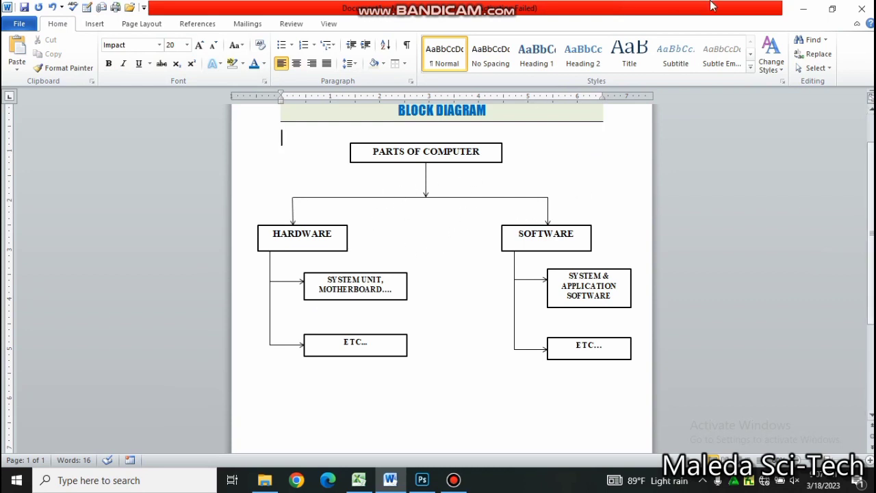
pyautogui.moveTo(712, 5)
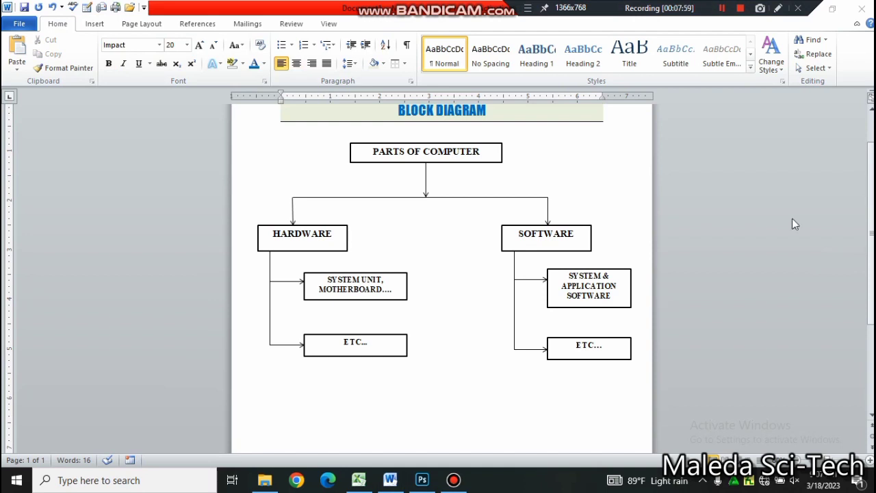
pyautogui.scroll(-4, 794, 223)
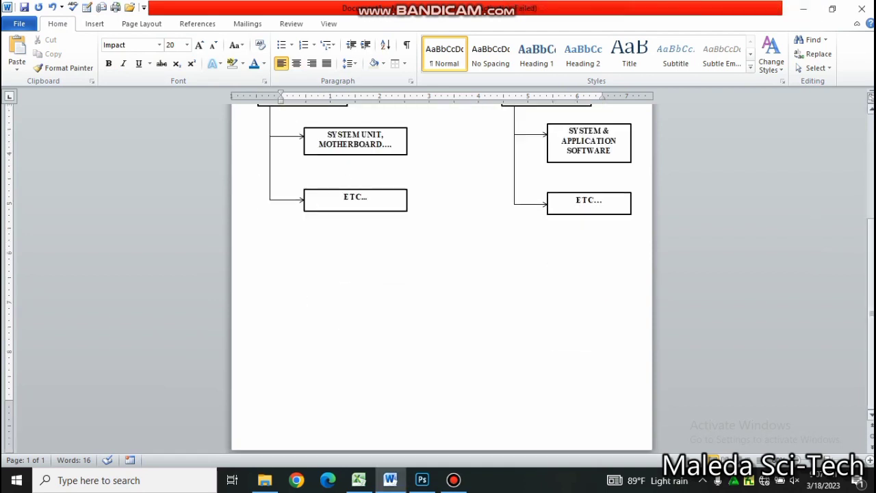
# Open a new blank document and start typing the heading EXAMPLE ON FLOW CHART BY USING SHAPES
pyautogui.click(287, 246)
pyautogui.moveTo(755, 6)
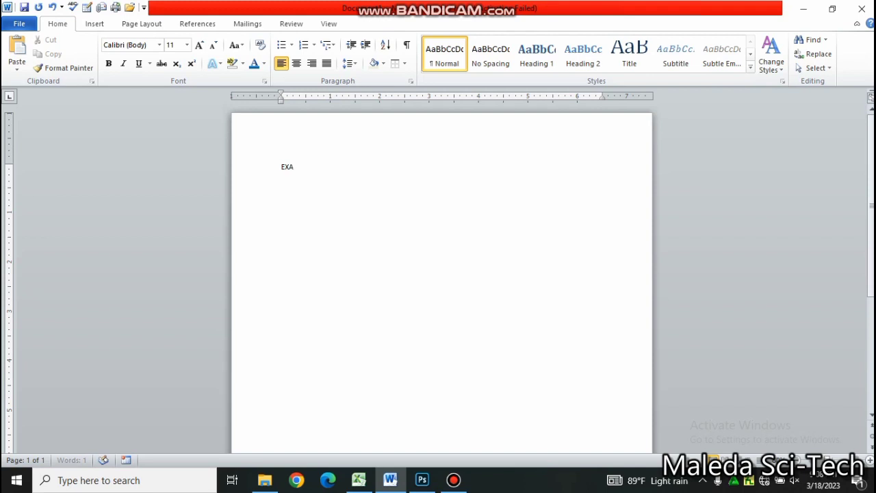
pyautogui.write('MP')
pyautogui.write('LE ON FLOW')
pyautogui.write(' CHART BY USING')
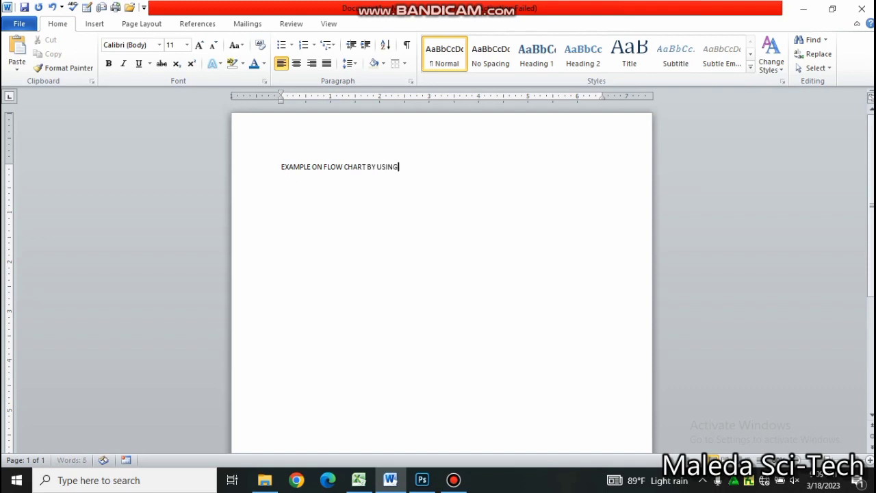
pyautogui.write(' E')
# Make the heading dark blue Impact at 20 pt and centre it
pyautogui.moveTo(280, 168); pyautogui.dragTo(451, 167)
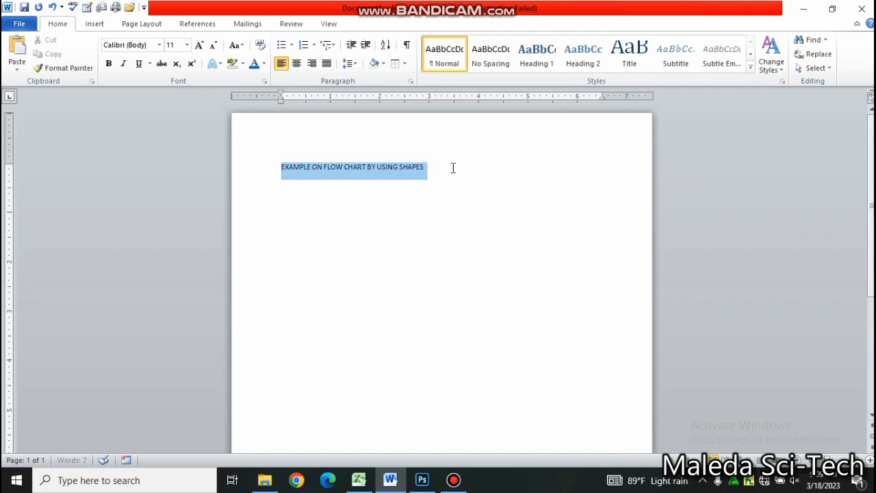
pyautogui.click(263, 63)
pyautogui.click(260, 81)
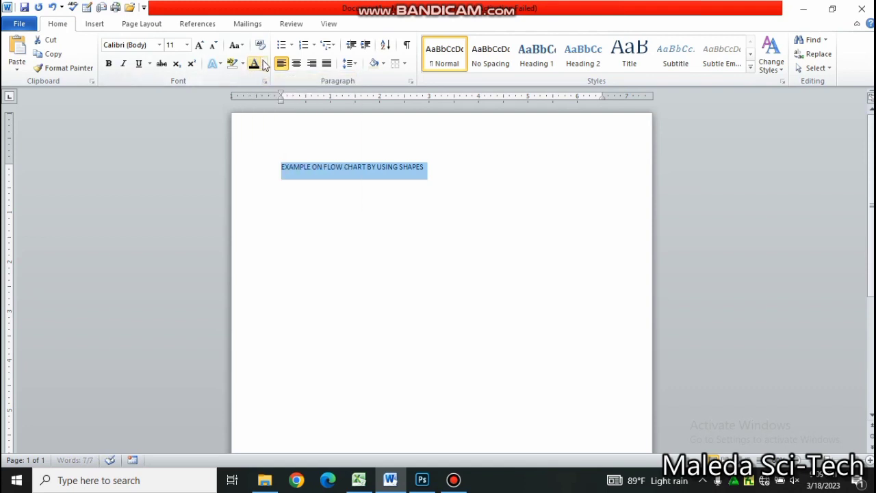
pyautogui.click(263, 64)
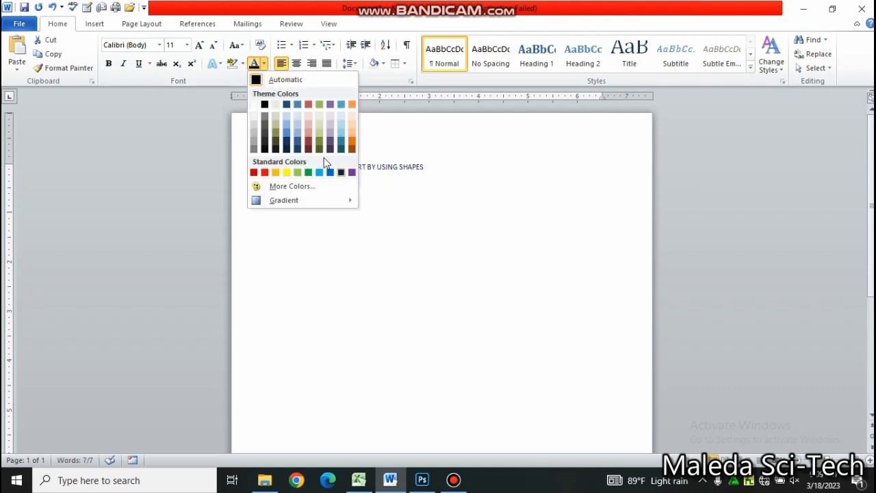
pyautogui.click(342, 173)
pyautogui.click(159, 45)
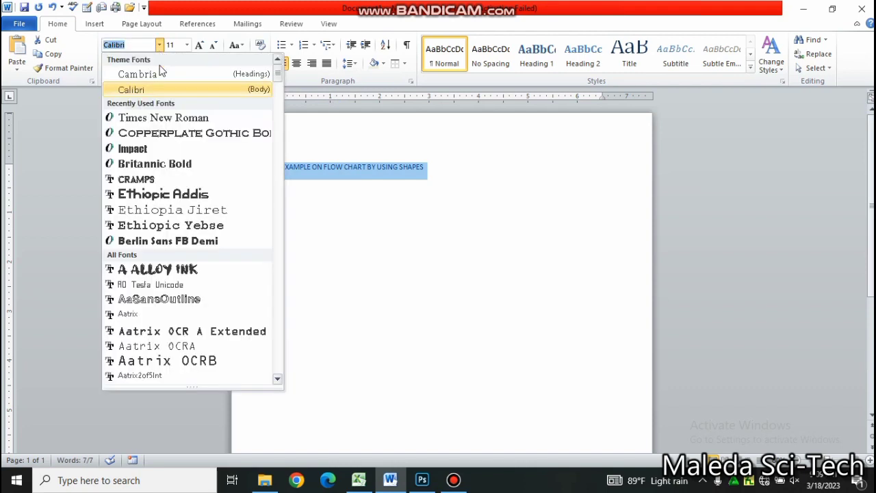
pyautogui.click(159, 149)
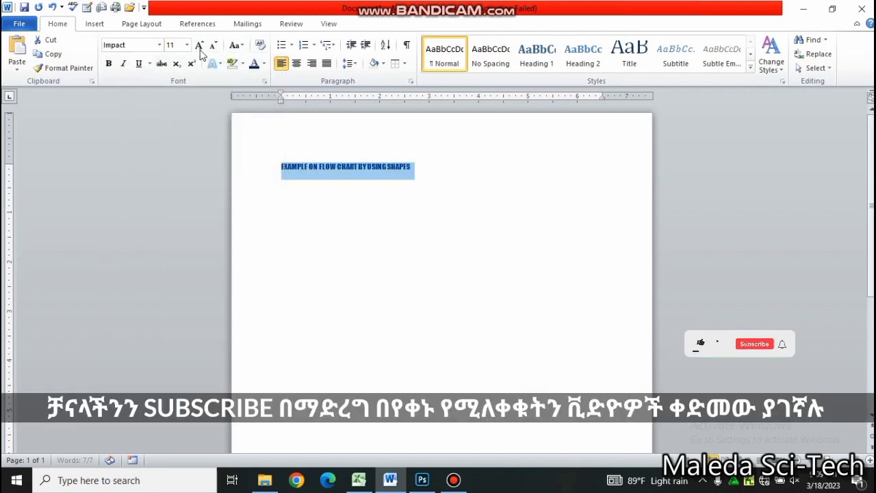
pyautogui.click(199, 47)
pyautogui.click(199, 47)
pyautogui.click(199, 47)
pyautogui.click(199, 46)
pyautogui.click(200, 47)
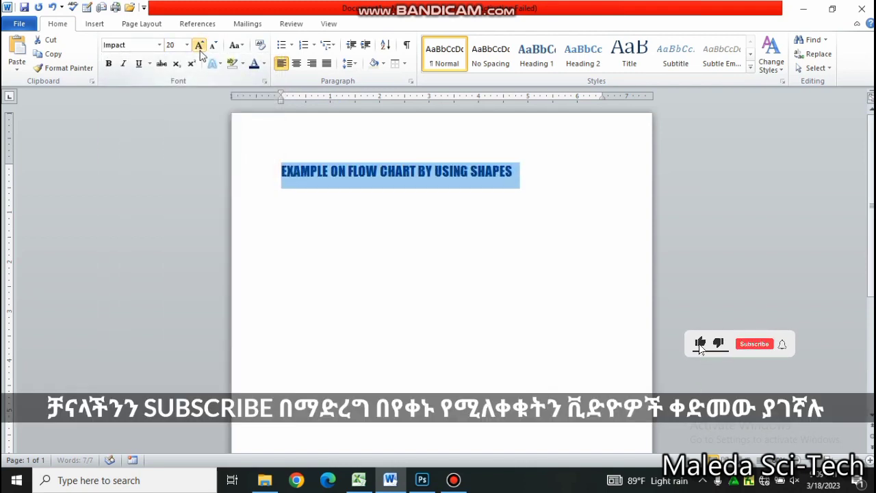
pyautogui.click(297, 63)
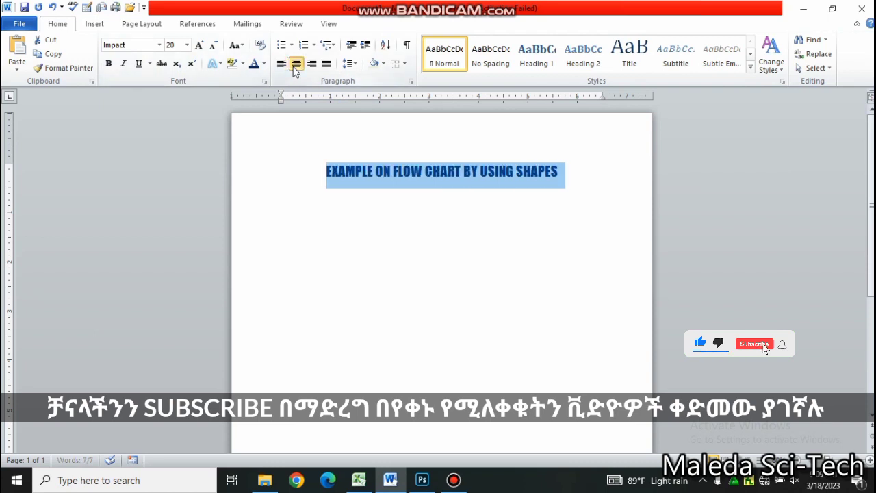
# Give the heading light olive shading with borders below and above
pyautogui.click(383, 66)
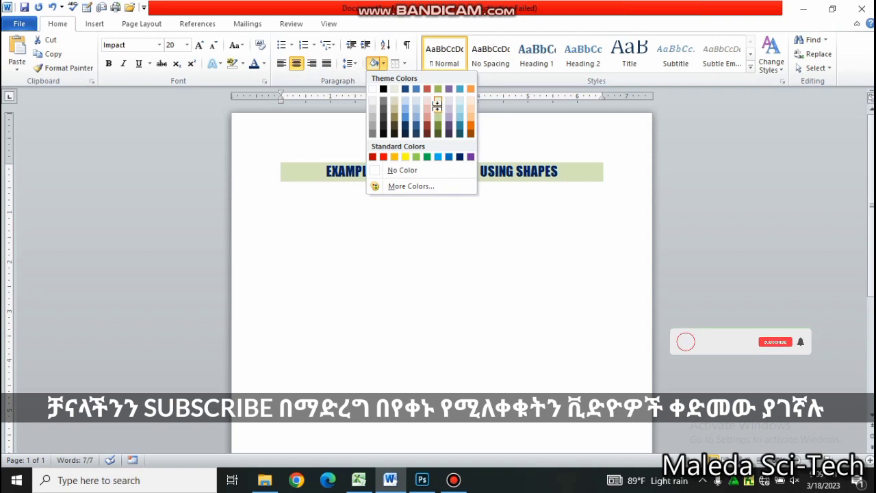
pyautogui.click(438, 102)
pyautogui.click(406, 64)
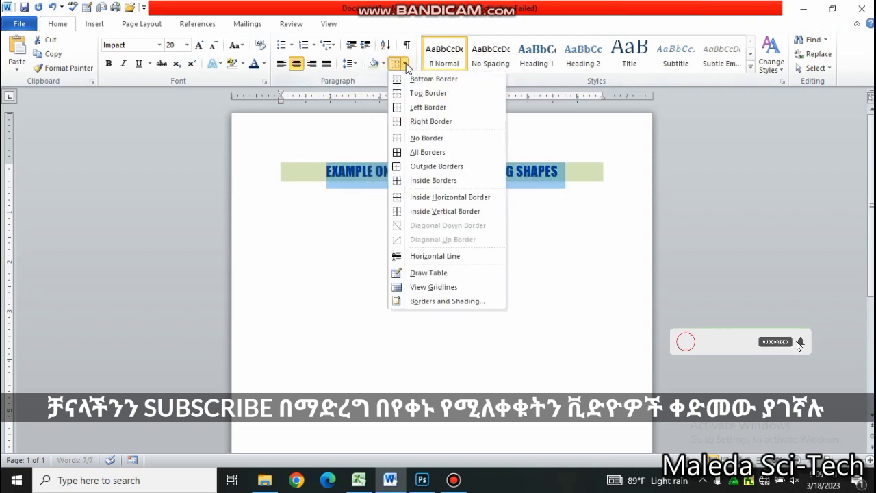
pyautogui.click(414, 80)
pyautogui.click(406, 63)
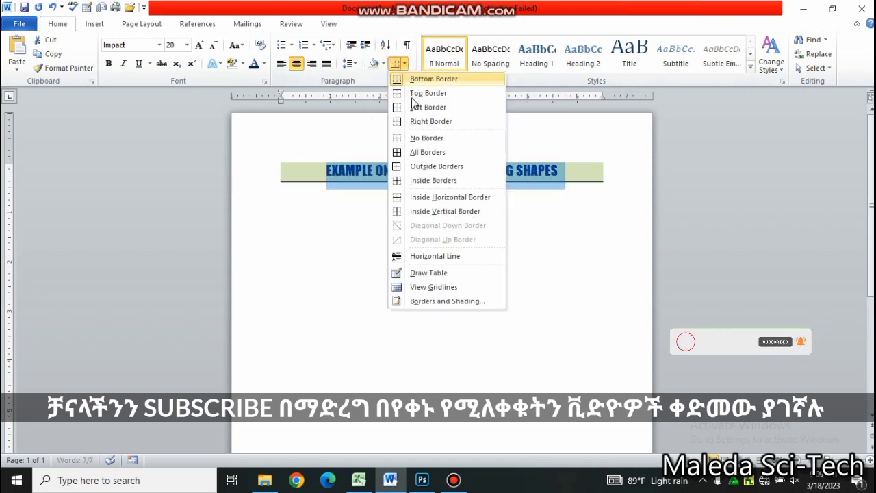
pyautogui.click(419, 92)
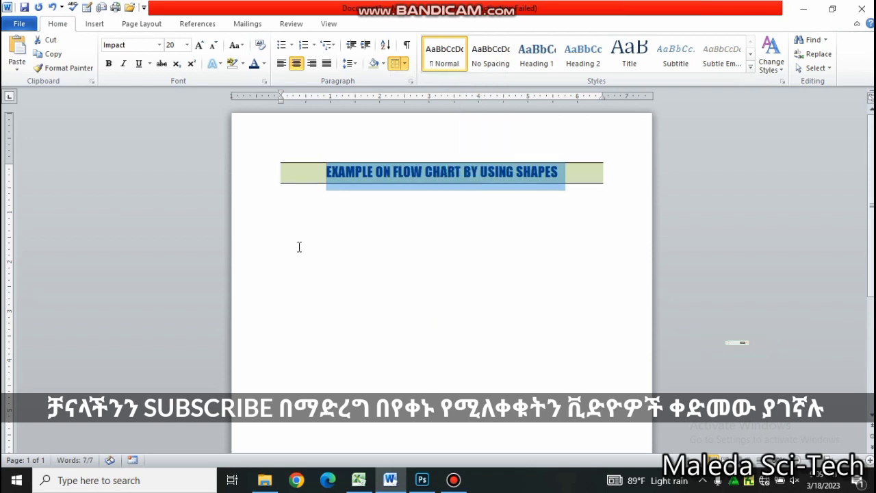
pyautogui.click(295, 204)
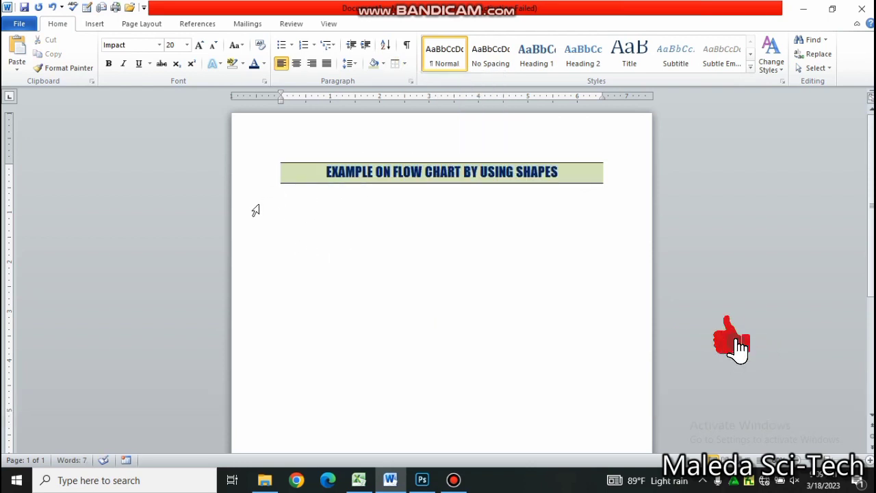
# Draw an oval below the heading, about 1.18 inches wide and 0.97 inches tall
pyautogui.click(94, 24)
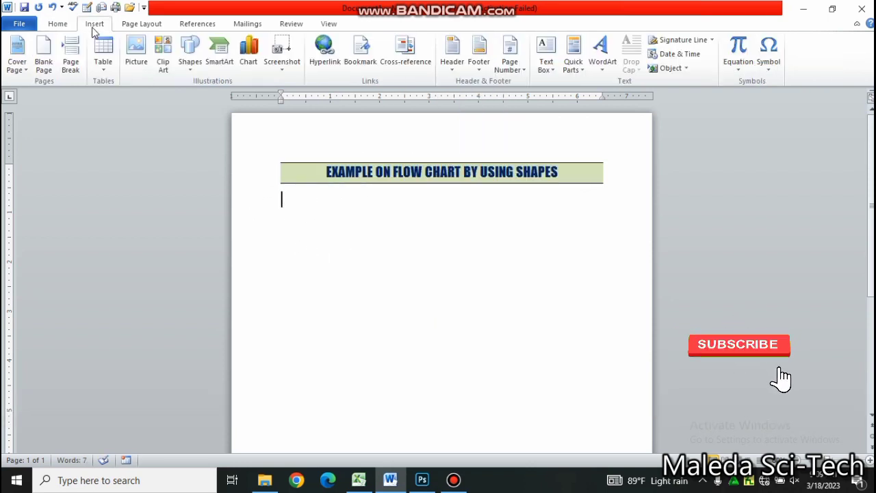
pyautogui.click(191, 55)
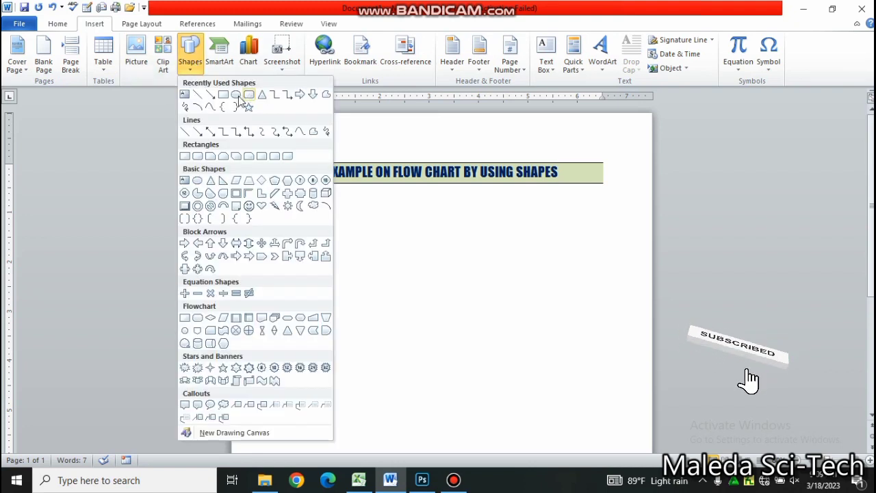
pyautogui.click(235, 93)
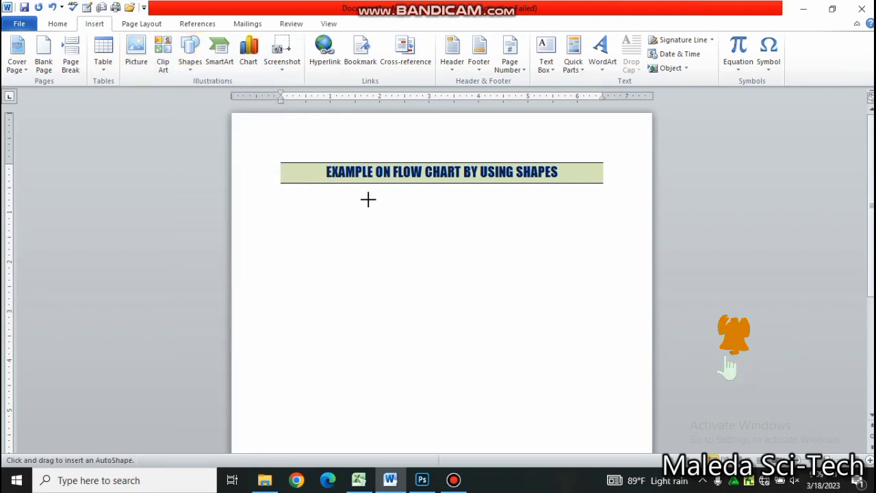
pyautogui.moveTo(388, 199); pyautogui.dragTo(464, 274)
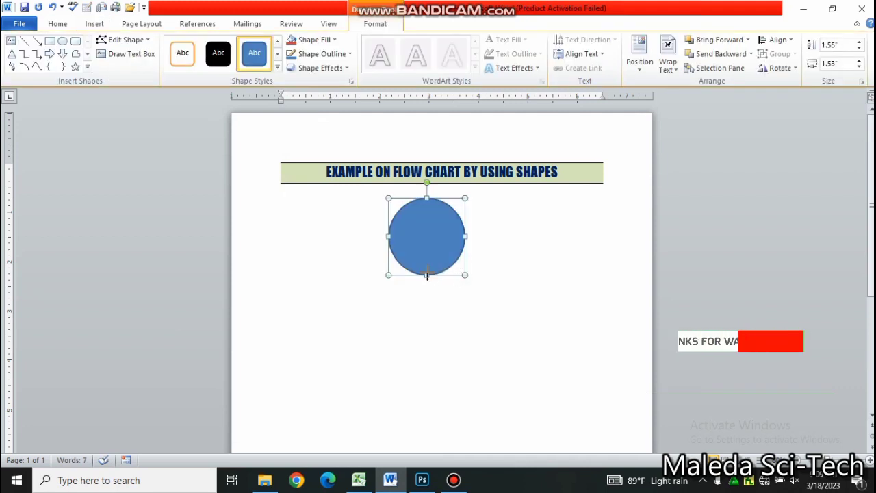
pyautogui.moveTo(428, 274); pyautogui.dragTo(427, 254)
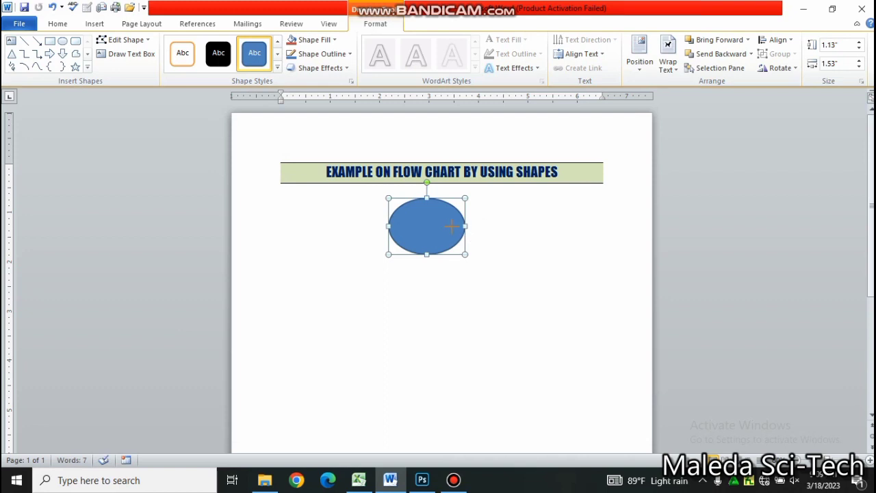
pyautogui.moveTo(452, 226); pyautogui.dragTo(447, 225)
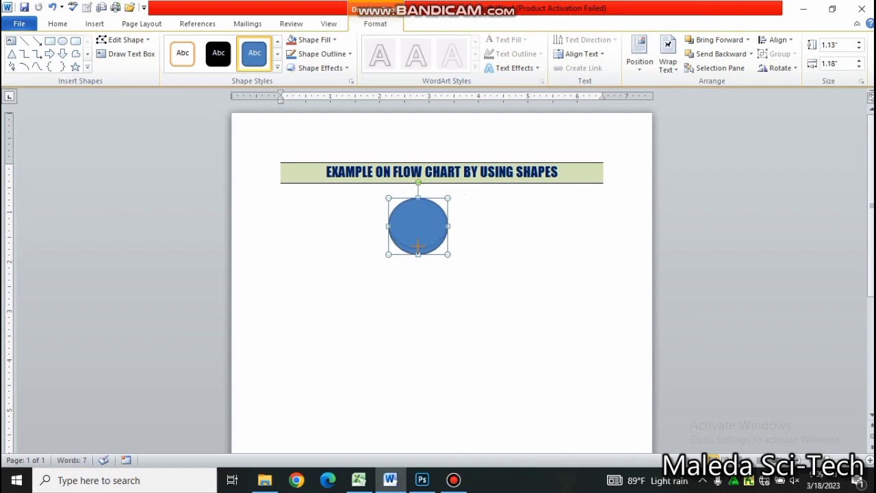
pyautogui.moveTo(418, 254); pyautogui.dragTo(418, 247)
# Give the oval a plain black outline style and label it START
pyautogui.click(278, 67)
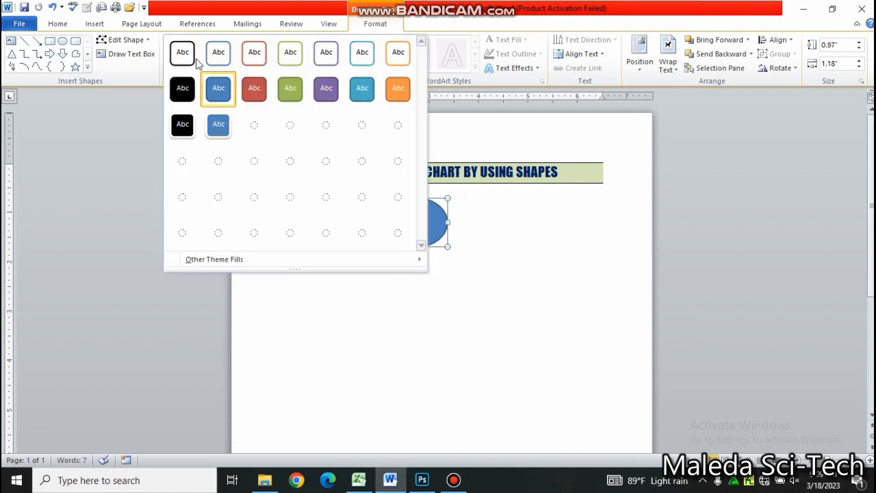
pyautogui.click(192, 64)
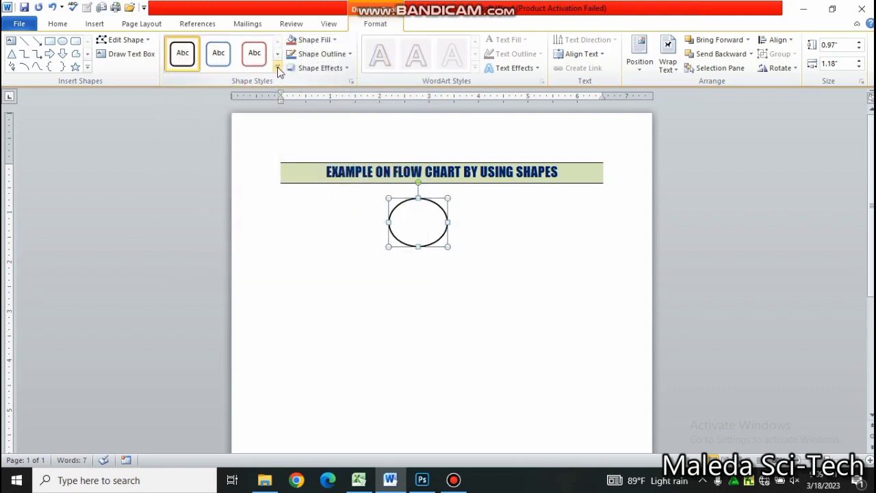
pyautogui.click(411, 220)
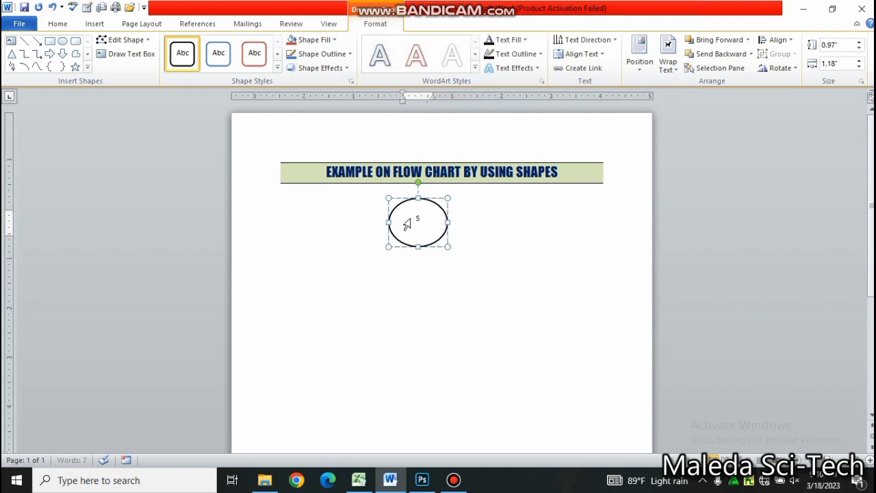
pyautogui.write('START')
pyautogui.click(38, 43)
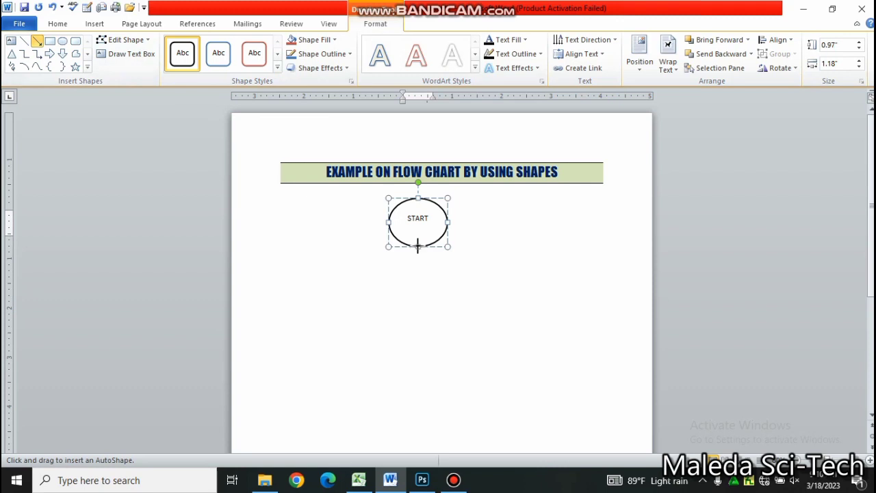
# Draw a line down from START and add a 2.07-inch-wide white, black-outlined parallelogram beneath it
pyautogui.moveTo(418, 245); pyautogui.dragTo(418, 287)
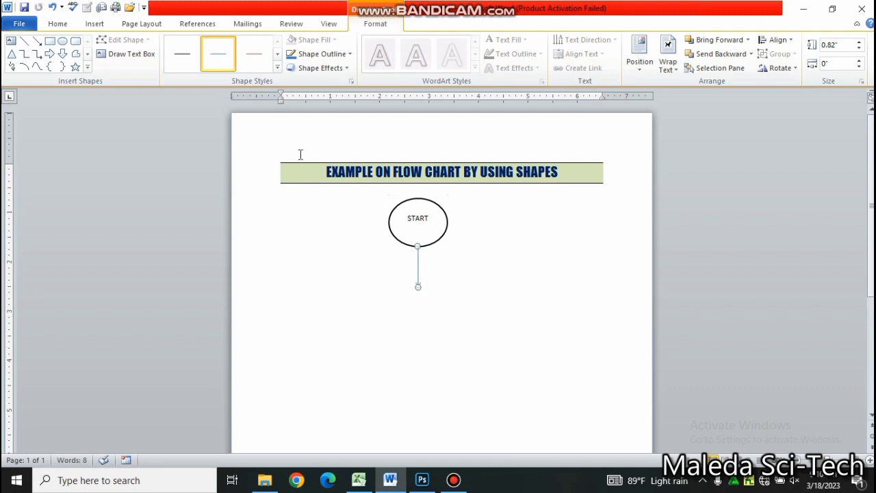
pyautogui.click(95, 24)
pyautogui.click(190, 58)
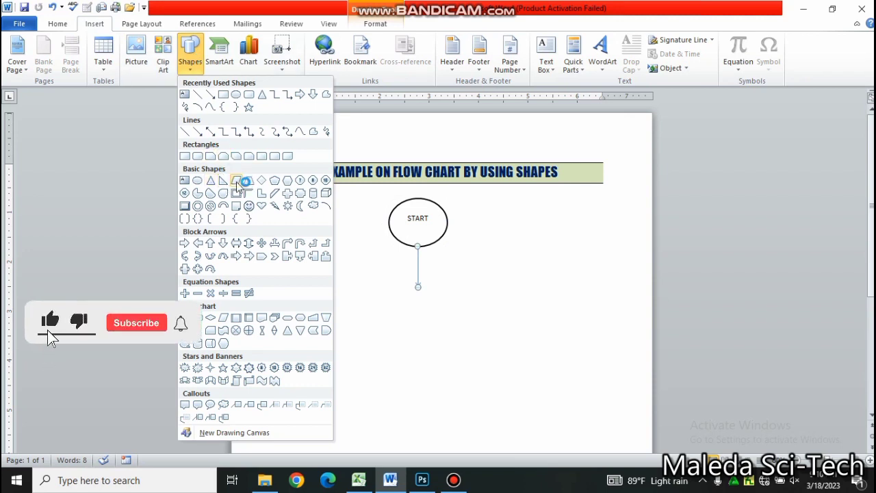
pyautogui.click(236, 180)
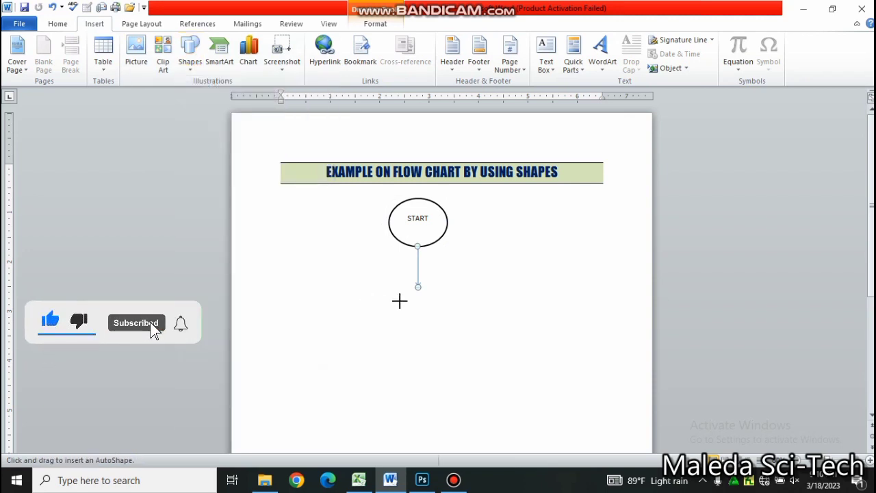
pyautogui.moveTo(399, 300); pyautogui.dragTo(465, 350)
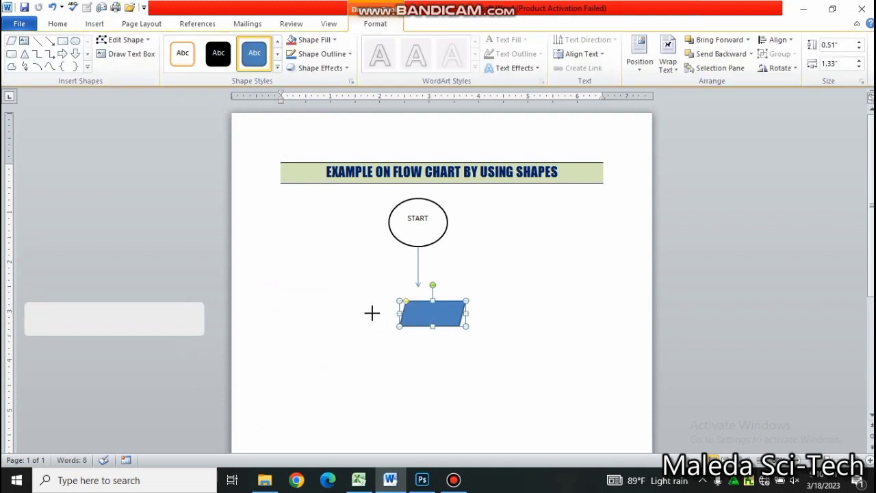
pyautogui.moveTo(399, 314); pyautogui.dragTo(363, 314)
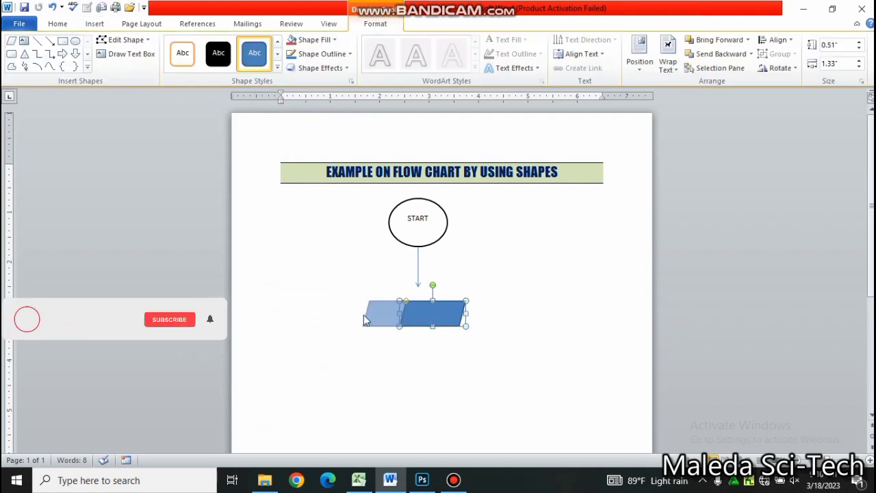
pyautogui.click(277, 67)
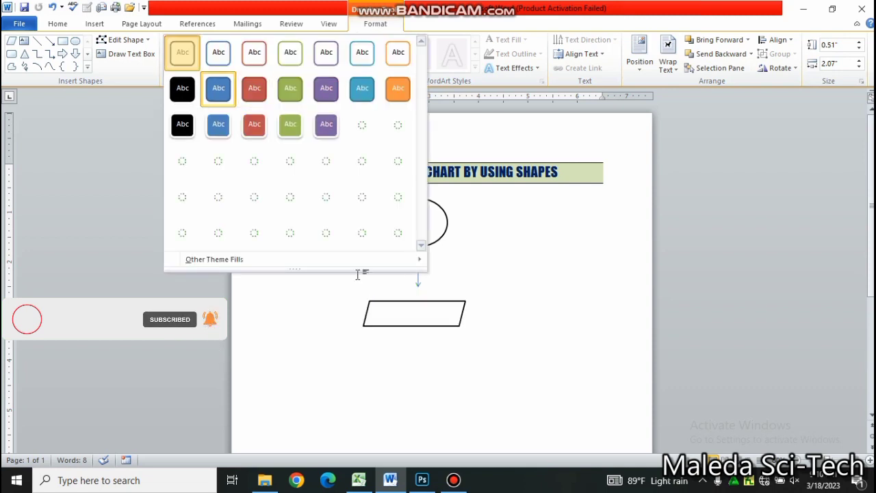
pyautogui.click(182, 61)
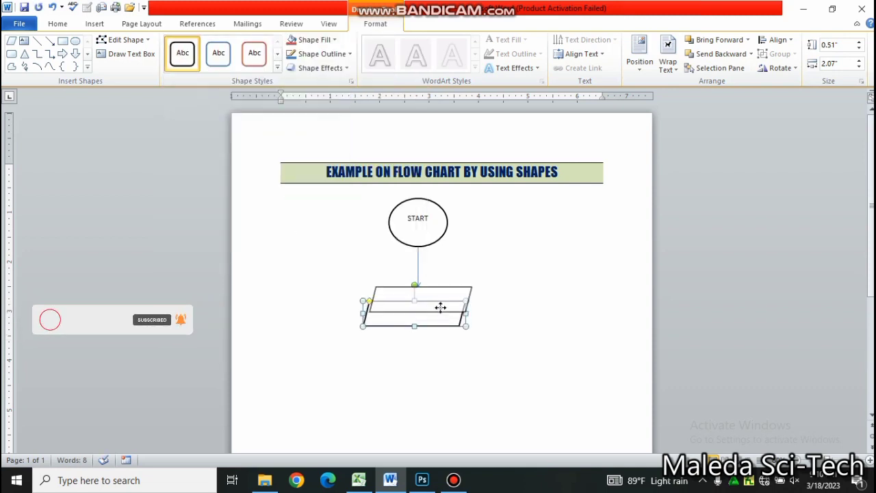
# Centre the parallelogram, duplicate it below, and join the two with a downward arrow
pyautogui.moveTo(438, 308); pyautogui.dragTo(442, 295)
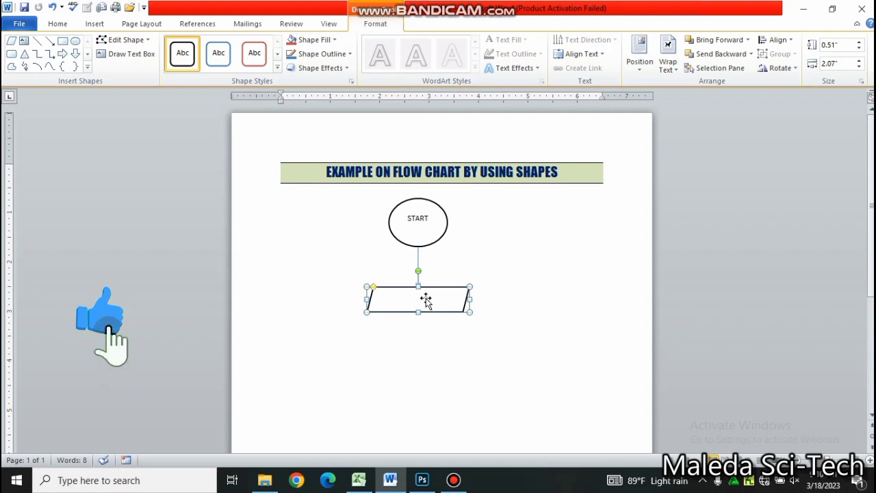
pyautogui.hotkey('ctrl', 'c')
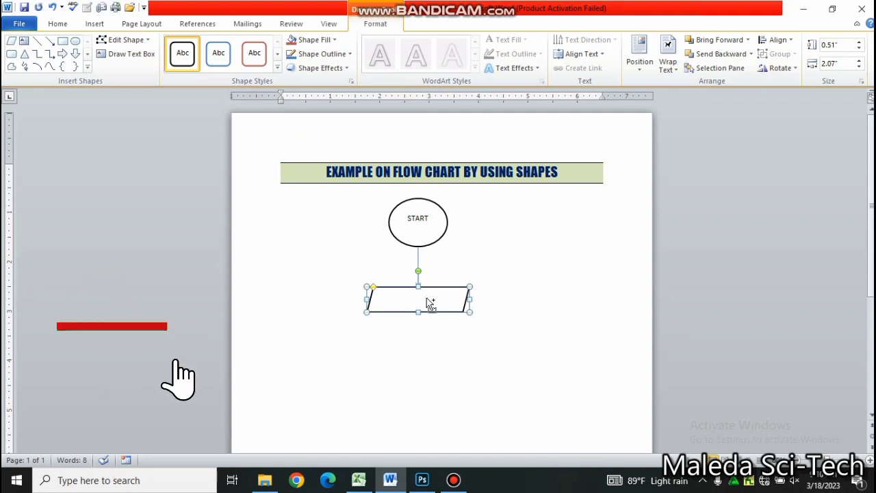
pyautogui.hotkey('ctrl', 'v')
pyautogui.moveTo(427, 307); pyautogui.dragTo(419, 356)
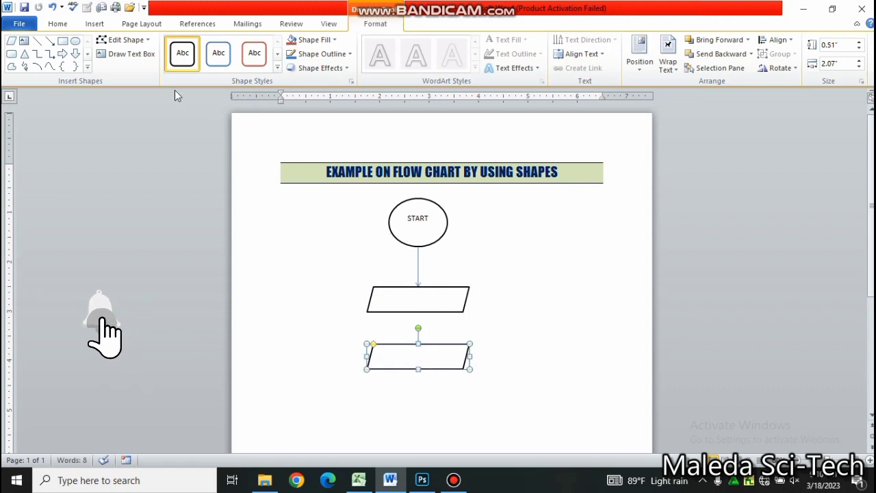
pyautogui.click(49, 41)
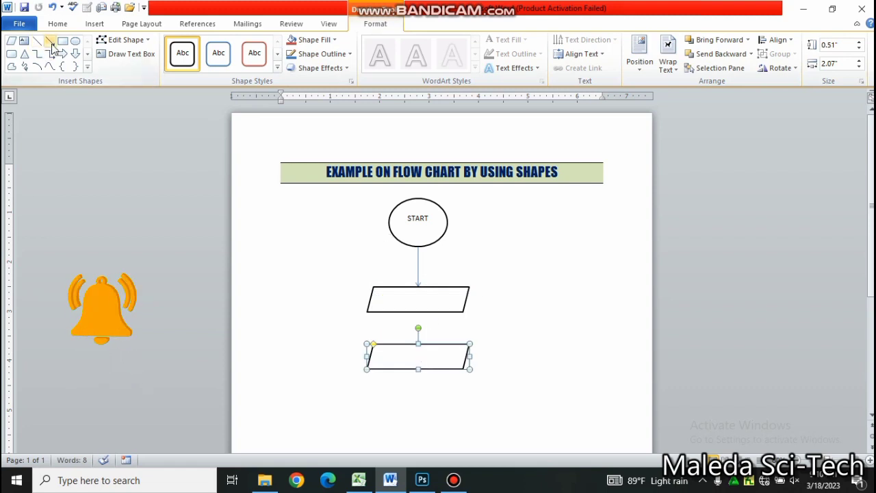
pyautogui.moveTo(417, 312); pyautogui.dragTo(419, 343)
pyautogui.click(419, 295)
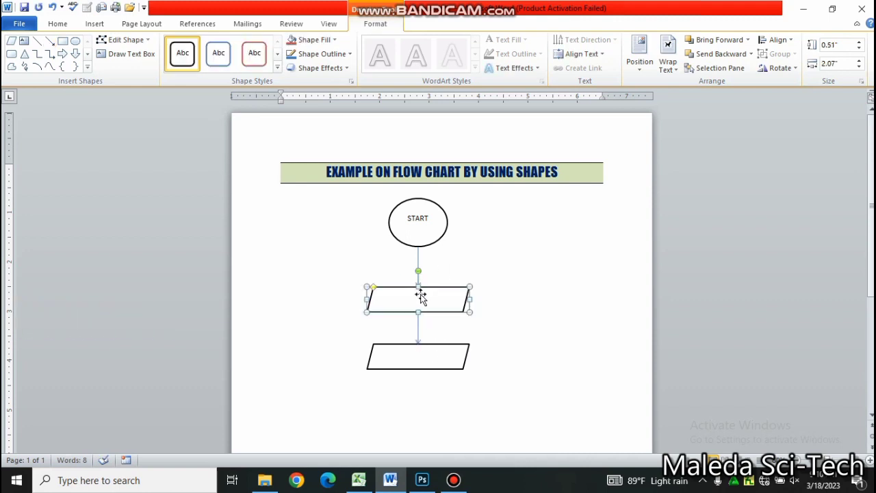
# Type TRAINING 1 in the upper parallelogram and TRAINING-2 in the lower one
pyautogui.write('TRA')
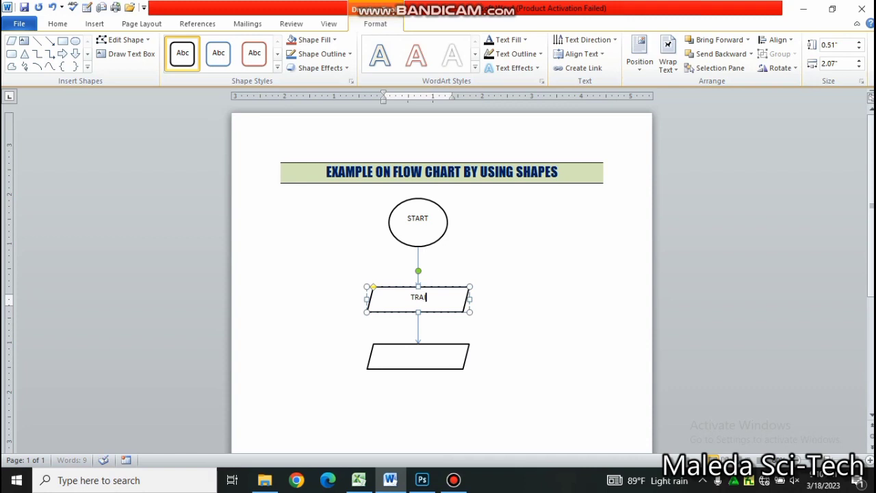
pyautogui.write('INING 1')
pyautogui.click(408, 363)
pyautogui.write('TRA')
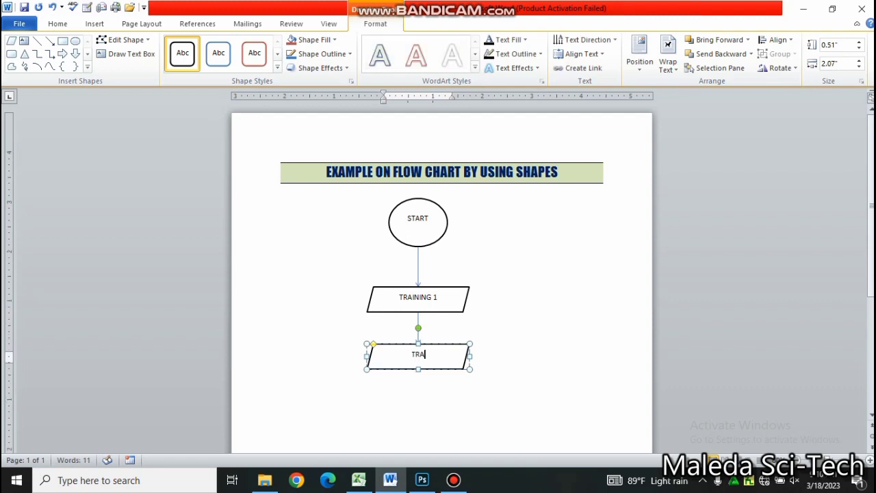
pyautogui.write('INING')
pyautogui.write('-2')
pyautogui.scroll(-2, 870, 247)
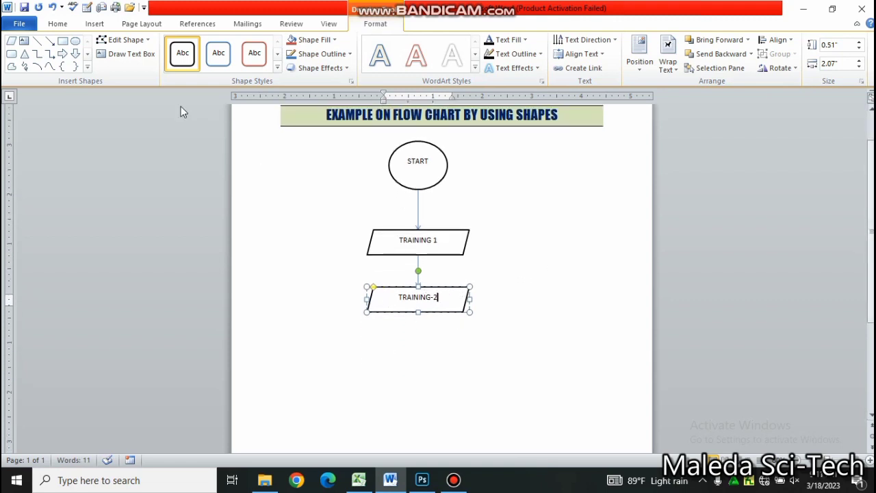
pyautogui.click(95, 26)
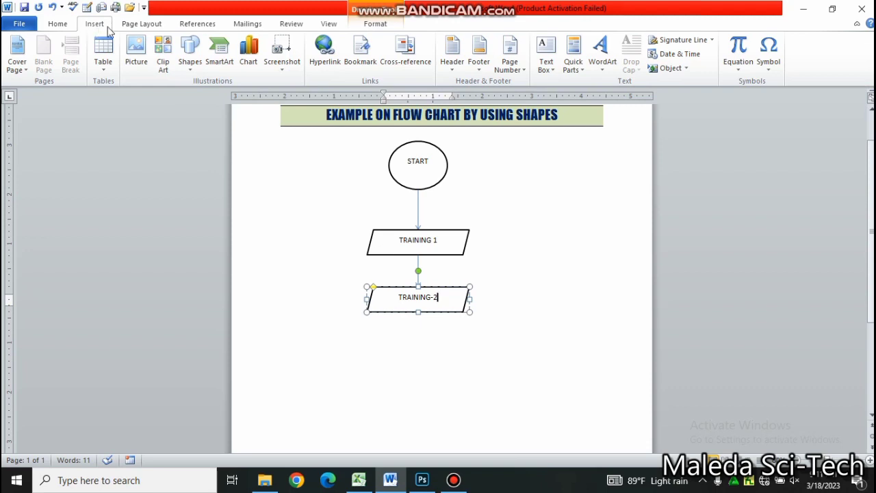
# Draw an arrow pointing down from TRAINING-2
pyautogui.click(191, 55)
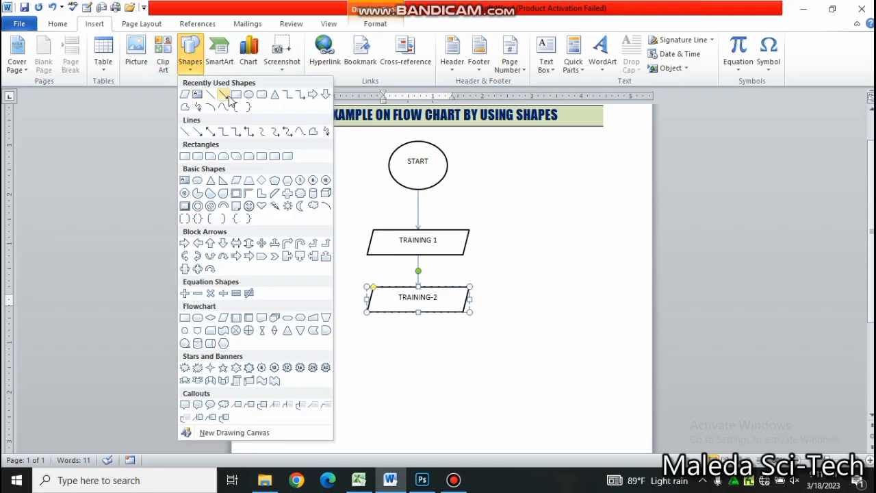
pyautogui.click(228, 97)
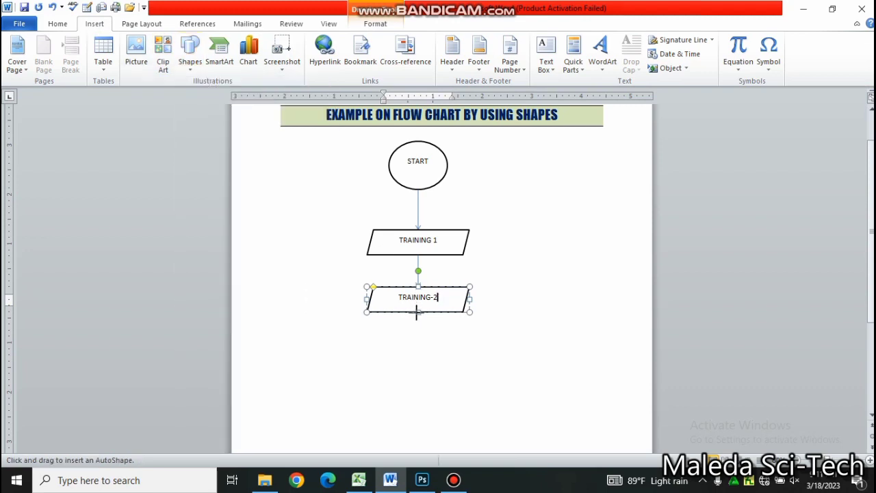
pyautogui.moveTo(417, 312); pyautogui.dragTo(417, 347)
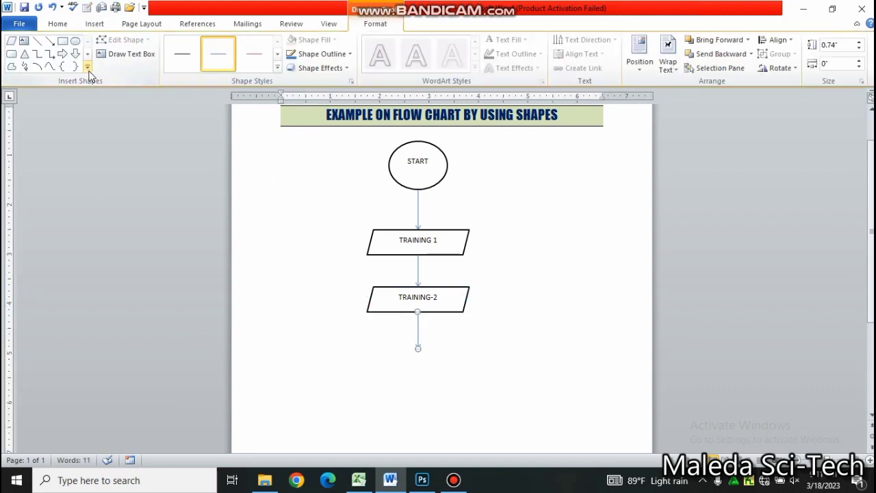
# Draw and resize a diamond below the arrow, style it white with black outline, and start labelling it 'How was training?'
pyautogui.click(88, 67)
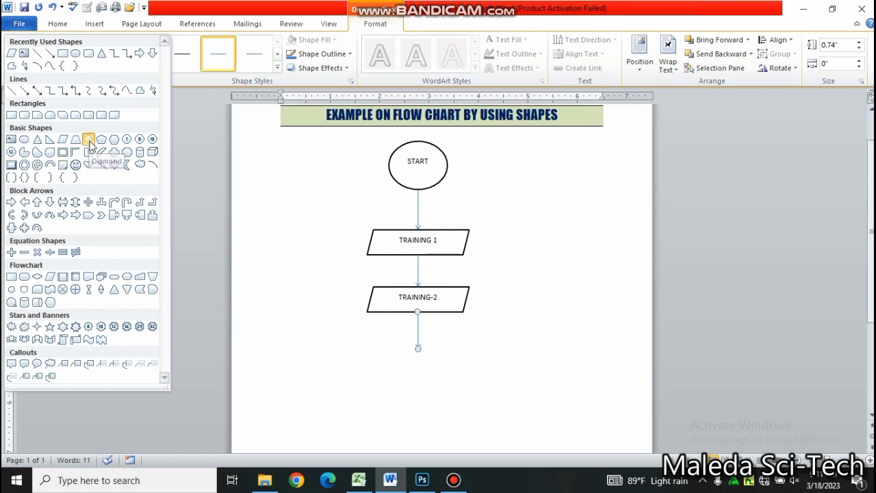
pyautogui.click(89, 141)
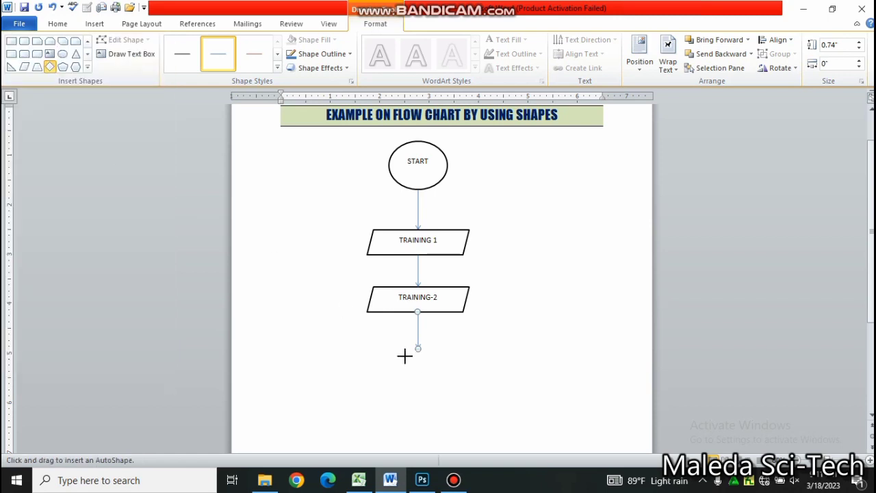
pyautogui.moveTo(407, 356); pyautogui.dragTo(457, 406)
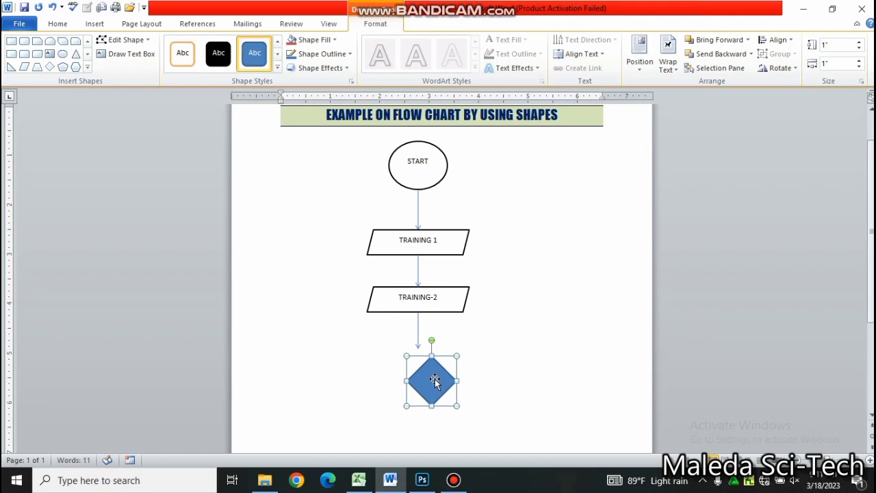
pyautogui.moveTo(434, 379); pyautogui.dragTo(360, 373)
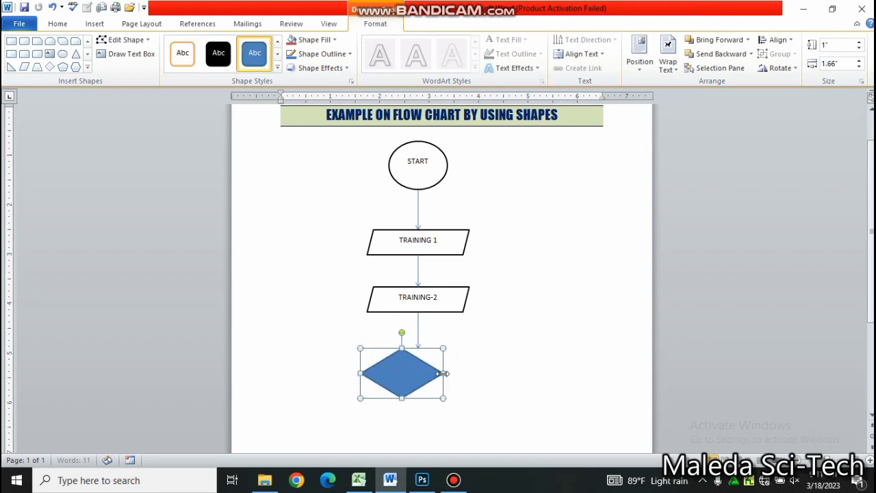
pyautogui.moveTo(443, 373); pyautogui.dragTo(454, 373)
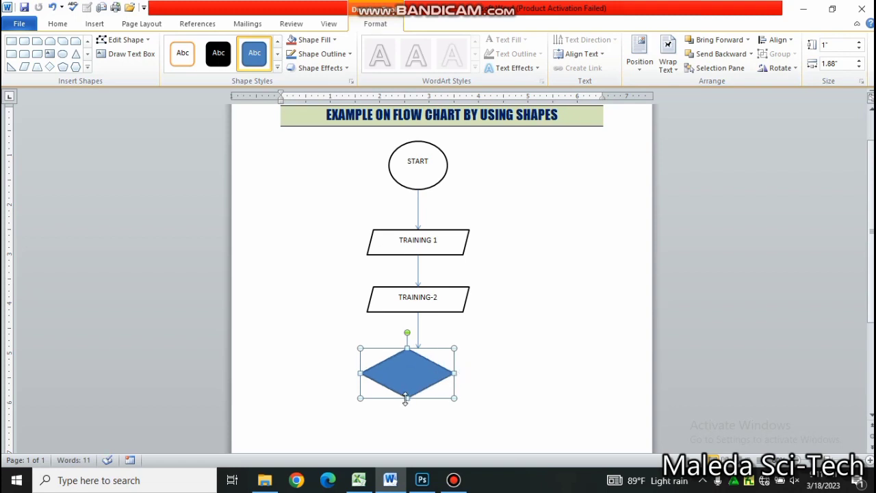
pyautogui.moveTo(406, 398)
pyautogui.mouseDown()
pyautogui.moveTo(407, 412)
pyautogui.moveTo(422, 386)
pyautogui.mouseUp()
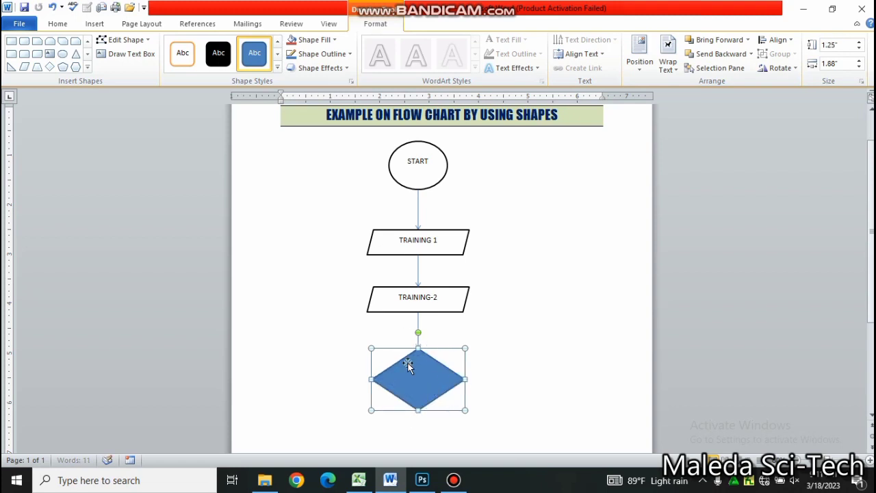
pyautogui.click(276, 68)
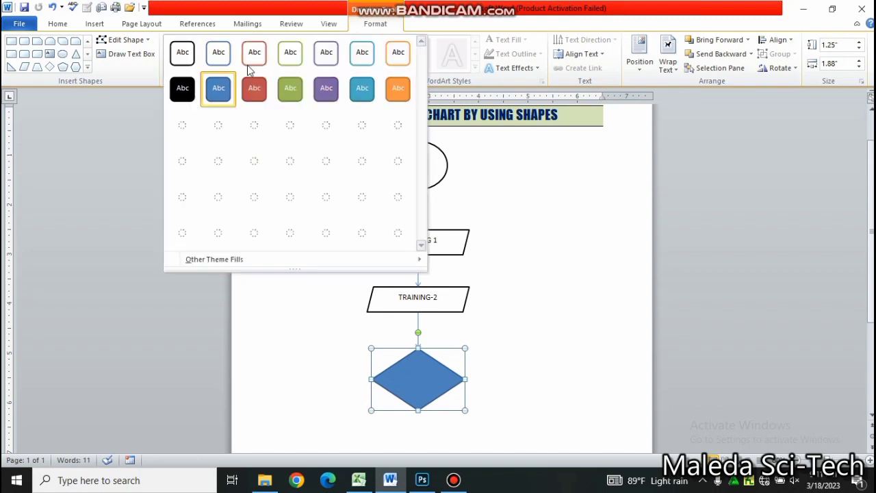
pyautogui.click(182, 53)
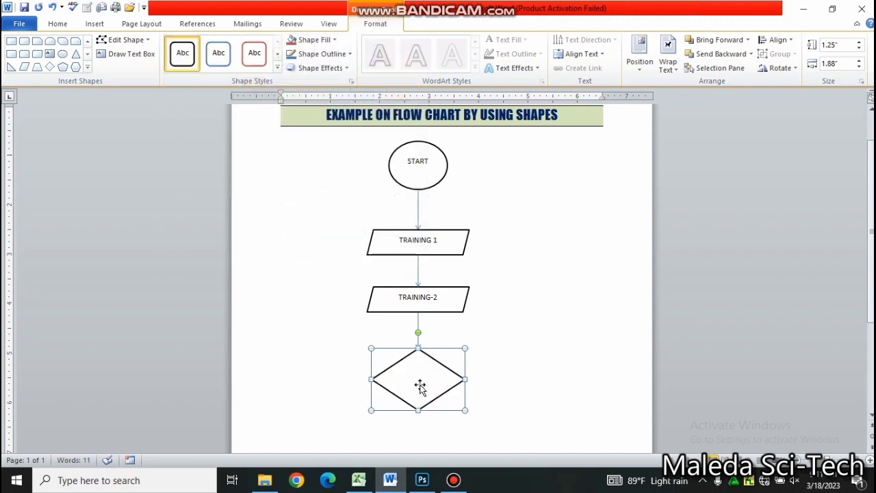
pyautogui.write('How')
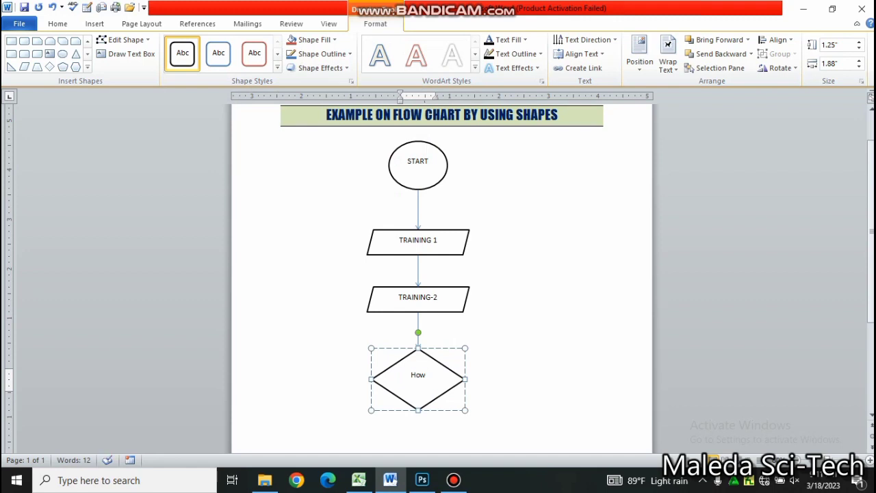
pyautogui.write(' was tr')
pyautogui.write('ai')
# Draw an arrow rightward from the diamond's right point
pyautogui.click(501, 371)
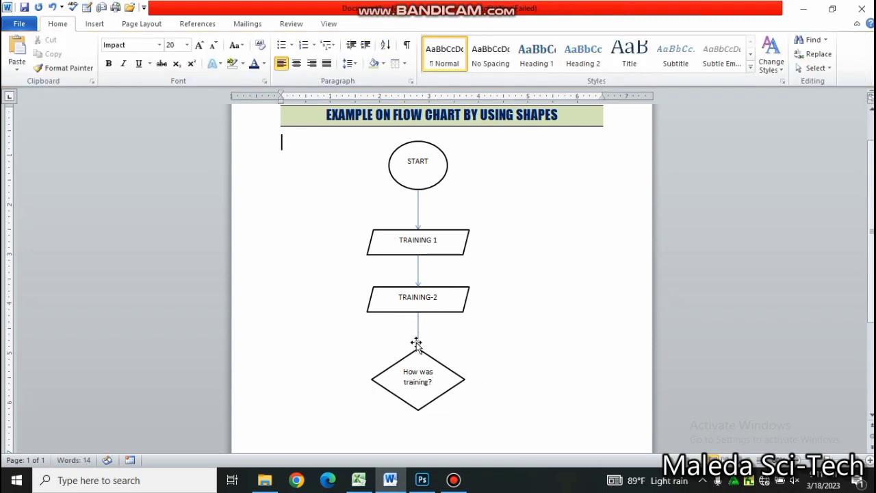
pyautogui.click(96, 24)
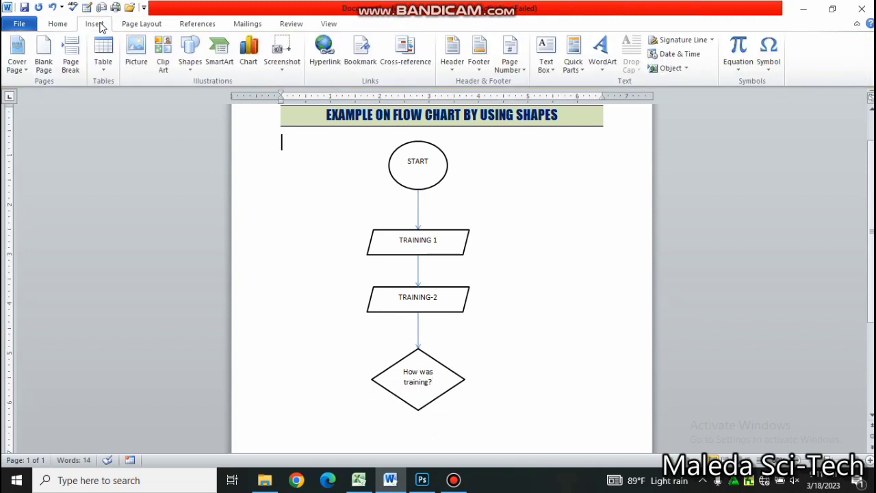
pyautogui.click(192, 61)
pyautogui.click(199, 133)
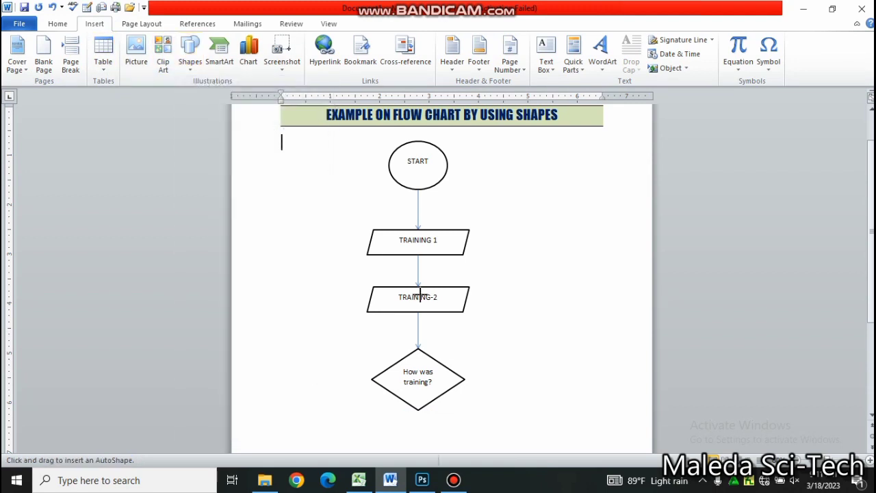
pyautogui.click(465, 378)
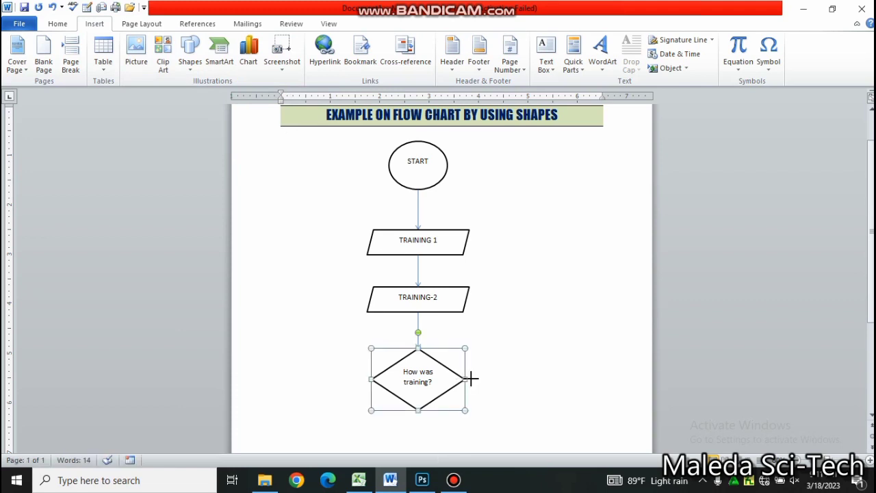
pyautogui.moveTo(508, 379); pyautogui.dragTo(519, 378)
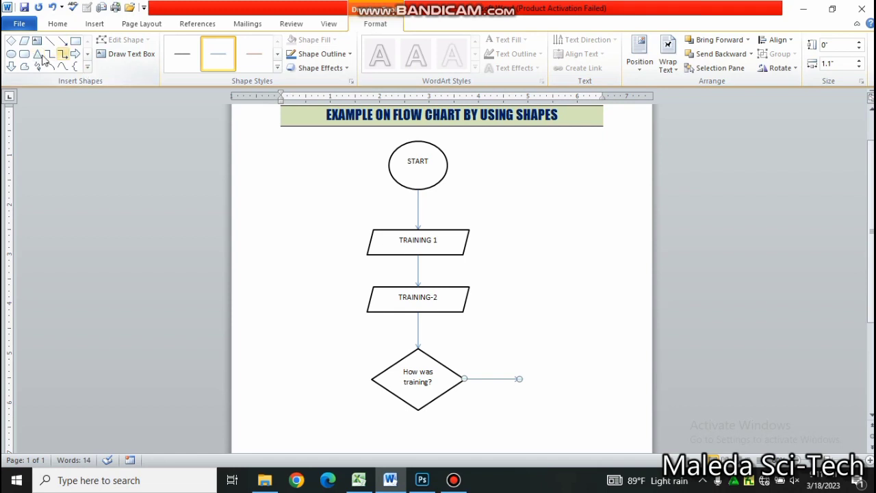
# Draw a parallelogram at that arrow's end and make it white with black outline
pyautogui.click(87, 66)
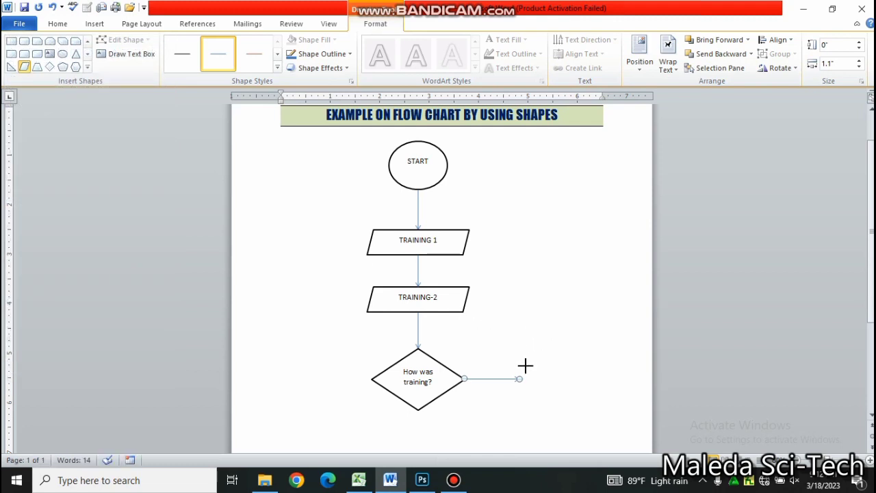
pyautogui.moveTo(523, 363); pyautogui.dragTo(620, 389)
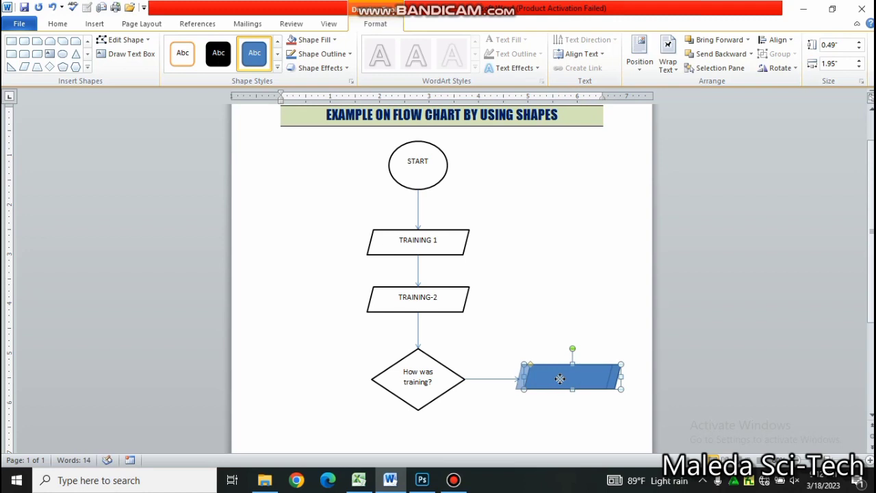
pyautogui.moveTo(560, 379); pyautogui.dragTo(607, 377)
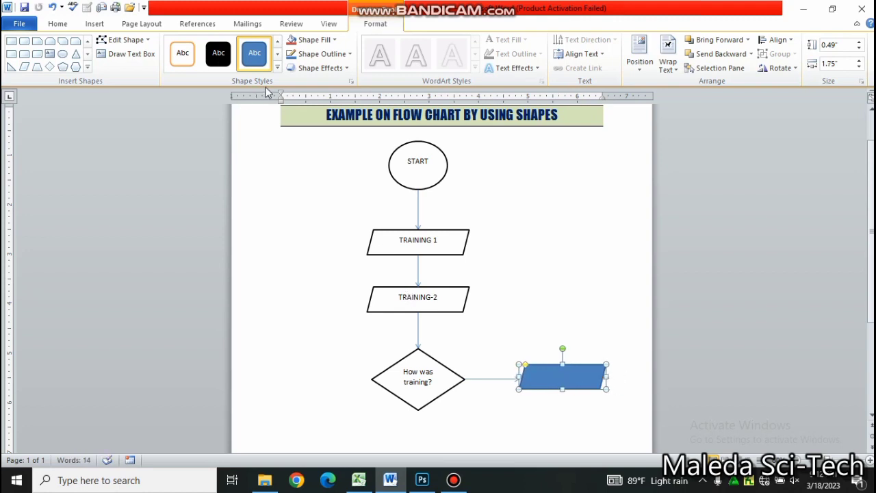
pyautogui.click(277, 68)
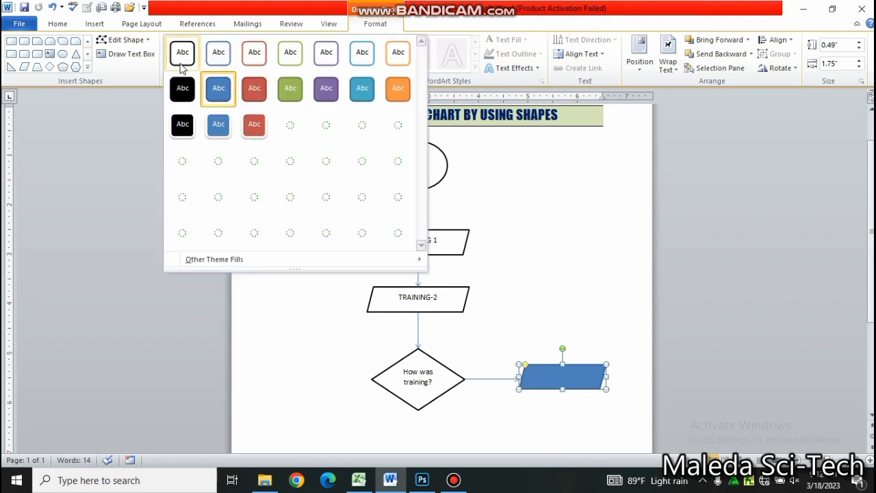
pyautogui.click(183, 63)
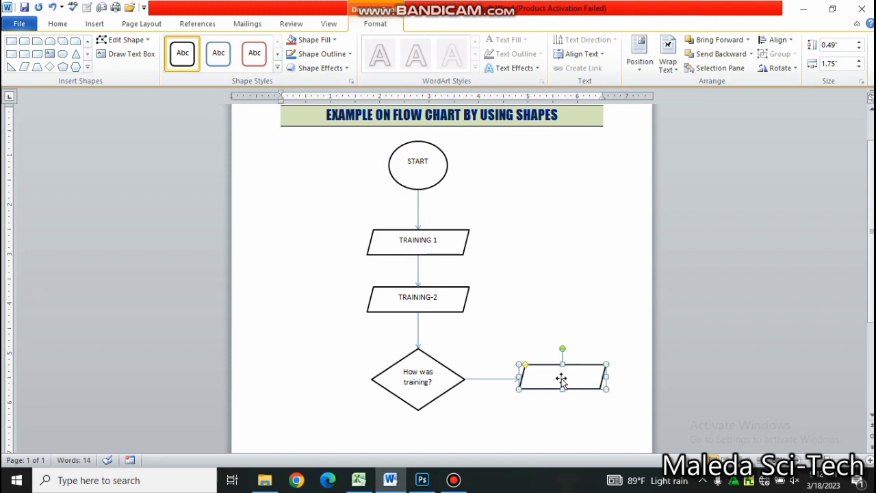
# Draw an arrow out of the diamond's left point
pyautogui.click(87, 66)
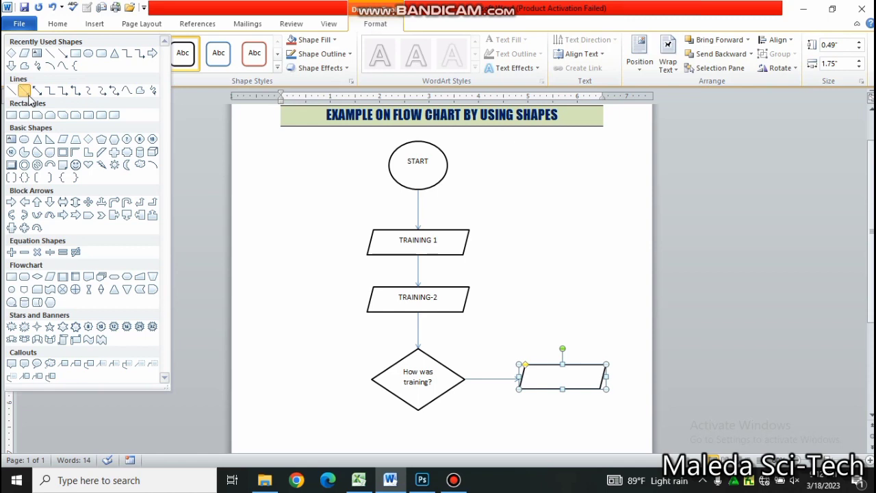
pyautogui.click(24, 90)
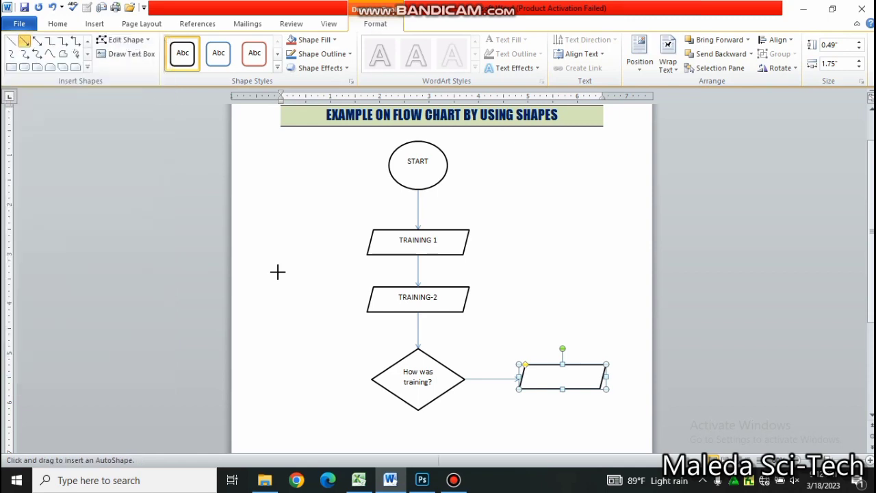
pyautogui.click(373, 378)
pyautogui.moveTo(331, 373)
pyautogui.mouseDown()
pyautogui.moveTo(311, 381)
pyautogui.moveTo(319, 379)
pyautogui.mouseUp()
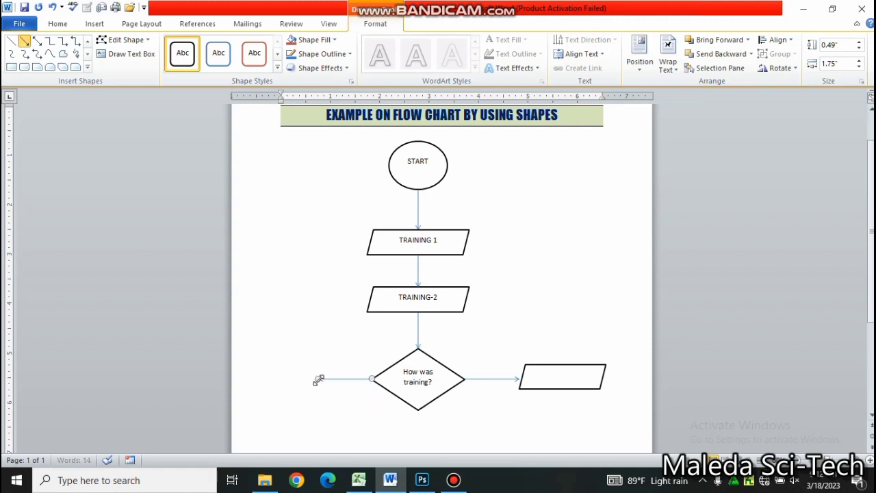
# Draw a matching white, black-outlined parallelogram left of the diamond
pyautogui.click(88, 68)
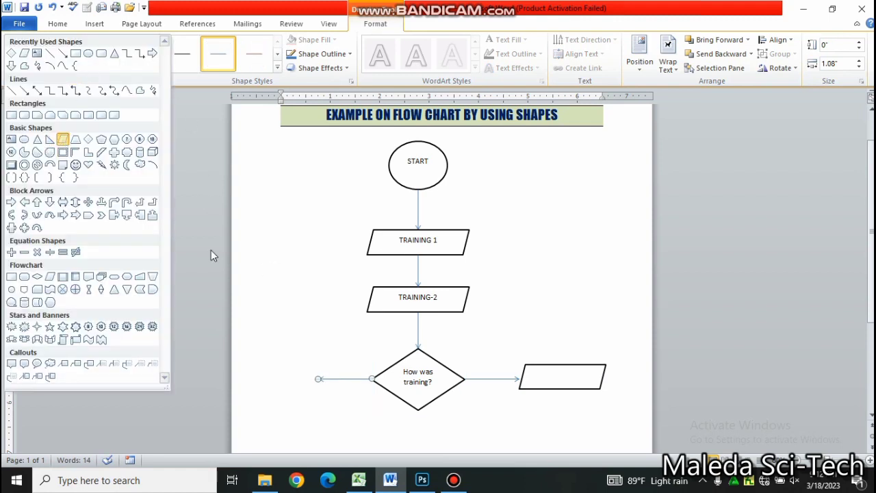
pyautogui.moveTo(241, 361); pyautogui.dragTo(316, 388)
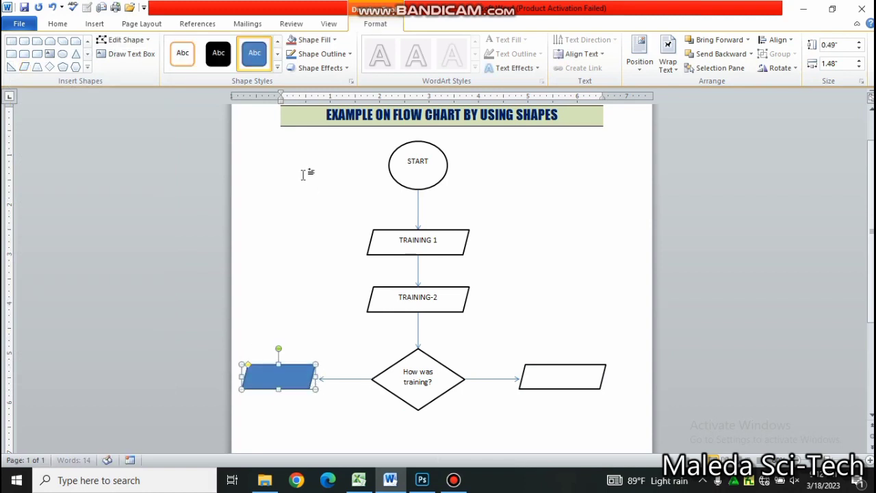
pyautogui.click(277, 66)
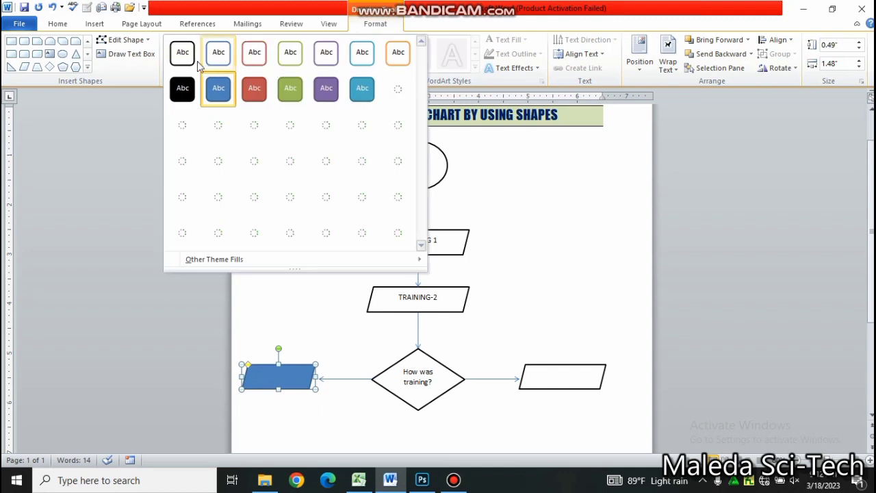
pyautogui.click(197, 61)
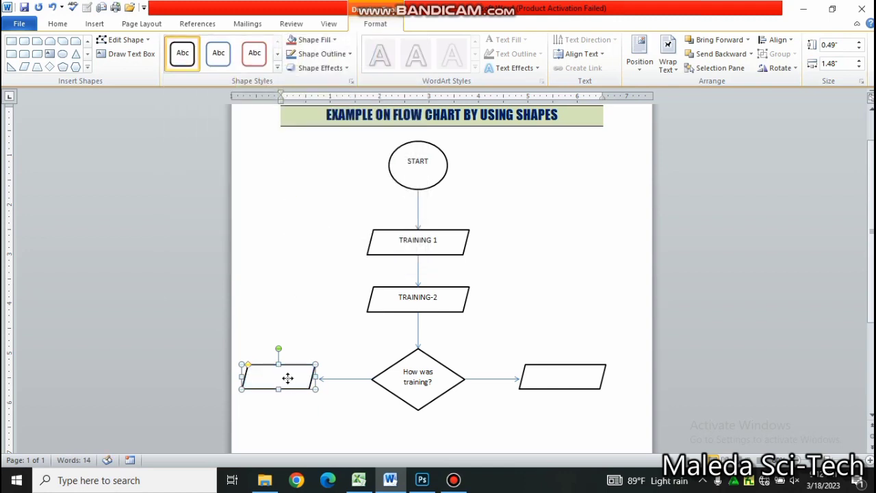
pyautogui.moveTo(293, 377); pyautogui.dragTo(302, 378)
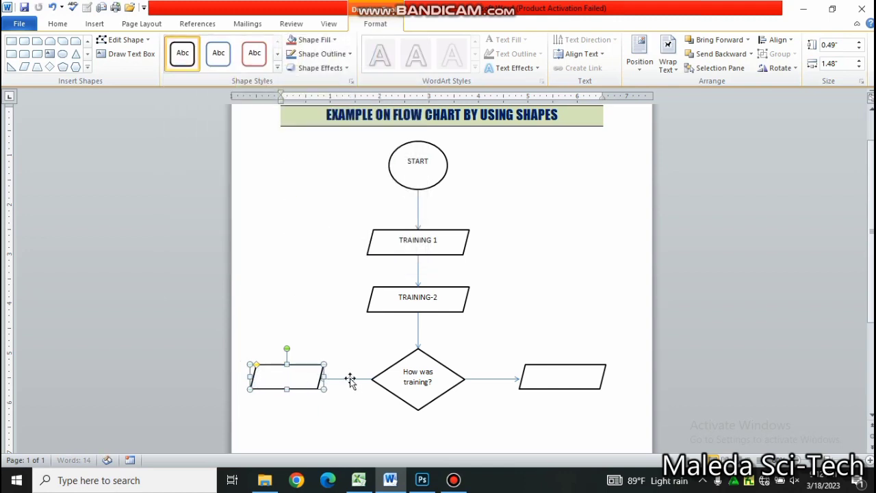
# Nudge both parallelograms so they line up with their arrows
pyautogui.click(557, 379)
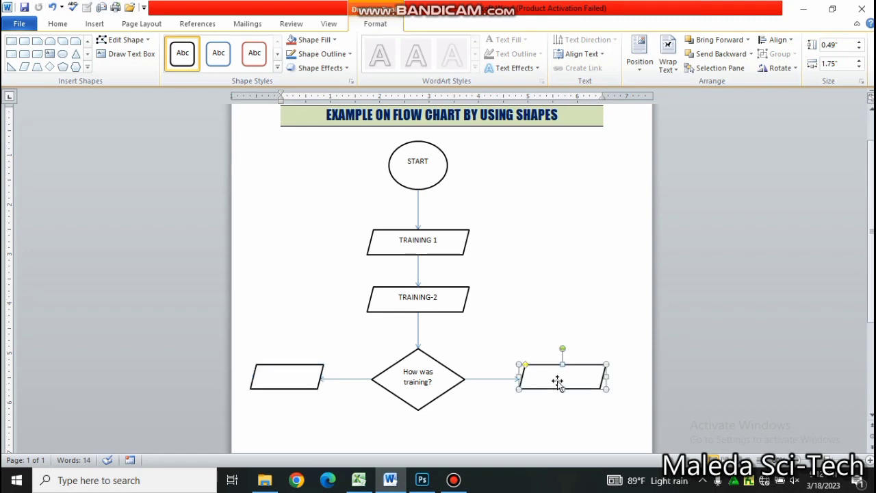
pyautogui.moveTo(553, 378); pyautogui.dragTo(548, 379)
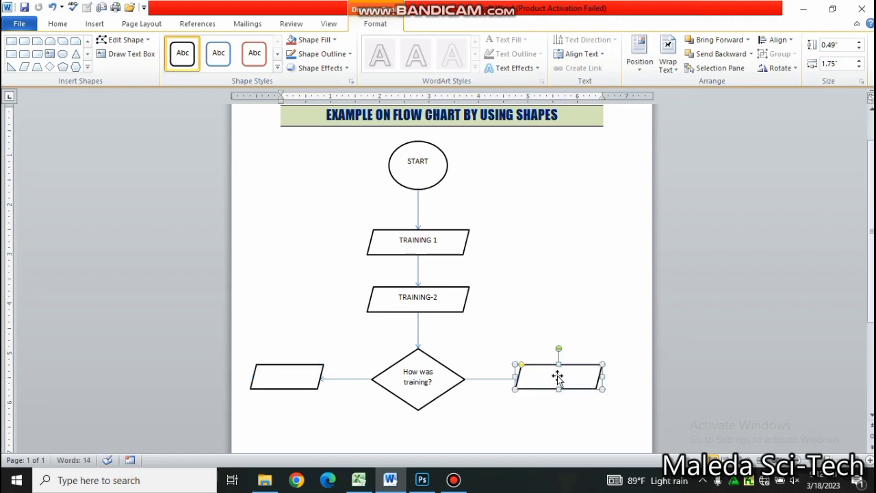
pyautogui.hotkey('ctrl', 'Right')
pyautogui.hotkey('ctrl', 'Right')
pyautogui.hotkey('ctrl', 'Right')
pyautogui.hotkey('ctrl', 'Right')
pyautogui.hotkey('ctrl', 'Right')
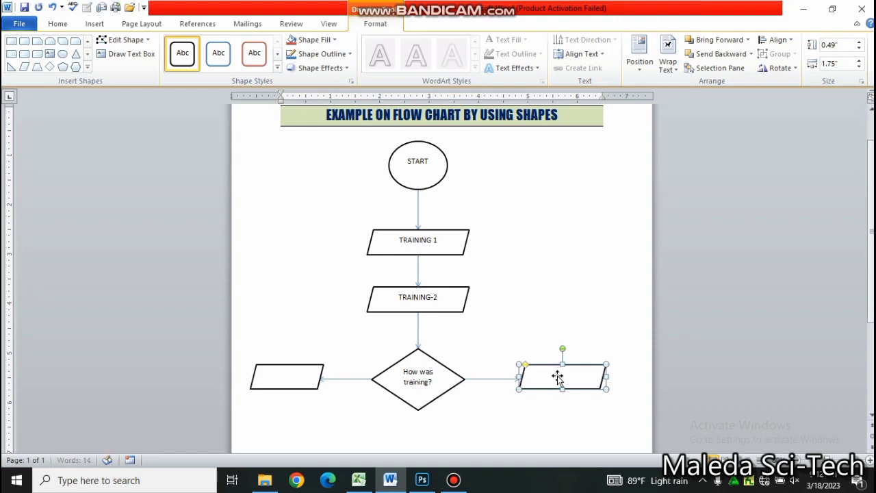
pyautogui.click(283, 380)
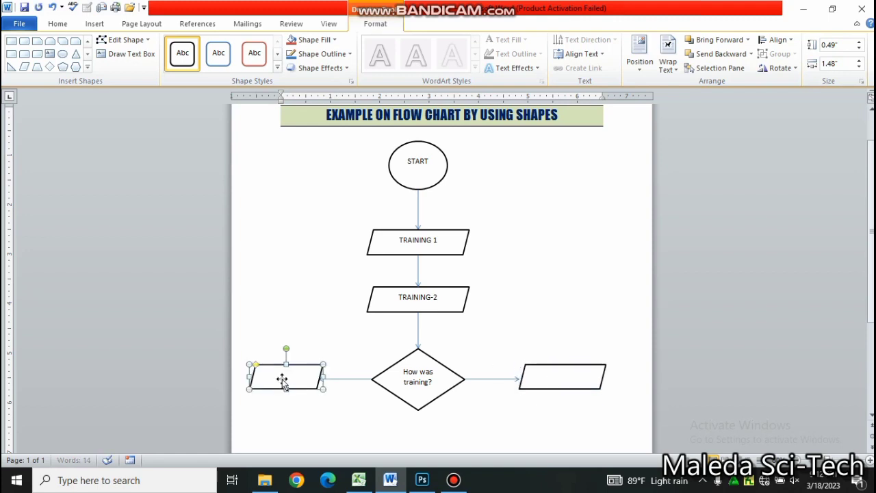
pyautogui.hotkey('ctrl', 'Left')
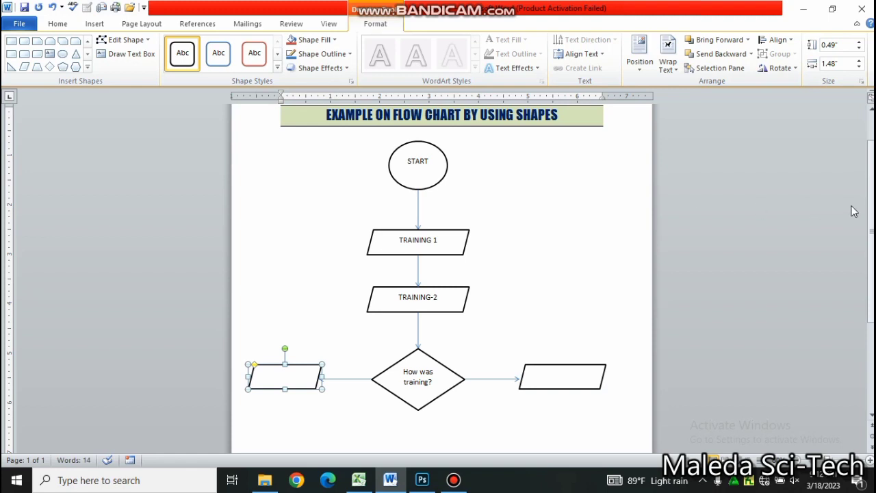
pyautogui.scroll(-2, 583, 267)
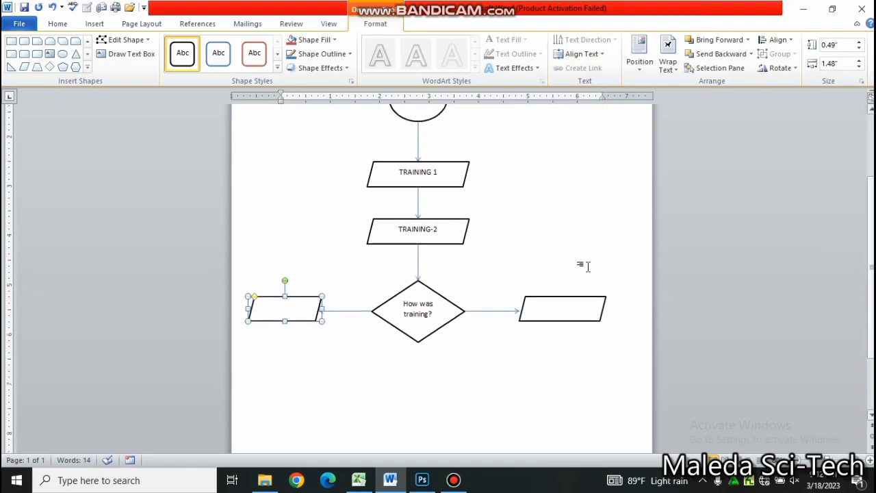
pyautogui.click(554, 309)
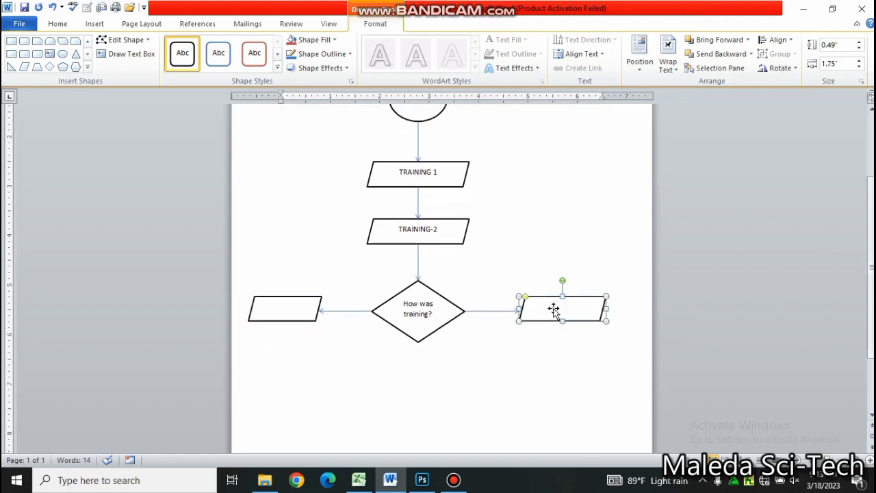
# Type 'Let me try again' in the right parallelogram and 'It is clear' in the left
pyautogui.click(553, 309)
pyautogui.write('Let')
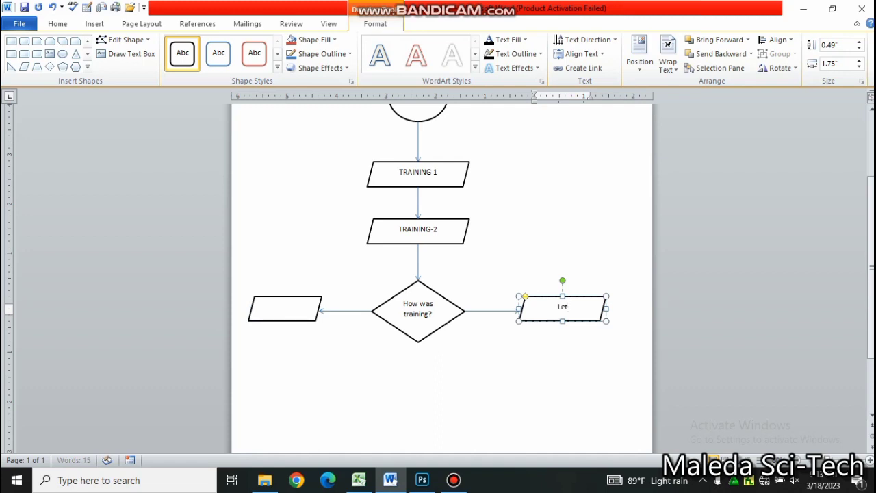
pyautogui.write(' me try')
pyautogui.write(' agai')
pyautogui.write('n')
pyautogui.click(277, 313)
pyautogui.write('It')
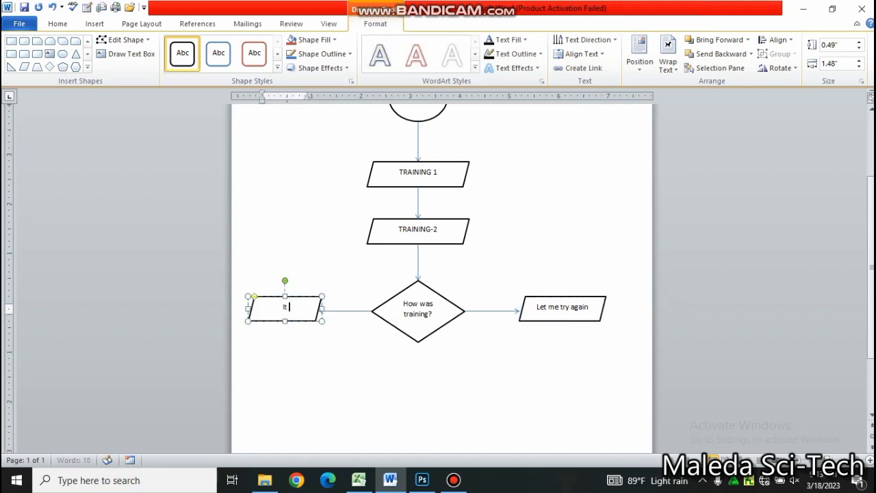
pyautogui.write(' is cle')
pyautogui.write('ar')
pyautogui.click(88, 68)
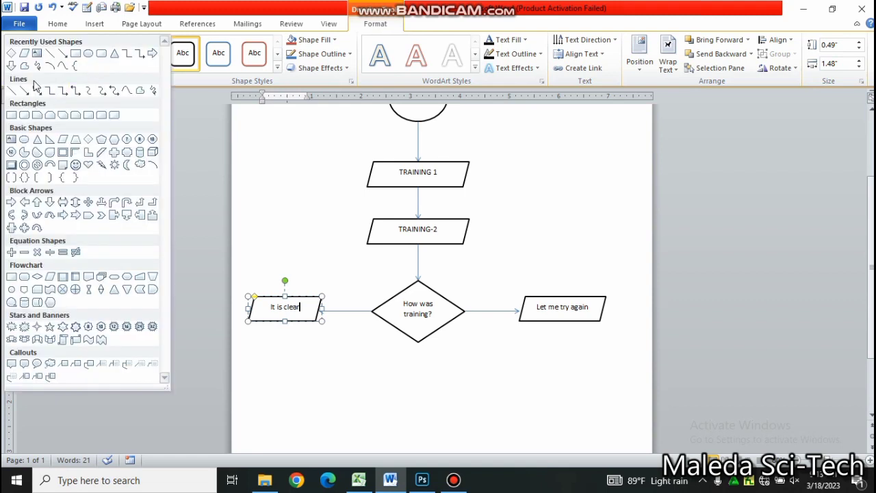
# Draw a vertical line up from 'Let me try again' in the plain dark line style
pyautogui.click(12, 90)
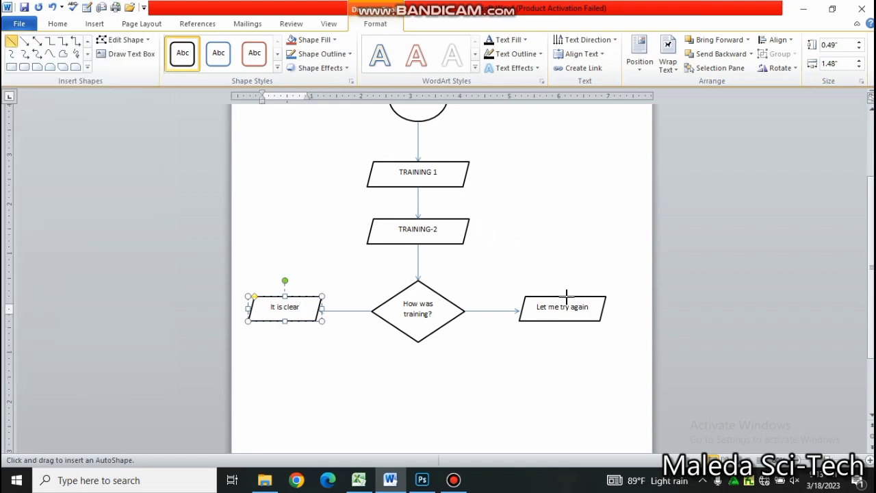
pyautogui.moveTo(566, 294); pyautogui.dragTo(566, 174)
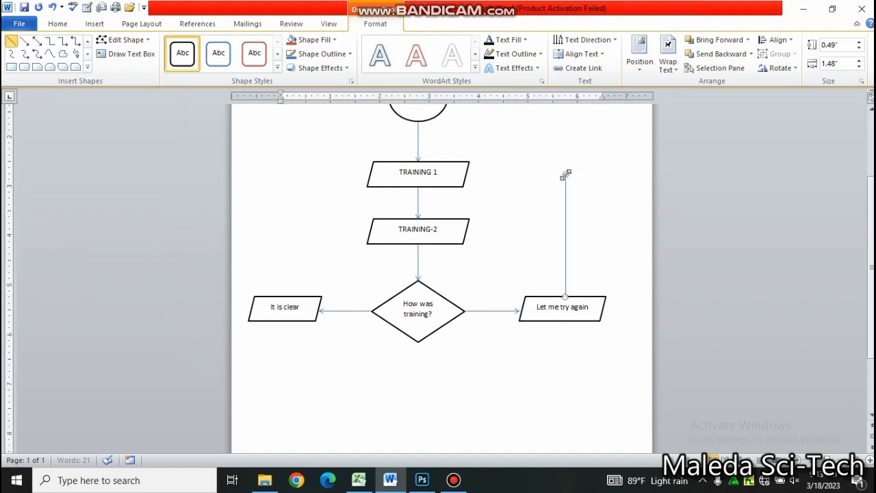
pyautogui.click(278, 67)
pyautogui.click(184, 53)
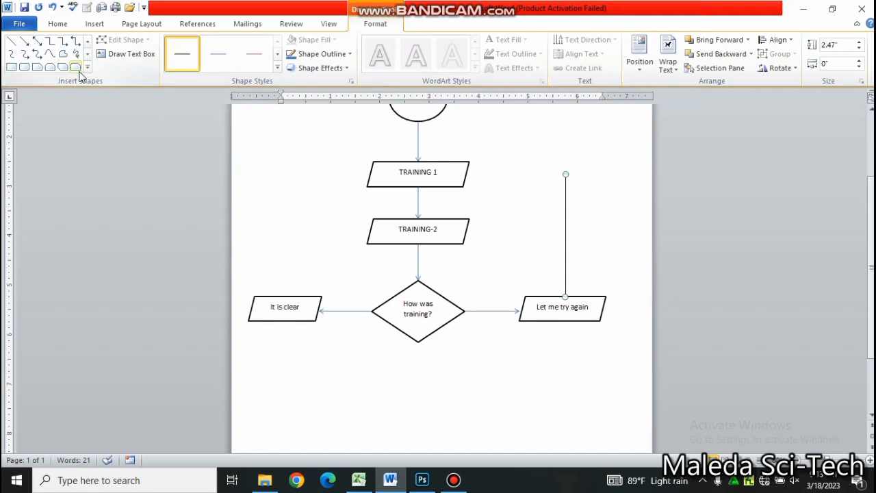
# Add a solid black arrow from the line's top leftward into TRAINING 1
pyautogui.click(27, 44)
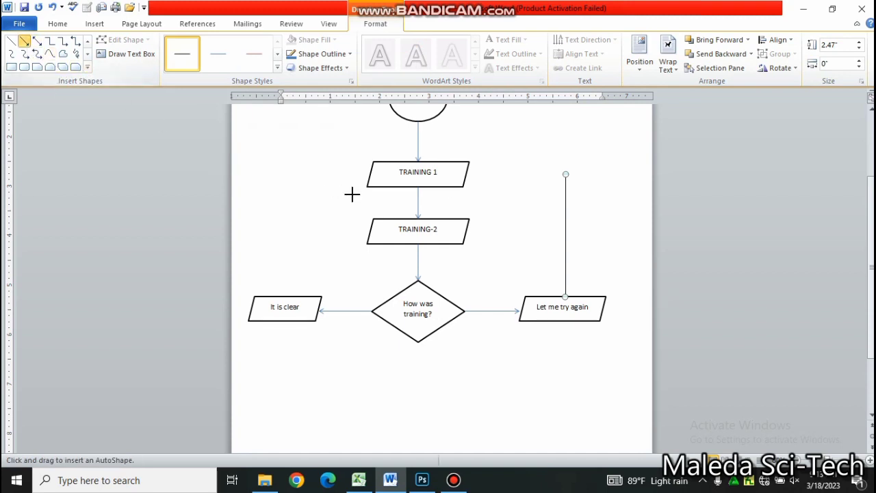
pyautogui.click(565, 174)
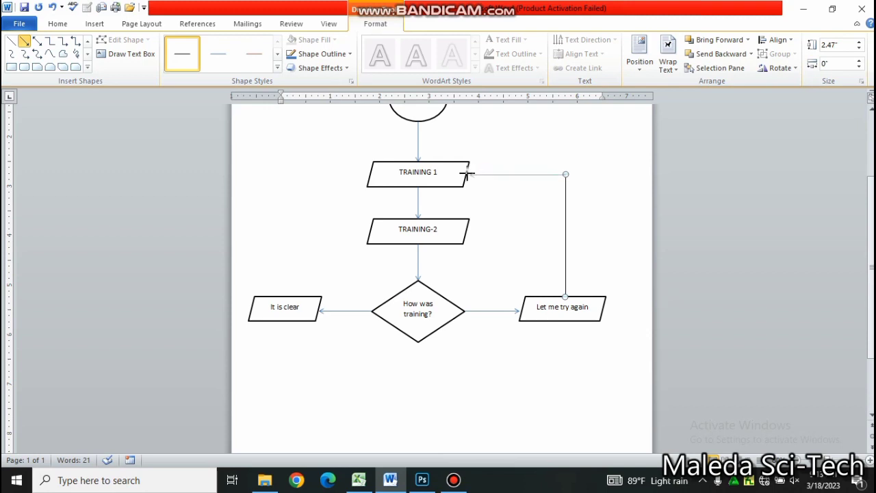
pyautogui.moveTo(465, 174); pyautogui.dragTo(467, 174)
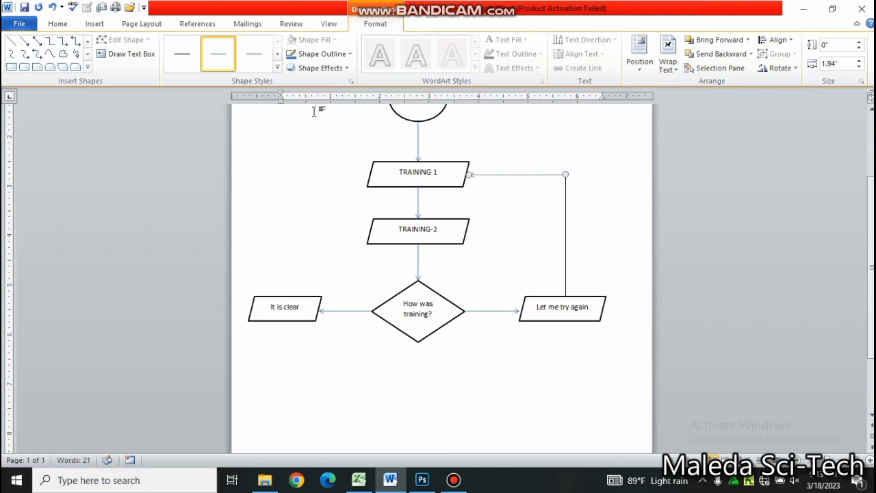
pyautogui.click(182, 52)
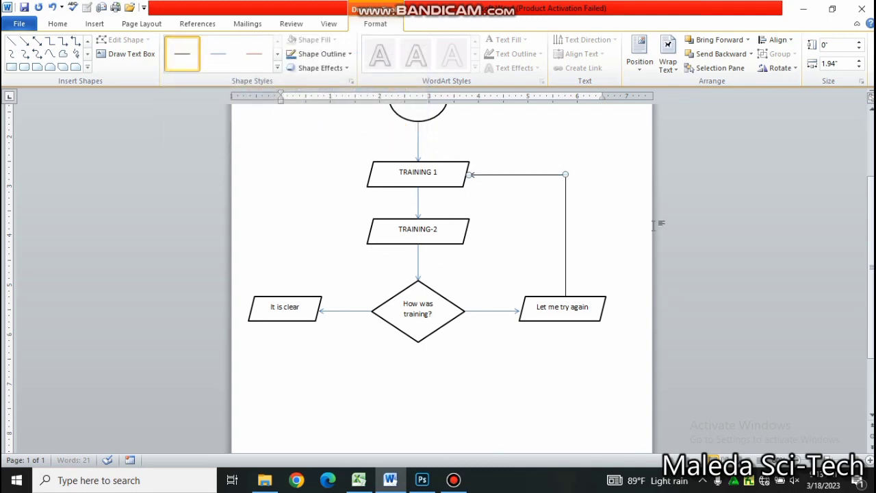
pyautogui.scroll(-2, 871, 267)
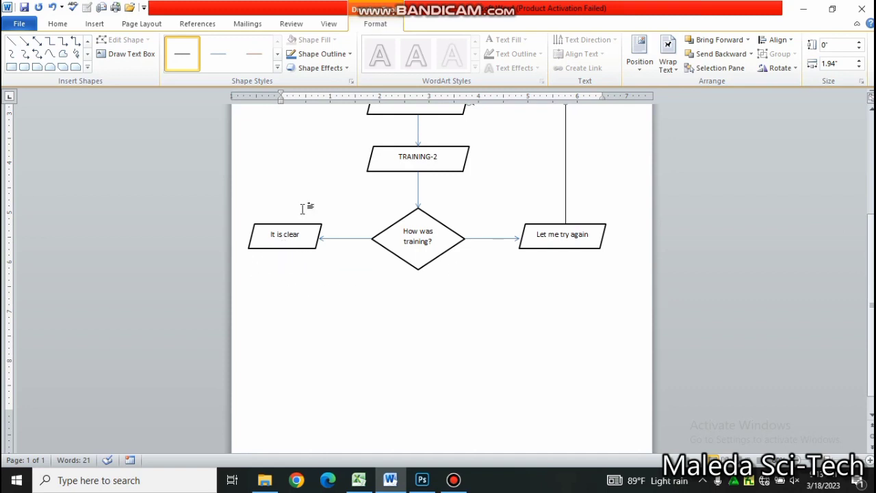
# Delete the 'It is clear' parallelogram and its connector on the diamond's left
pyautogui.click(293, 249)
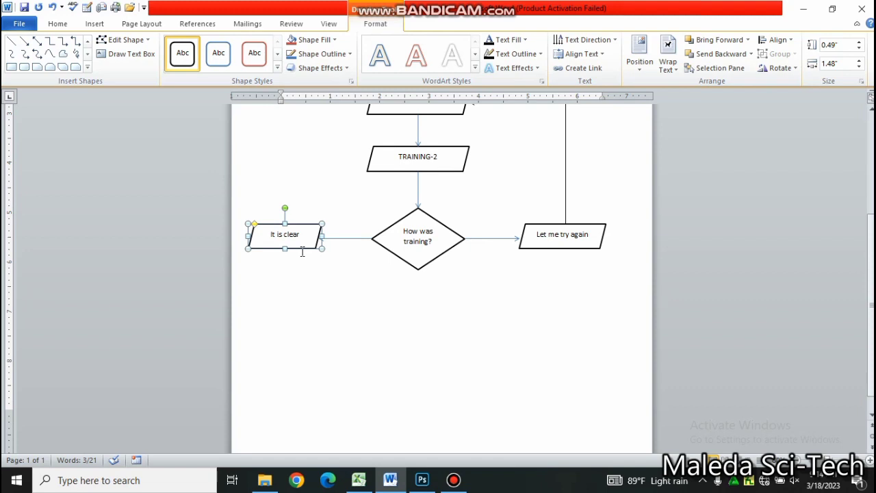
pyautogui.press('Delete')
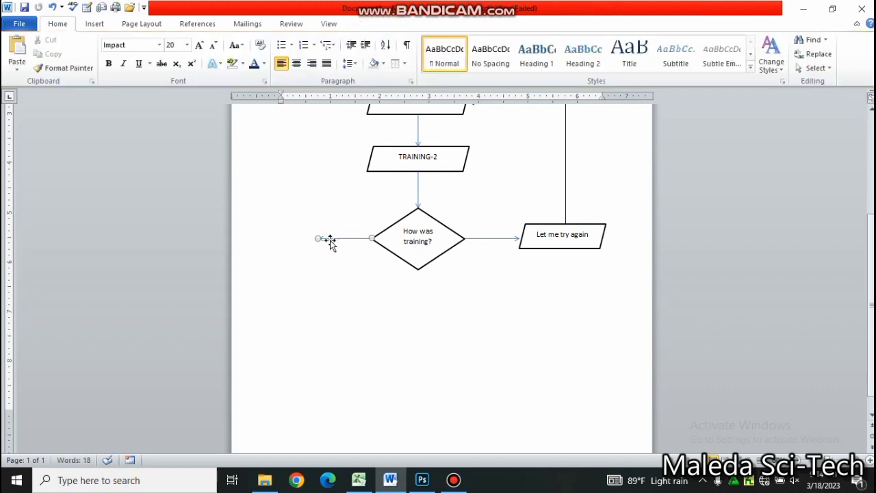
pyautogui.click(329, 239)
pyautogui.press('Delete')
pyautogui.scroll(3, 479, 230)
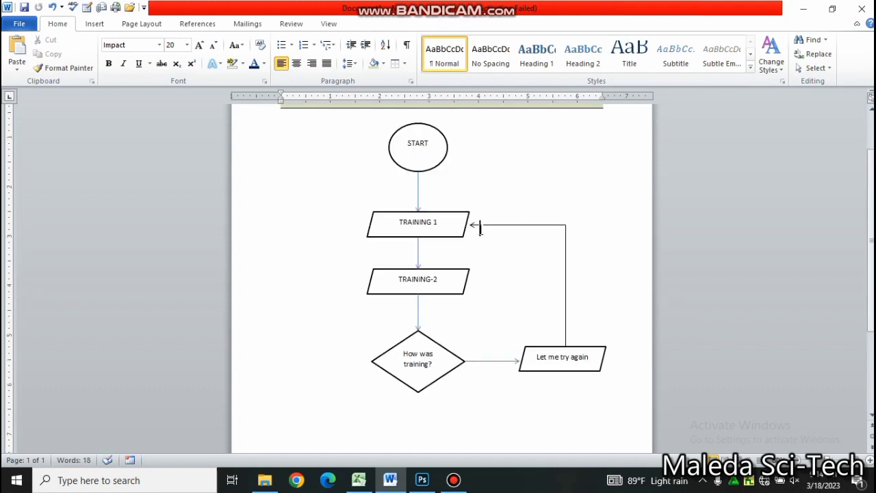
pyautogui.doubleClick(475, 351)
pyautogui.scroll(-2, 475, 352)
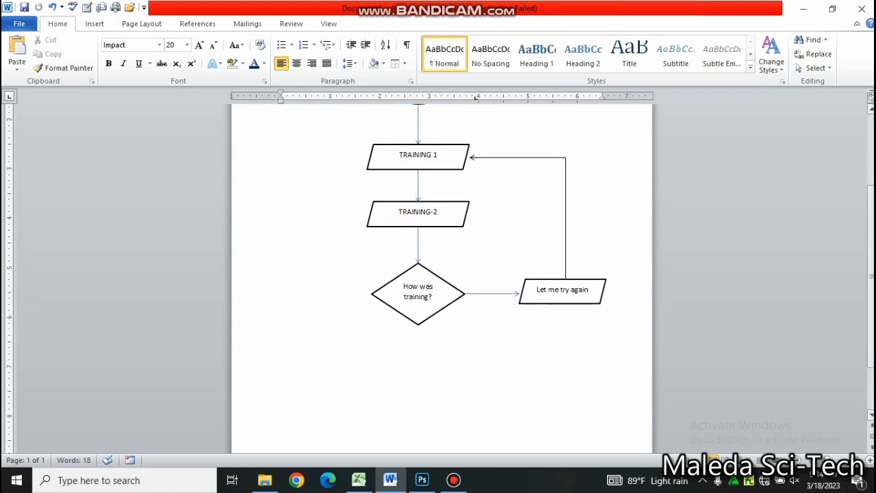
# Draw a solid black arrow down from the diamond's bottom point
pyautogui.click(95, 24)
pyautogui.click(189, 67)
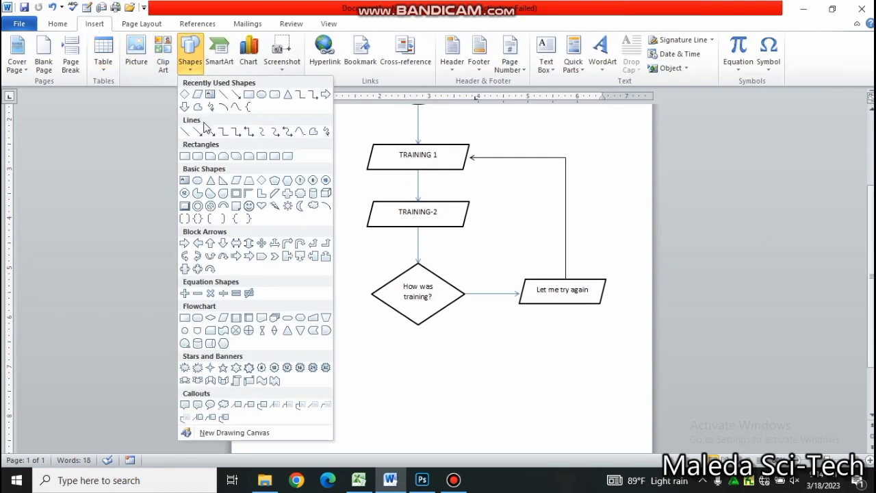
pyautogui.click(197, 131)
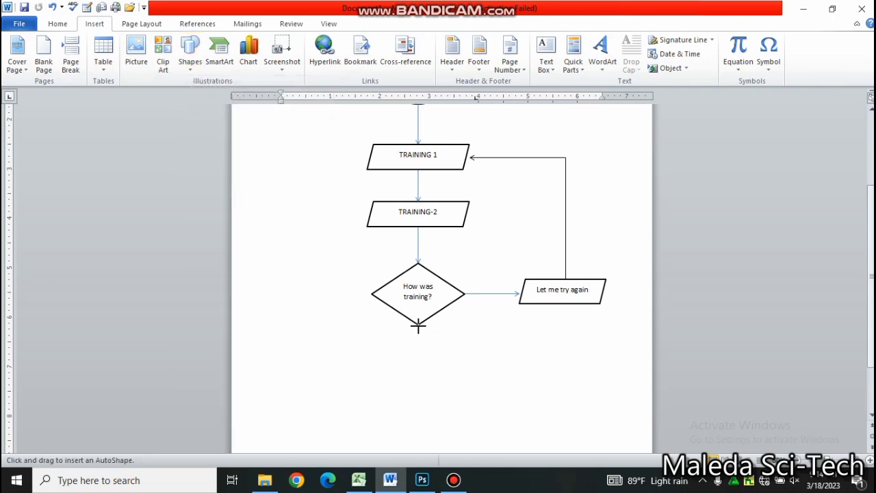
pyautogui.moveTo(419, 325); pyautogui.dragTo(419, 361)
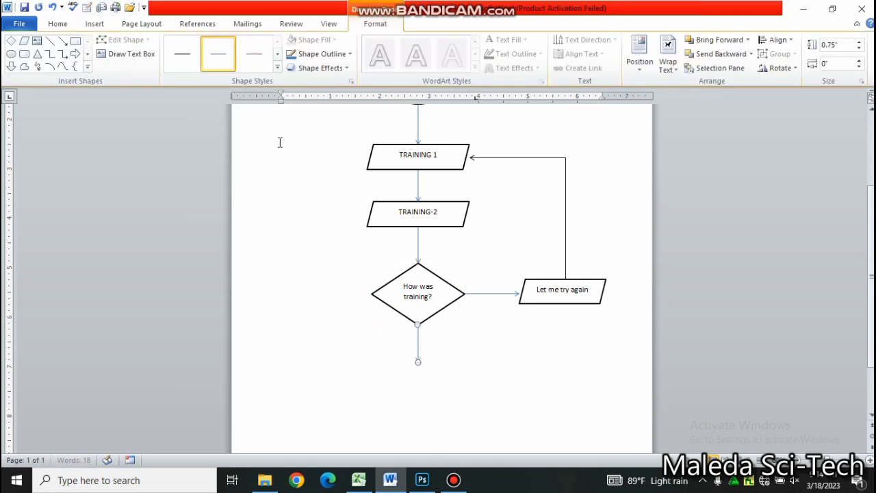
pyautogui.click(278, 72)
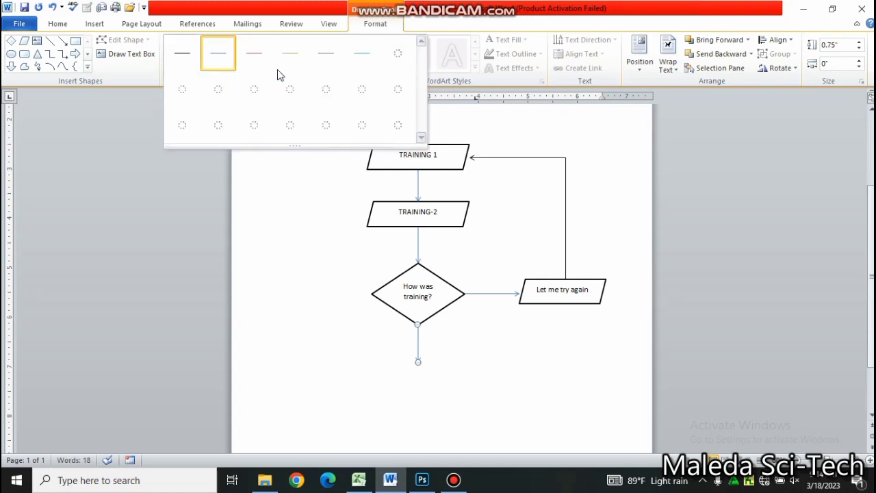
pyautogui.click(182, 55)
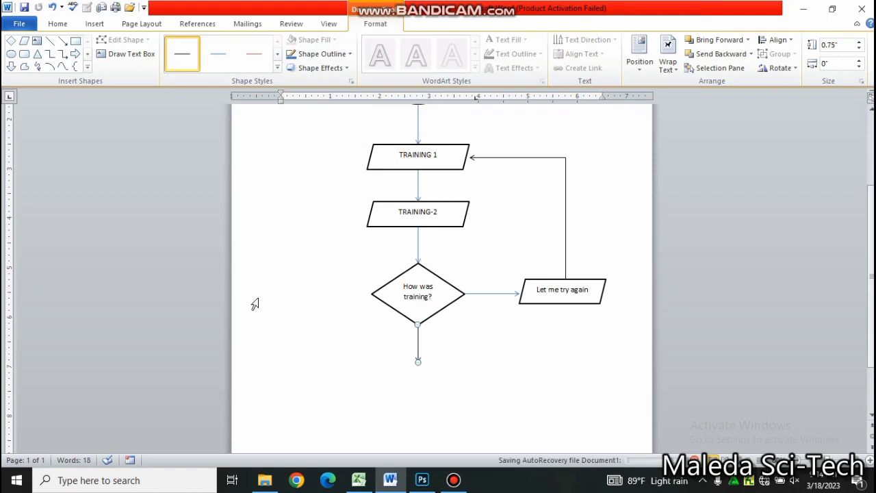
# Add a white, black-outlined parallelogram under the arrow reading 'It was clear'
pyautogui.click(24, 41)
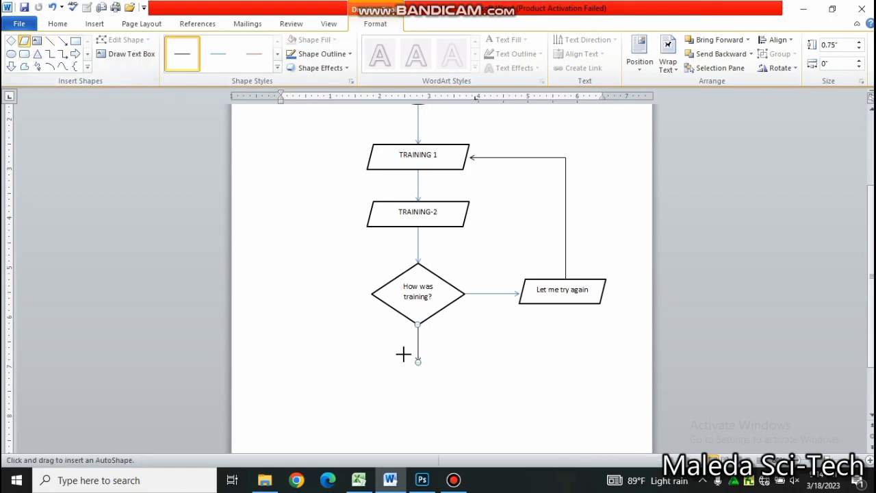
pyautogui.moveTo(384, 361); pyautogui.dragTo(510, 383)
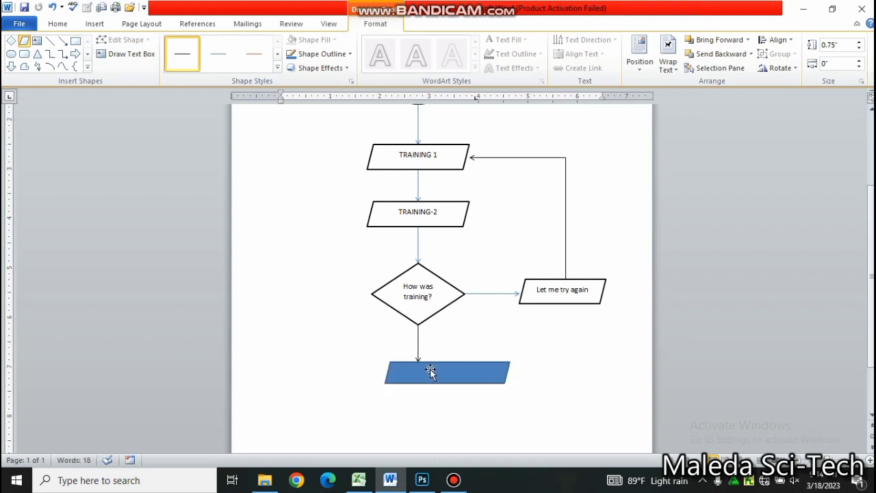
pyautogui.moveTo(433, 376); pyautogui.dragTo(417, 376)
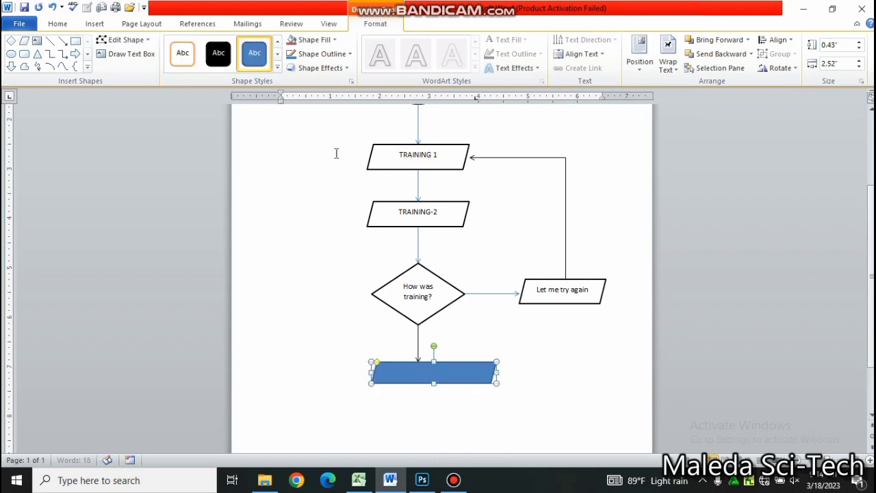
pyautogui.click(278, 69)
pyautogui.click(182, 52)
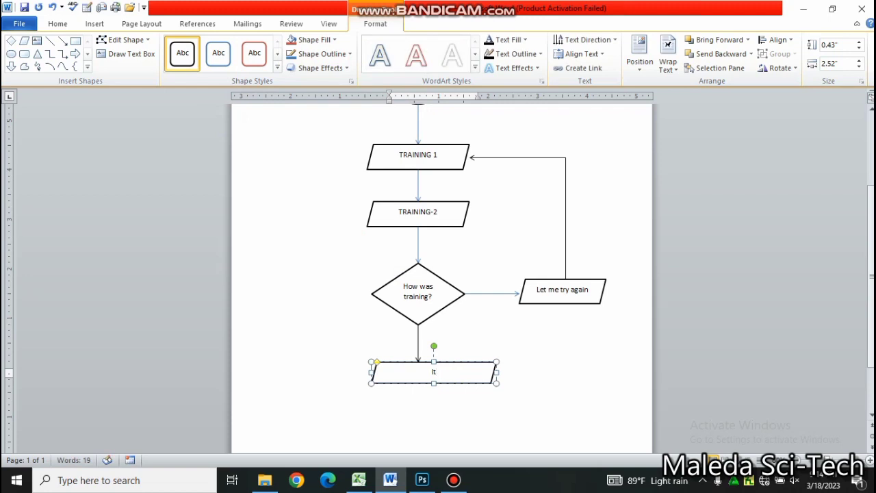
pyautogui.write('It was c')
pyautogui.write('lear')
pyautogui.scroll(-2, 842, 233)
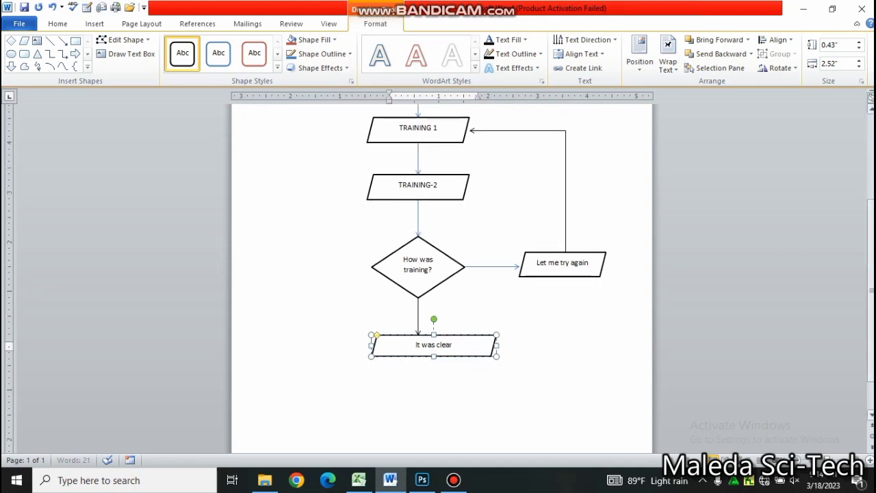
# Draw another solid black arrow down from the 'It was clear' box
pyautogui.click(62, 42)
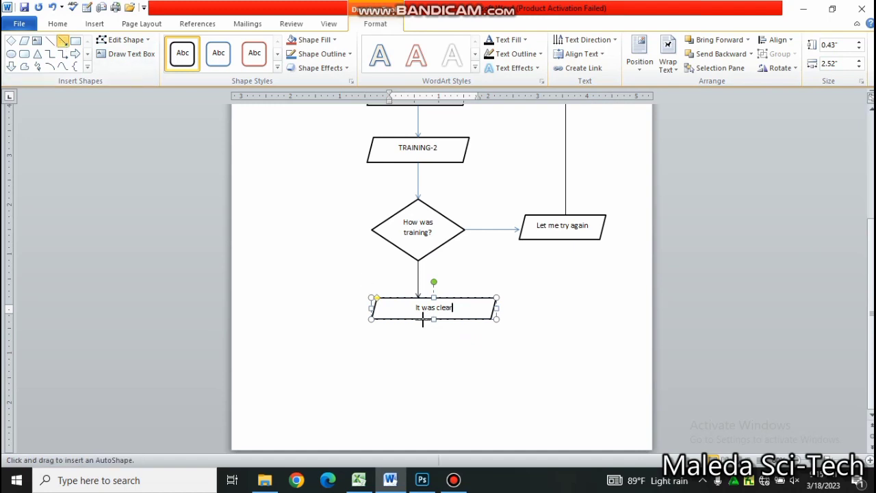
pyautogui.moveTo(419, 319); pyautogui.dragTo(419, 350)
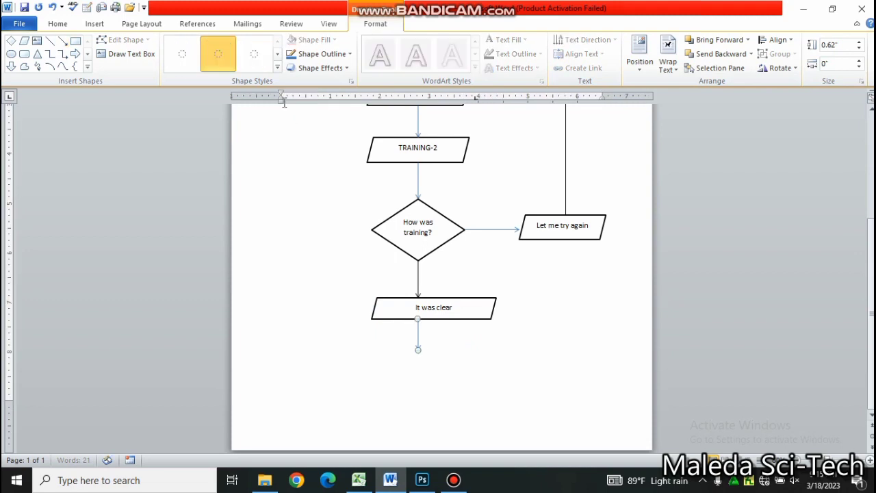
pyautogui.click(278, 68)
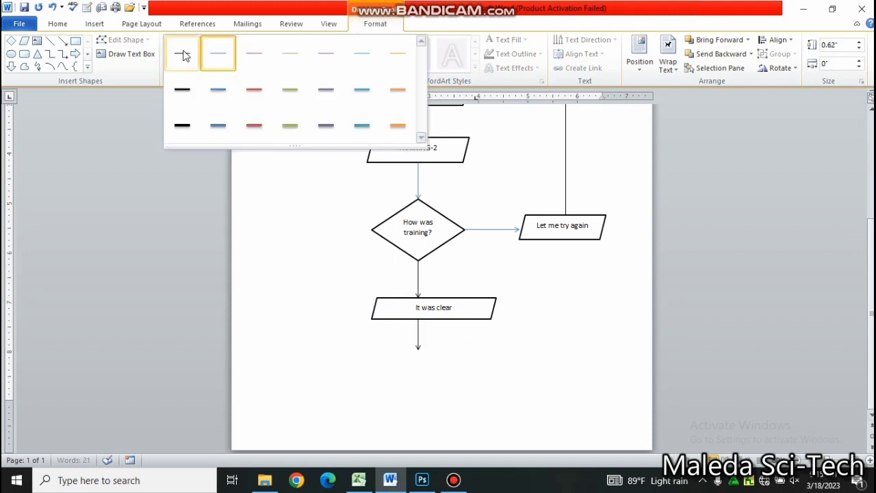
pyautogui.click(182, 53)
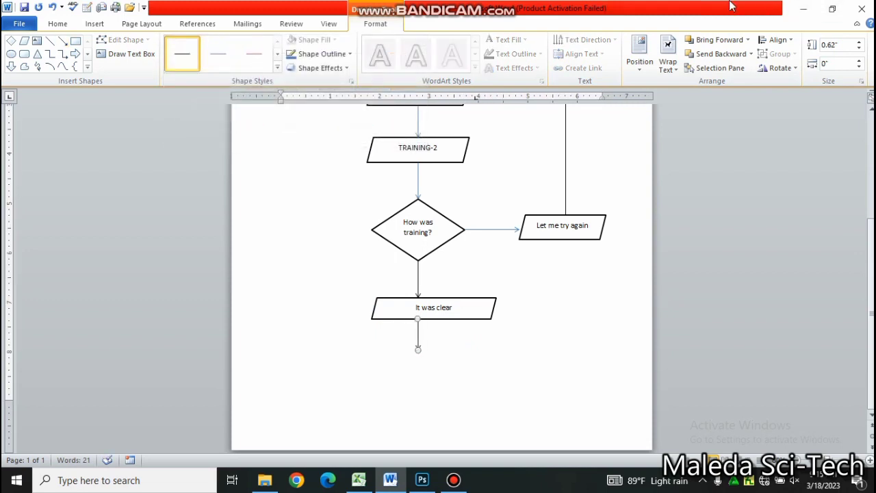
pyautogui.moveTo(731, 7)
# Draw a circle at the last arrow's end, make it white with black outline, and label it 'Stop'
pyautogui.click(88, 68)
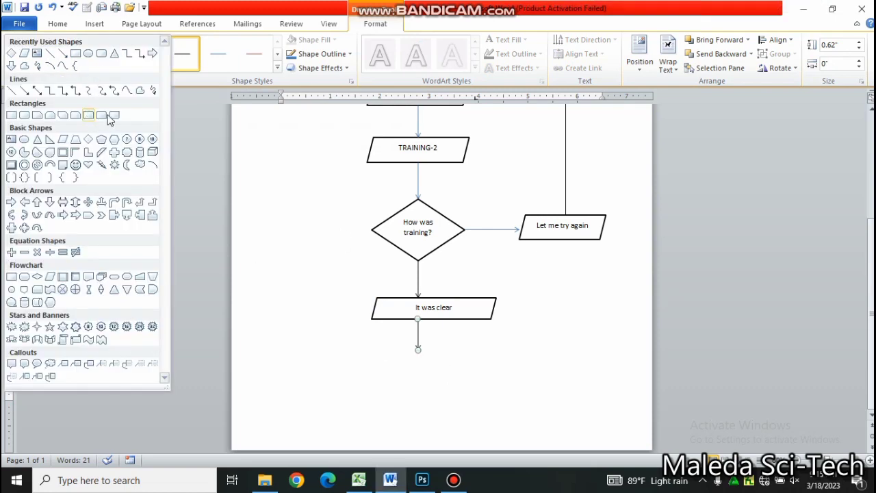
pyautogui.click(87, 55)
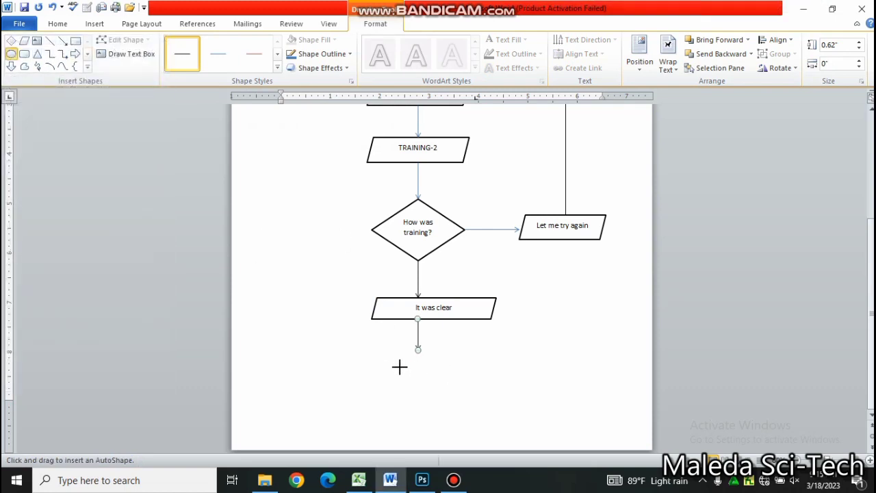
pyautogui.moveTo(396, 364); pyautogui.dragTo(448, 415)
pyautogui.moveTo(423, 380); pyautogui.dragTo(430, 377)
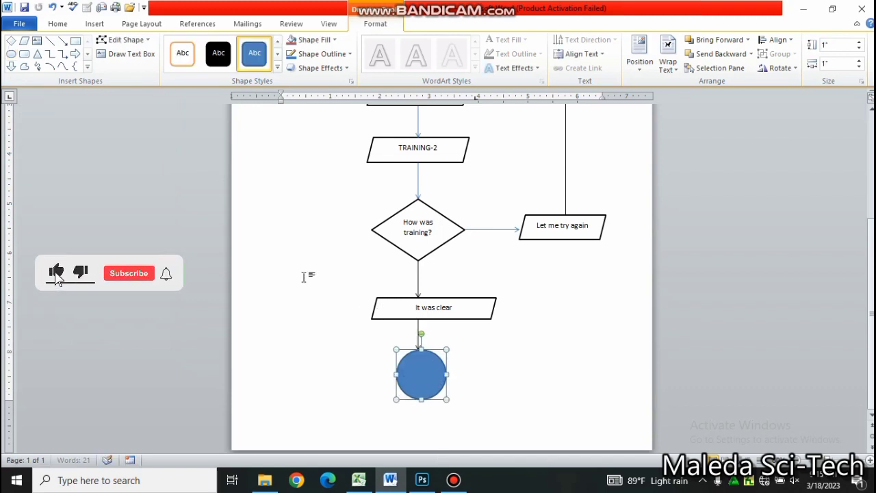
pyautogui.click(277, 67)
pyautogui.click(184, 59)
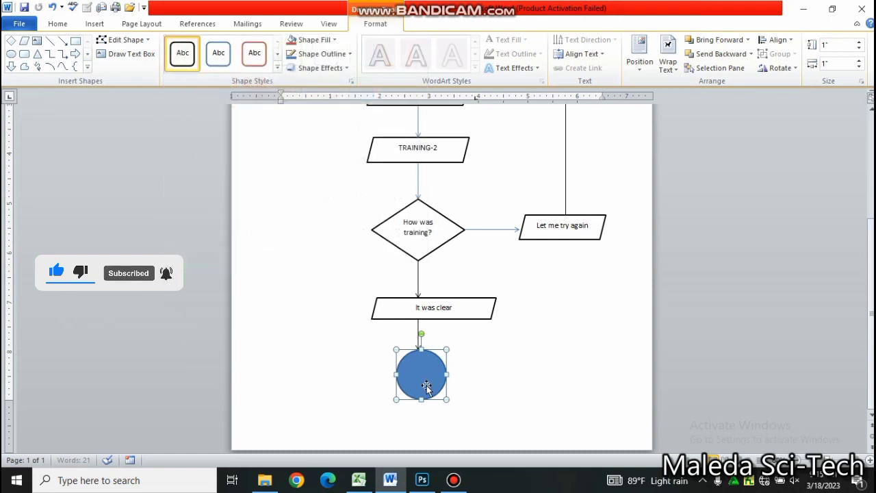
pyautogui.write('Stop')
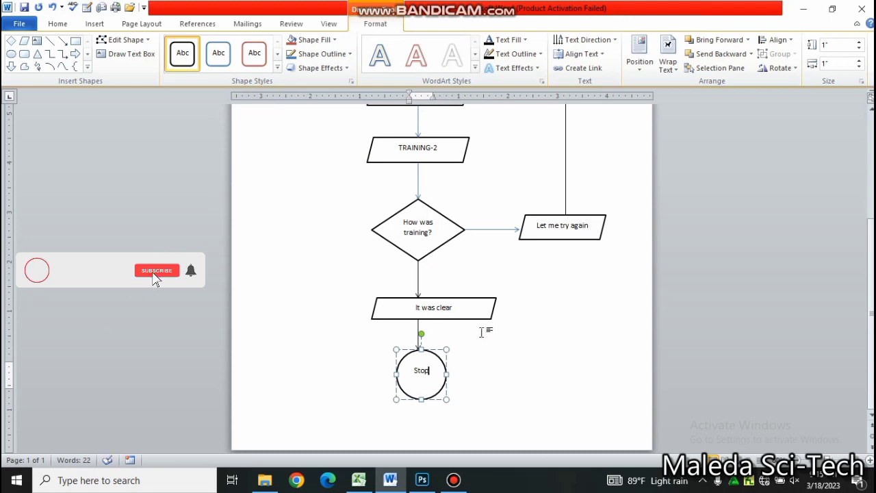
pyautogui.scroll(5, 870, 178)
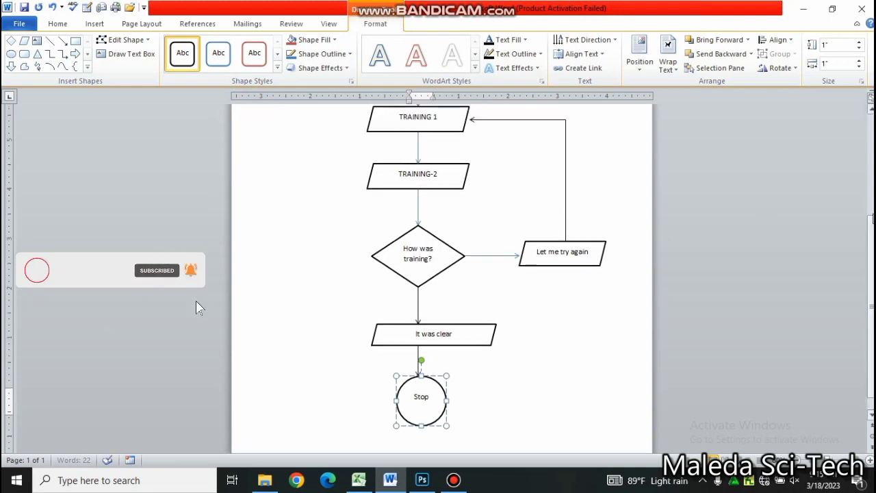
pyautogui.scroll(1, 870, 178)
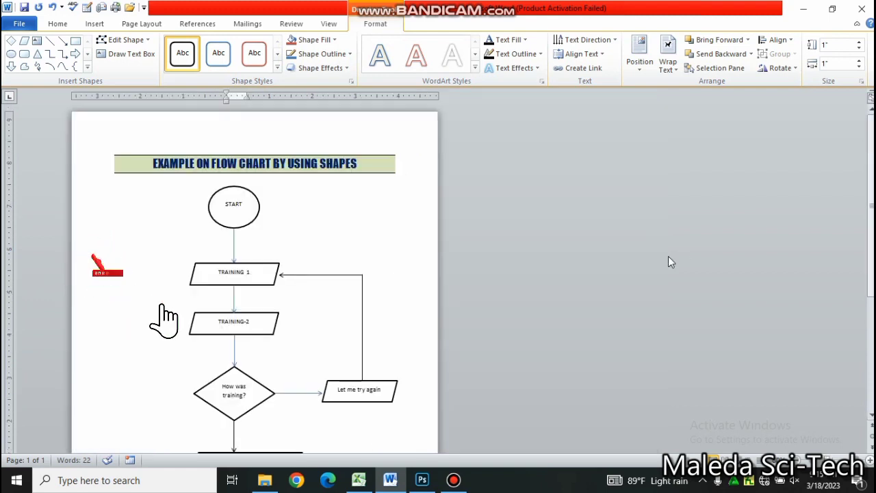
# Set the START label to Times New Roman at 12 pt
pyautogui.scroll(1, 671, 262)
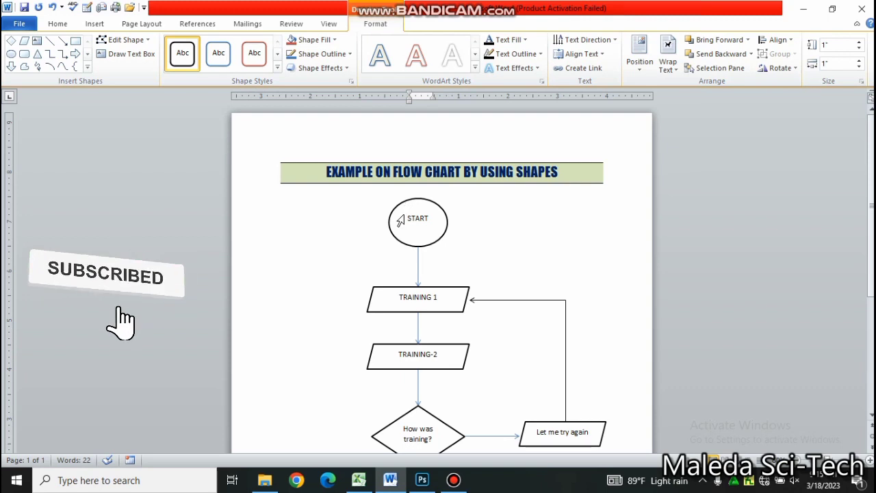
pyautogui.moveTo(408, 218); pyautogui.dragTo(433, 234)
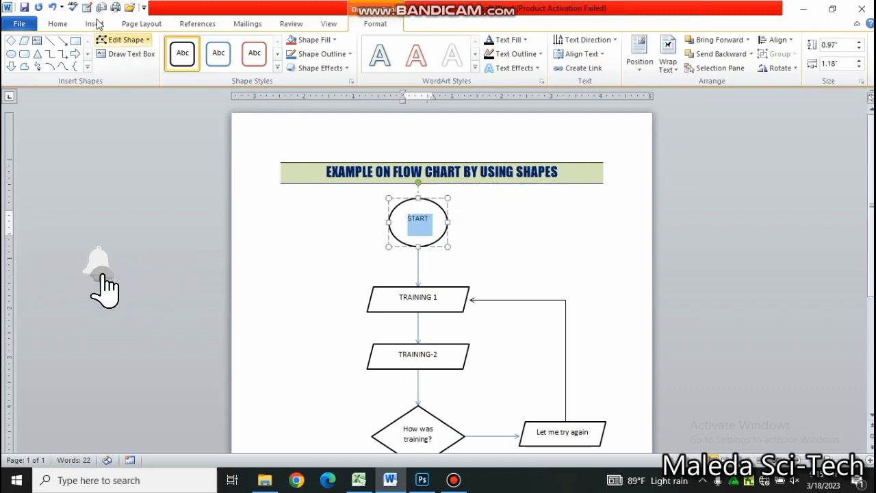
pyautogui.click(58, 24)
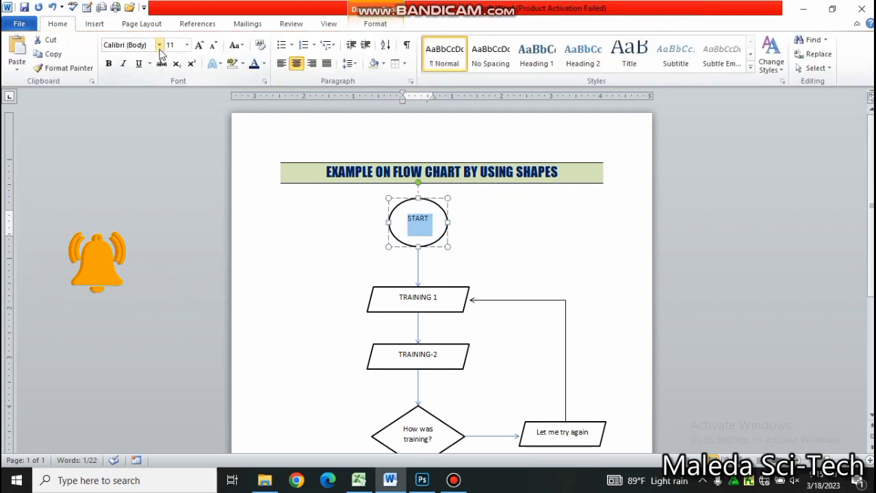
pyautogui.click(159, 44)
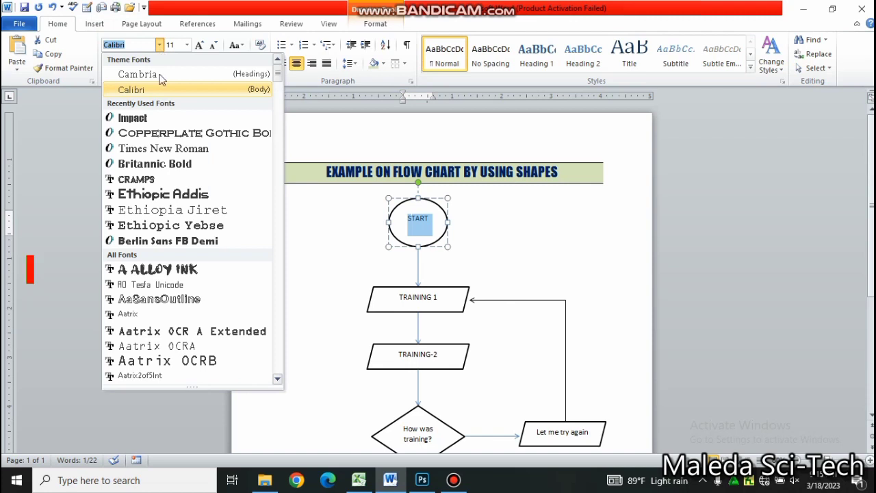
pyautogui.click(163, 148)
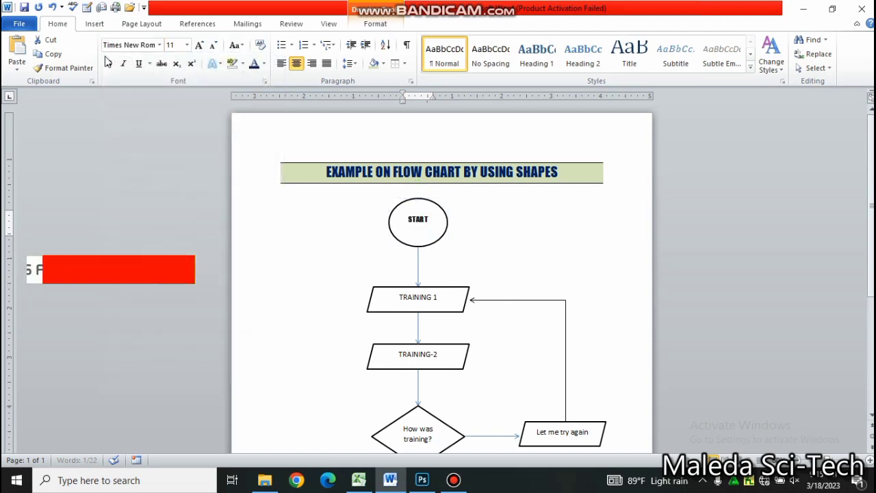
pyautogui.click(199, 47)
pyautogui.click(198, 47)
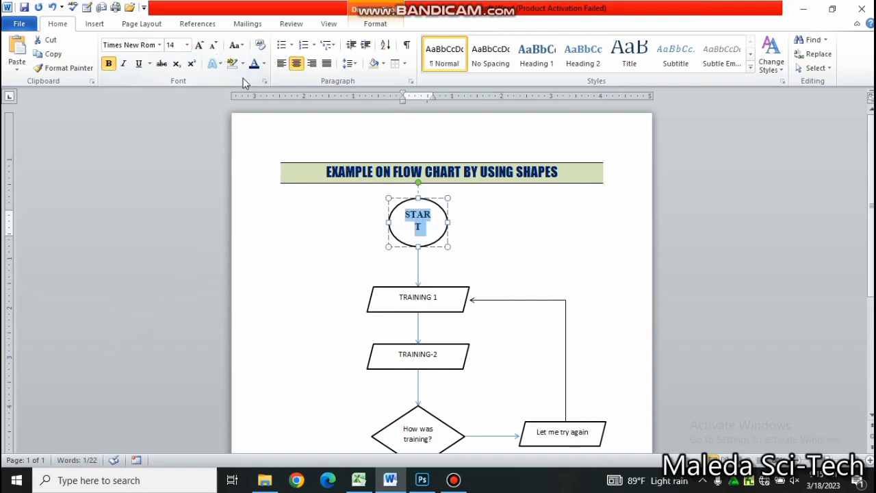
pyautogui.click(213, 47)
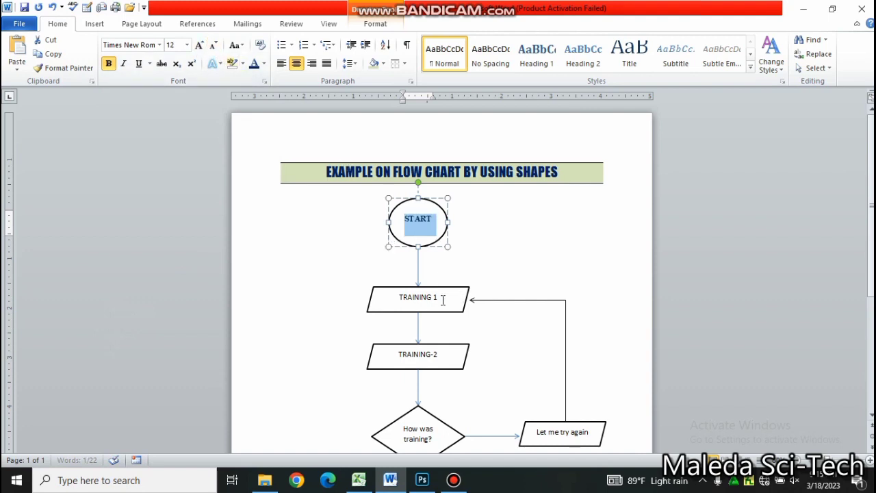
# Set the TRAINING 1 label to Times New Roman at 12 pt
pyautogui.moveTo(400, 300); pyautogui.dragTo(444, 300)
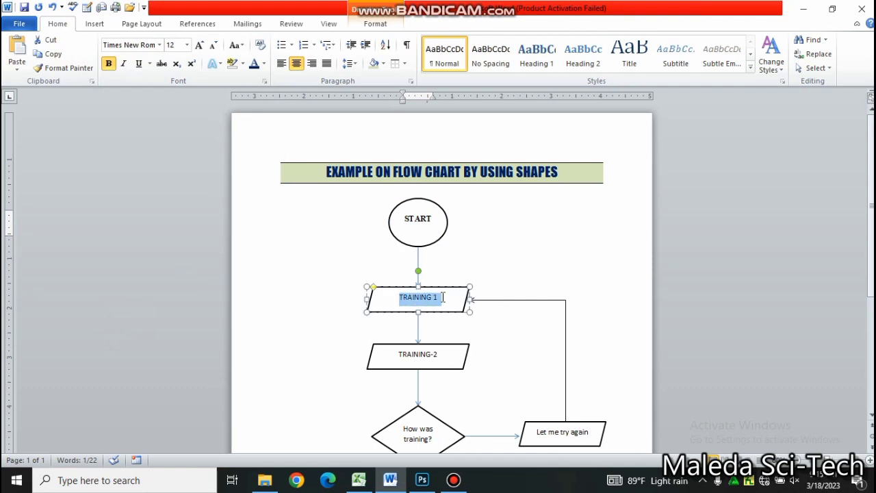
pyautogui.click(157, 47)
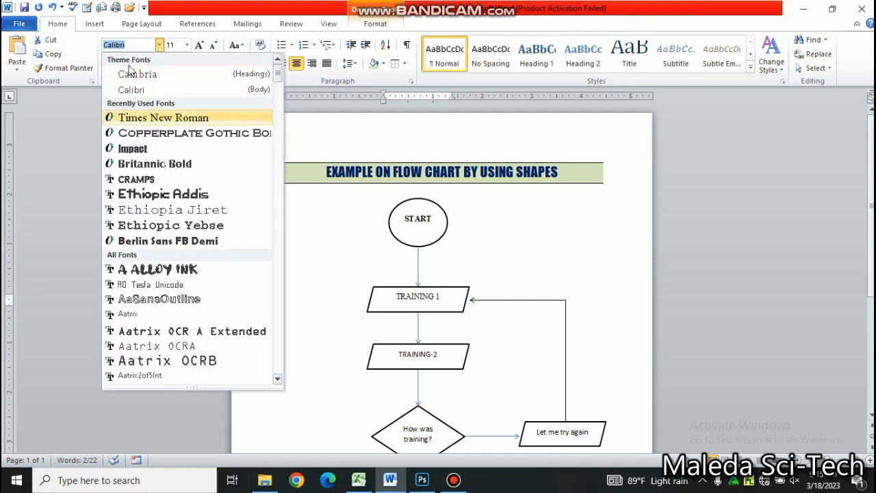
pyautogui.click(163, 118)
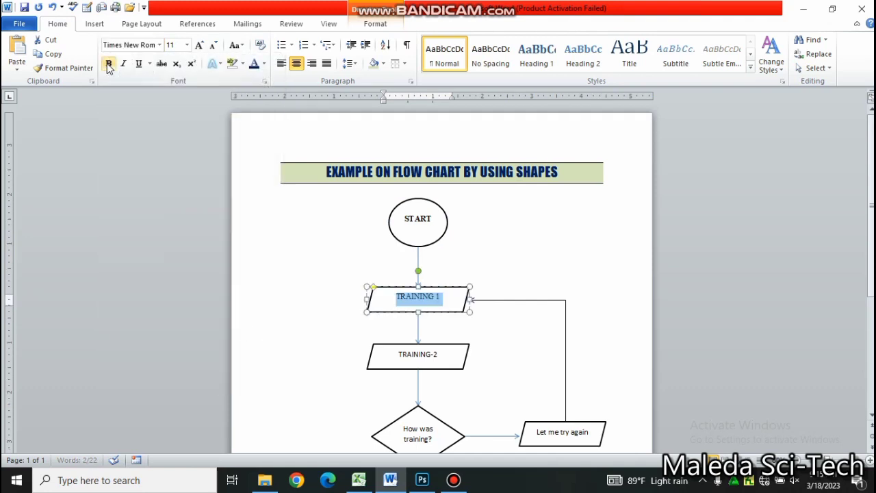
pyautogui.click(199, 46)
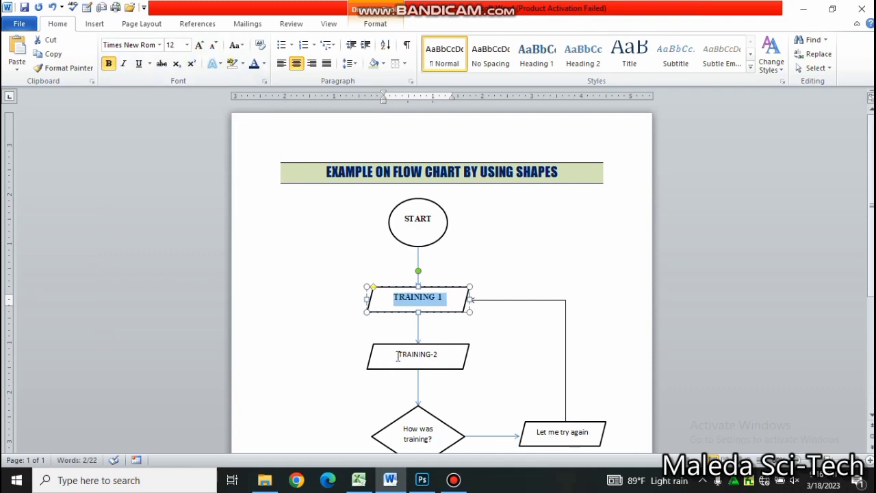
# Make the TRAINING-2 label bold Times New Roman at size 12
pyautogui.moveTo(400, 354); pyautogui.dragTo(438, 354)
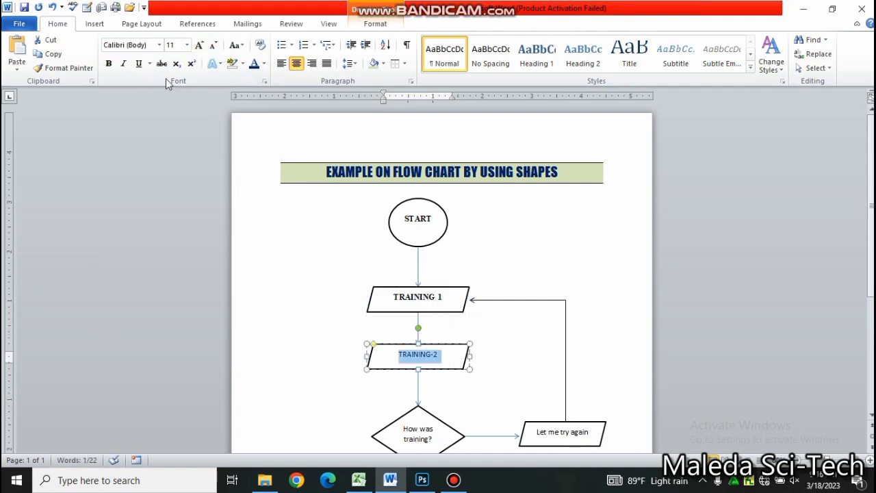
pyautogui.click(159, 46)
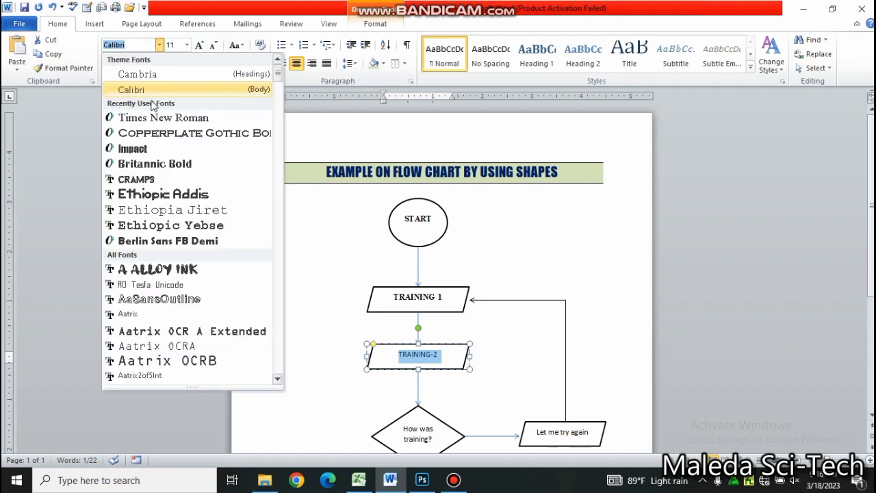
pyautogui.click(154, 119)
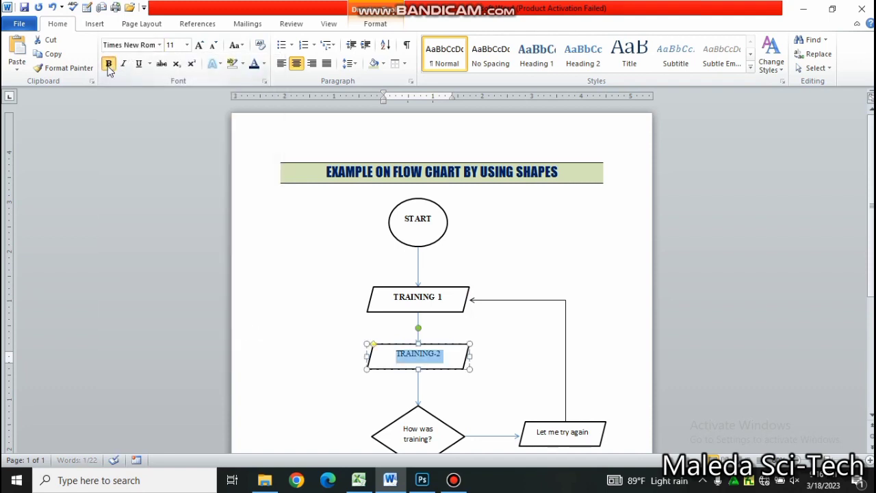
pyautogui.click(108, 66)
pyautogui.click(200, 46)
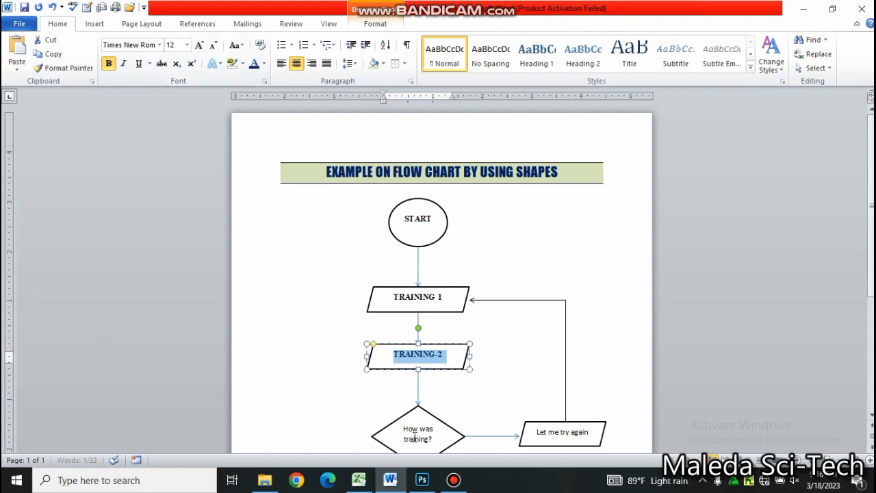
# Make the 'How was training?' text in the diamond bold Times New Roman 12
pyautogui.moveTo(403, 429); pyautogui.dragTo(432, 442)
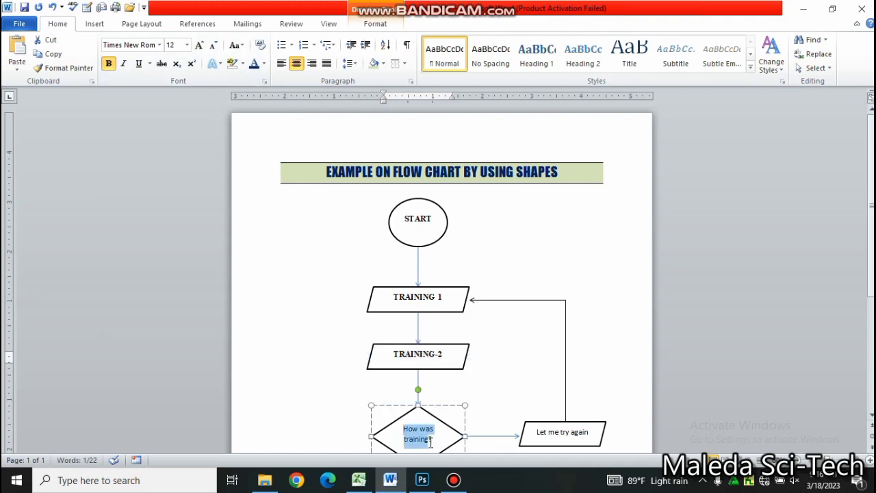
pyautogui.click(417, 438)
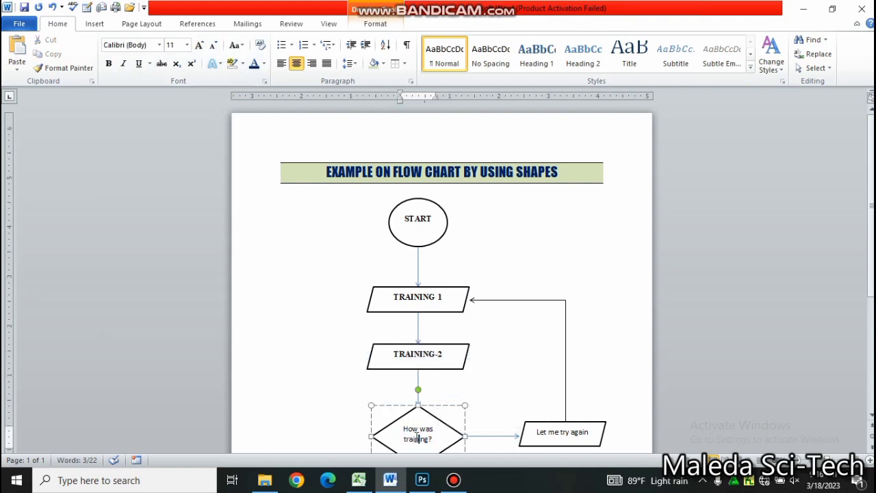
pyautogui.moveTo(403, 428); pyautogui.dragTo(436, 442)
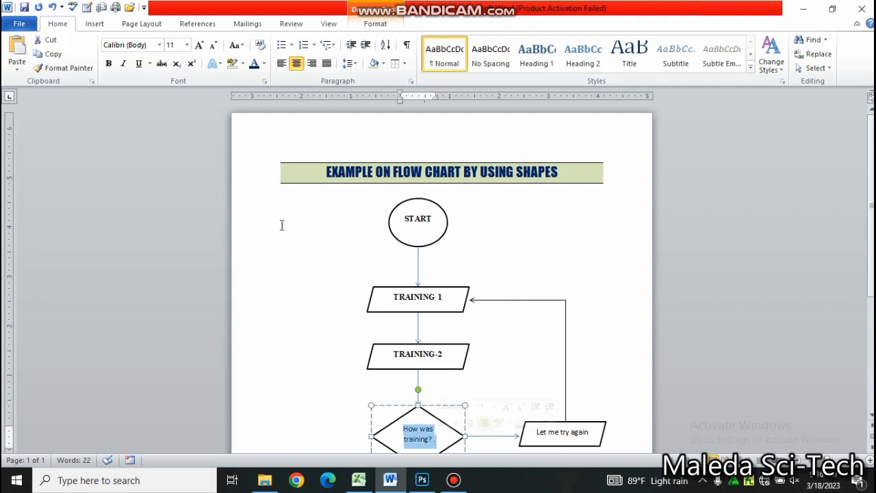
pyautogui.click(160, 45)
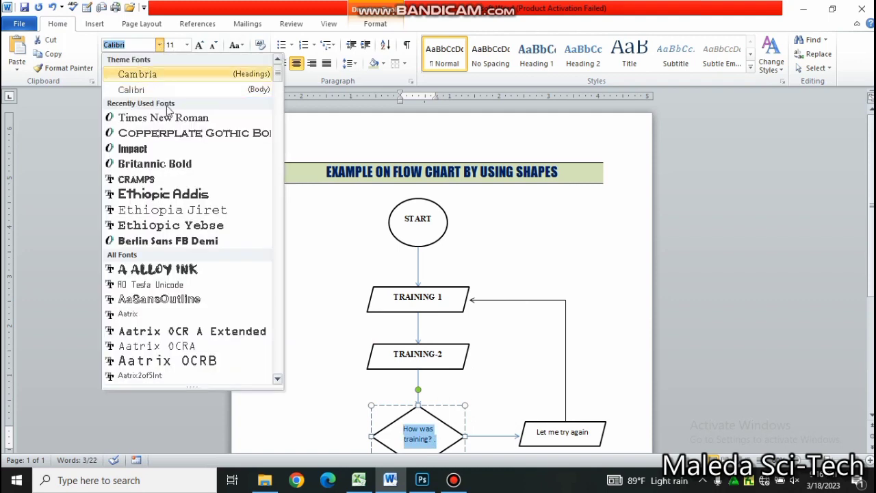
pyautogui.click(168, 115)
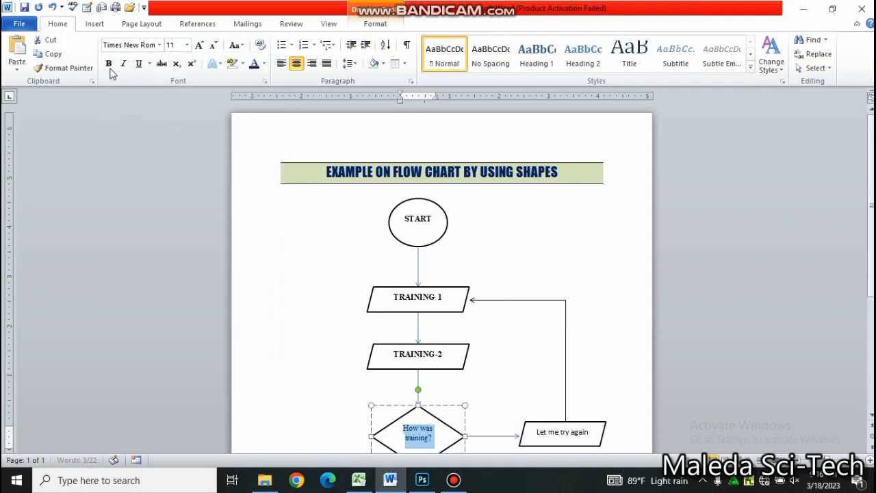
pyautogui.click(109, 63)
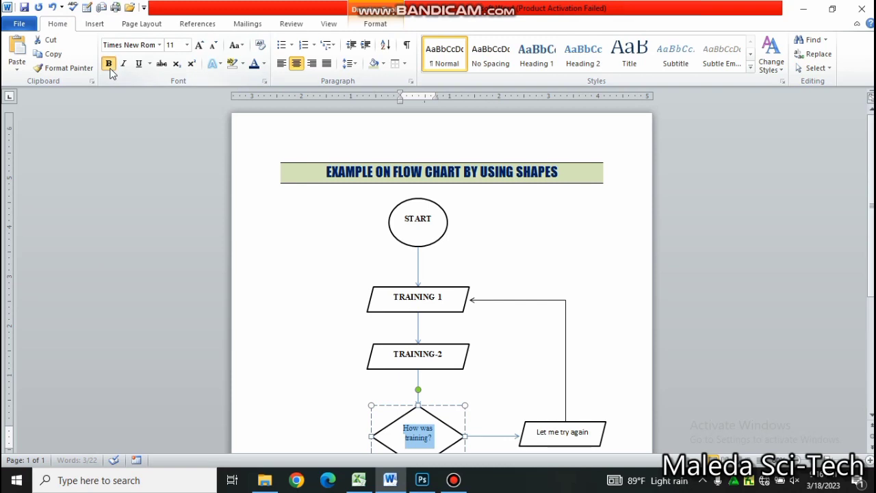
pyautogui.click(199, 45)
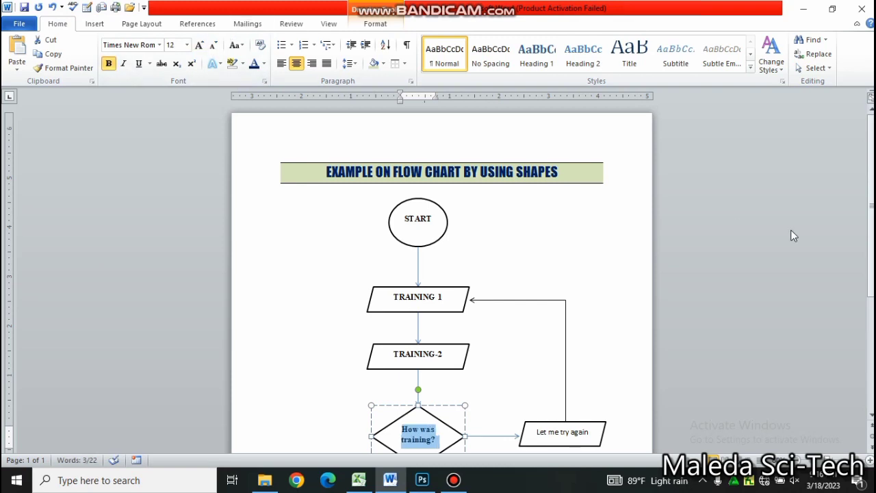
pyautogui.scroll(-3, 871, 276)
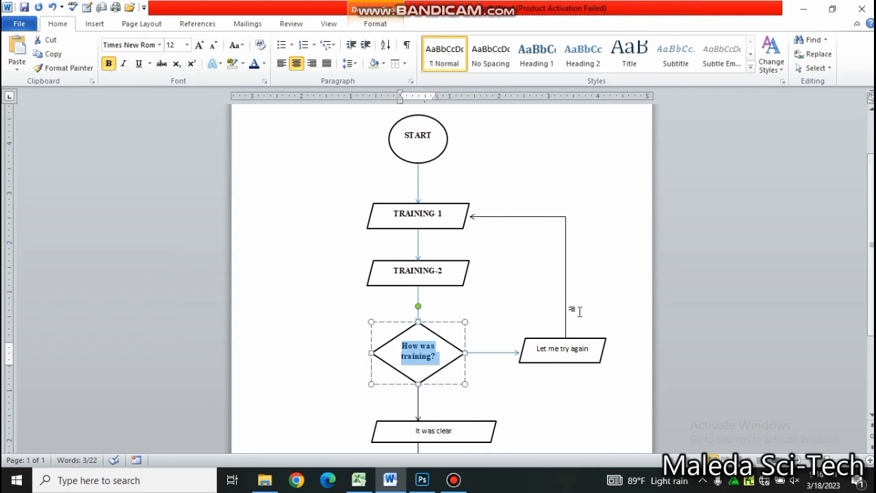
# Make 'Let me try again' bold Times New Roman 12 and widen its box to fit one line
pyautogui.moveTo(535, 348); pyautogui.dragTo(601, 351)
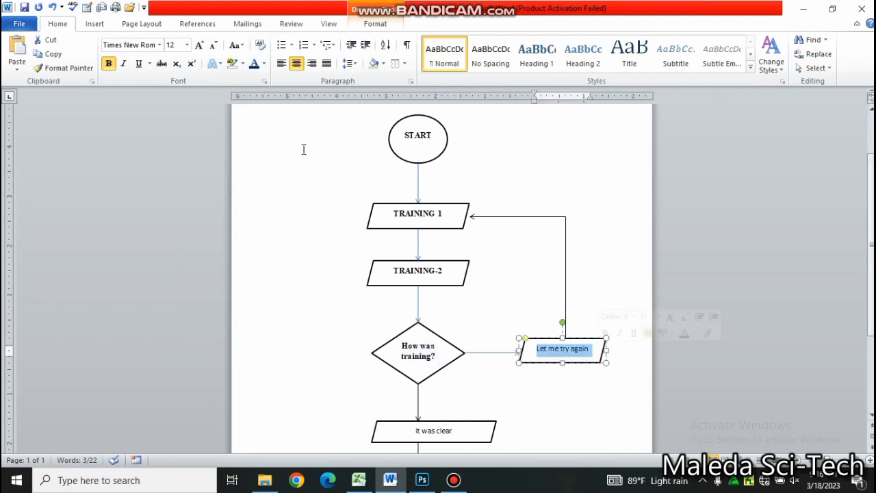
pyautogui.click(160, 45)
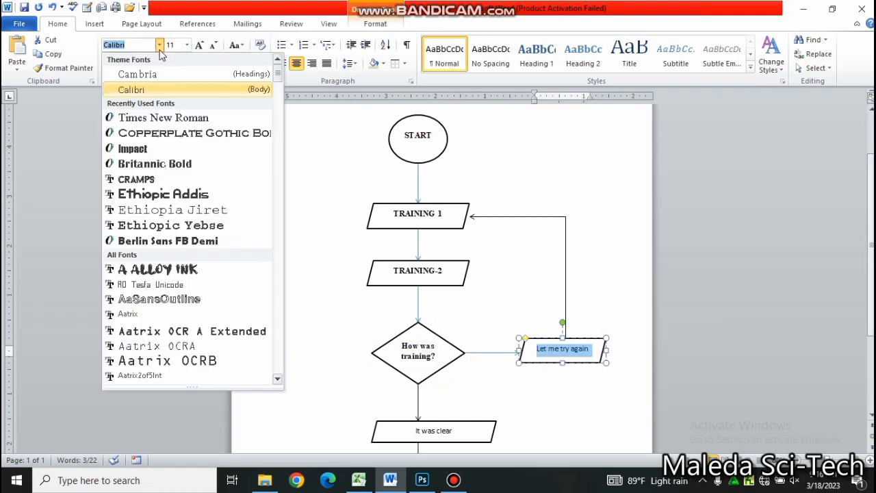
pyautogui.click(169, 120)
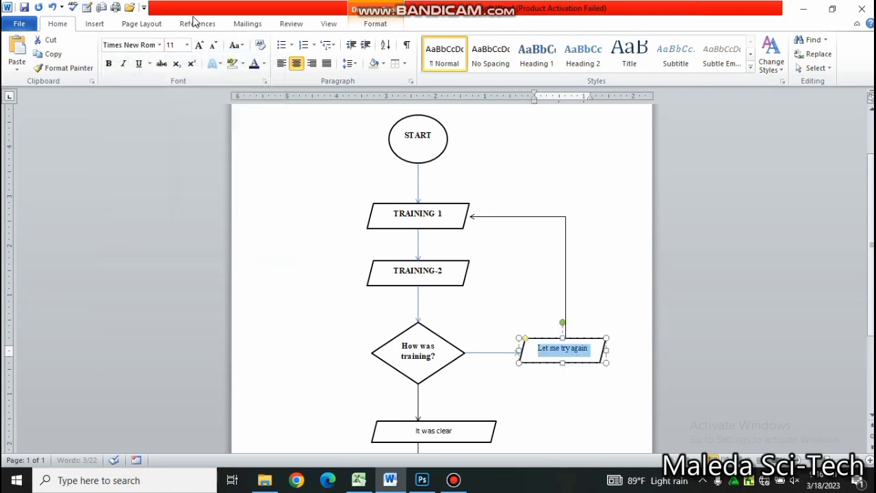
pyautogui.click(200, 45)
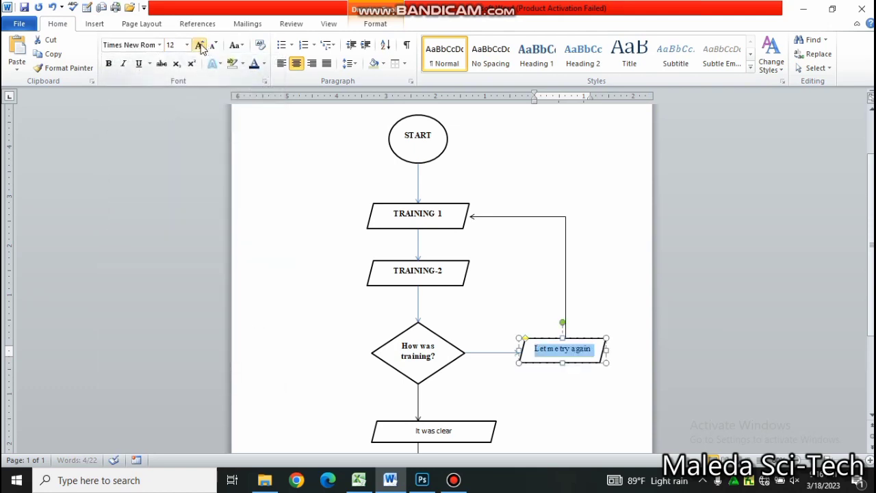
pyautogui.click(108, 66)
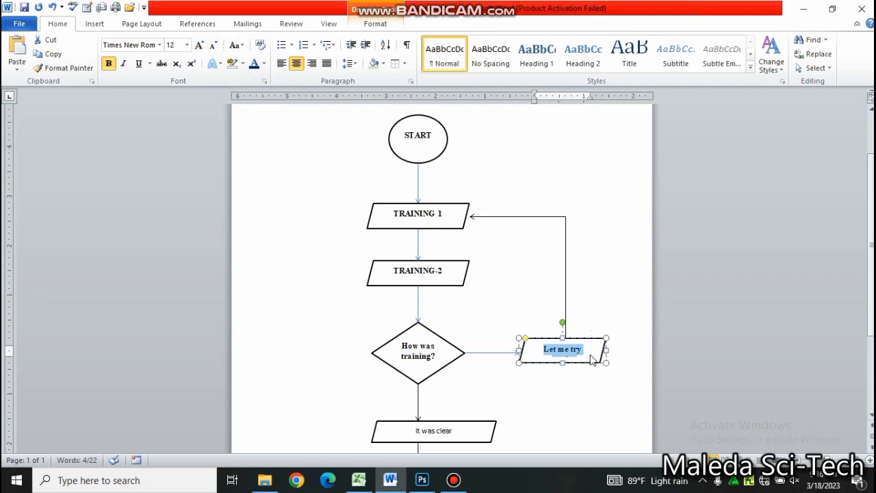
pyautogui.moveTo(608, 350); pyautogui.dragTo(614, 349)
pyautogui.write('again')
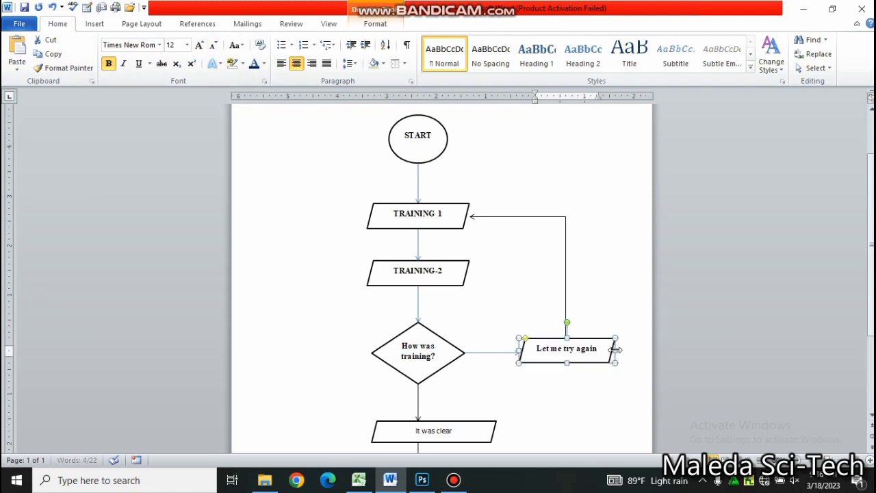
# Set the 'It was clear' label to Times New Roman at size 14
pyautogui.tripleClick(448, 433)
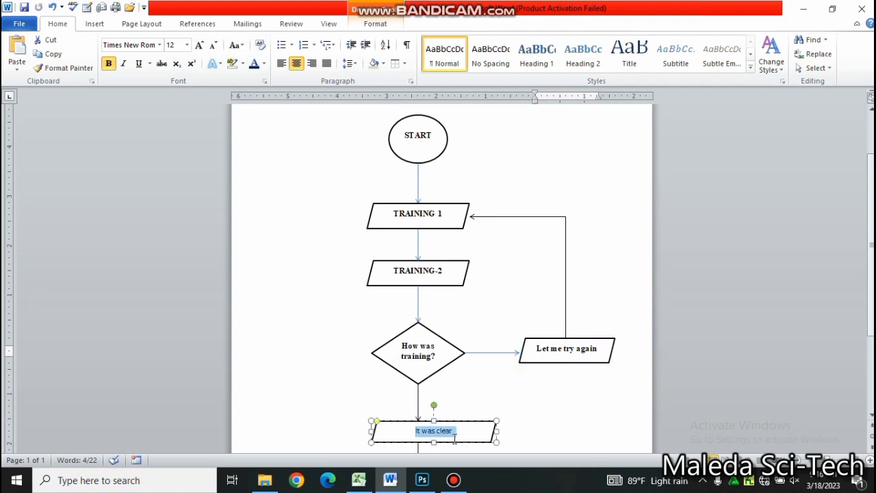
pyautogui.click(158, 45)
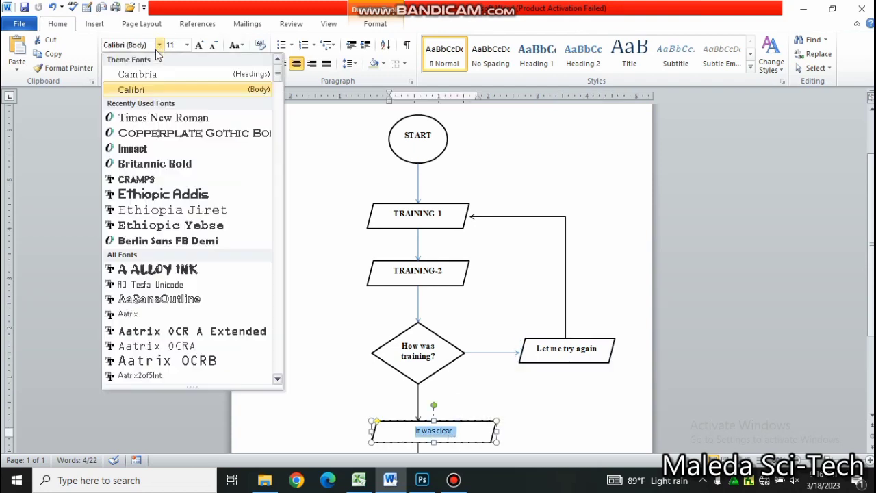
pyautogui.click(160, 117)
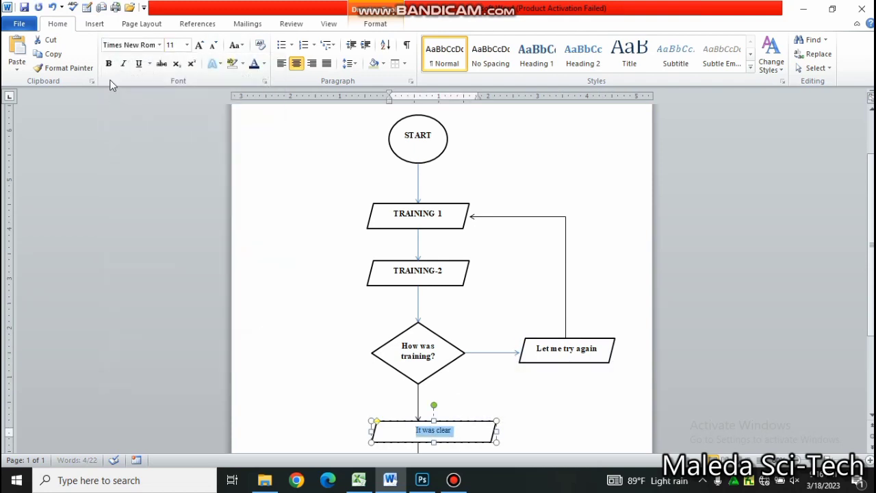
pyautogui.click(200, 45)
pyautogui.click(199, 45)
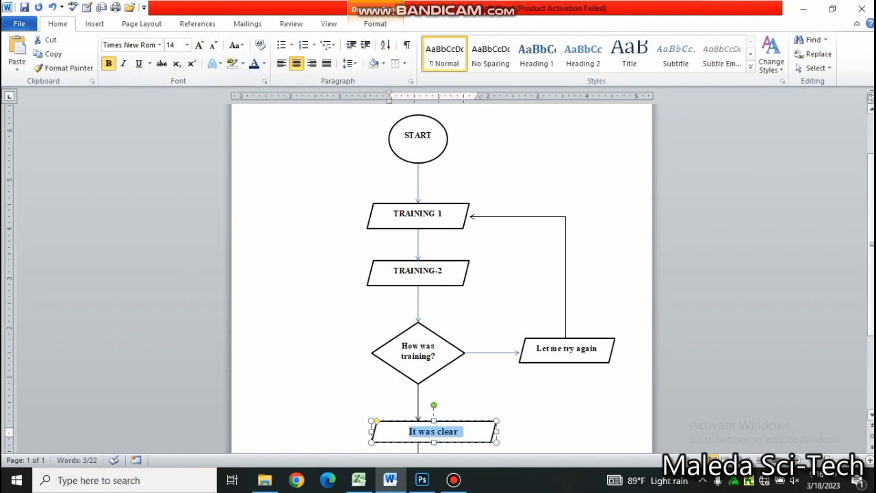
pyautogui.scroll(-3, 544, 293)
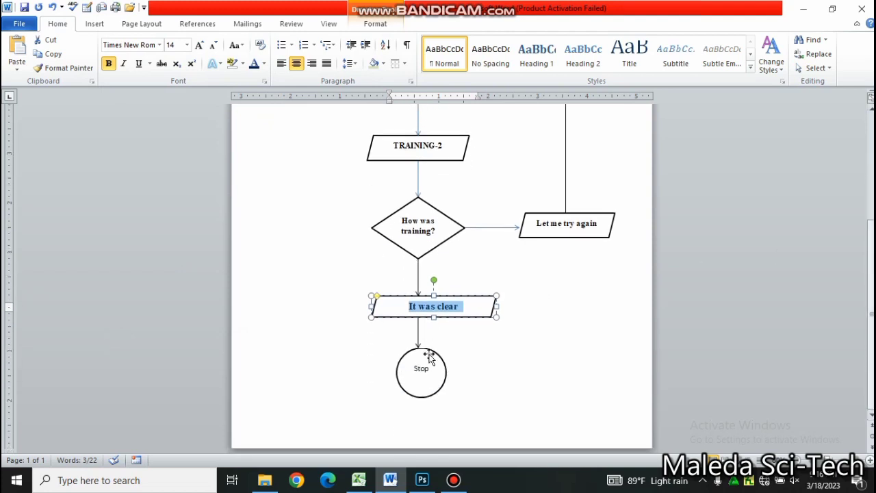
# Make the Stop label bold Times New Roman, enlarged to size 14
pyautogui.click(414, 369)
pyautogui.moveTo(413, 369); pyautogui.dragTo(426, 384)
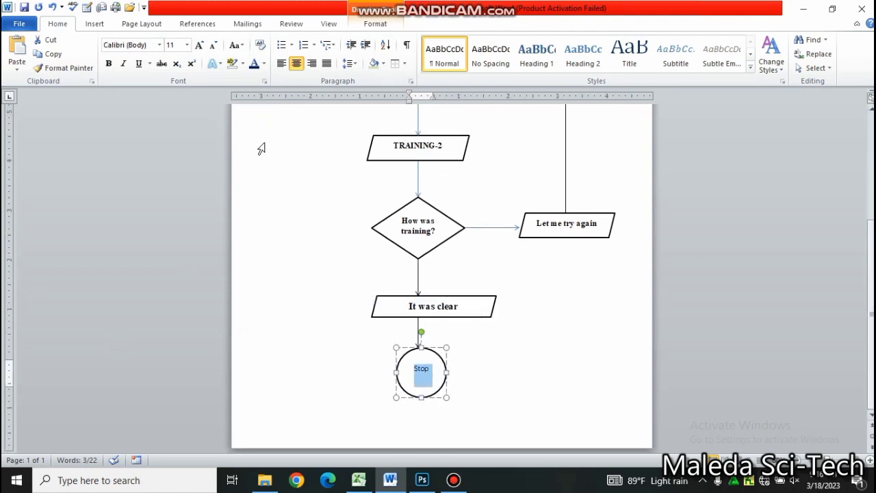
pyautogui.click(158, 44)
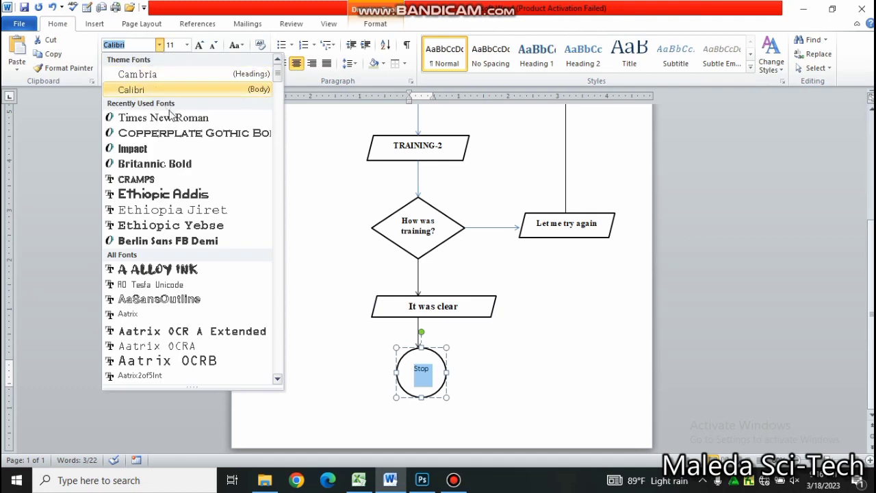
pyautogui.click(173, 119)
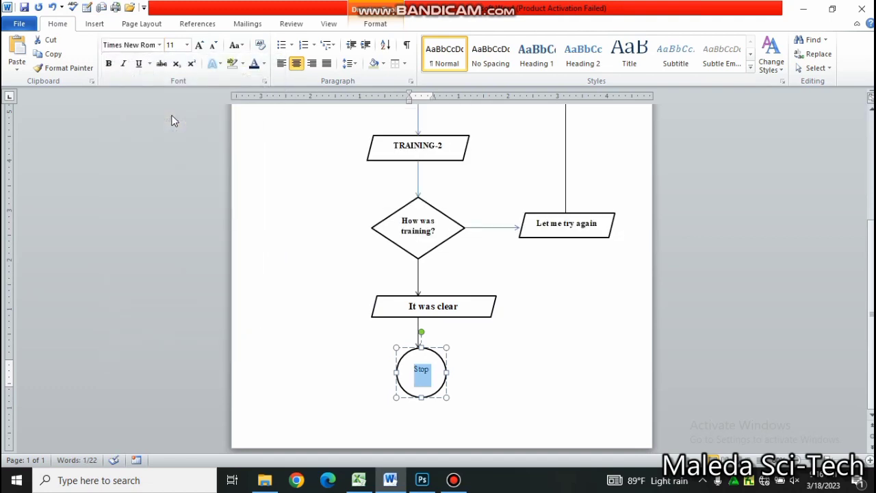
pyautogui.click(110, 64)
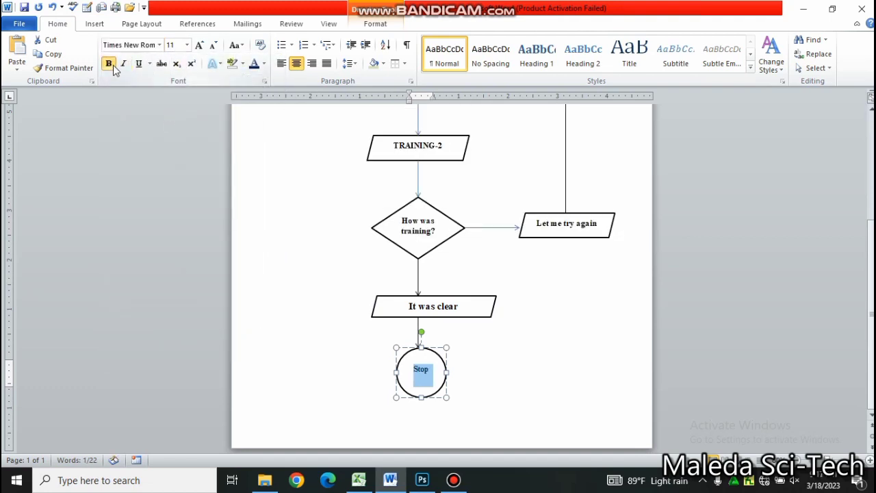
pyautogui.click(199, 46)
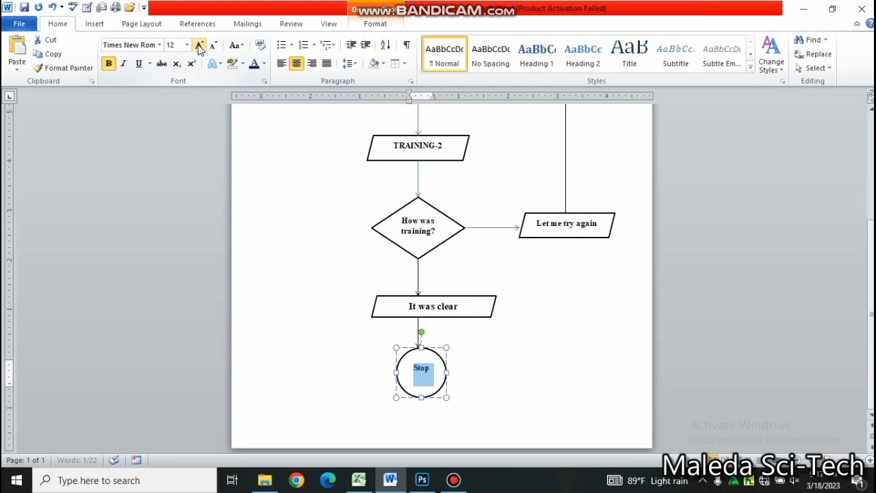
pyautogui.click(199, 46)
pyautogui.click(533, 289)
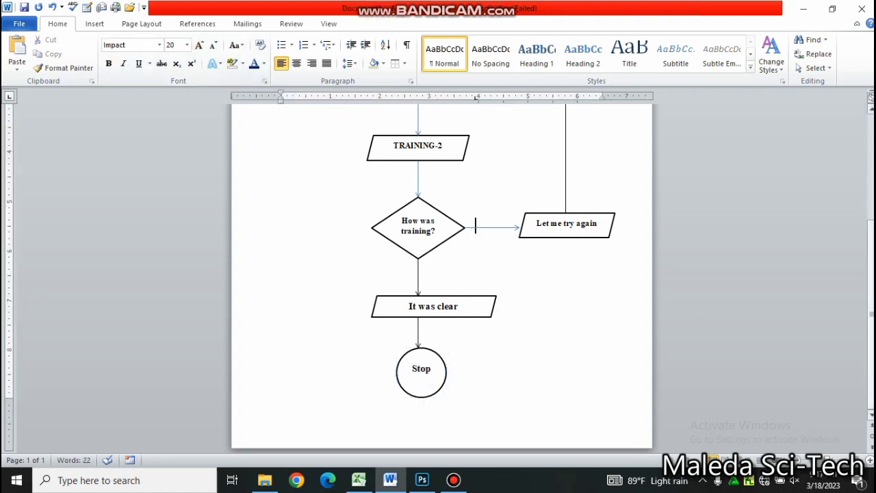
pyautogui.scroll(1, 441, 274)
pyautogui.scroll(2, 441, 274)
pyautogui.scroll(2, 442, 274)
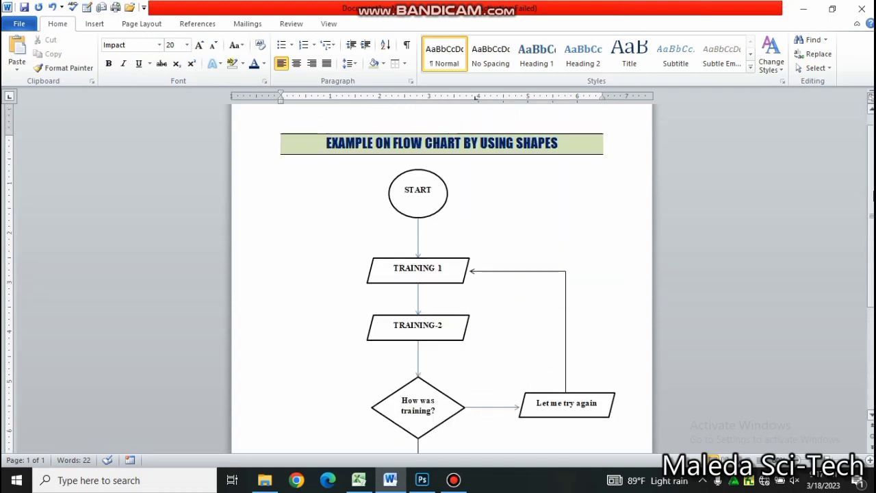
pyautogui.scroll(1, 442, 273)
pyautogui.scroll(-2, 441, 274)
pyautogui.scroll(-3, 441, 274)
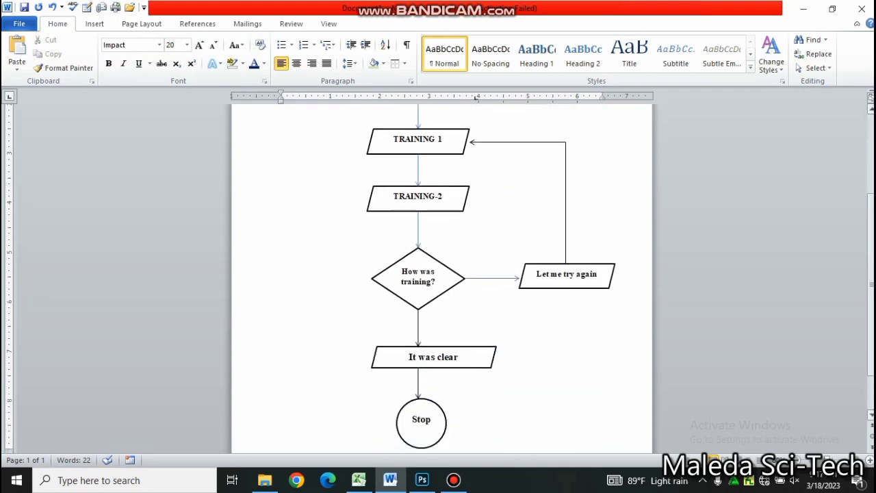
pyautogui.scroll(3, 442, 274)
pyautogui.scroll(2, 441, 274)
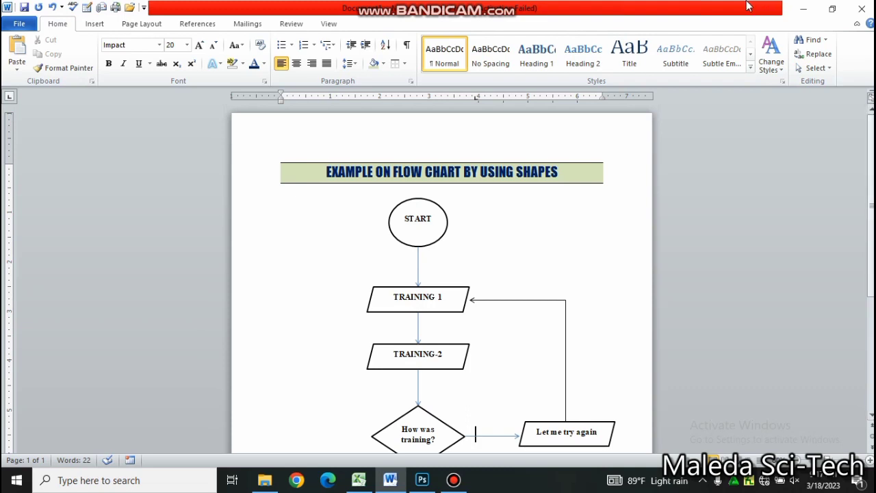